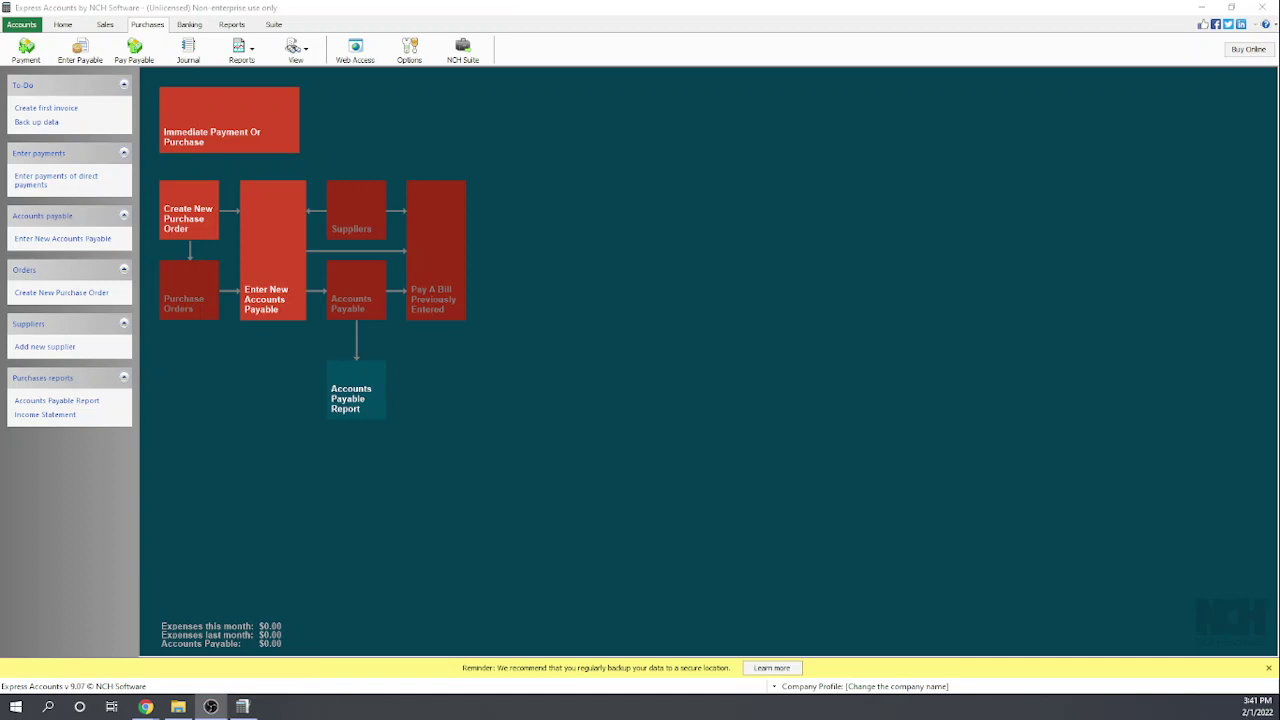
Add NYC Electric Co. as a new supplier with payment terms of 30 days and close the supplier list.
left_click(65, 24)
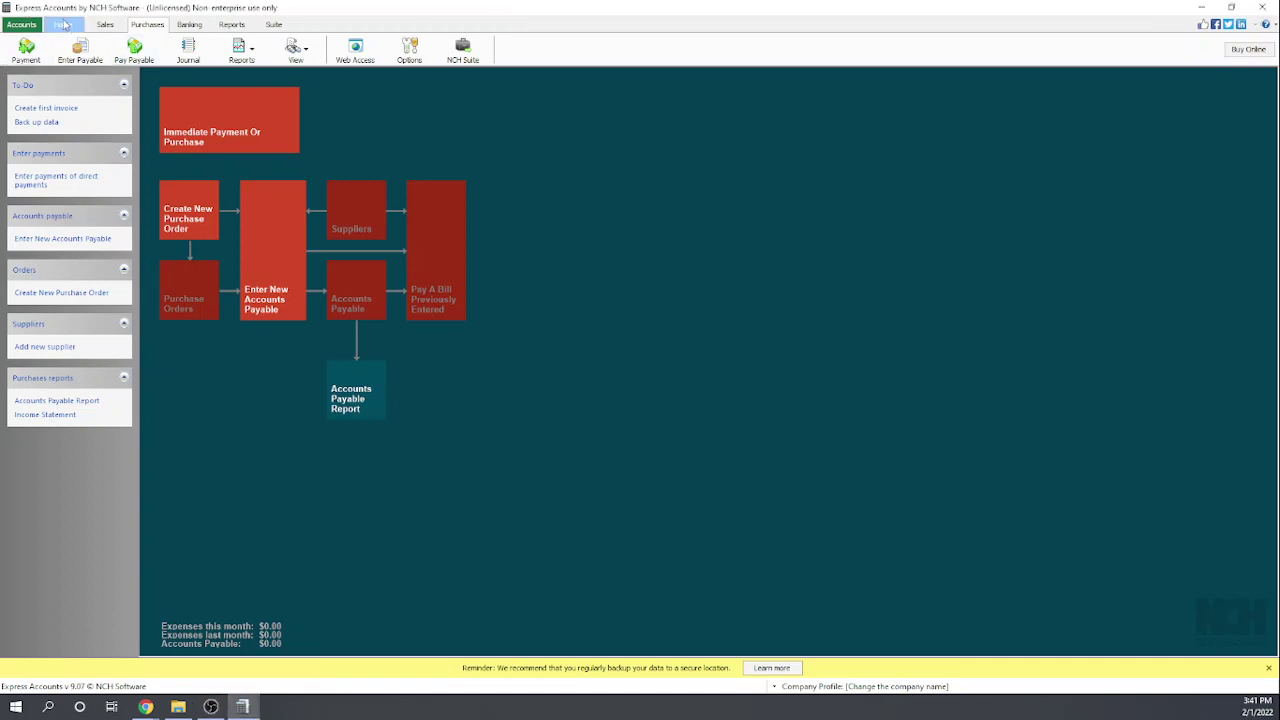
left_click(63, 24)
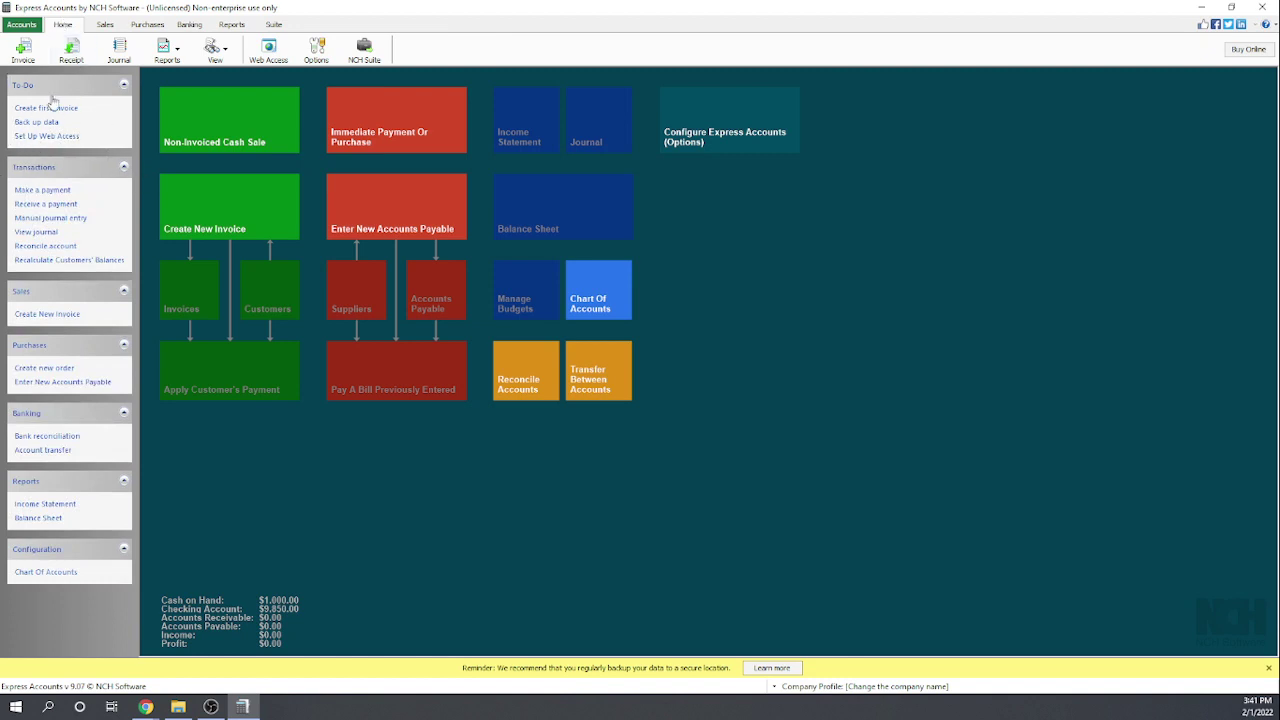
left_click(147, 25)
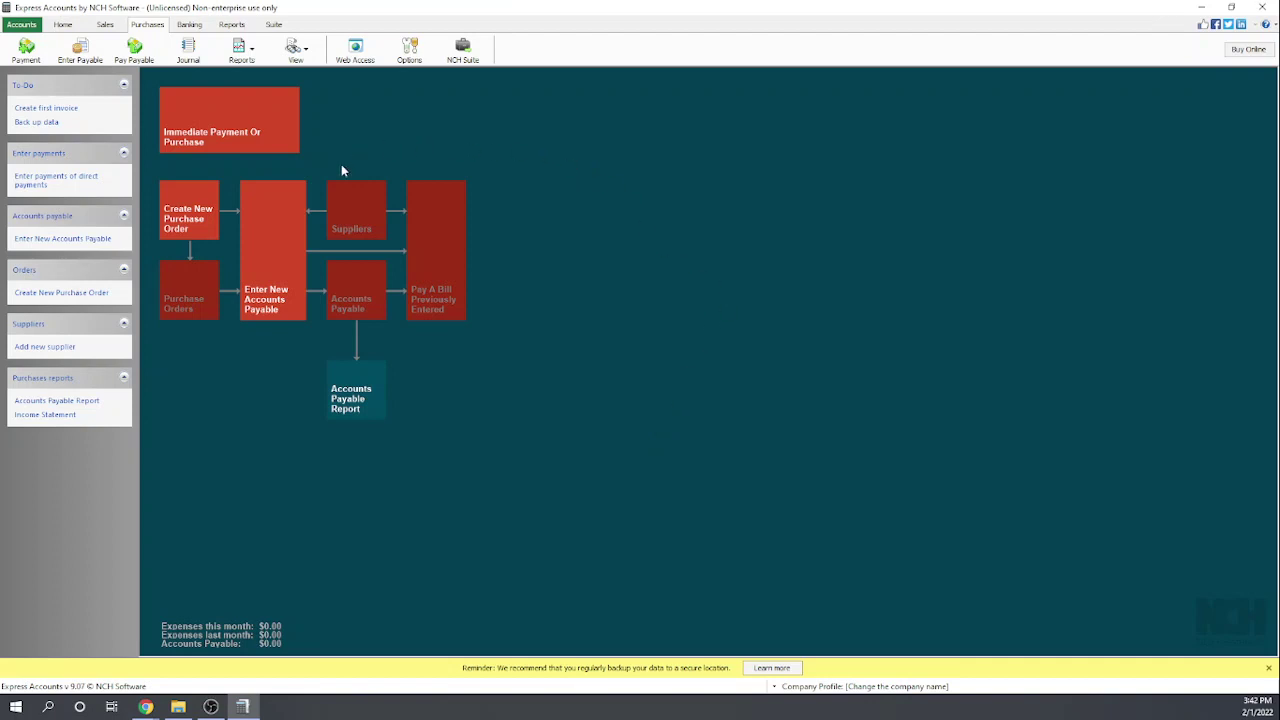
left_click(358, 224)
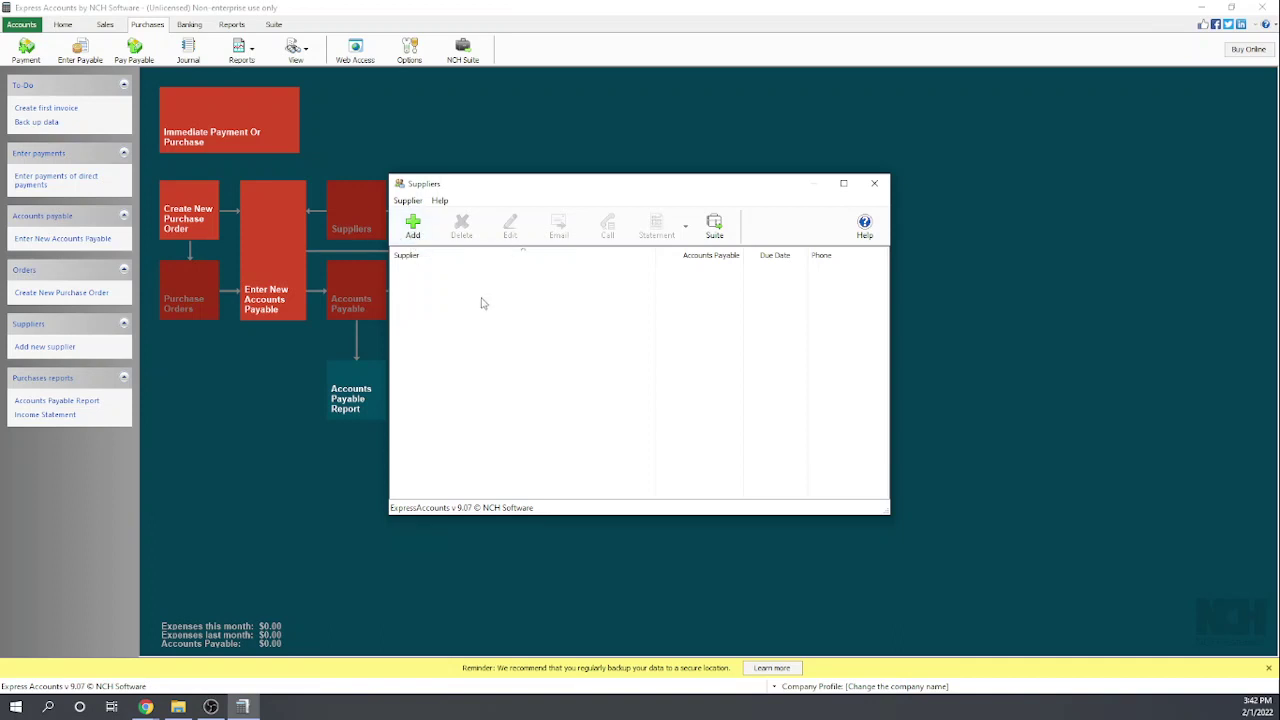
left_click(414, 228)
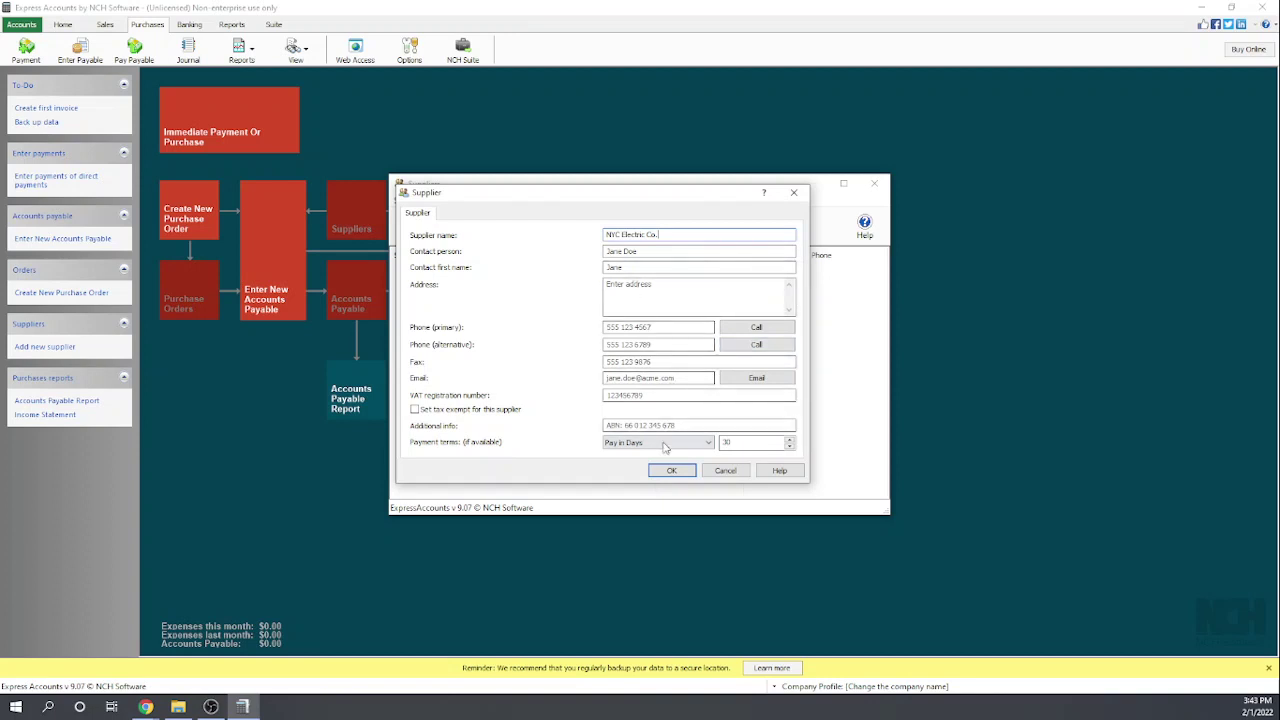
left_click(673, 473)
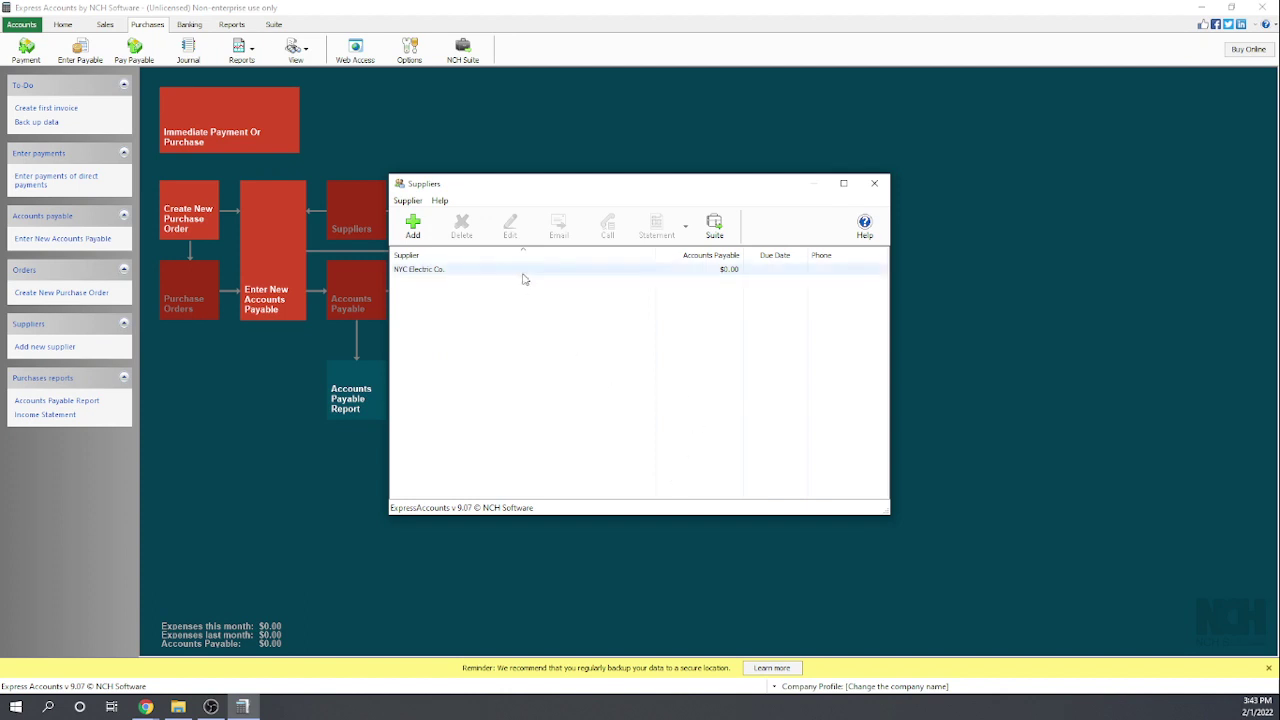
left_click(874, 184)
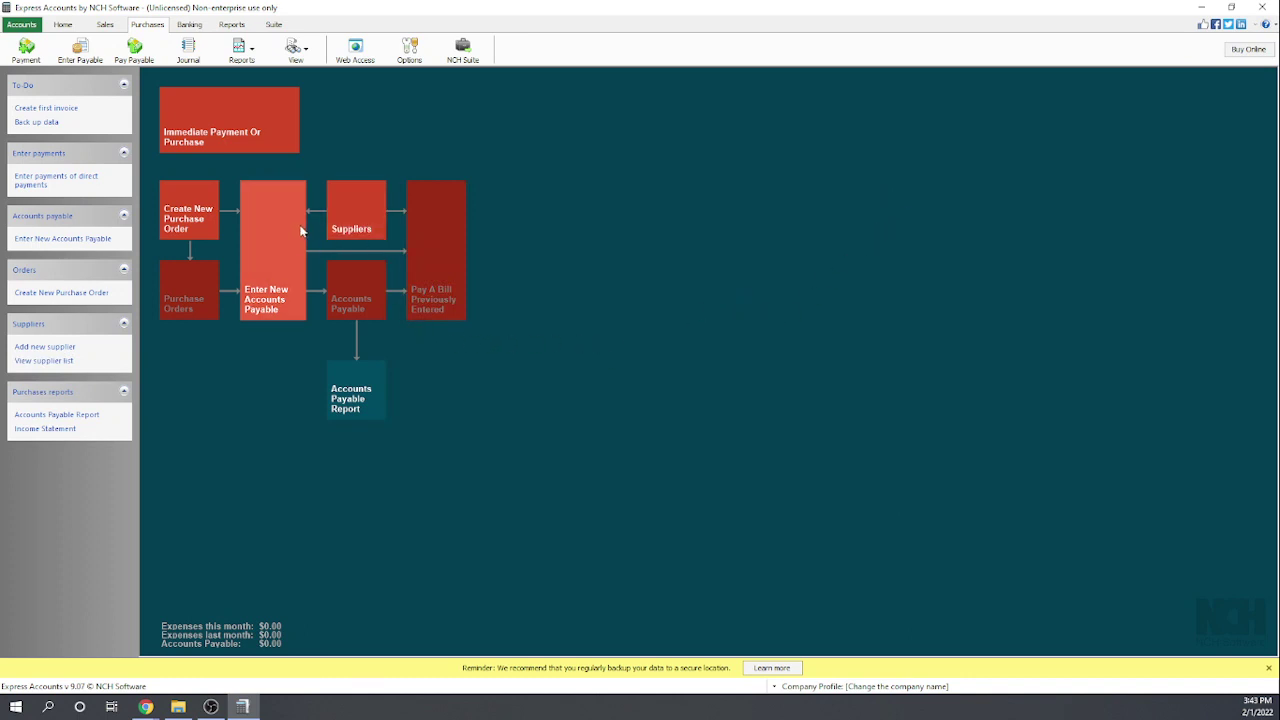
Start a new accounts payable entry for supplier NYC Electric Co. with reference number 54982 and memo "Electric Bill".
left_click(280, 259)
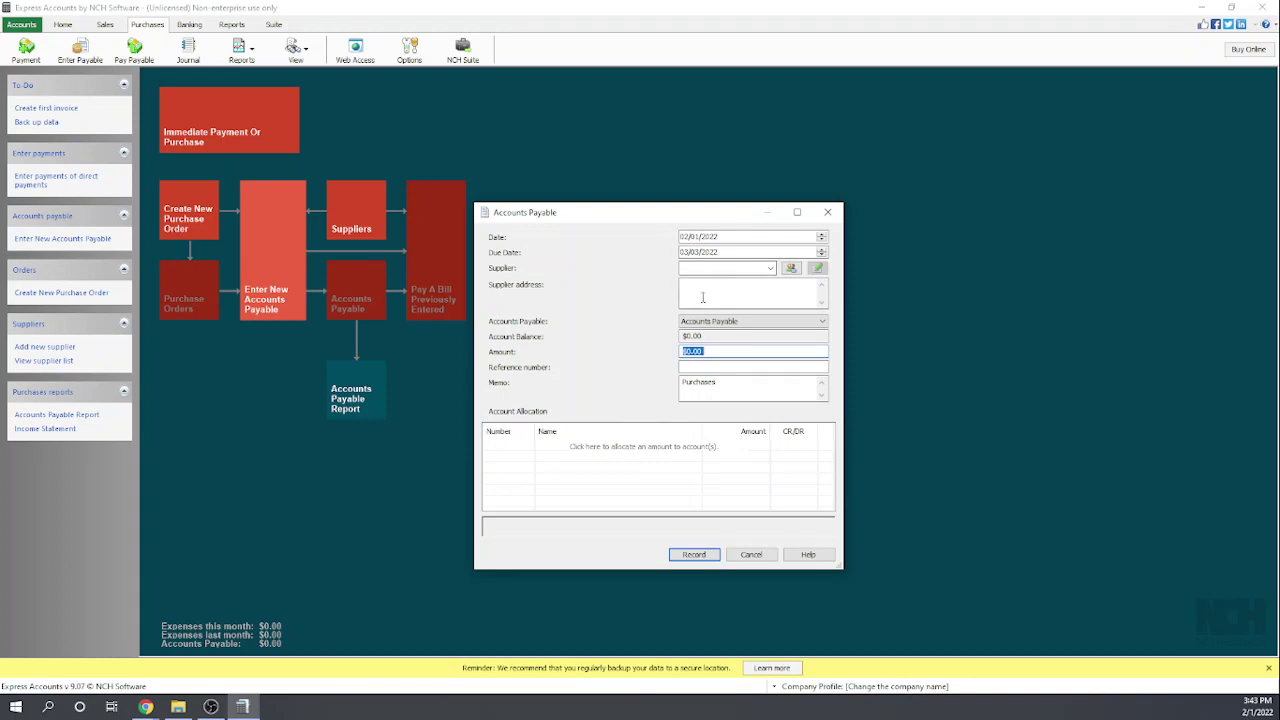
left_click(771, 269)
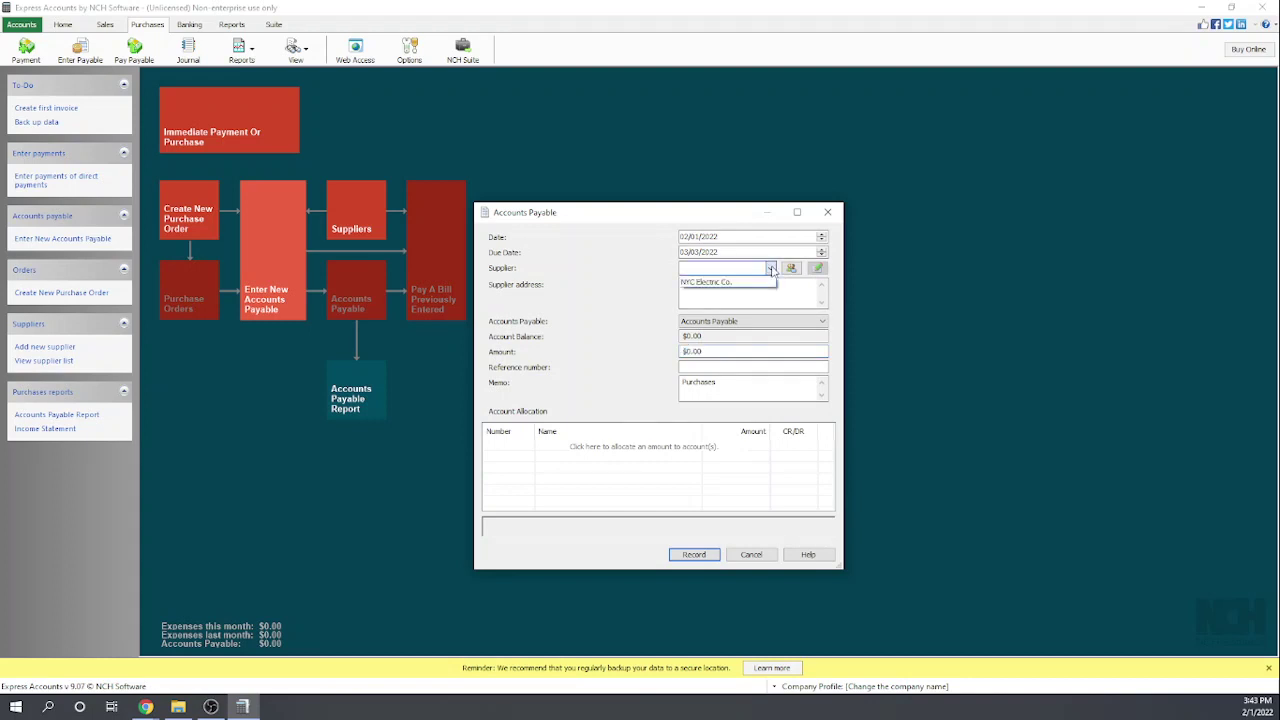
left_click(748, 281)
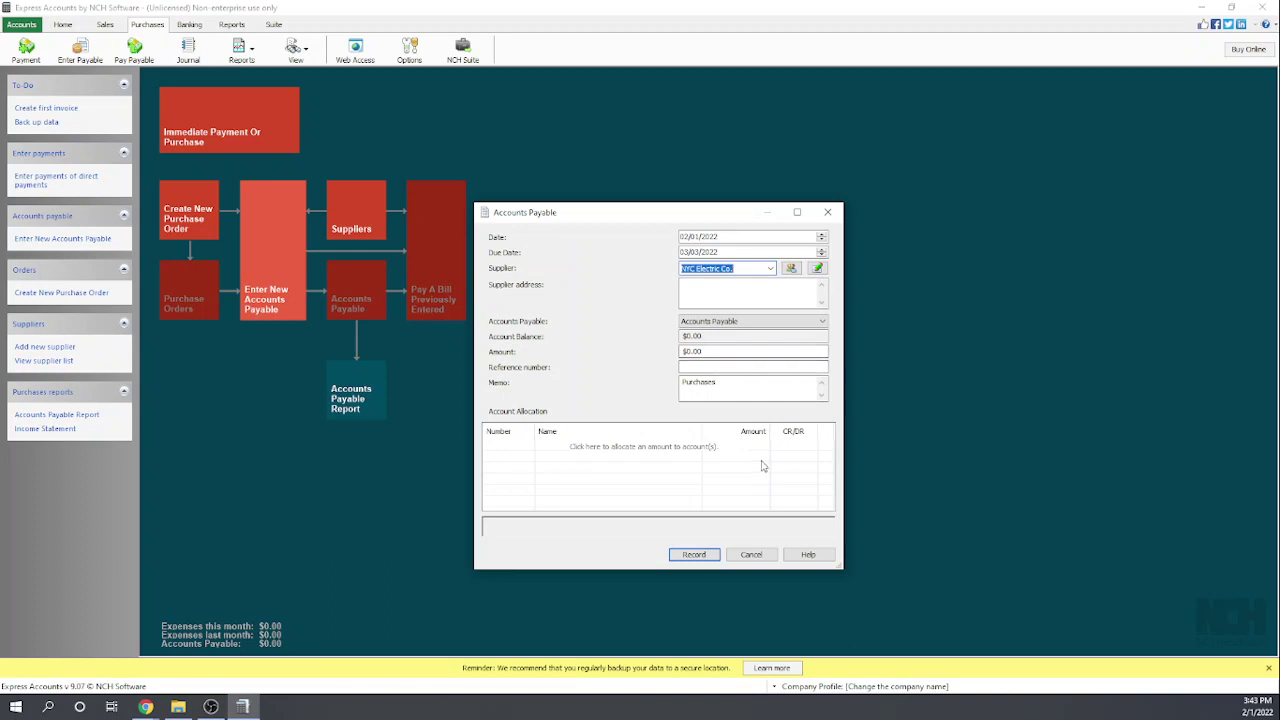
left_click(701, 368)
type("54982")
left_click(729, 383)
left_click_drag(729, 383, 680, 386)
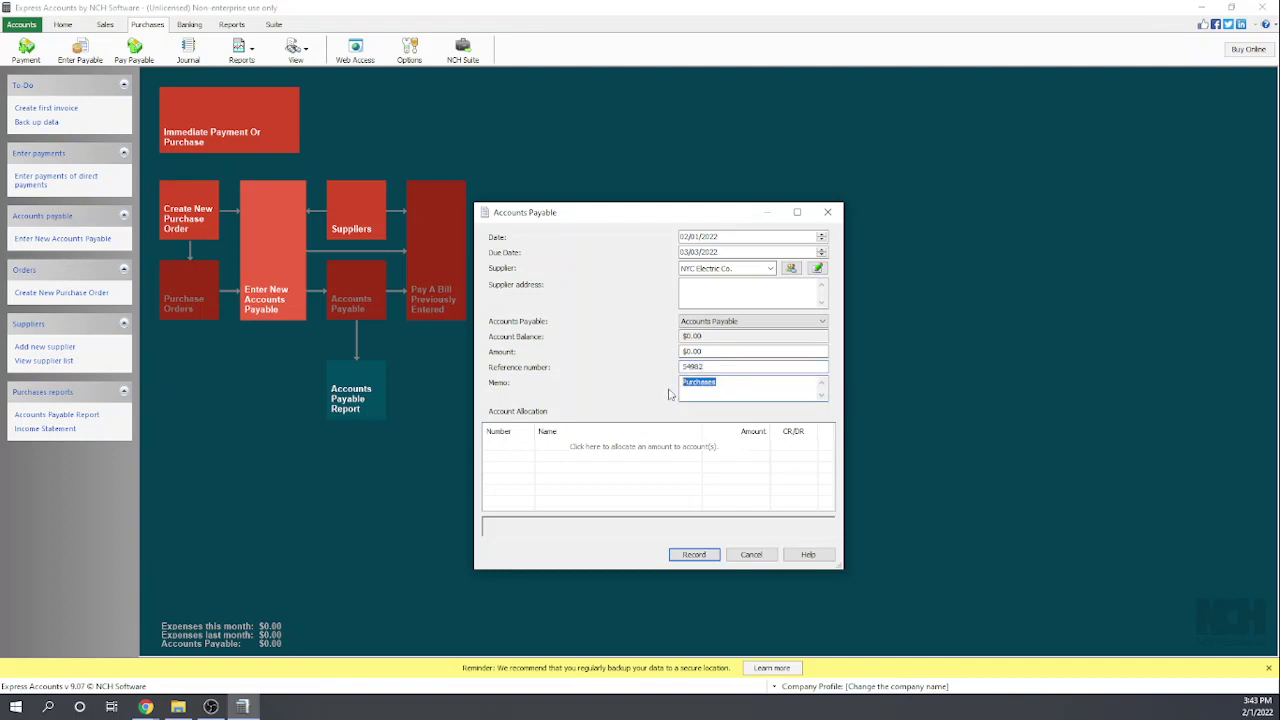
type("Electric Bill")
Add a Utility Expense allocation line to the electric bill, keeping only that single line.
left_click(514, 449)
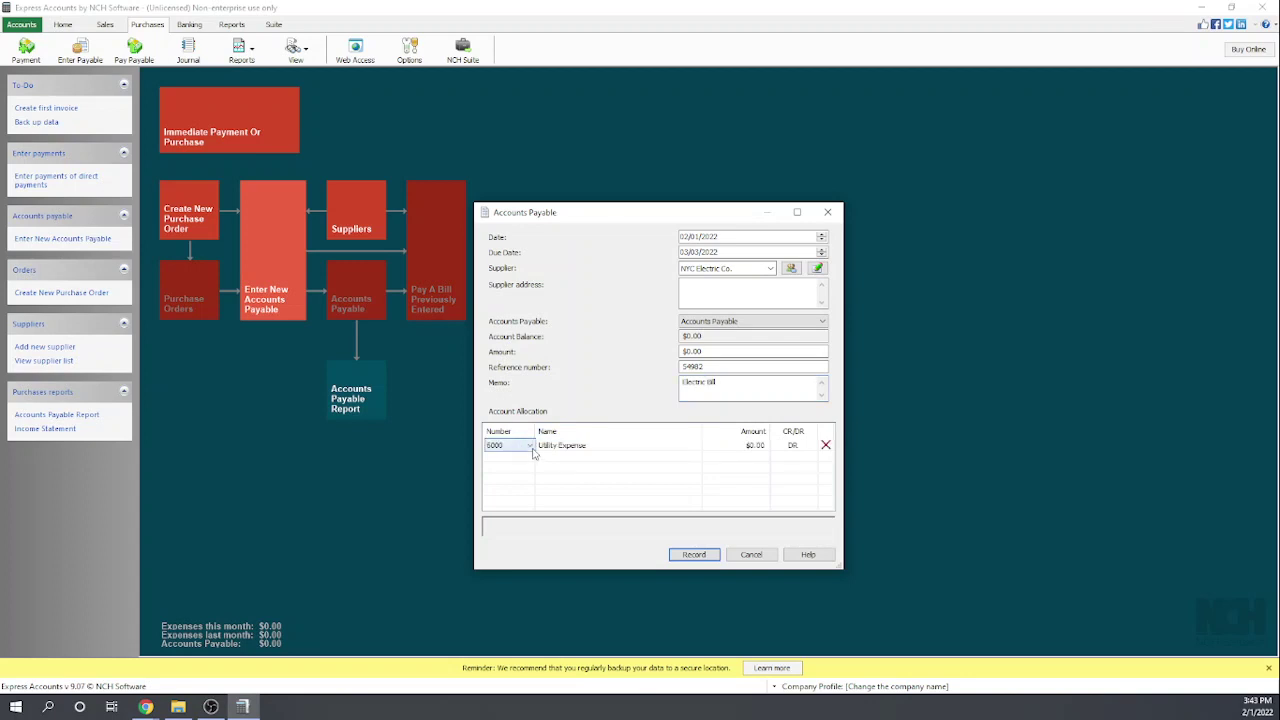
left_click(530, 446)
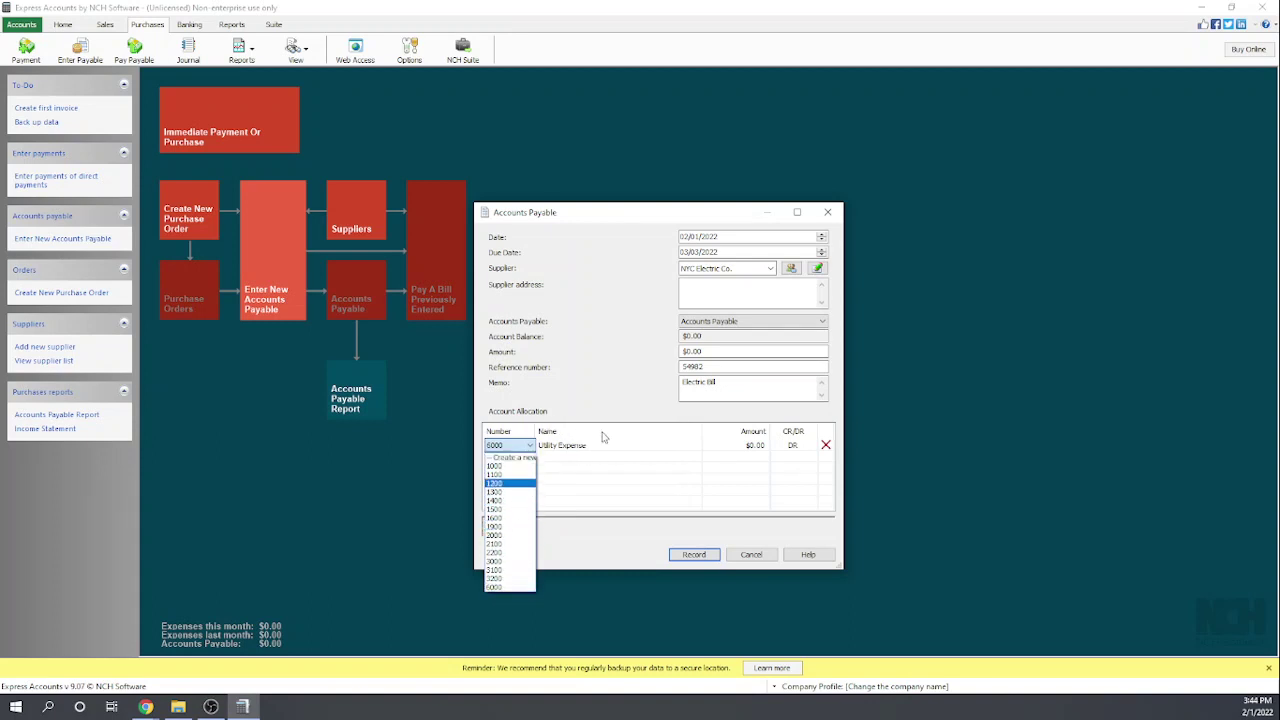
left_click(530, 446)
left_click(530, 446)
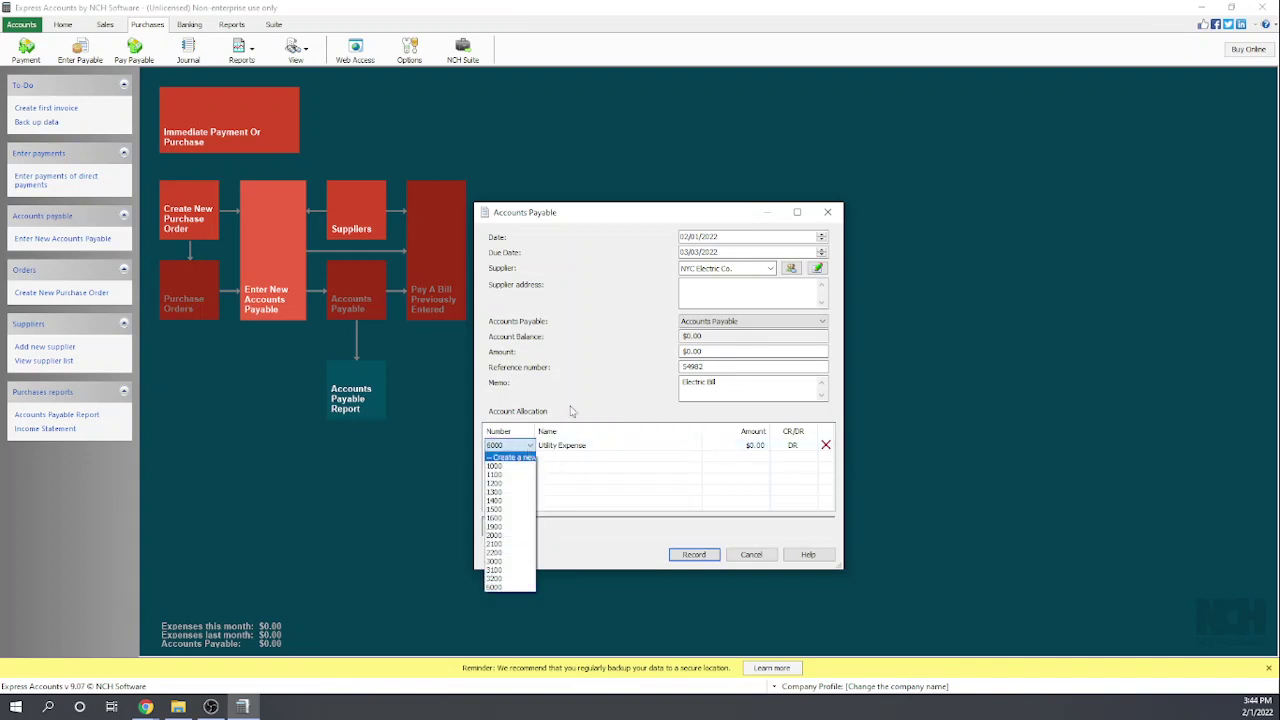
left_click(609, 443)
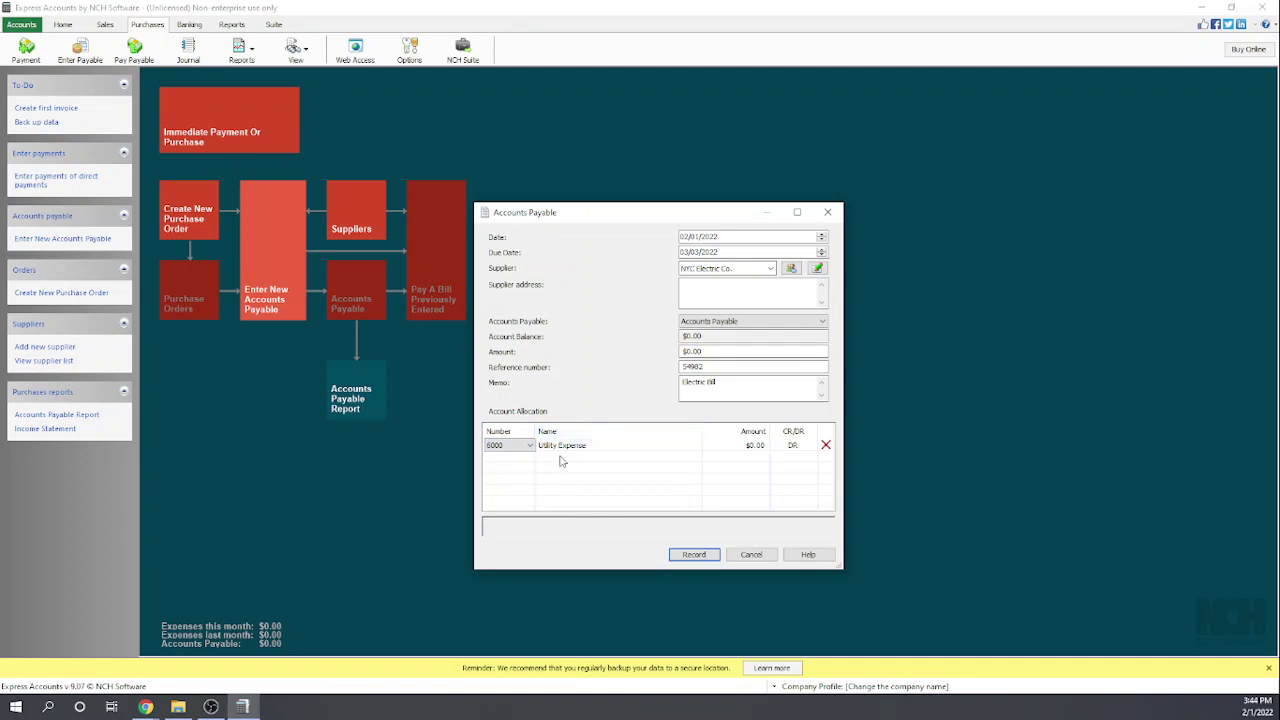
left_click(512, 471)
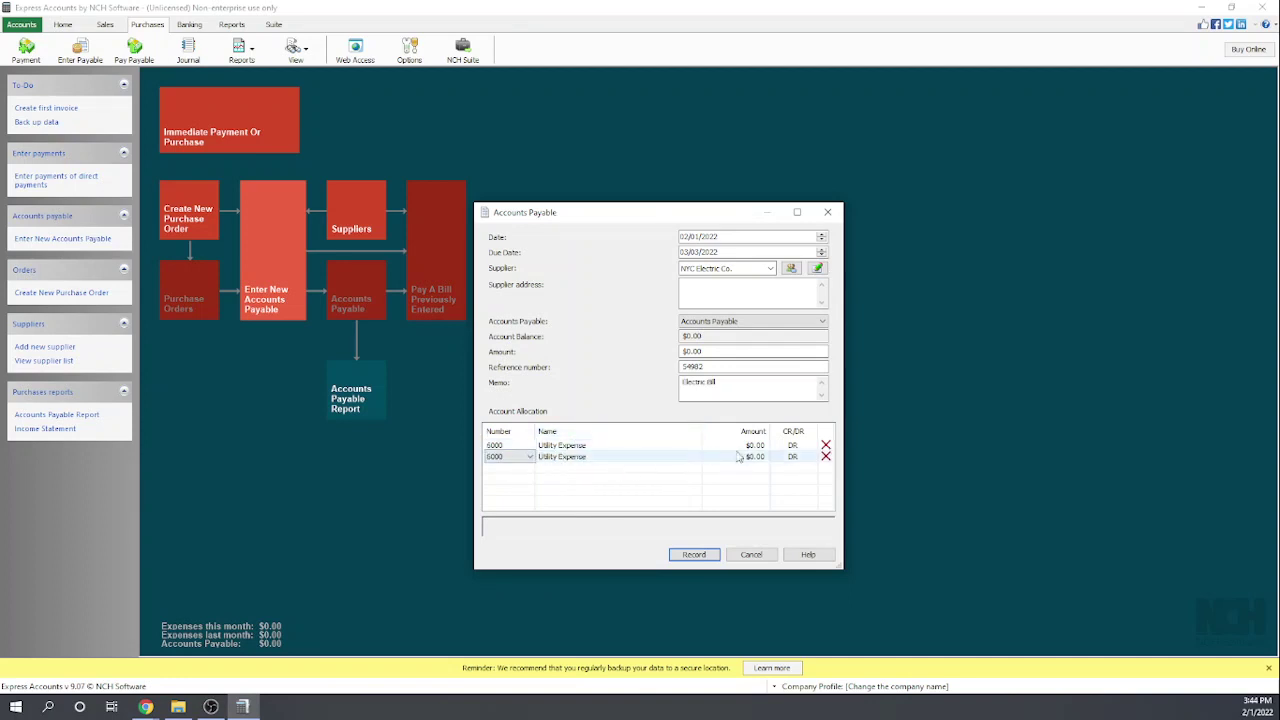
left_click(825, 456)
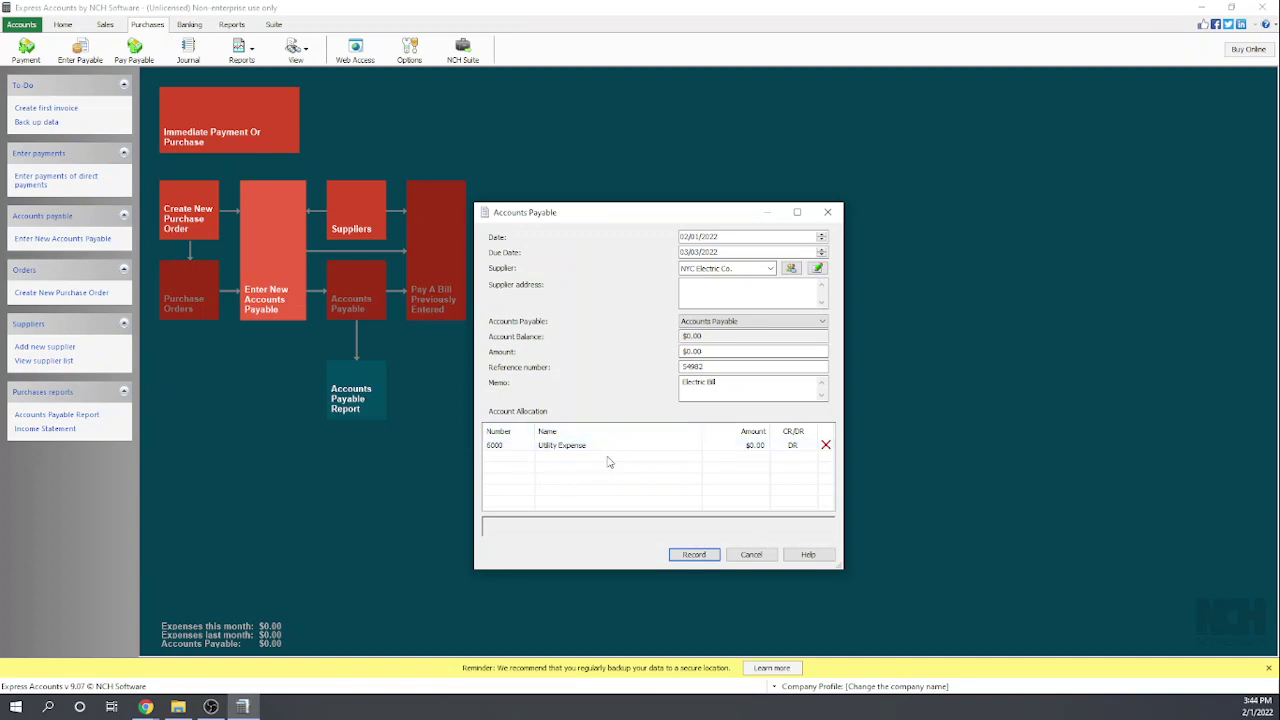
Set the Utility Expense allocation amount to $150.00 and remove the extra credit line.
left_click(741, 445)
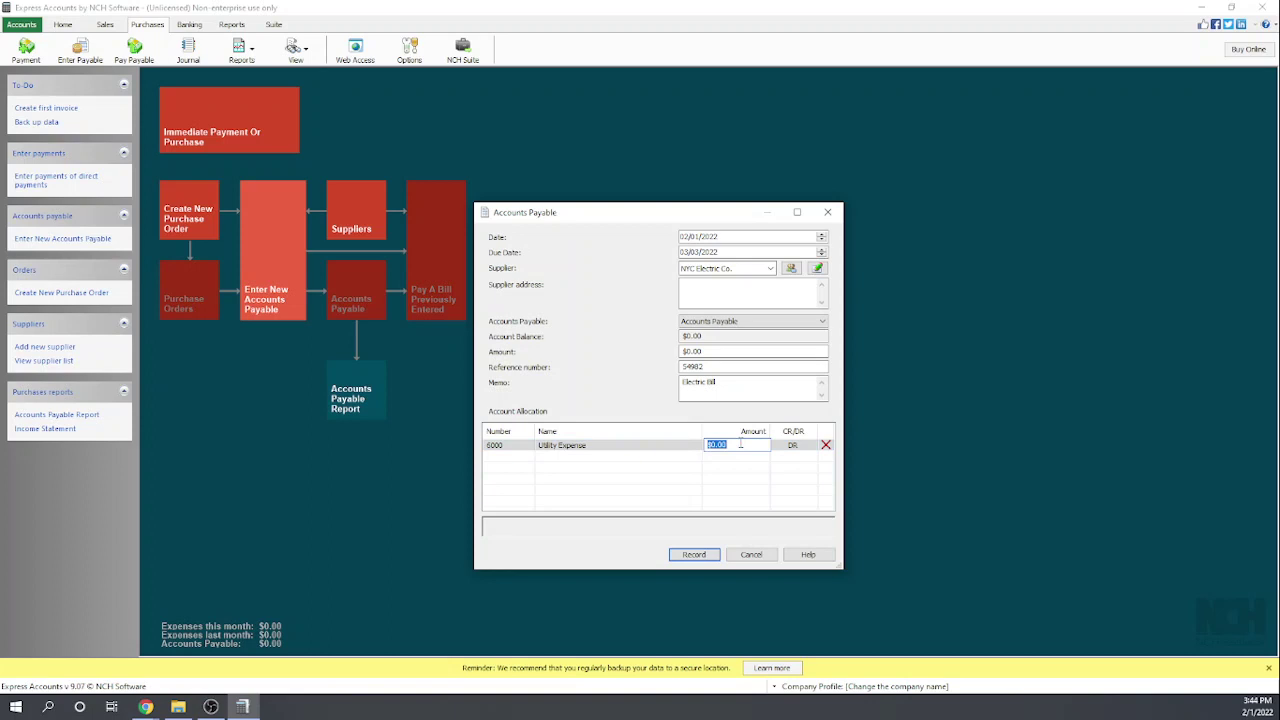
type("150")
left_click(665, 468)
left_click(665, 468)
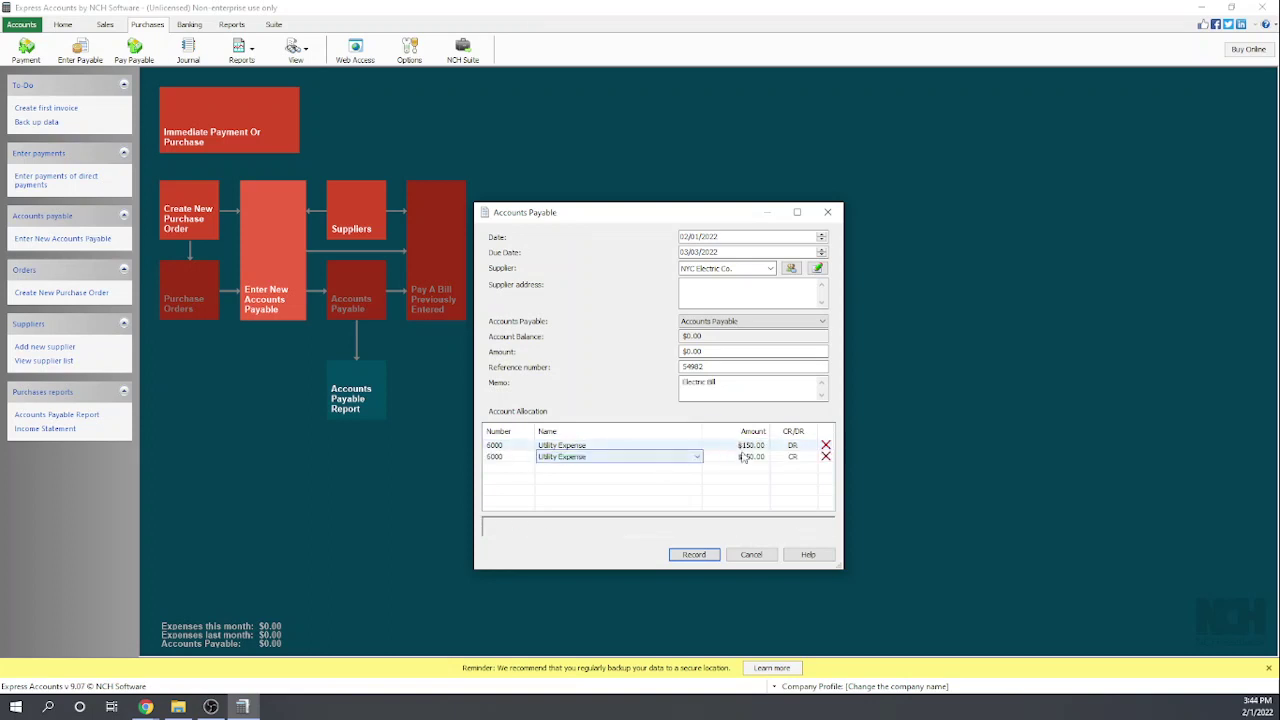
left_click(825, 456)
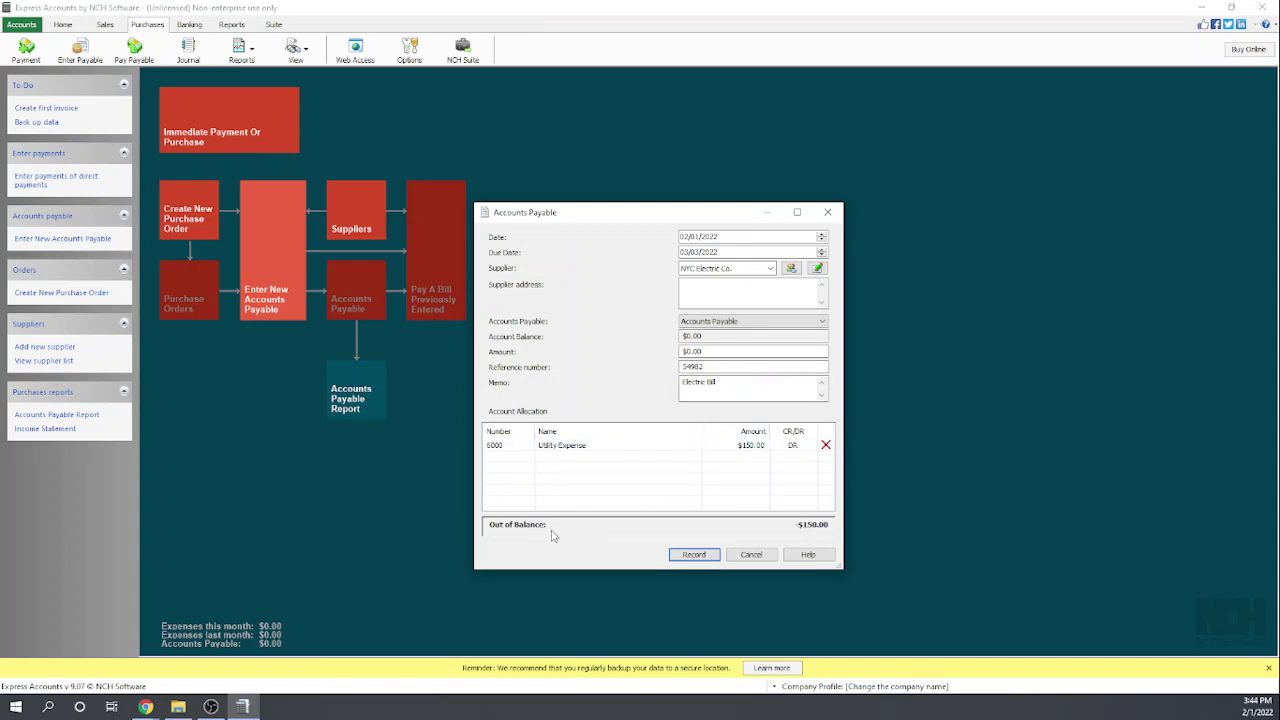
Set the bill amount to $150.00, record the transaction and close the entry form.
left_click(707, 353)
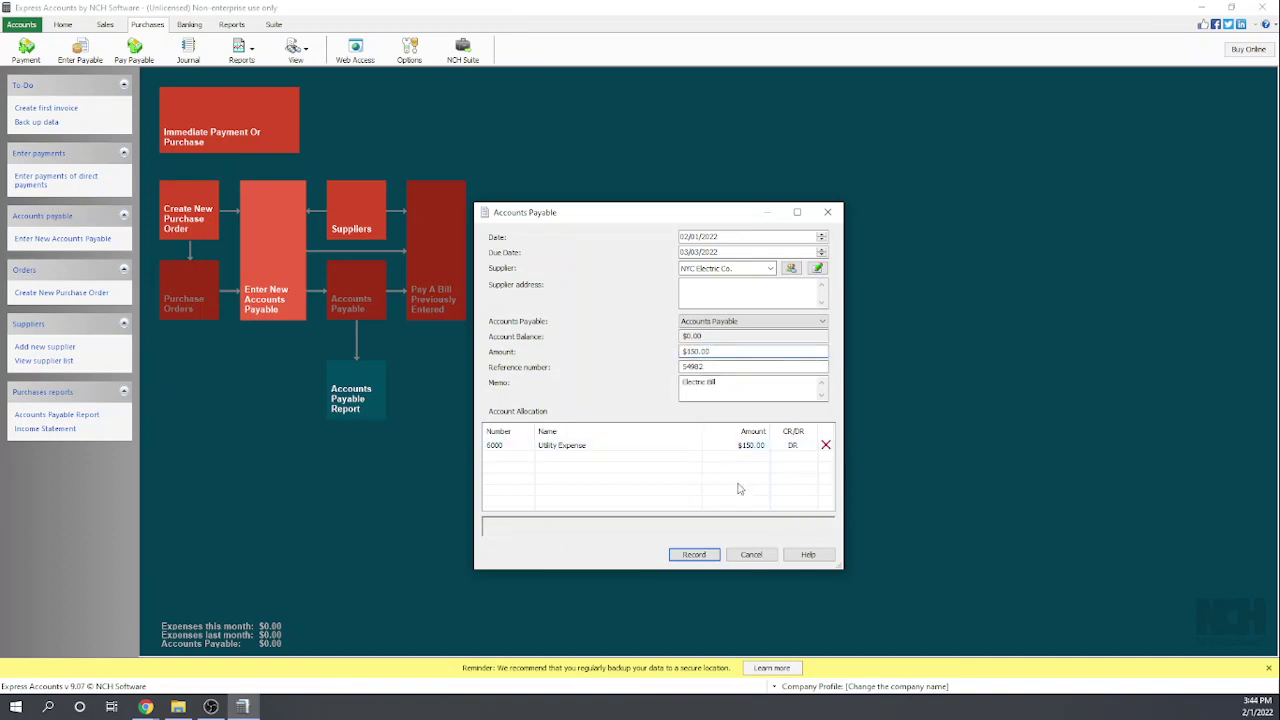
left_click(695, 353)
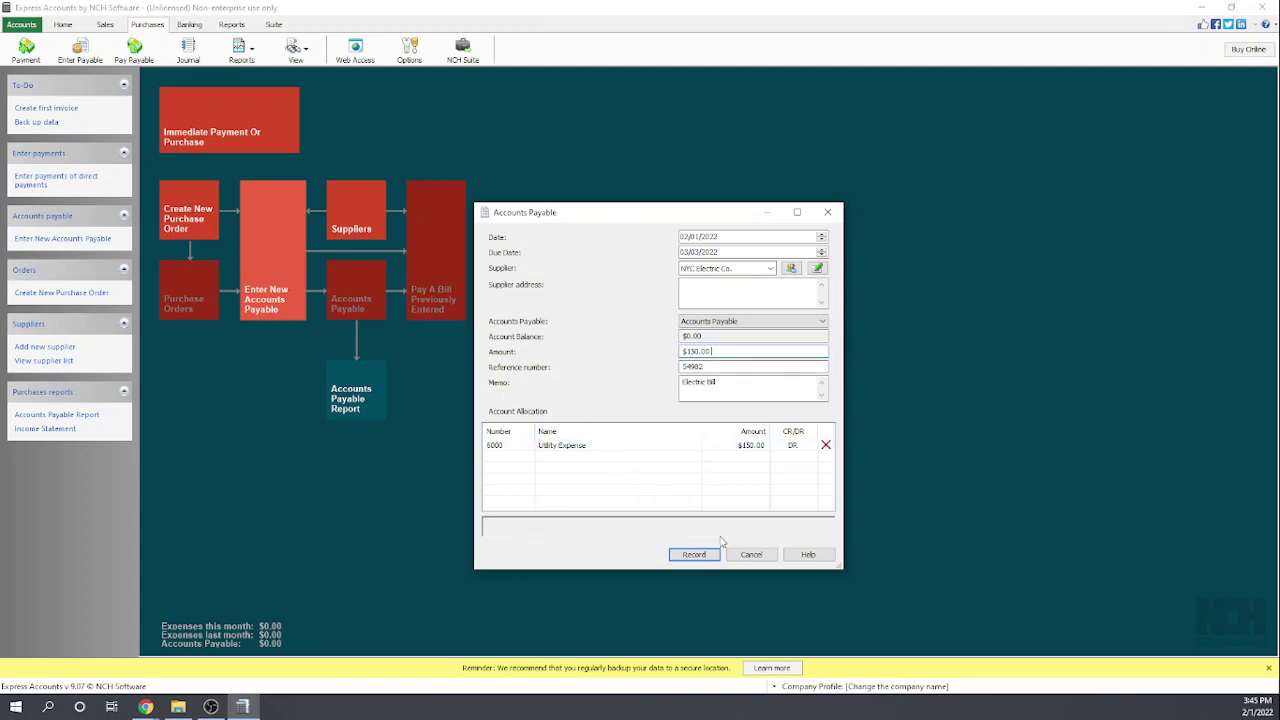
left_click(694, 556)
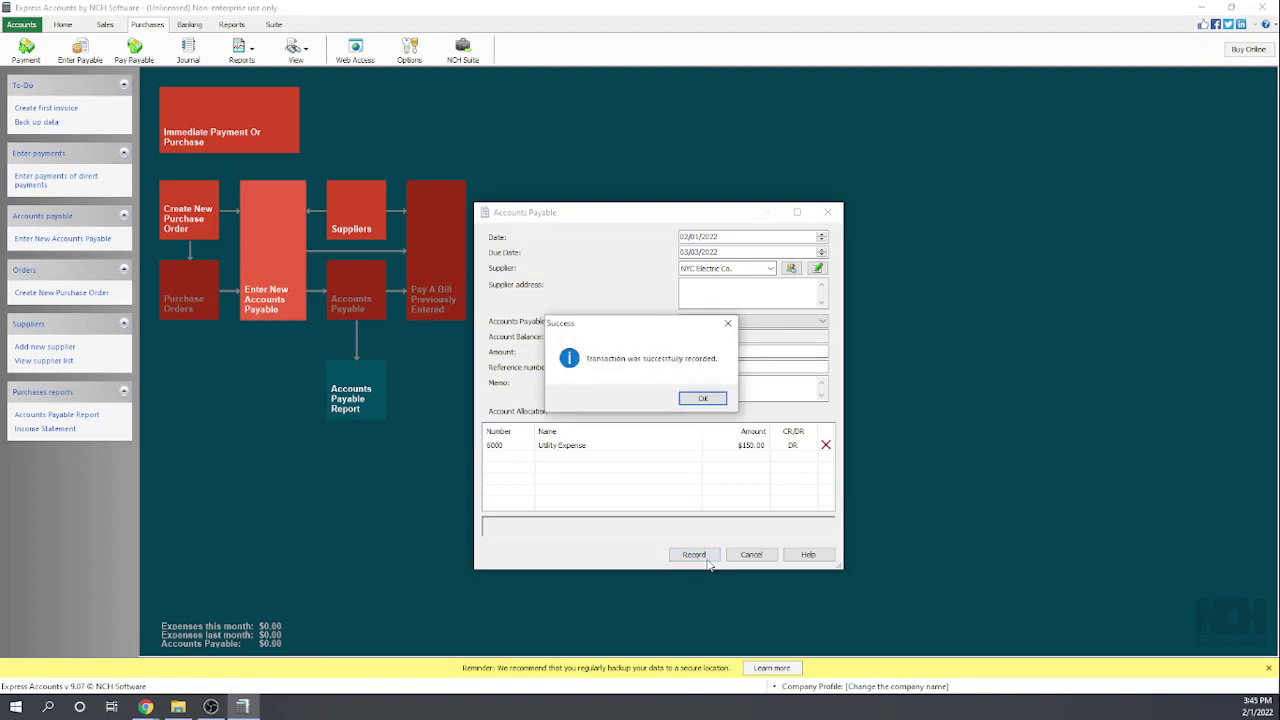
left_click(705, 399)
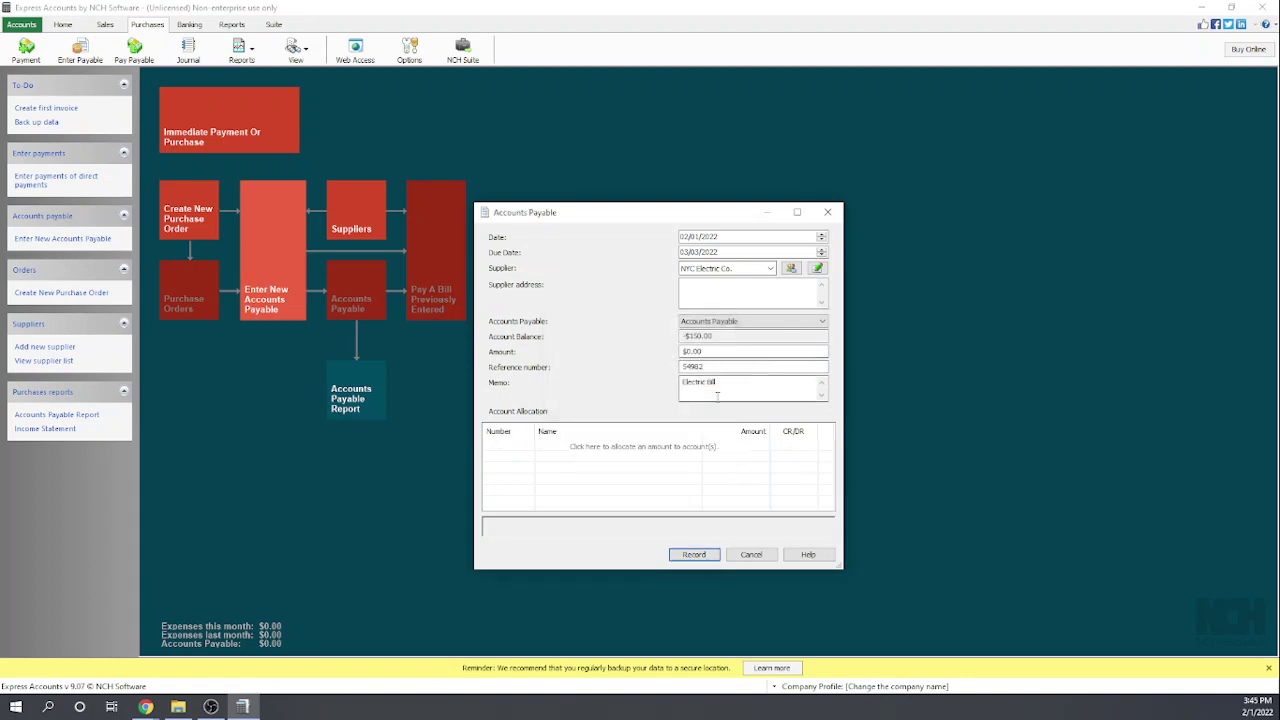
left_click(761, 556)
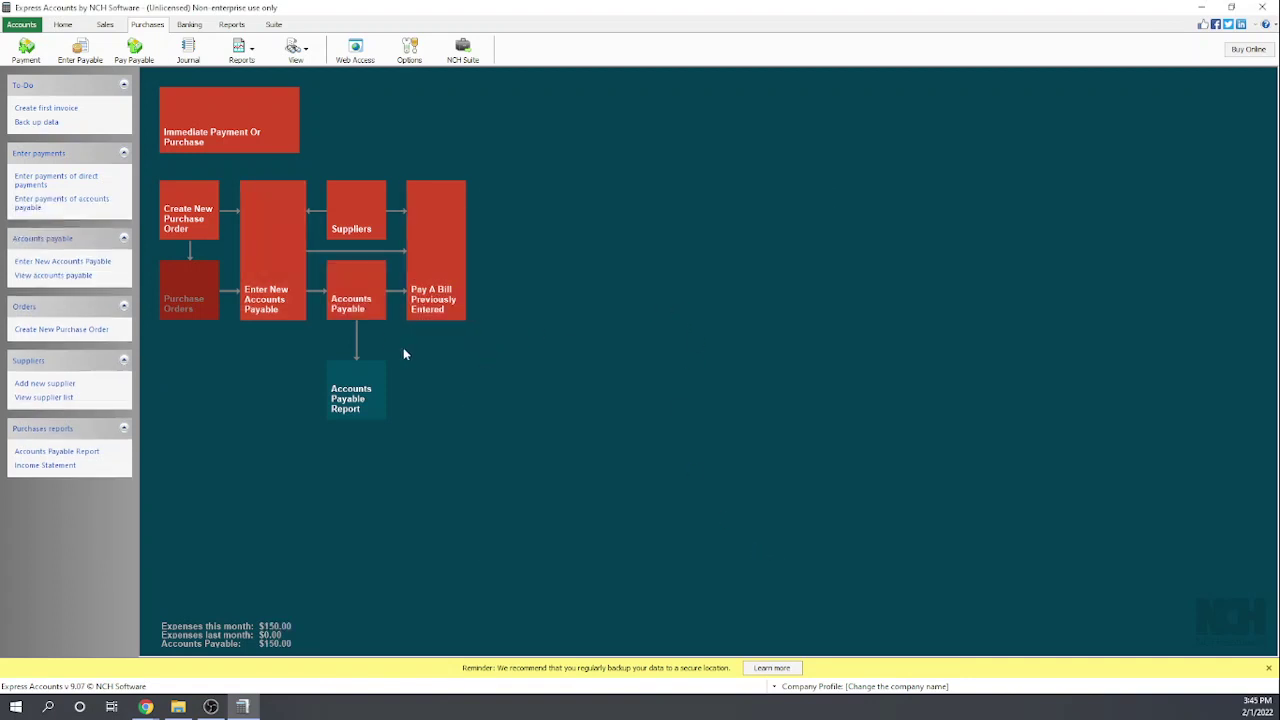
Review the NYC Electric Co. bill in the accounts payable list and its entry details, leaving both without changes.
left_click(353, 297)
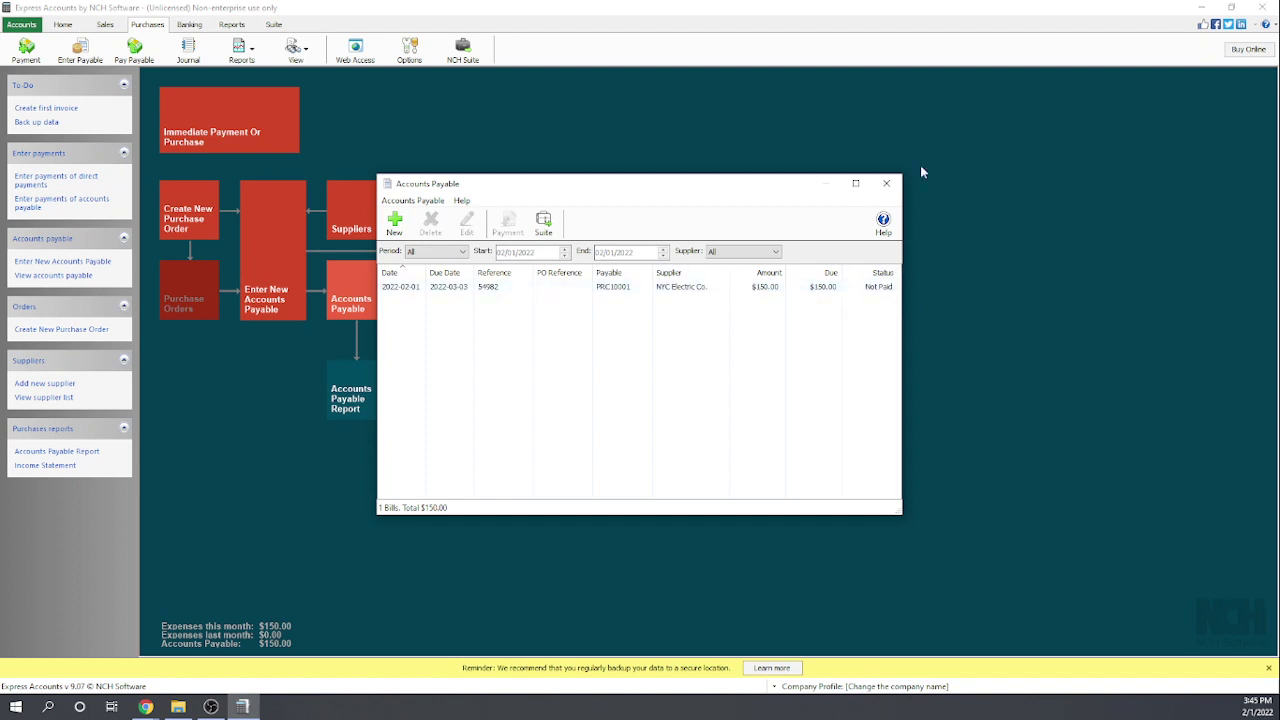
left_click(886, 183)
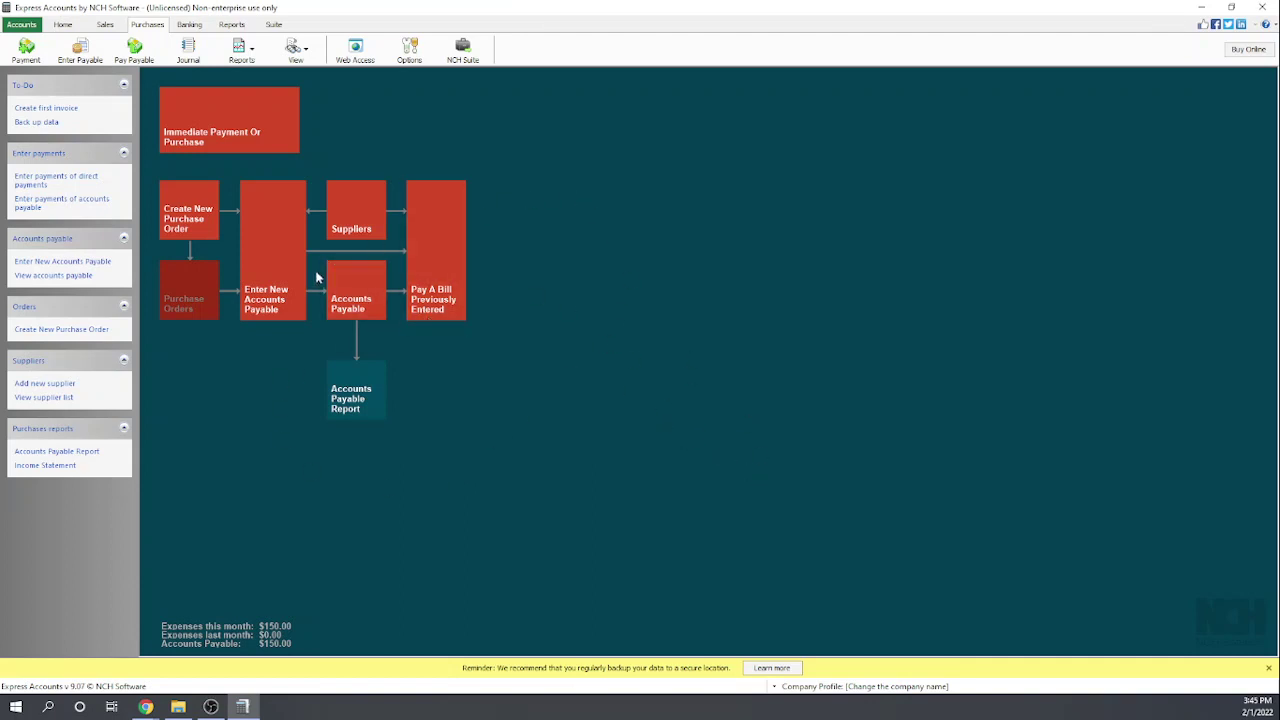
left_click(350, 290)
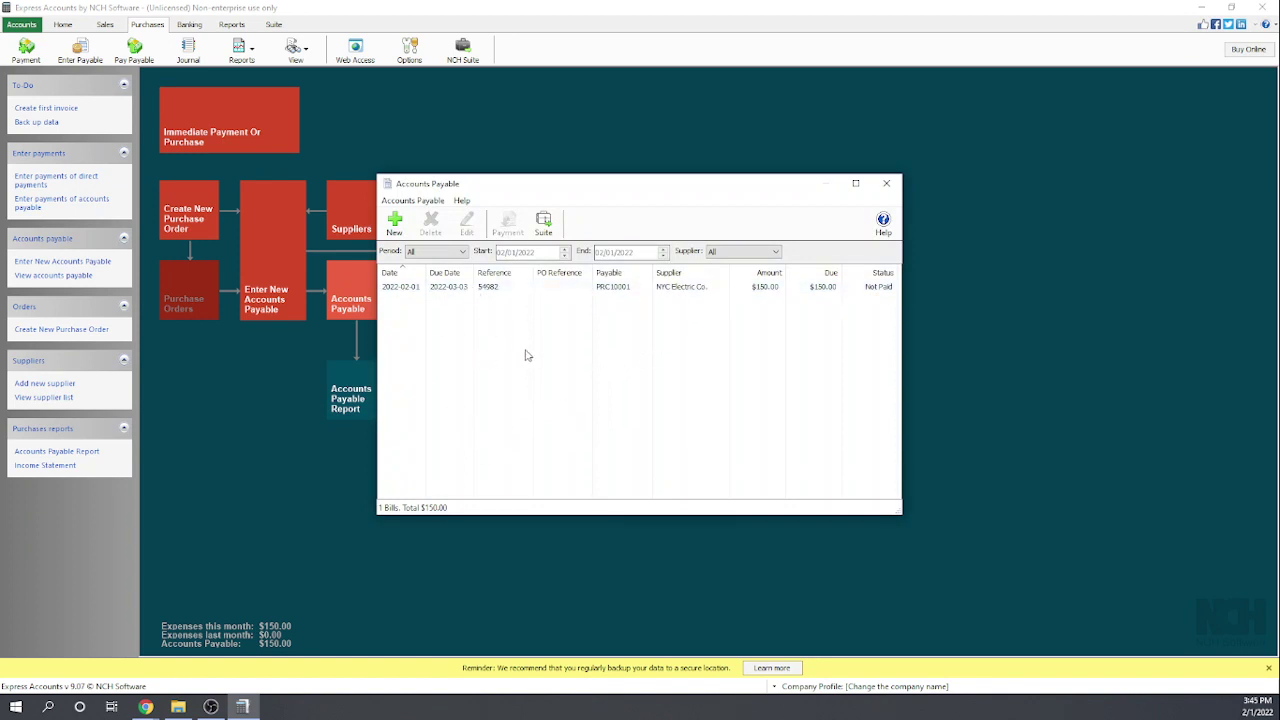
left_click(678, 291)
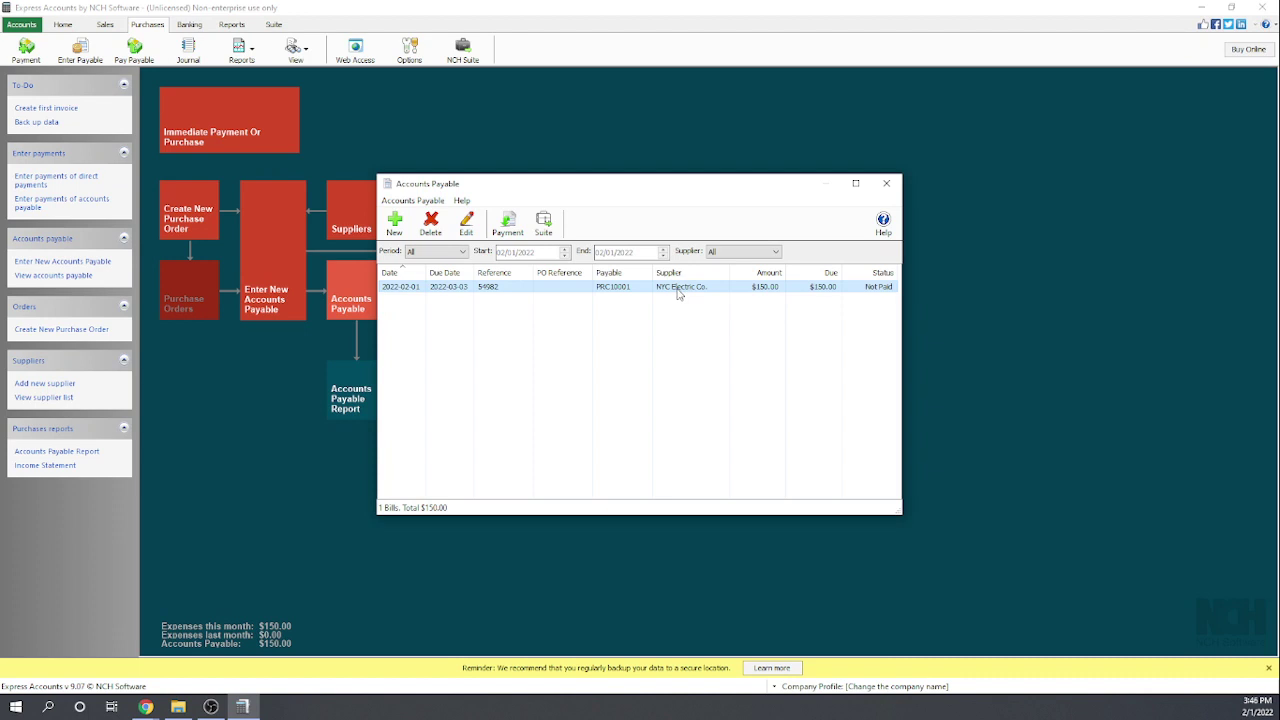
left_click(466, 226)
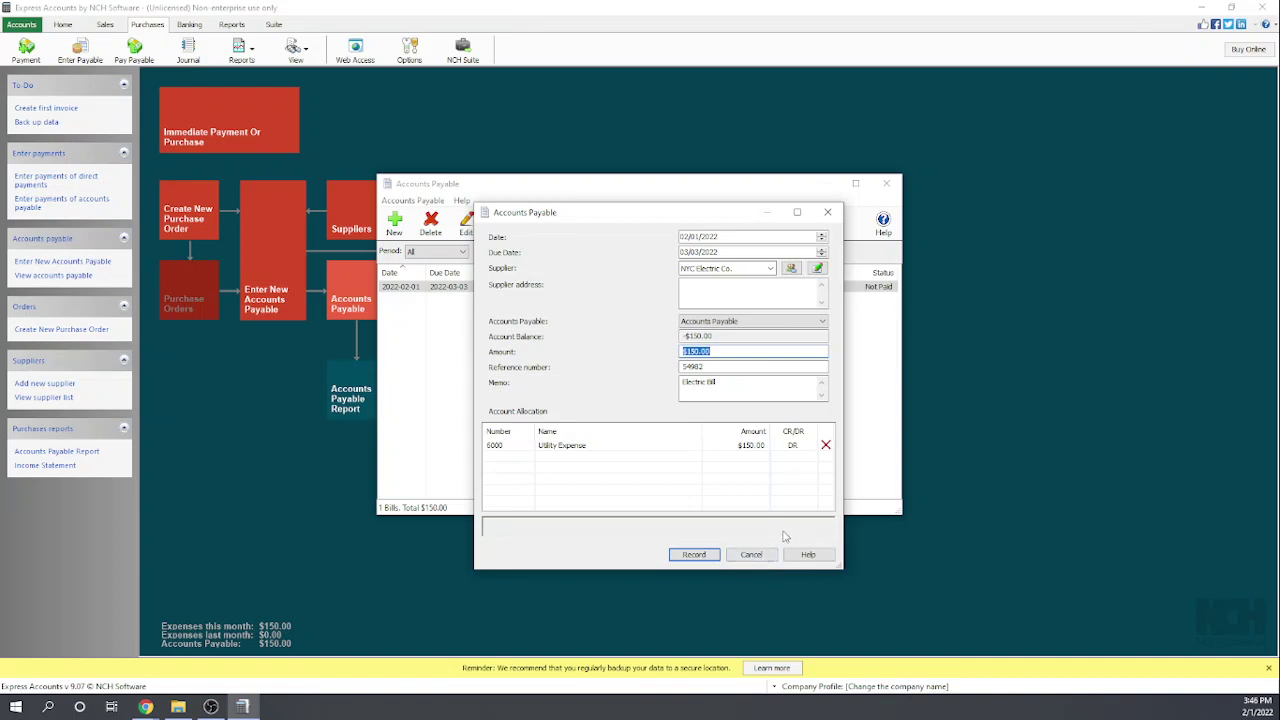
left_click(751, 555)
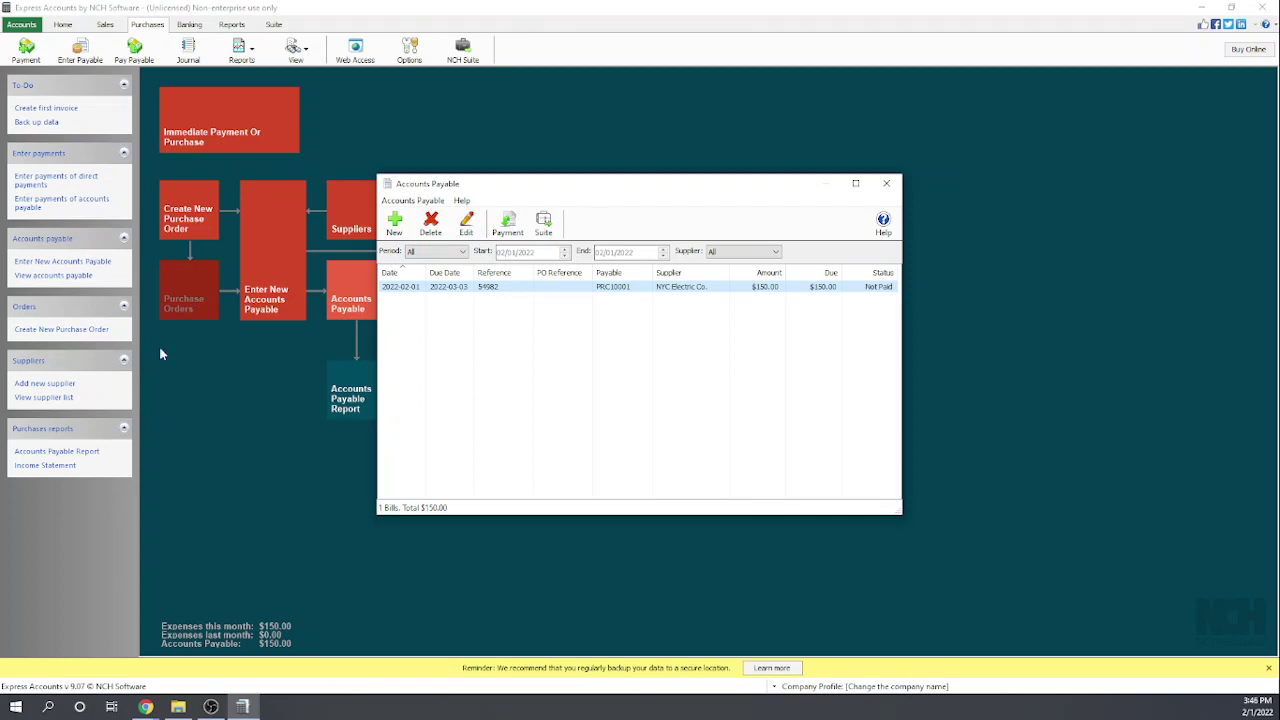
left_click(886, 183)
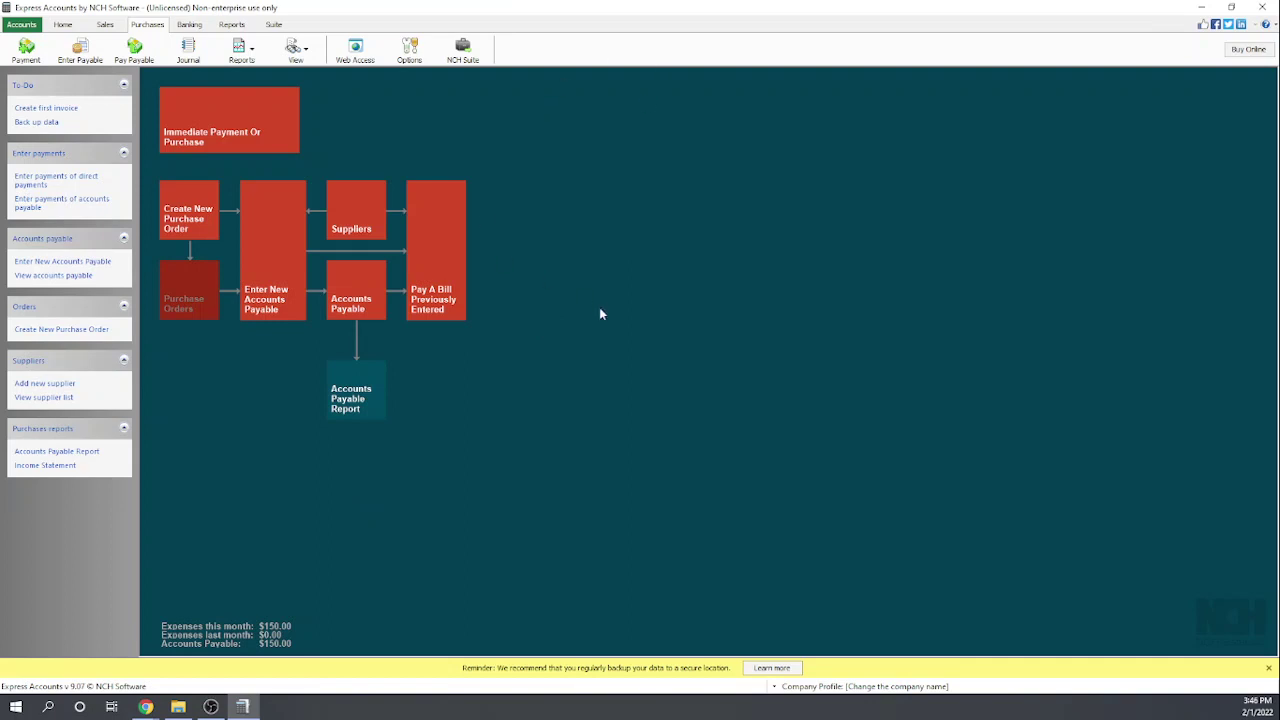
Start a new accounts payable bill for supplier NYC Telephone Co with an amount of $150.
left_click(280, 257)
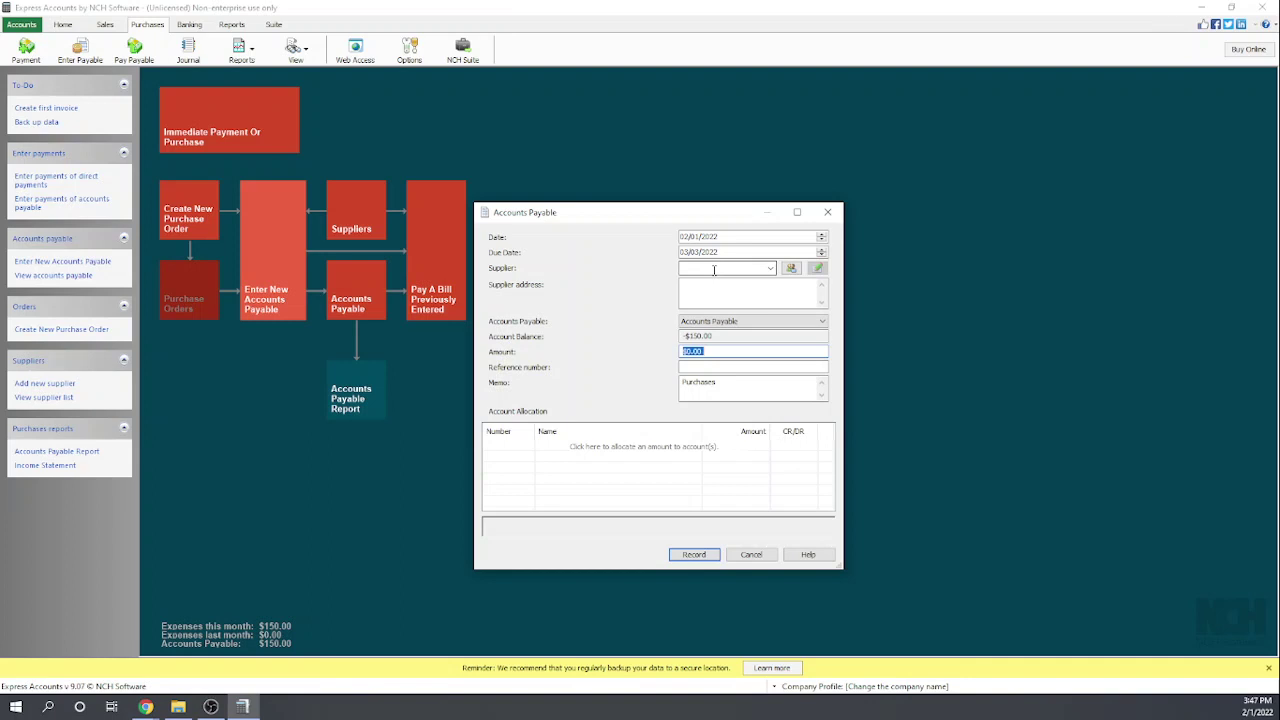
left_click(714, 270)
type("NYC Telephone Co")
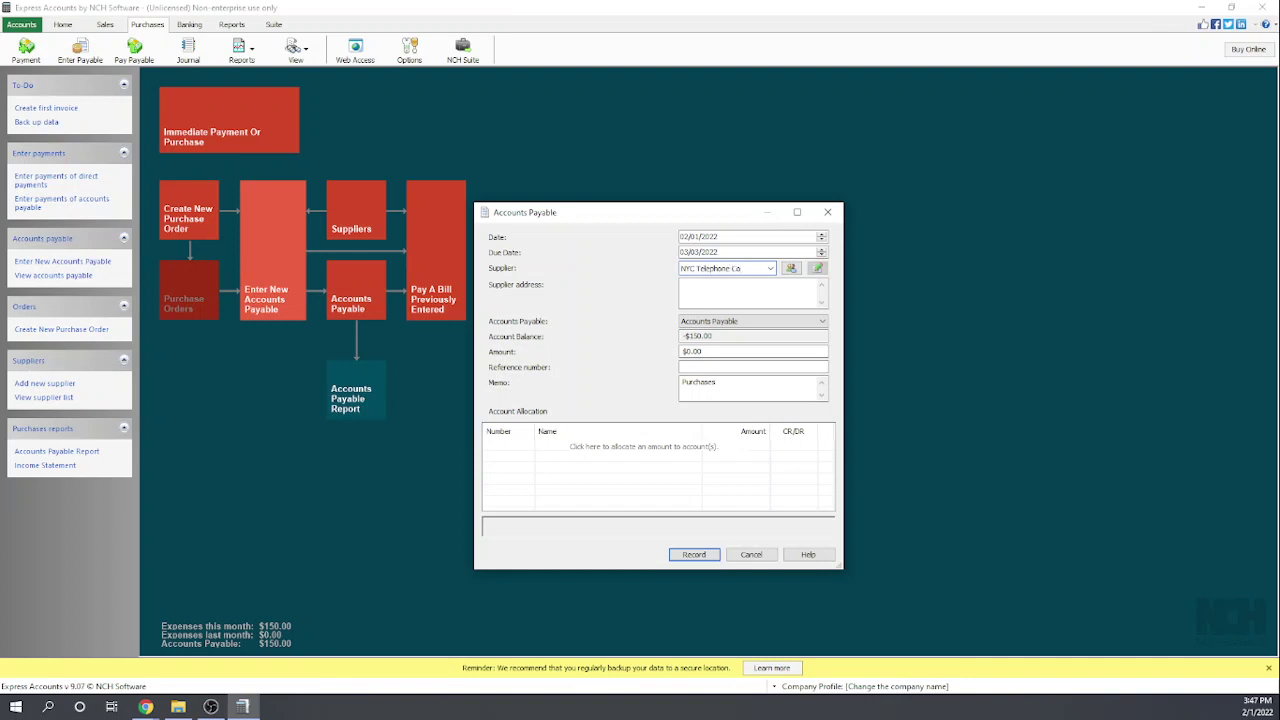
left_click(758, 287)
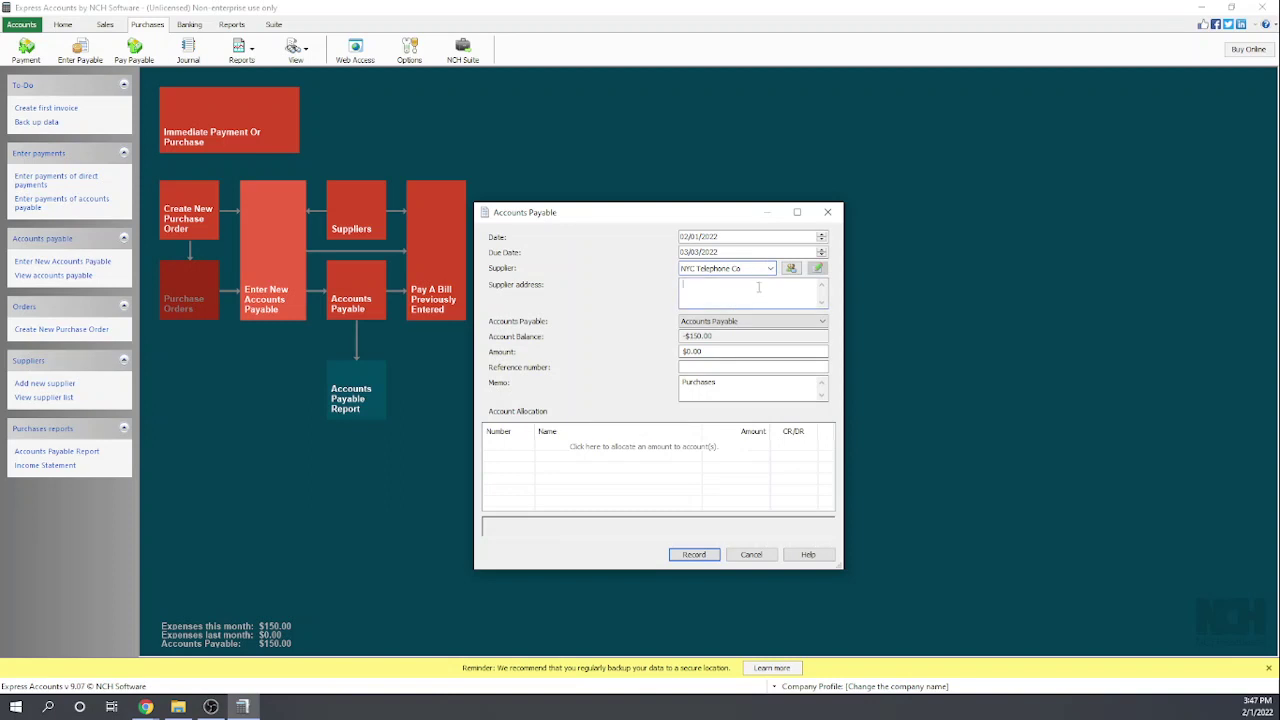
left_click(817, 269)
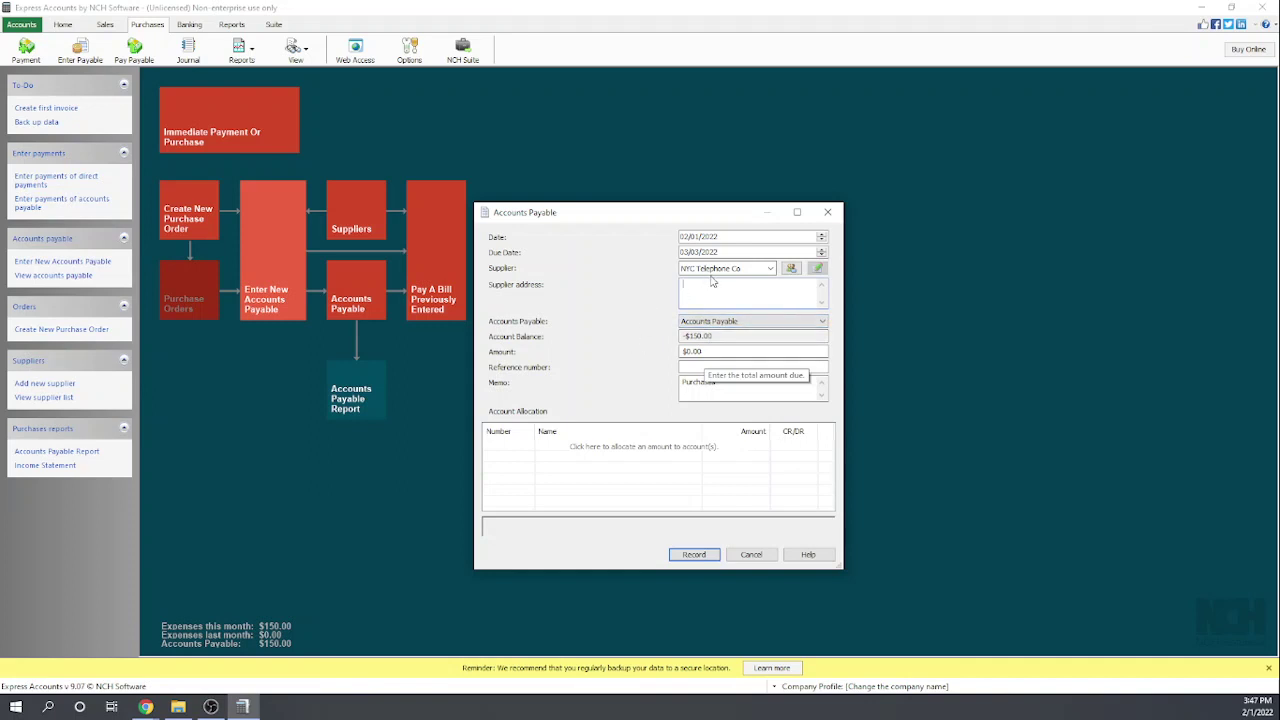
left_click(712, 352)
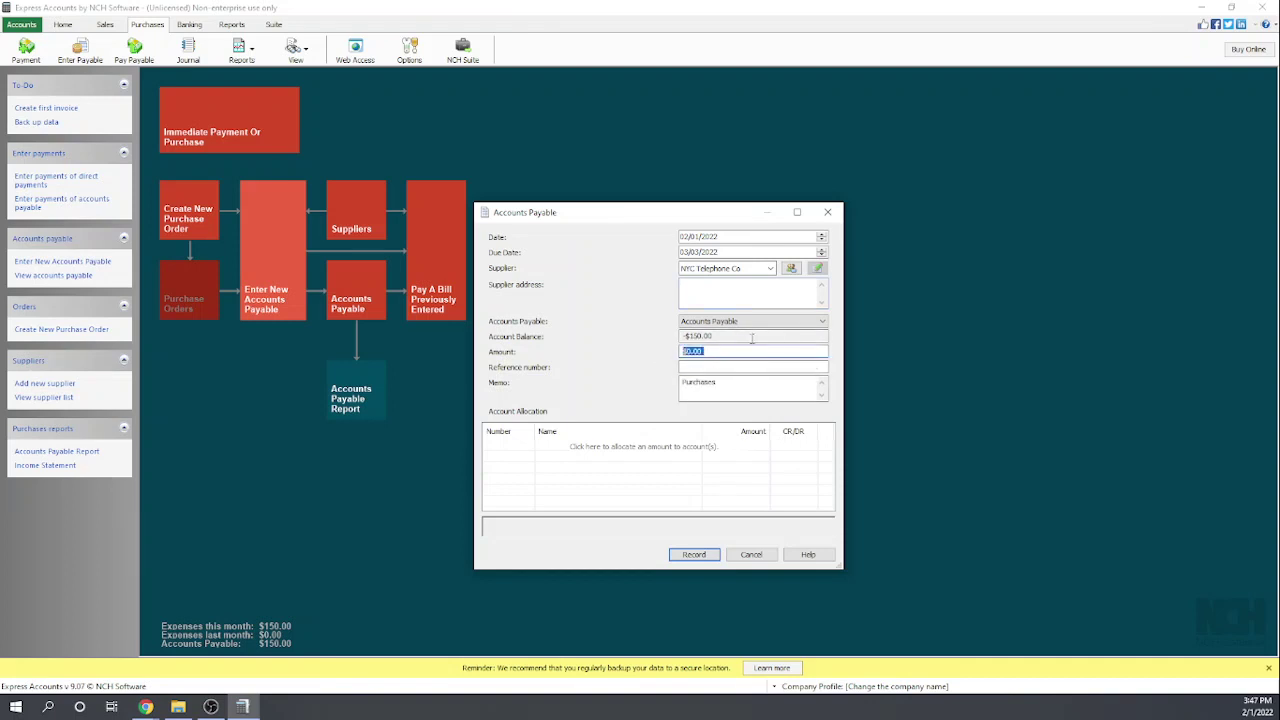
type("150")
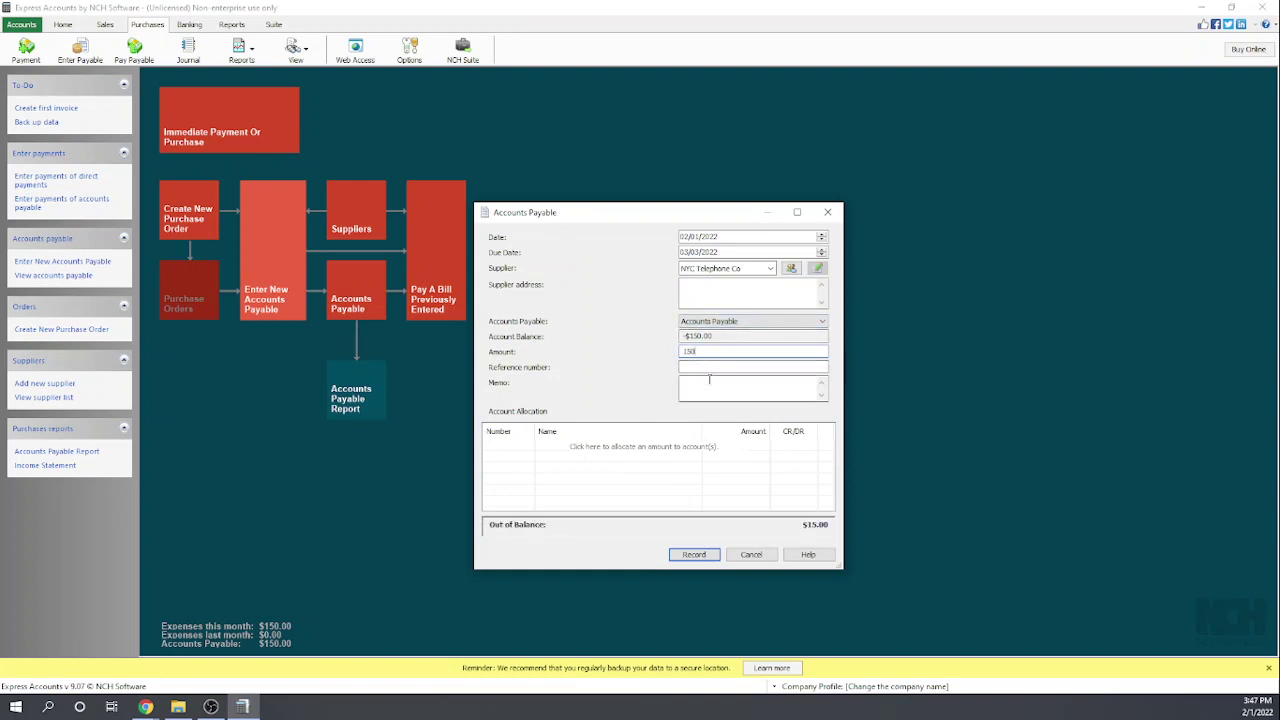
Set the telephone bill's reference number to 4545 and its memo to "Telephone Expense".
left_click(709, 379)
type("Purchases")
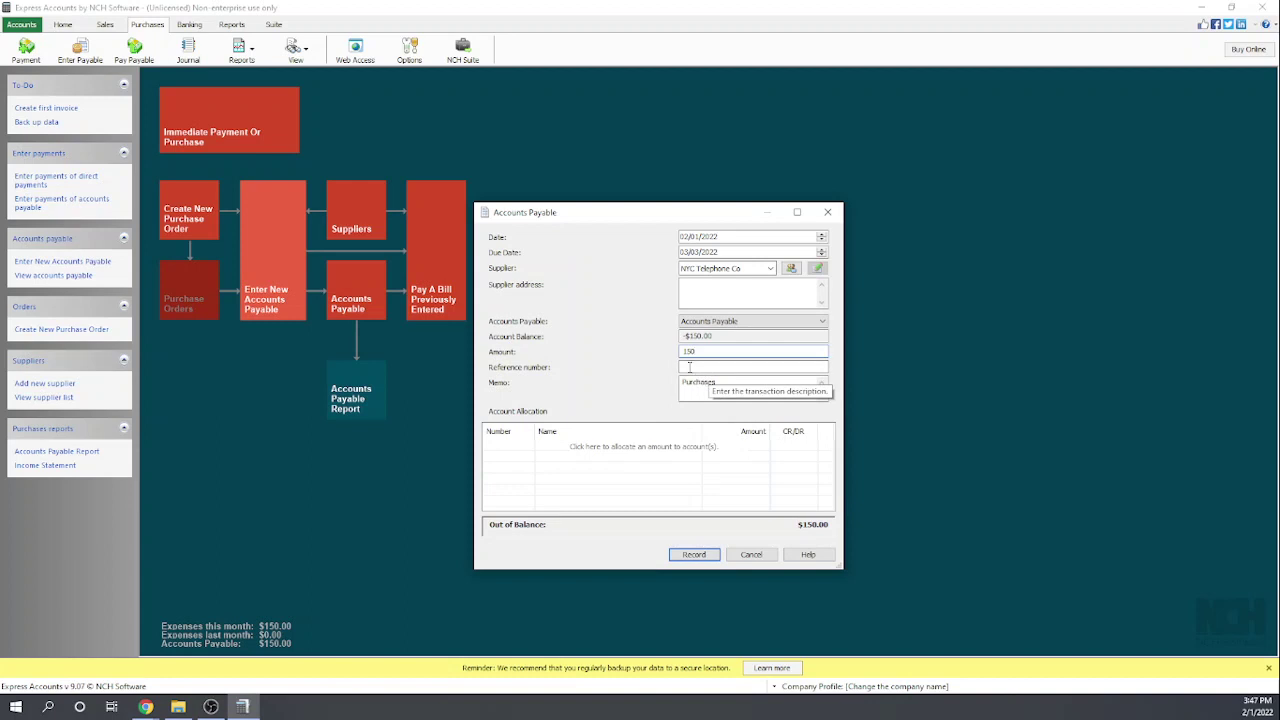
left_click(693, 368)
type("4545")
left_click(716, 383)
left_click_drag(716, 383, 625, 393)
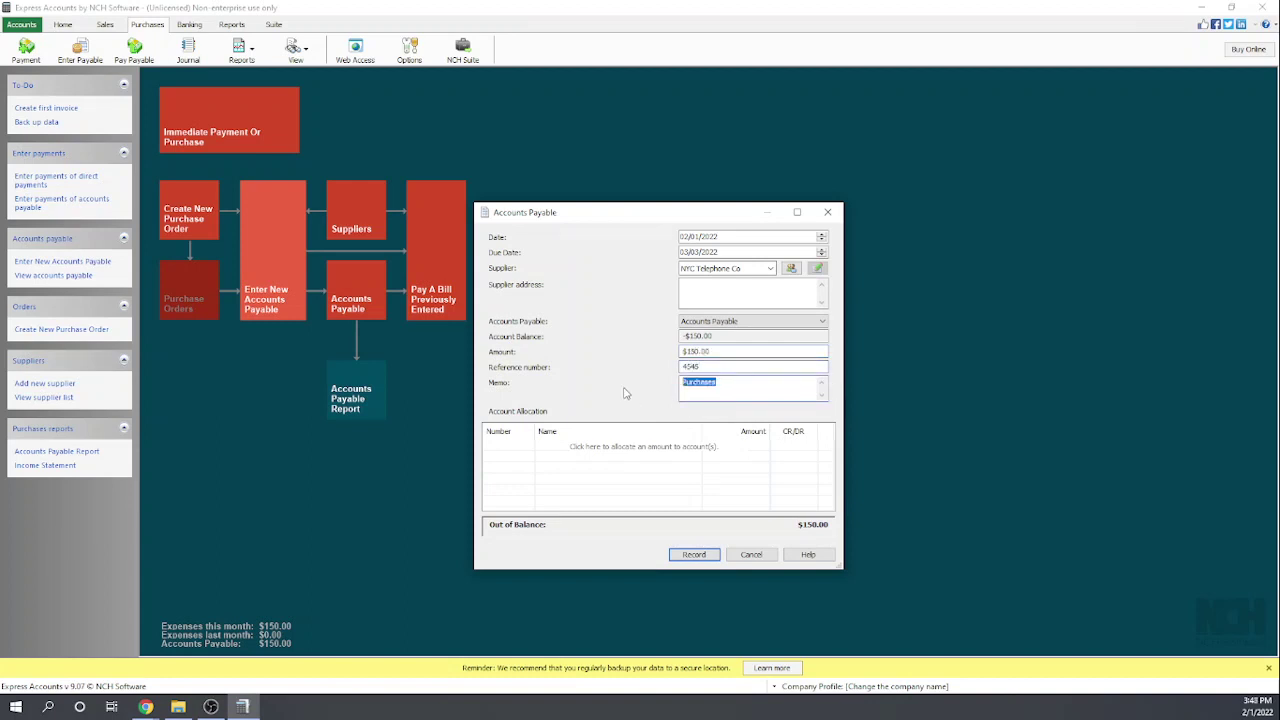
type("Telephone Expense")
Start an allocation line on the bill and add the standard Telephone and Internet expense account to the chart of accounts.
left_click(508, 448)
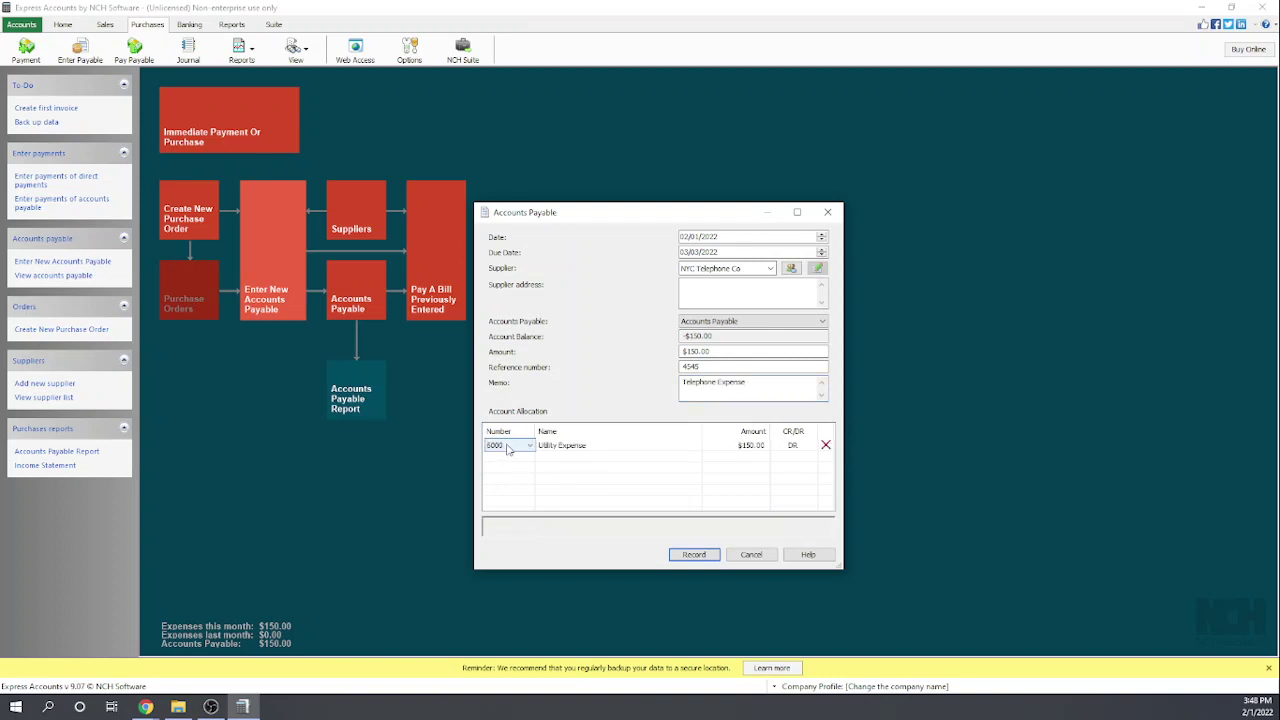
left_click(530, 447)
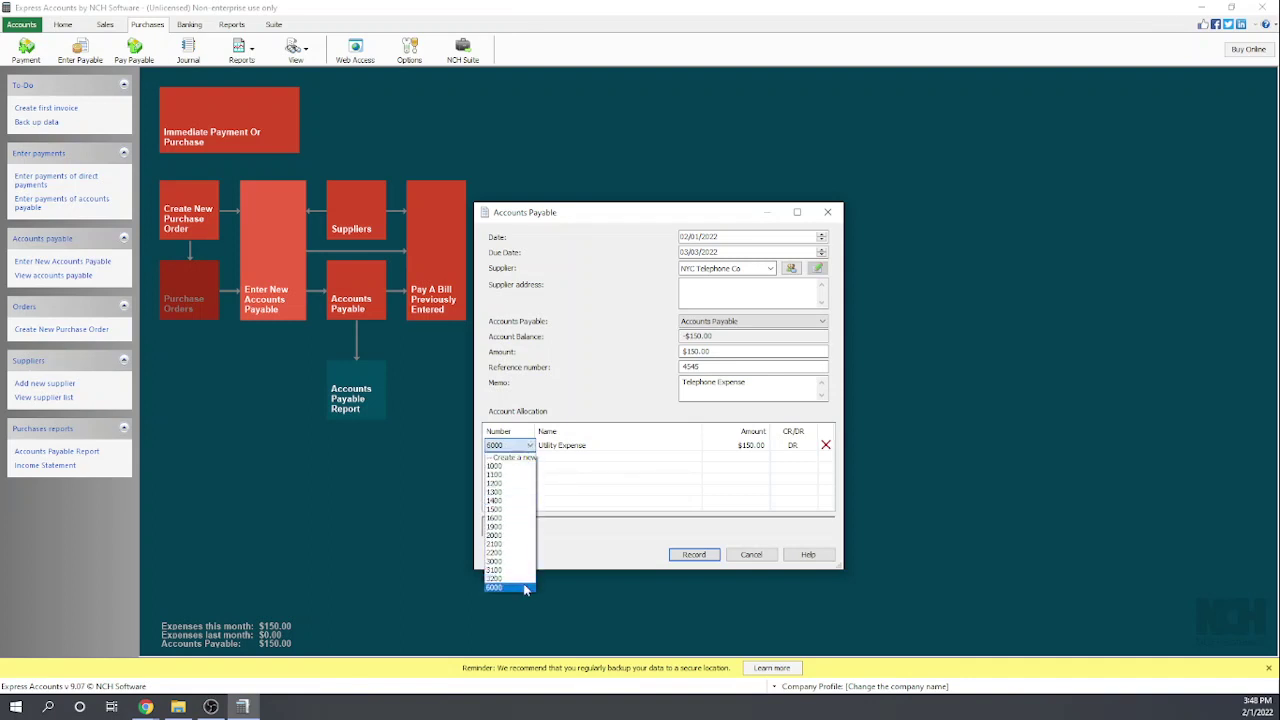
left_click(512, 458)
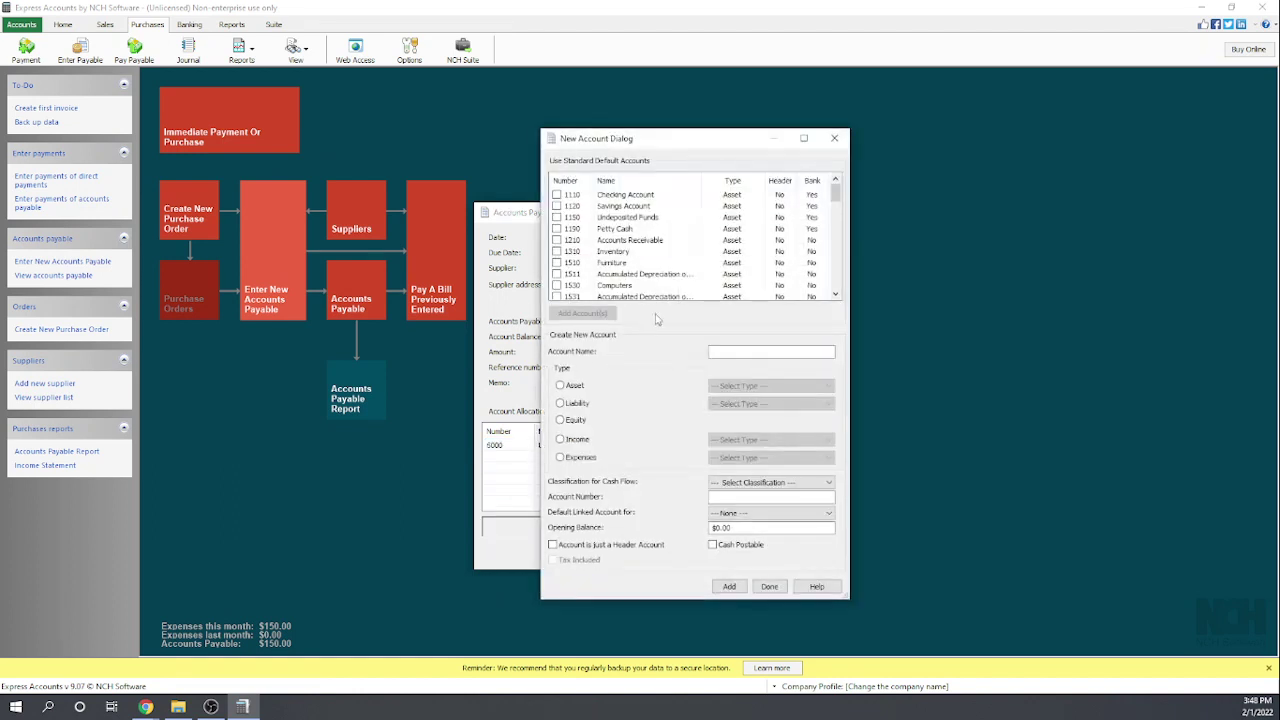
scroll(670, 245, "down", 15)
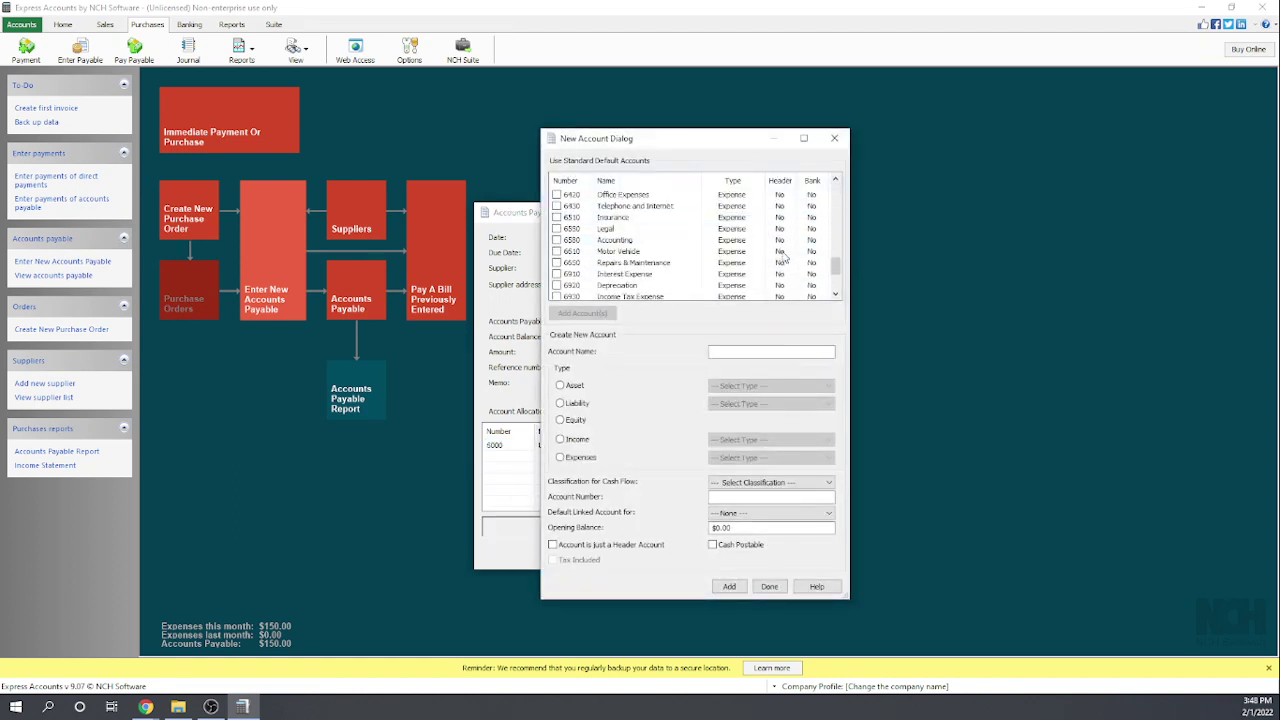
scroll(686, 270, "up", 3)
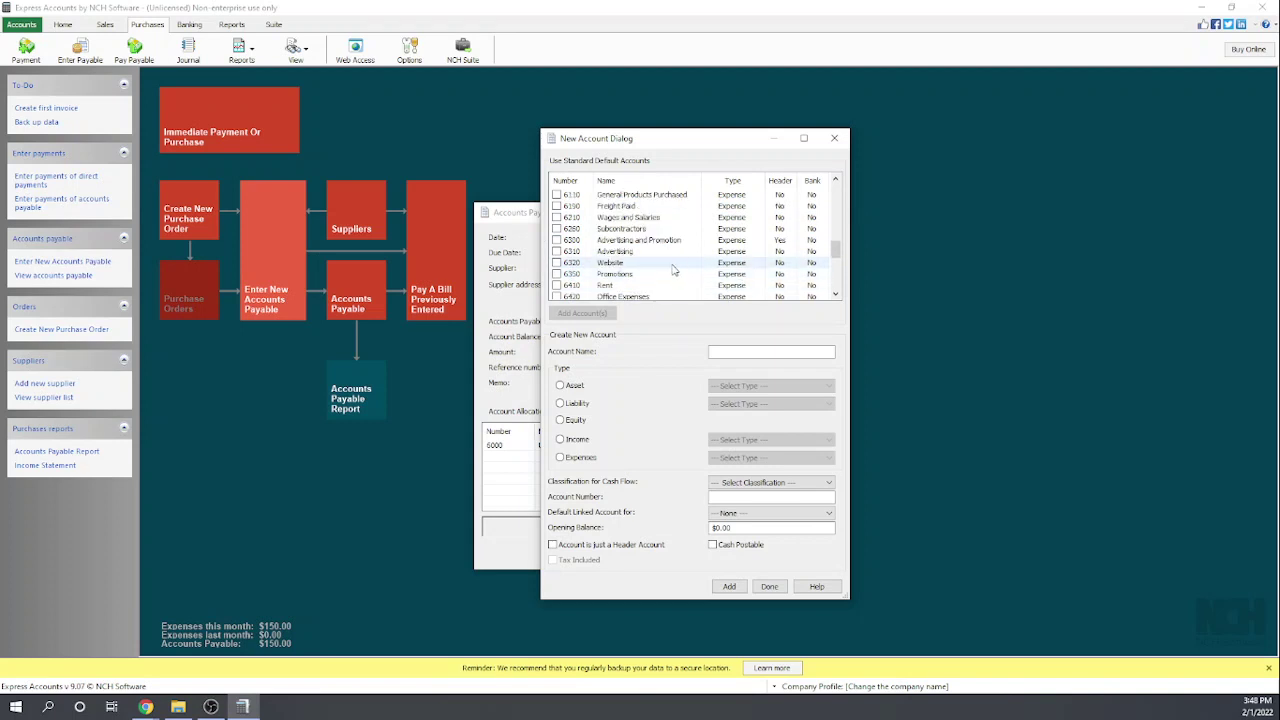
scroll(683, 240, "up", 3)
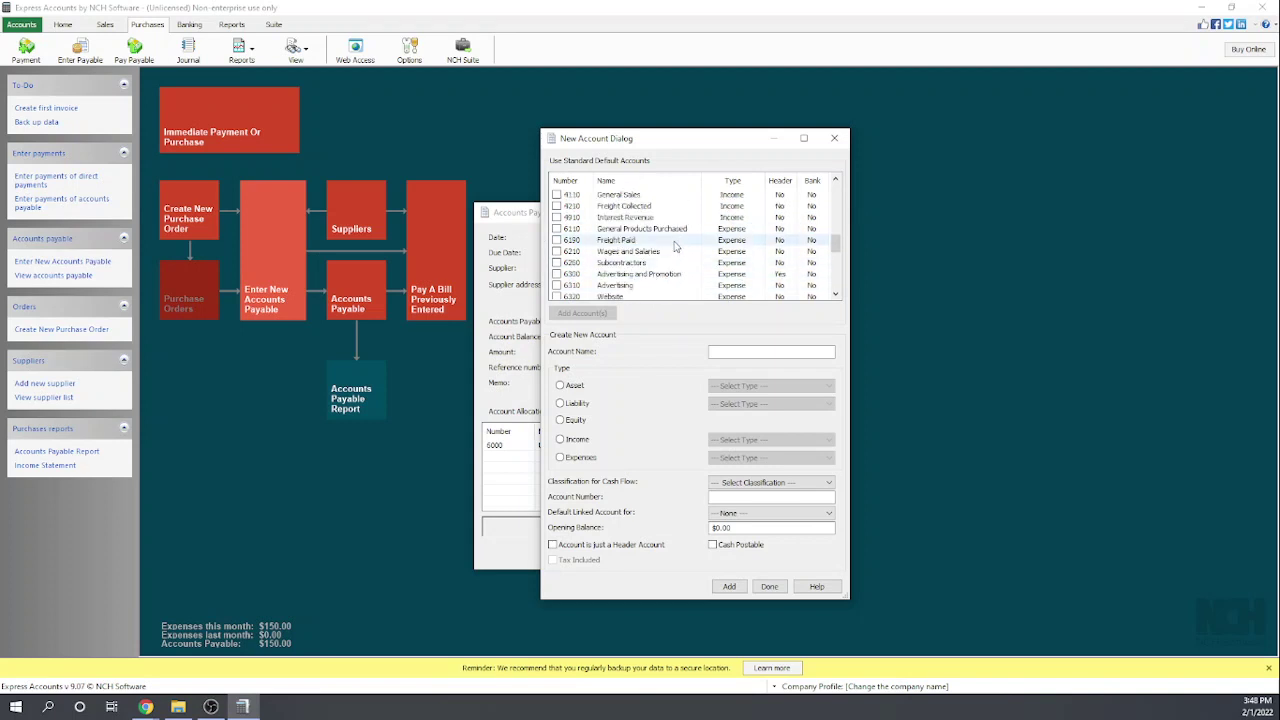
scroll(680, 240, "up", 3)
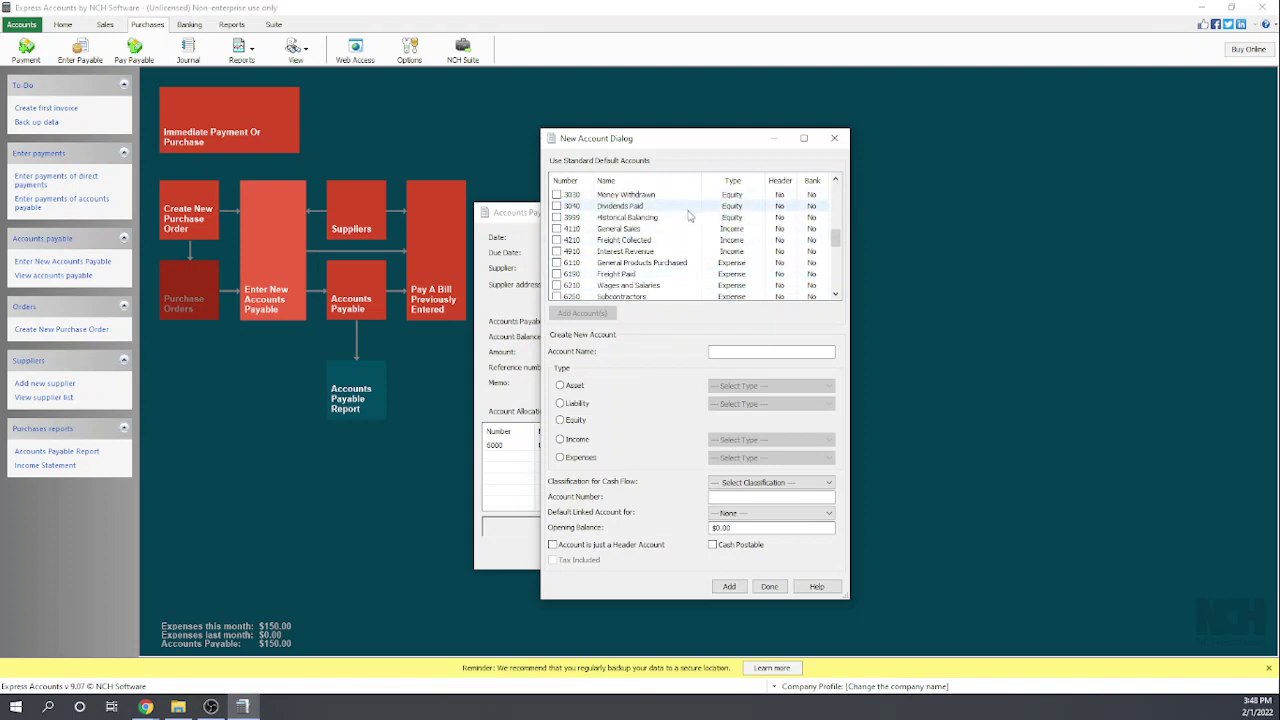
scroll(665, 252, "down", 2)
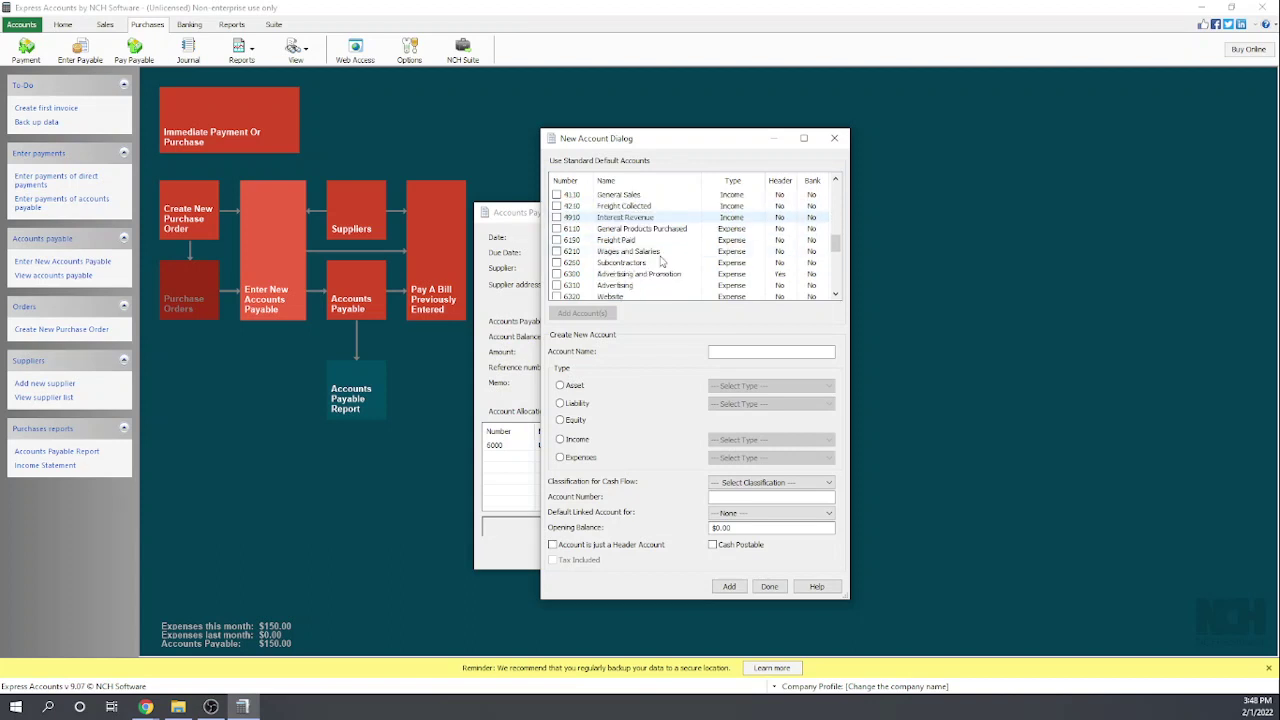
scroll(660, 262, "down", 1)
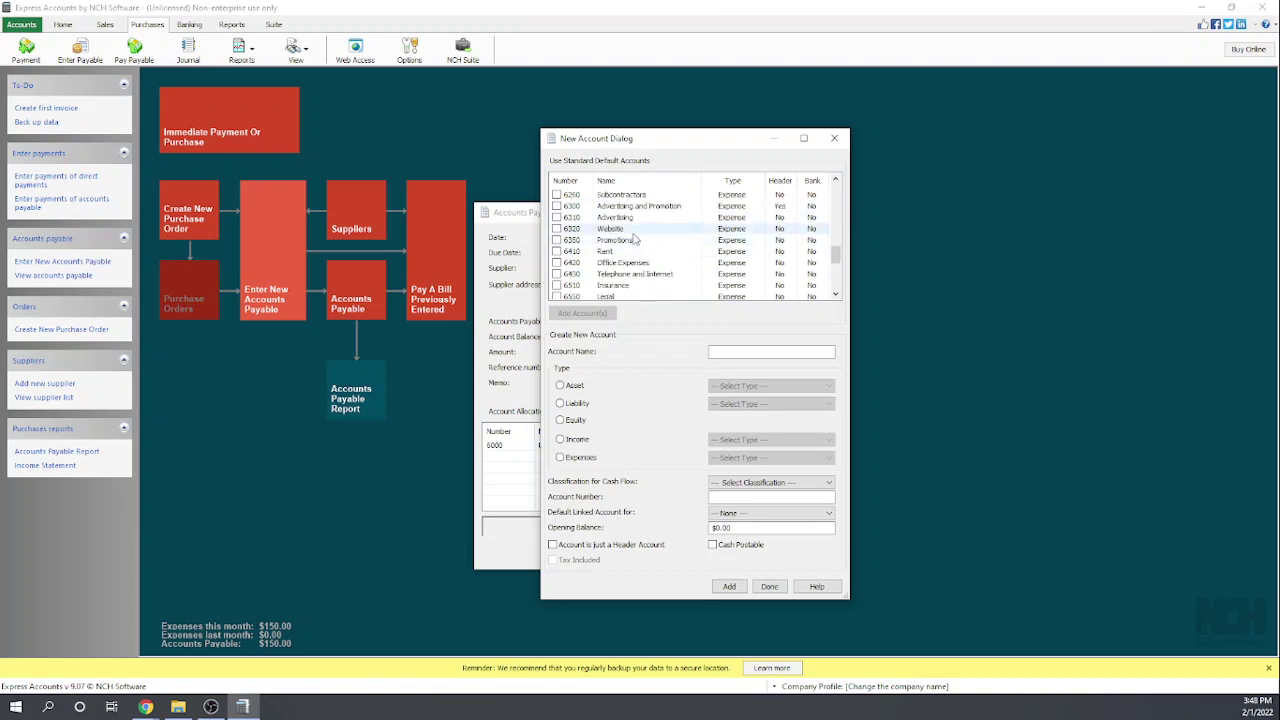
left_click(557, 274)
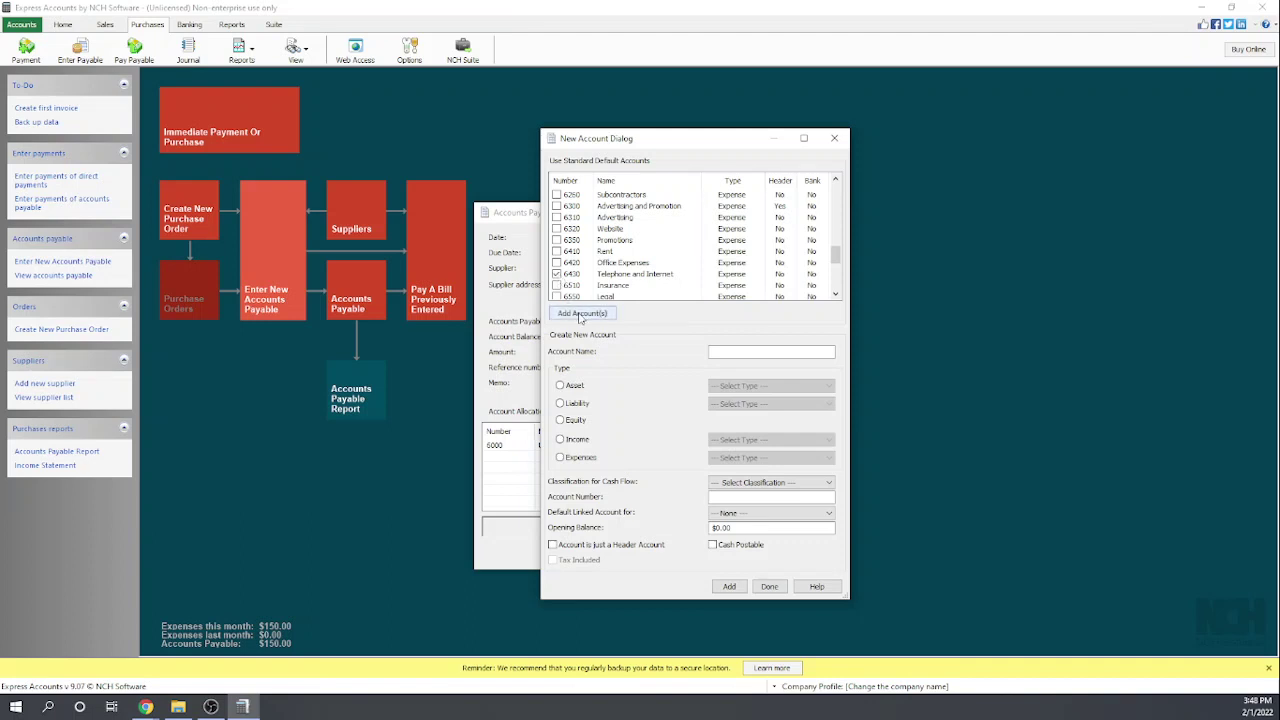
left_click(585, 314)
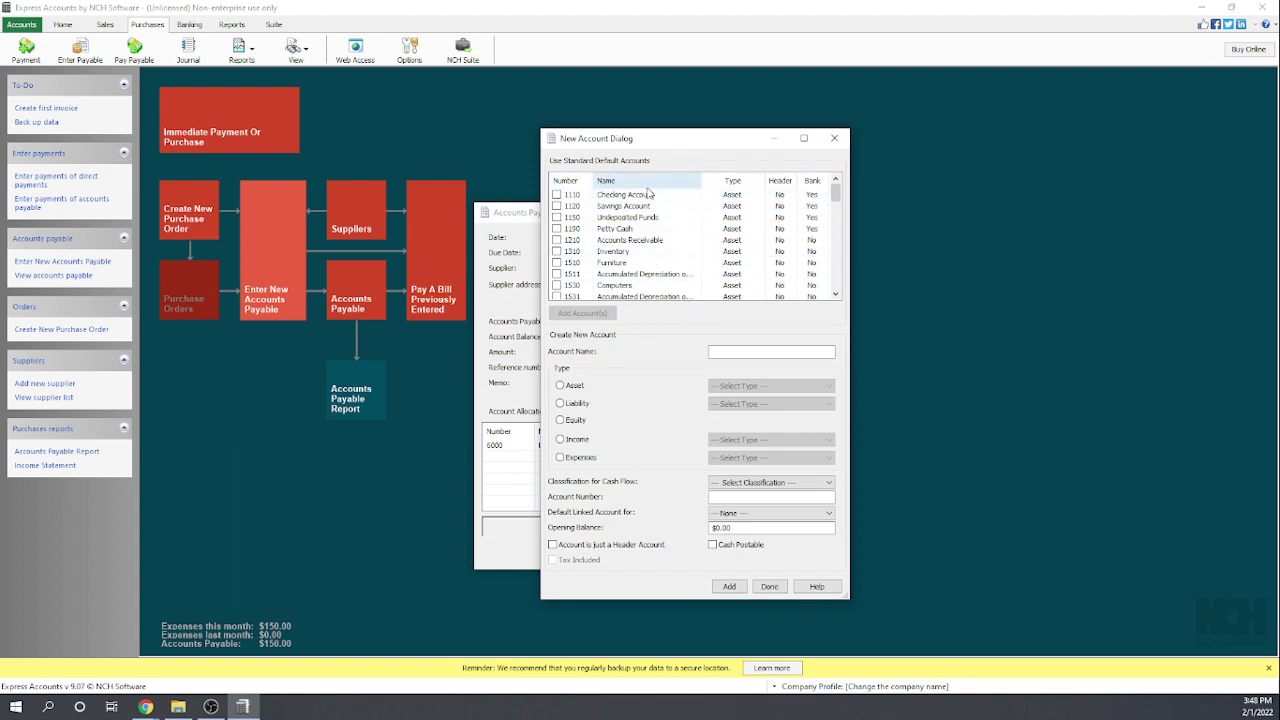
scroll(655, 252, "down", 1)
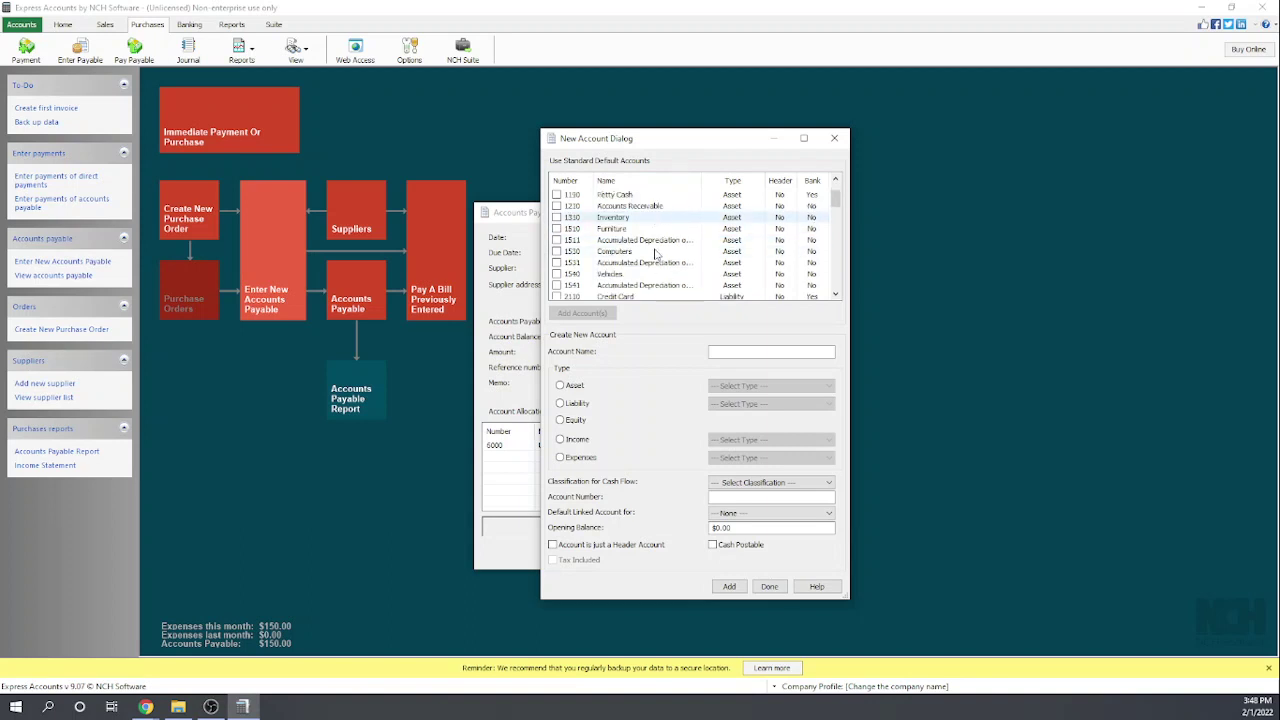
scroll(655, 252, "down", 3)
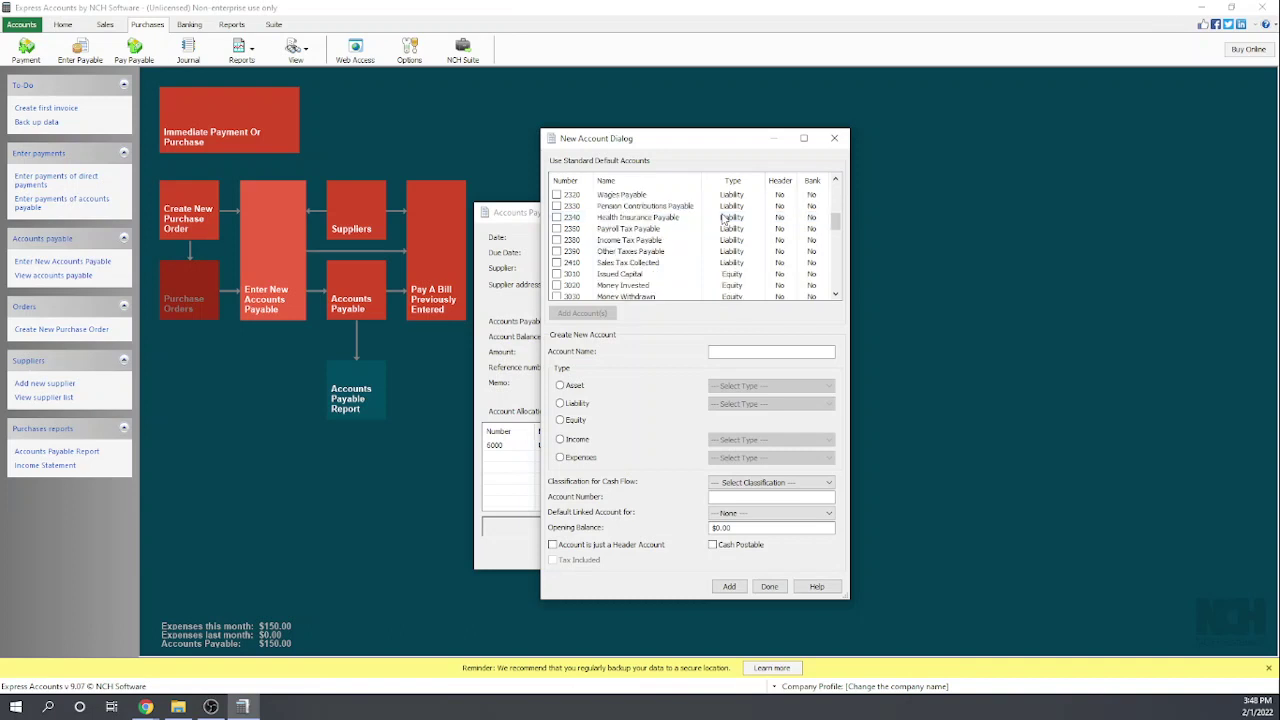
scroll(724, 218, "down", 1)
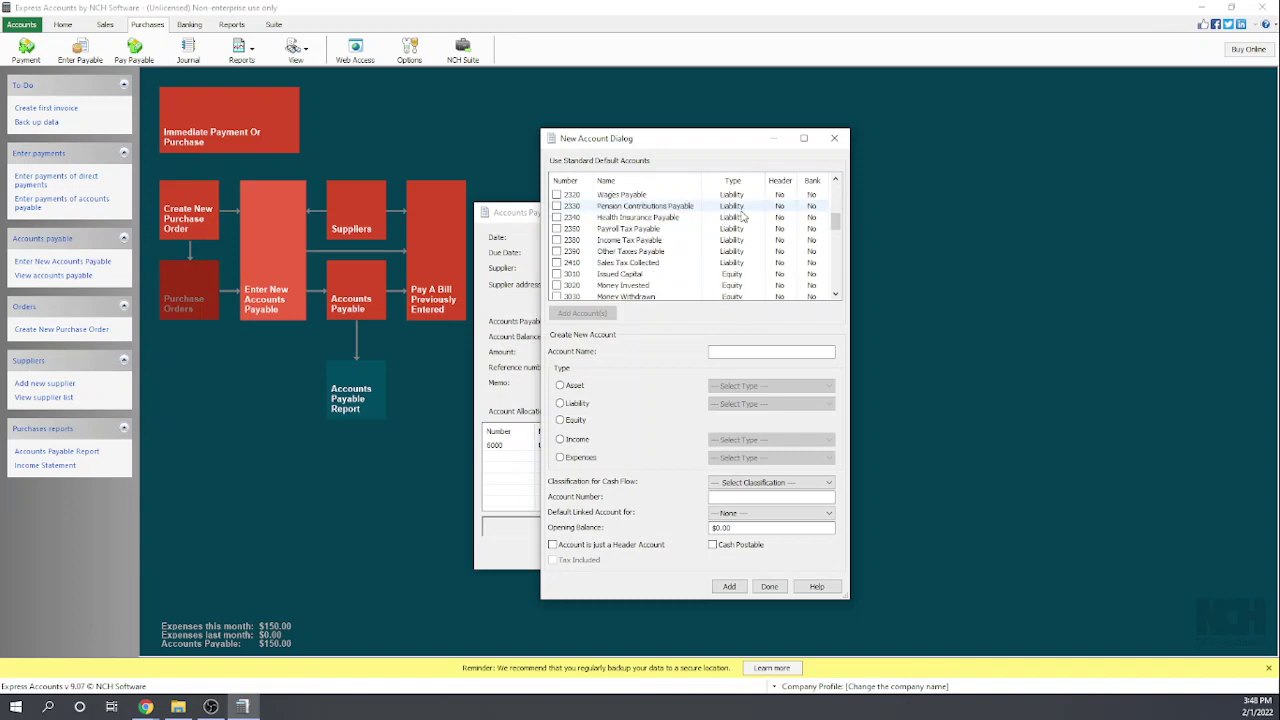
left_click(834, 140)
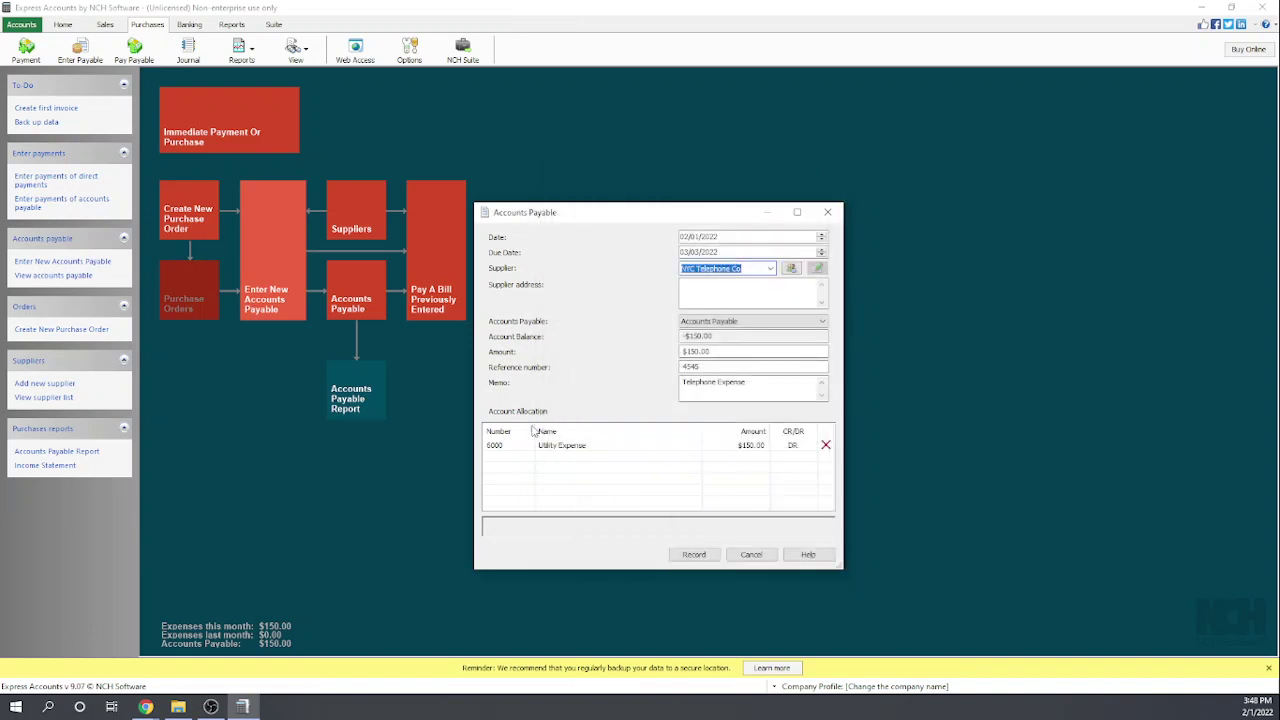
Switch the bill's allocation line to the Telephone and Internet account and discard the bill without recording it.
left_click(495, 445)
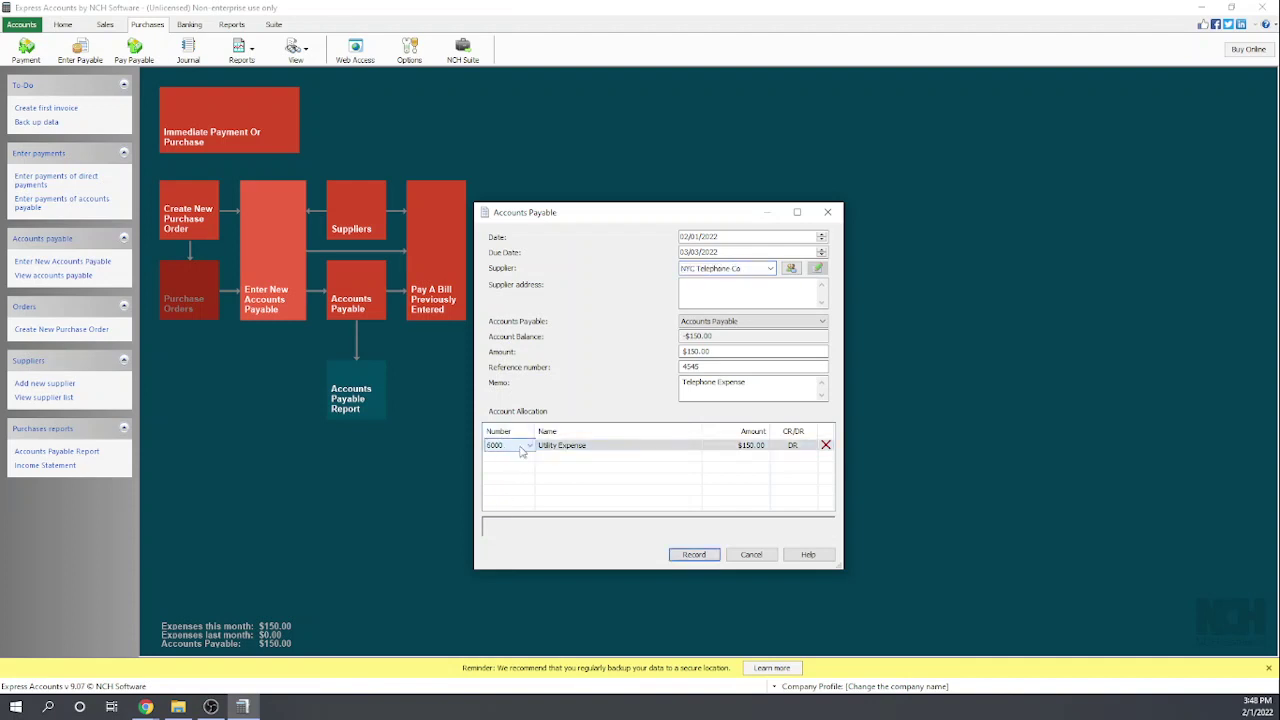
left_click(530, 446)
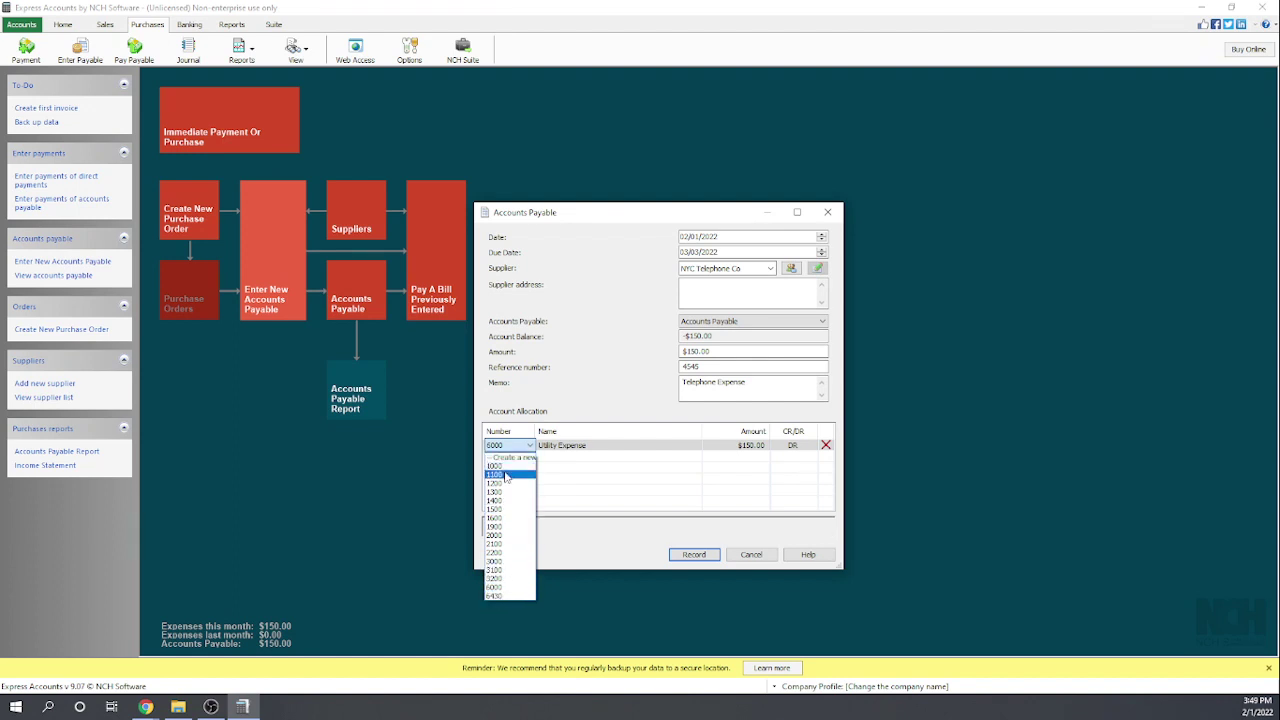
left_click(497, 596)
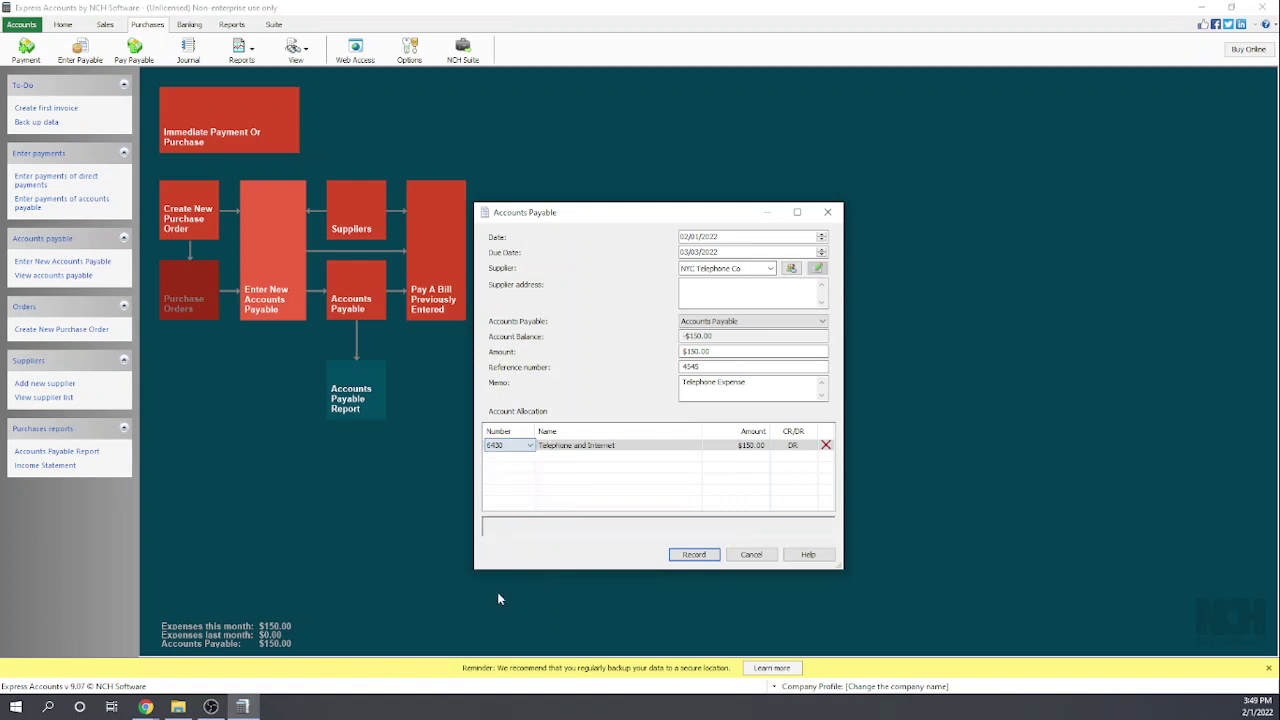
left_click(529, 445)
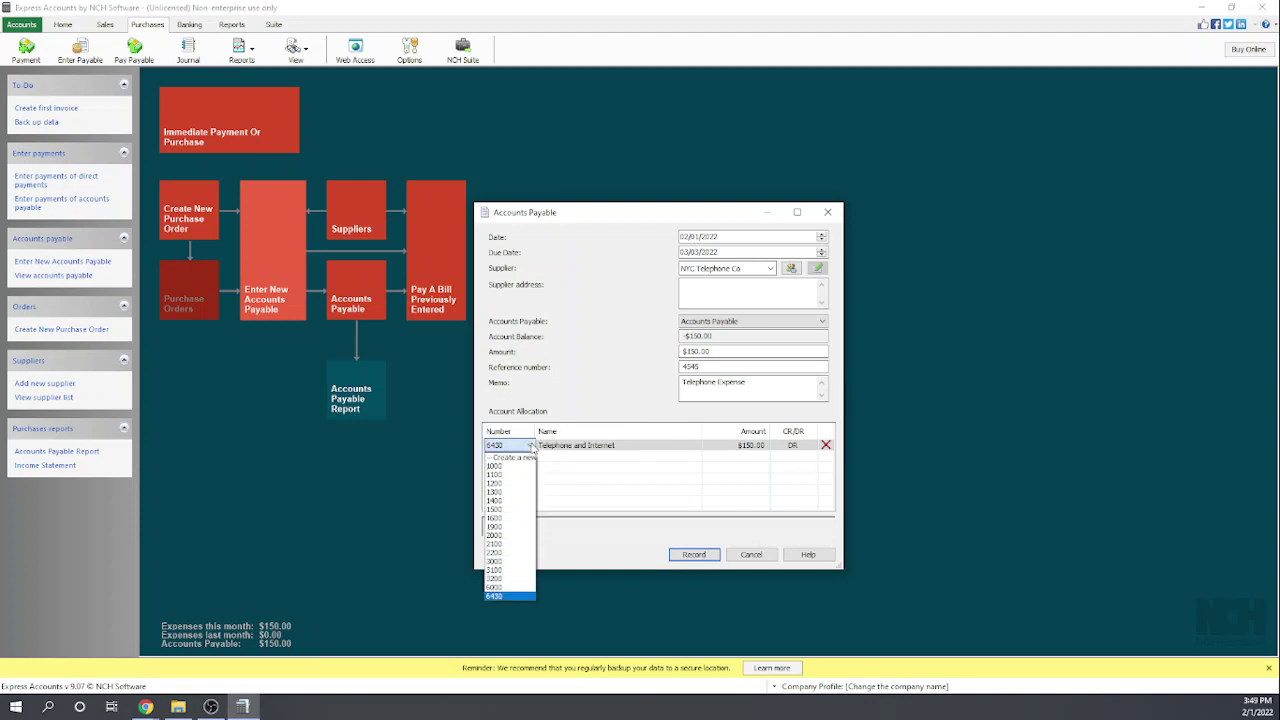
left_click(499, 596)
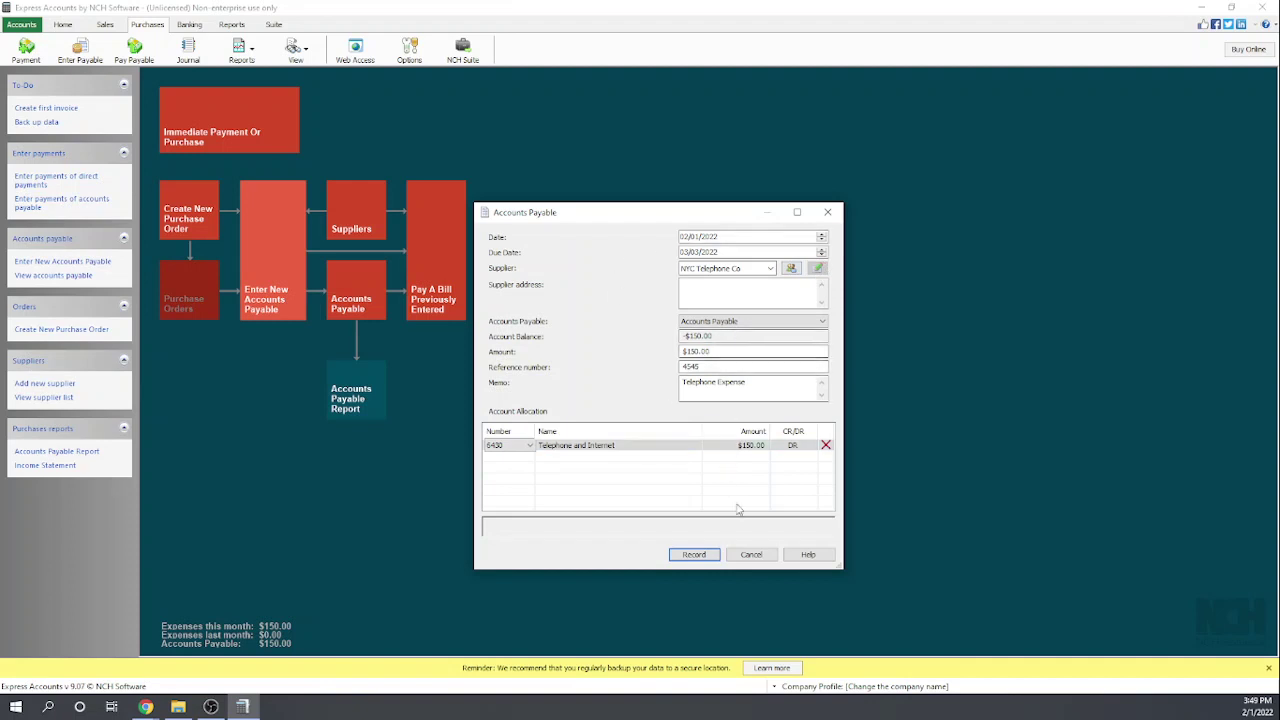
left_click(750, 556)
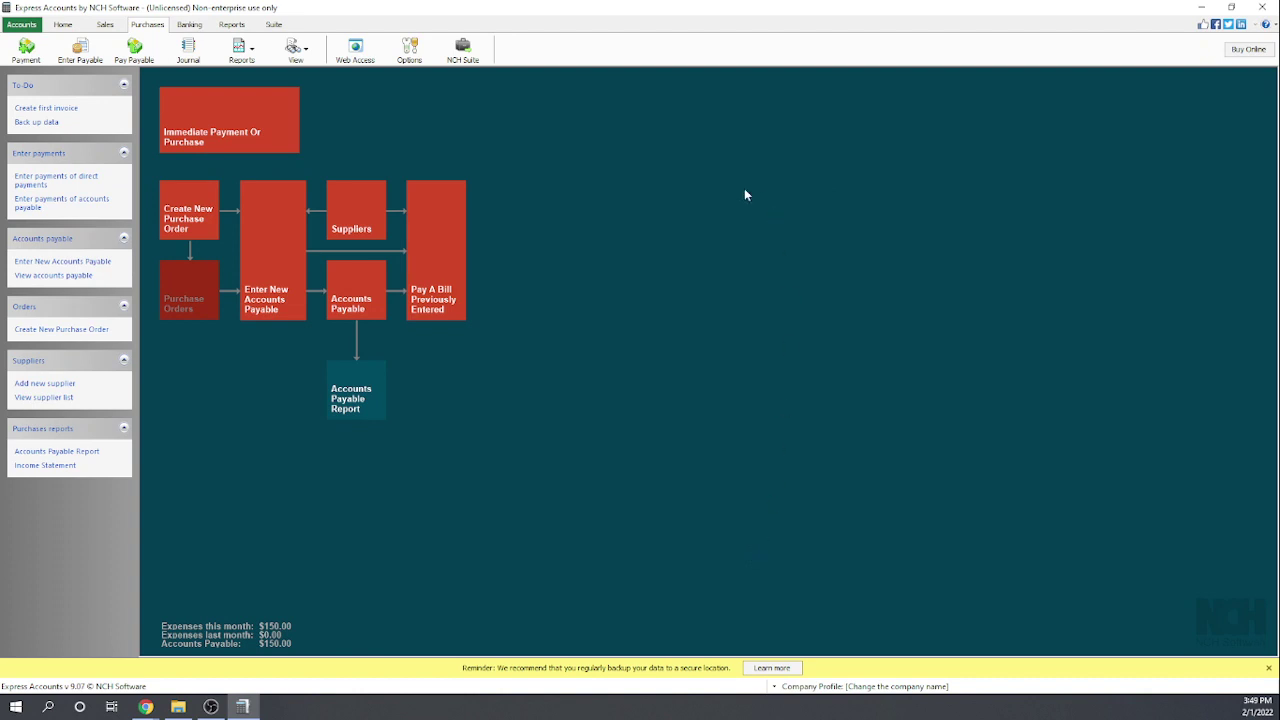
Start a direct payment with NYC Telephone Co as the payee.
left_click(237, 128)
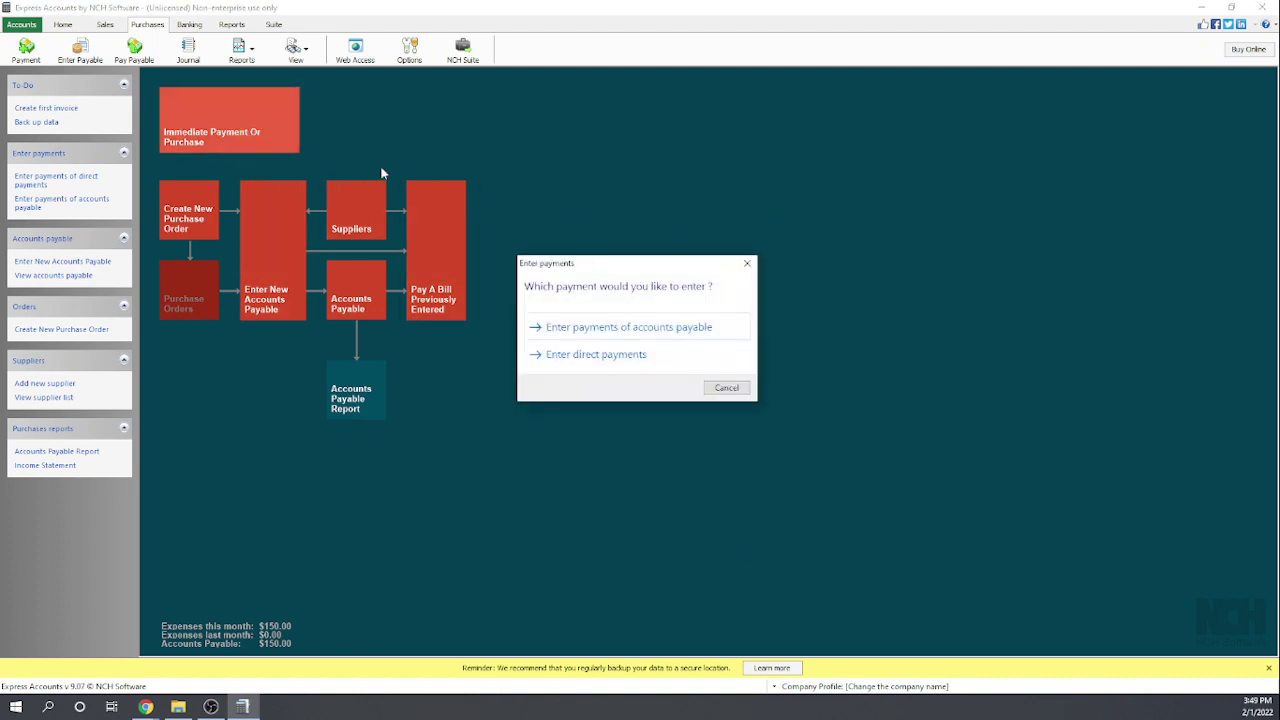
left_click(606, 356)
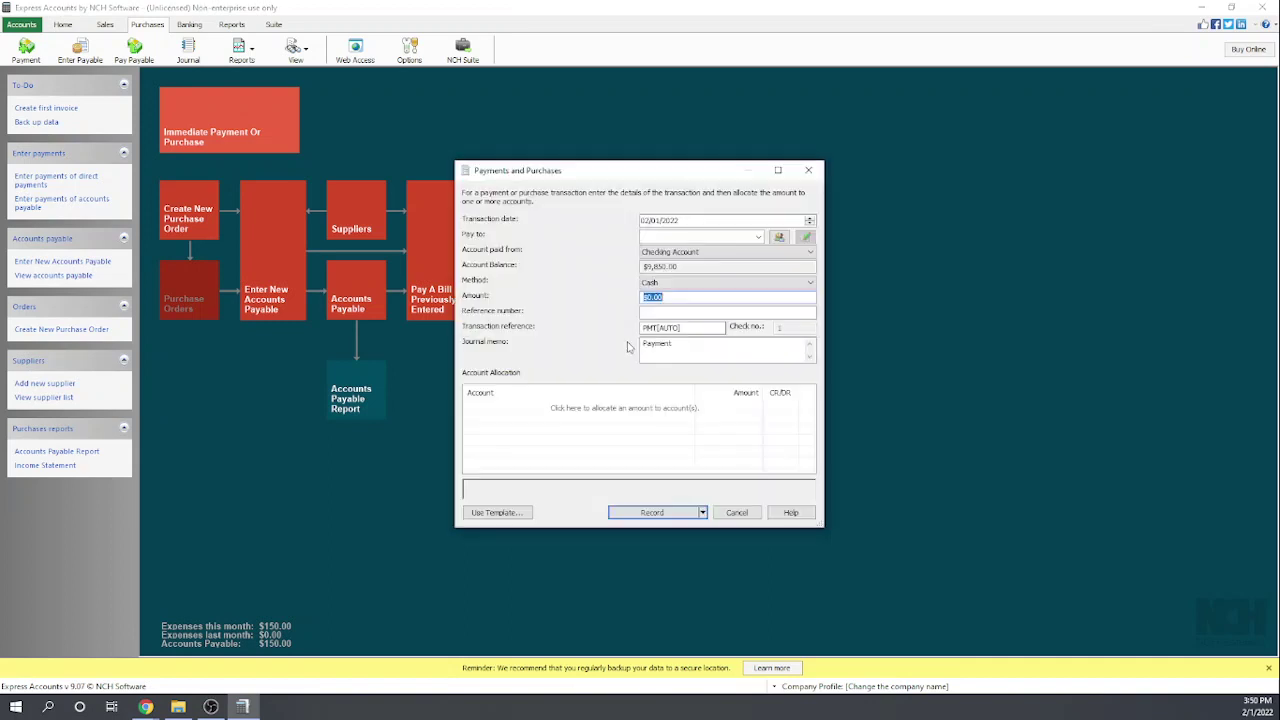
left_click(689, 237)
left_click(758, 238)
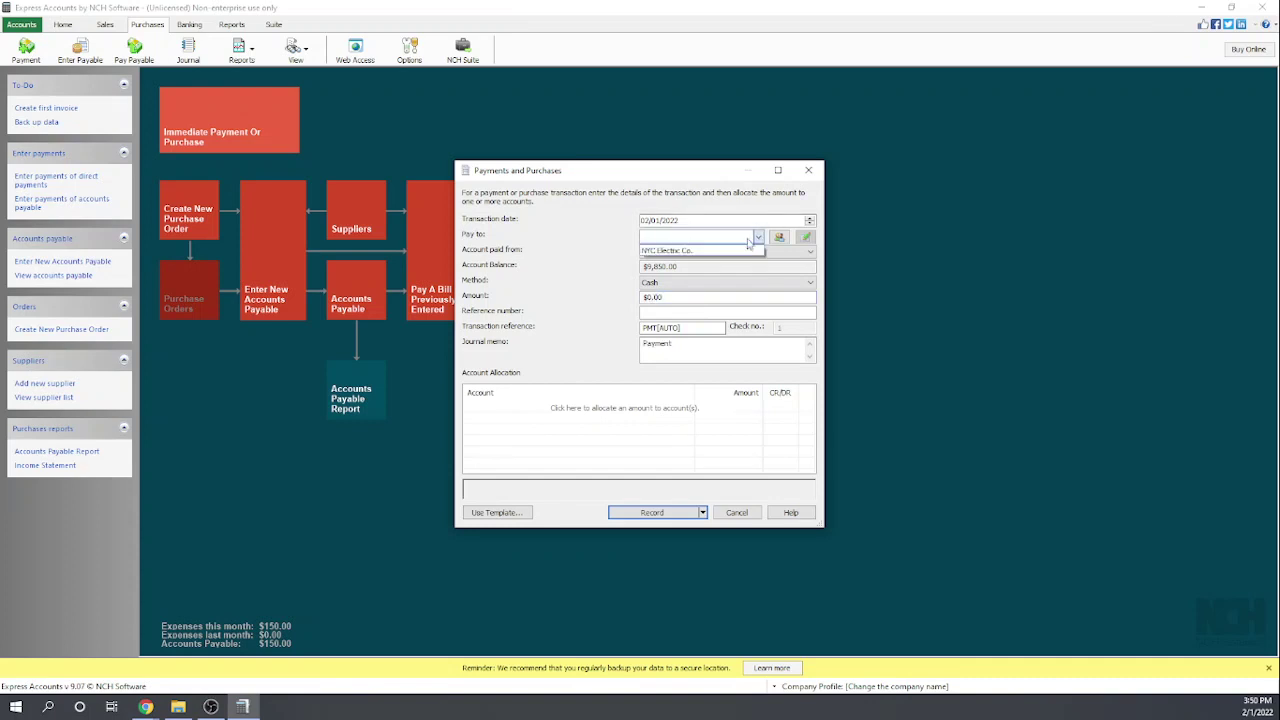
left_click(703, 239)
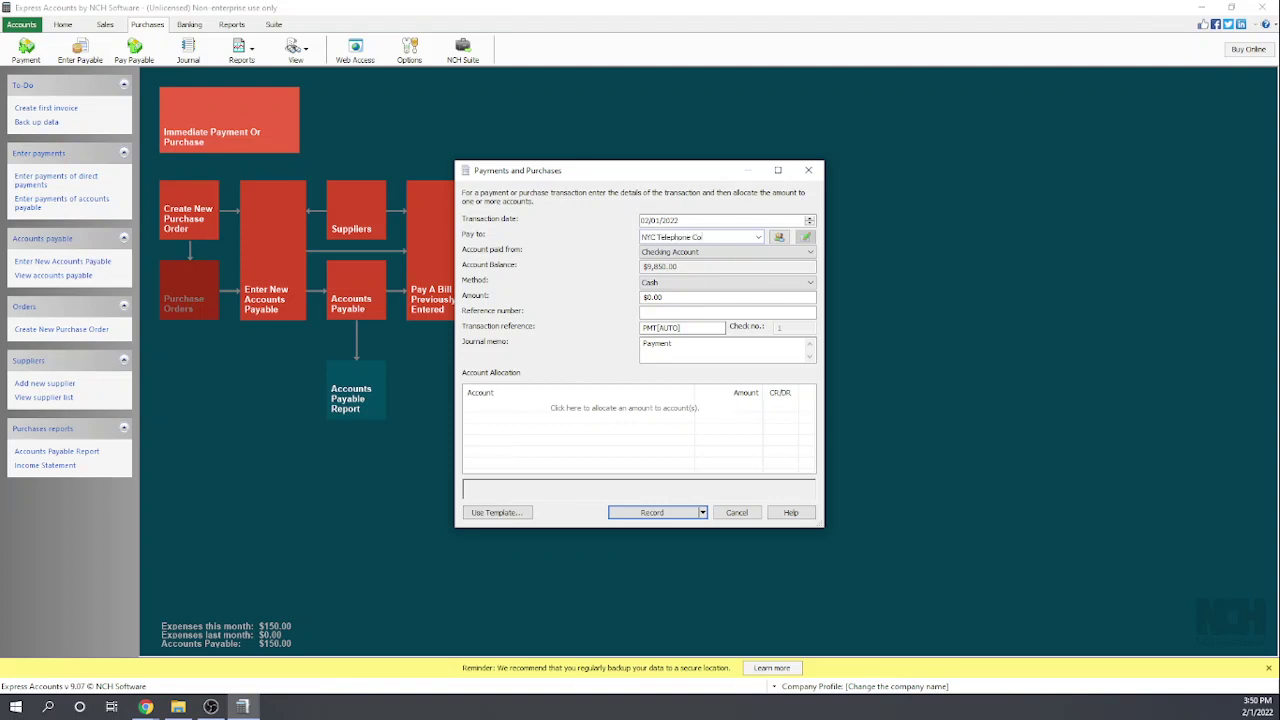
Set the direct payment's method to Other and its amount to $150.
left_click(680, 290)
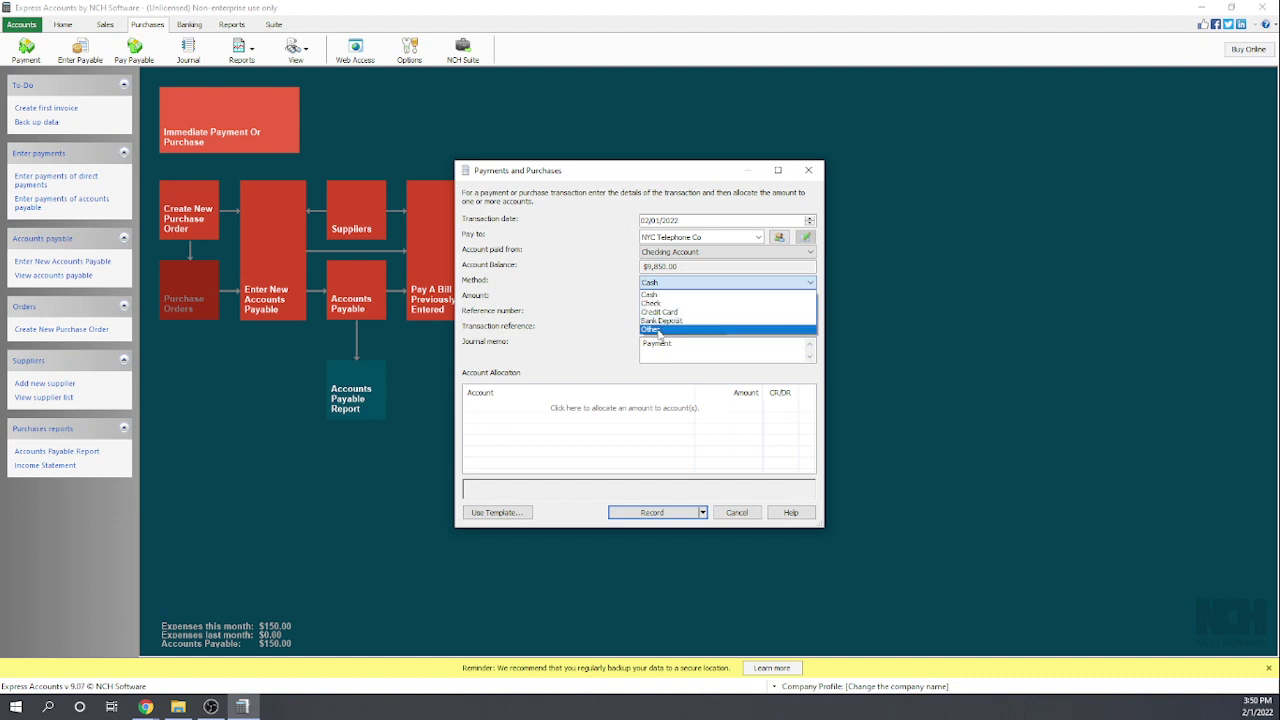
left_click(660, 330)
left_click(652, 299)
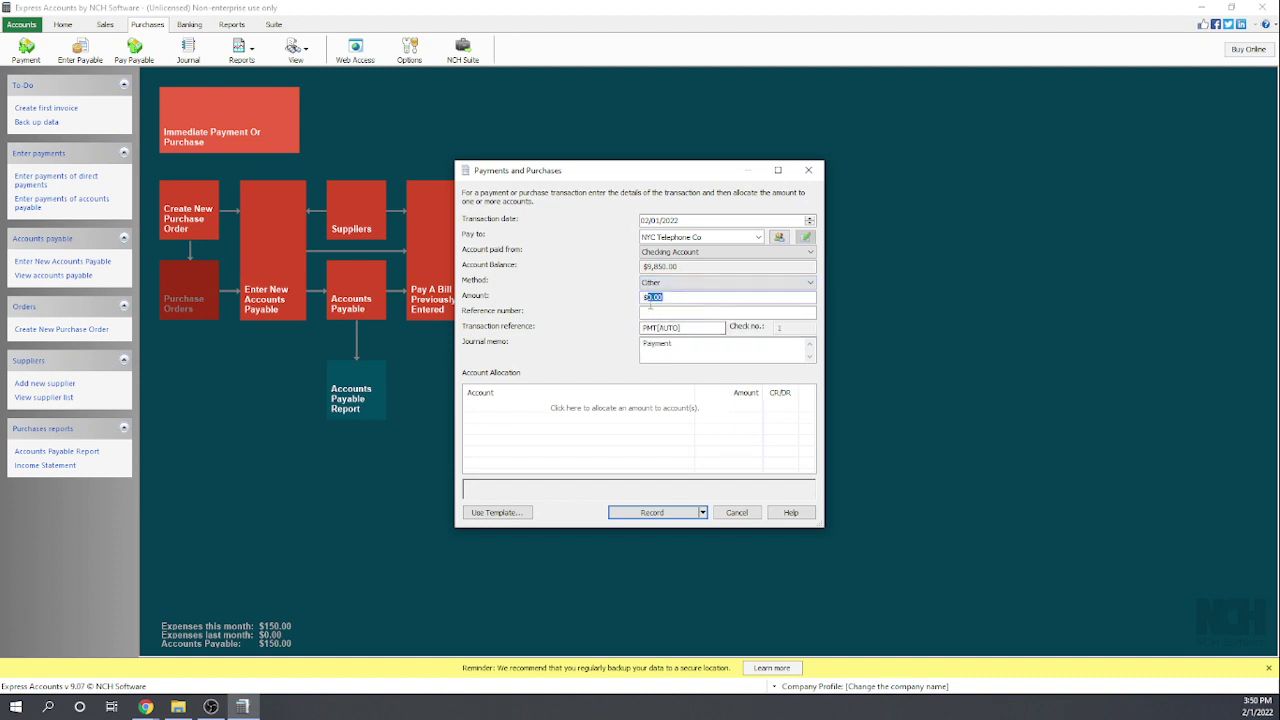
type("150")
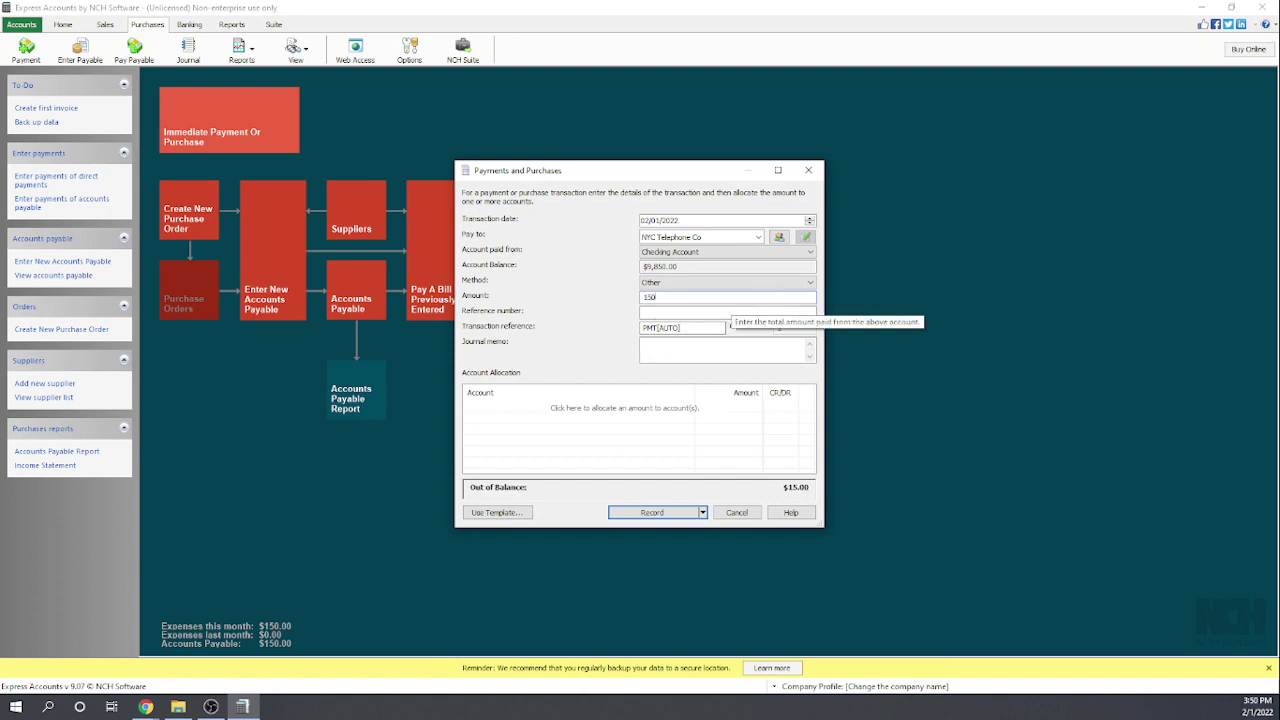
left_click(661, 313)
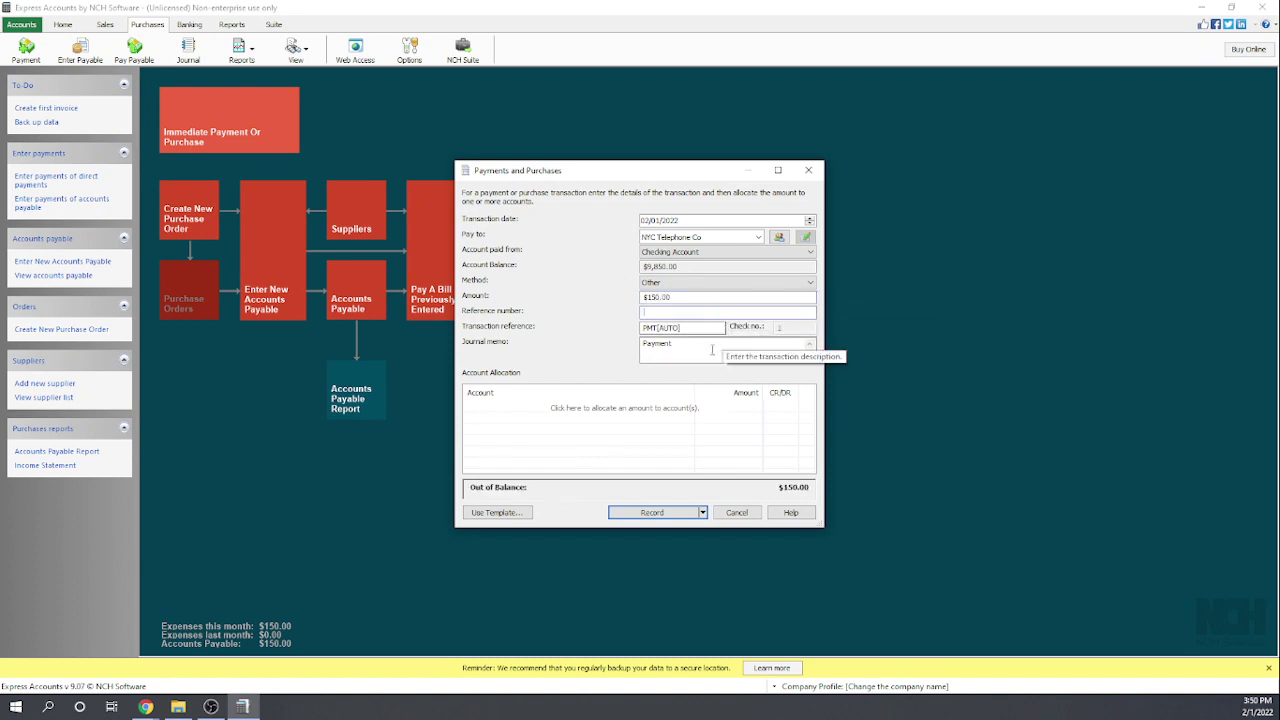
Allocate the payment to the 6430 - Telephone and Internet account.
left_click(505, 413)
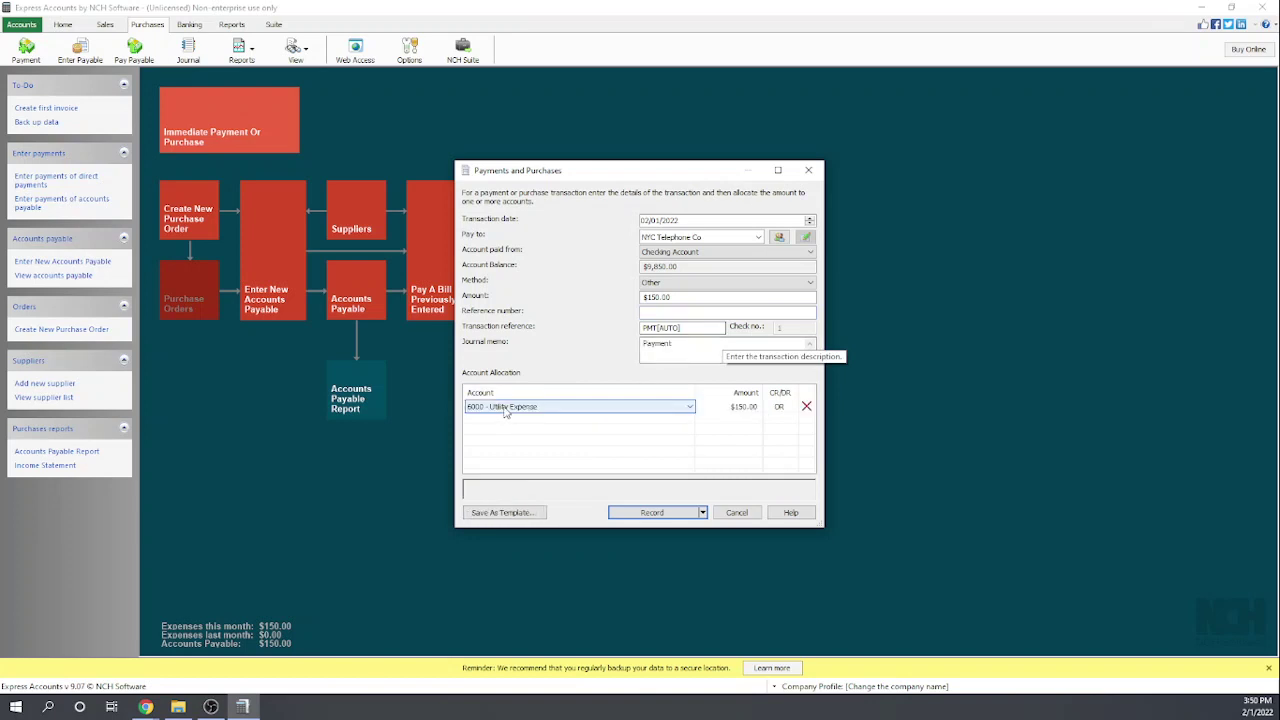
left_click(690, 407)
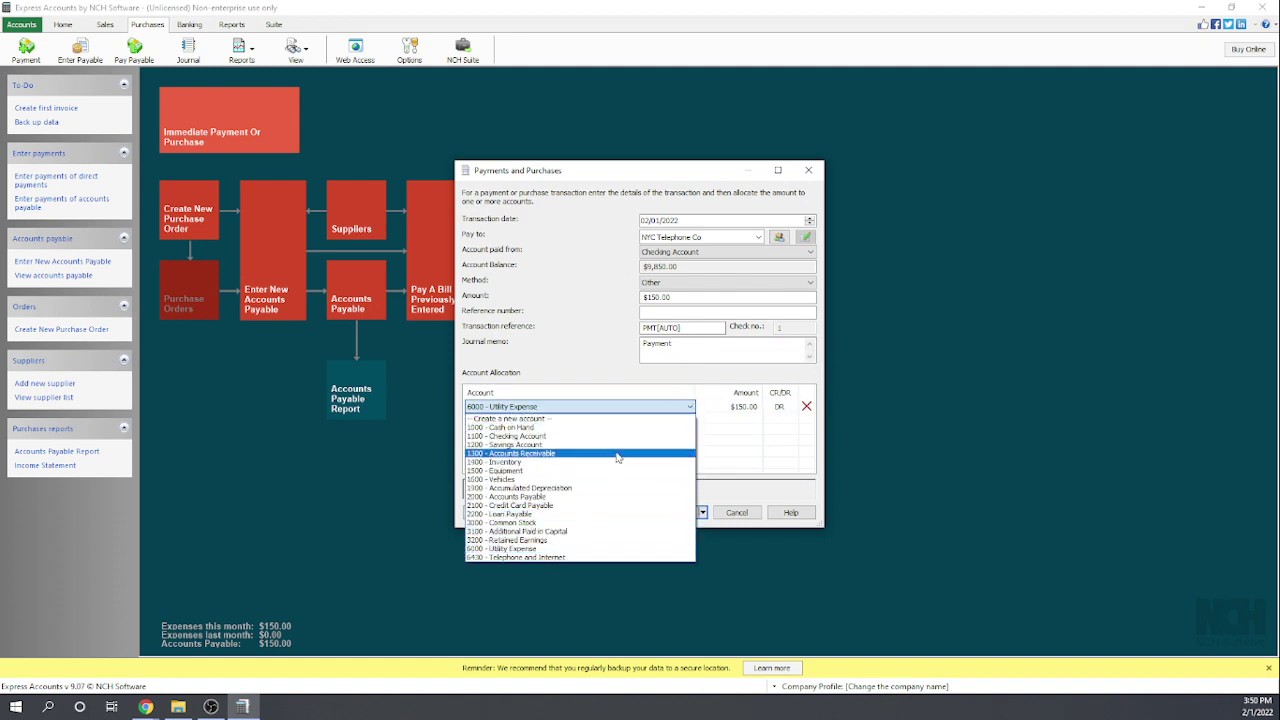
left_click(532, 560)
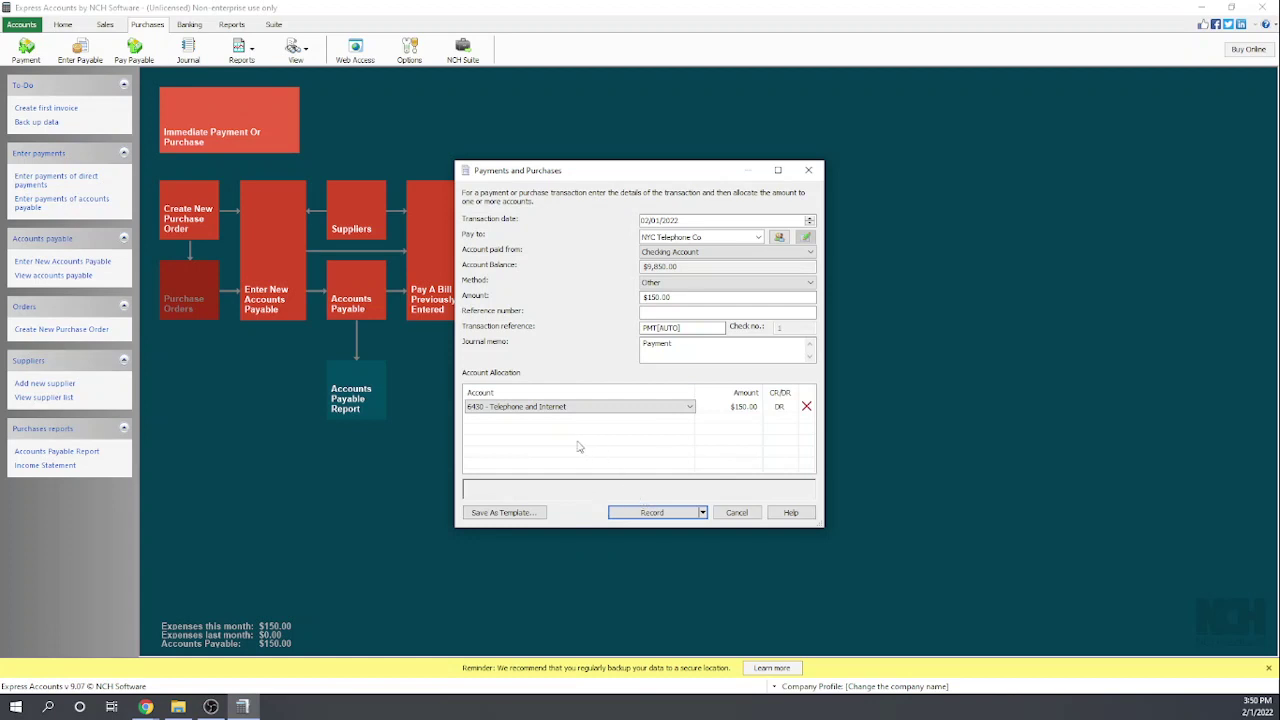
Save the payment details as a reusable template with "Telephone" in its name.
left_click(703, 514)
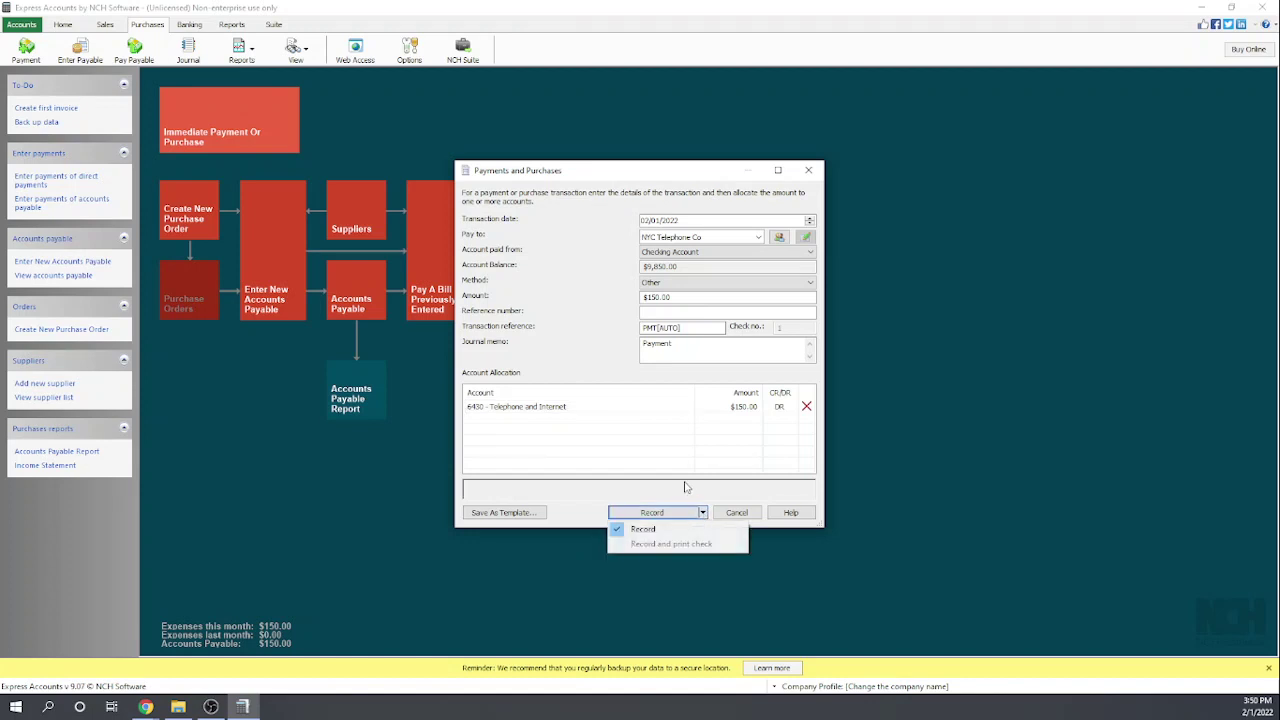
left_click(657, 494)
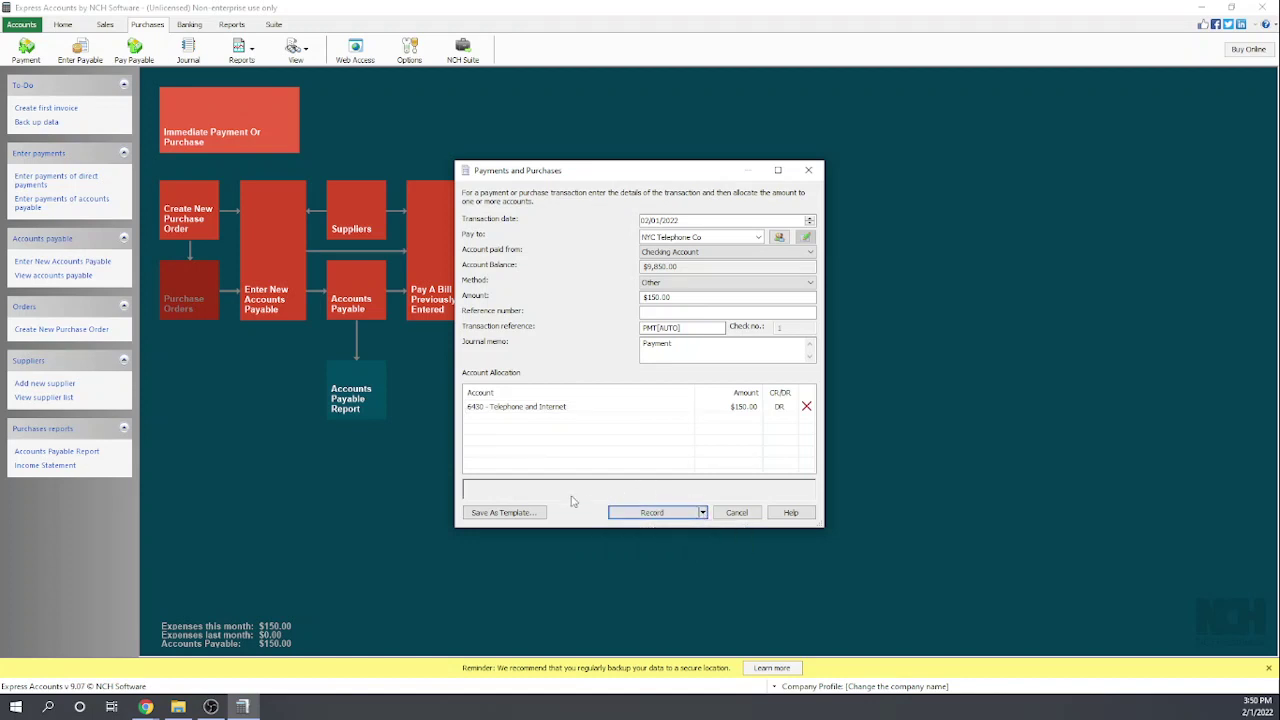
left_click(516, 513)
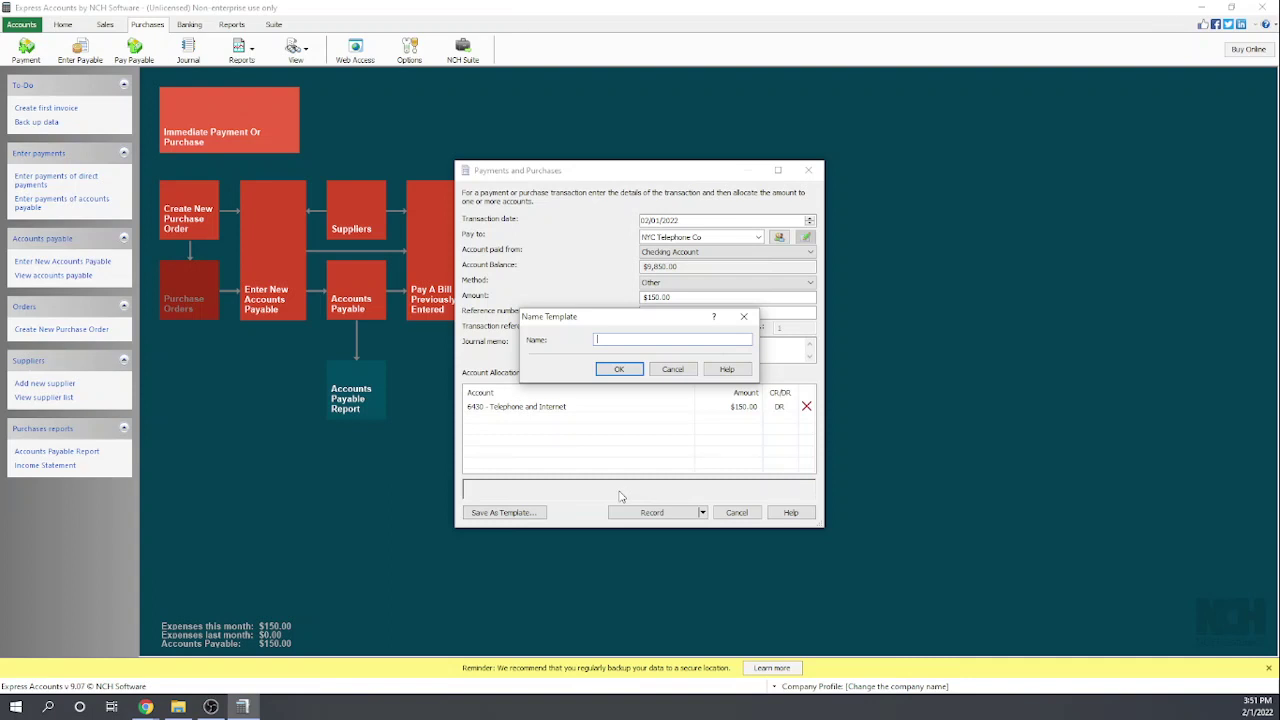
type("Telephone")
left_click(617, 370)
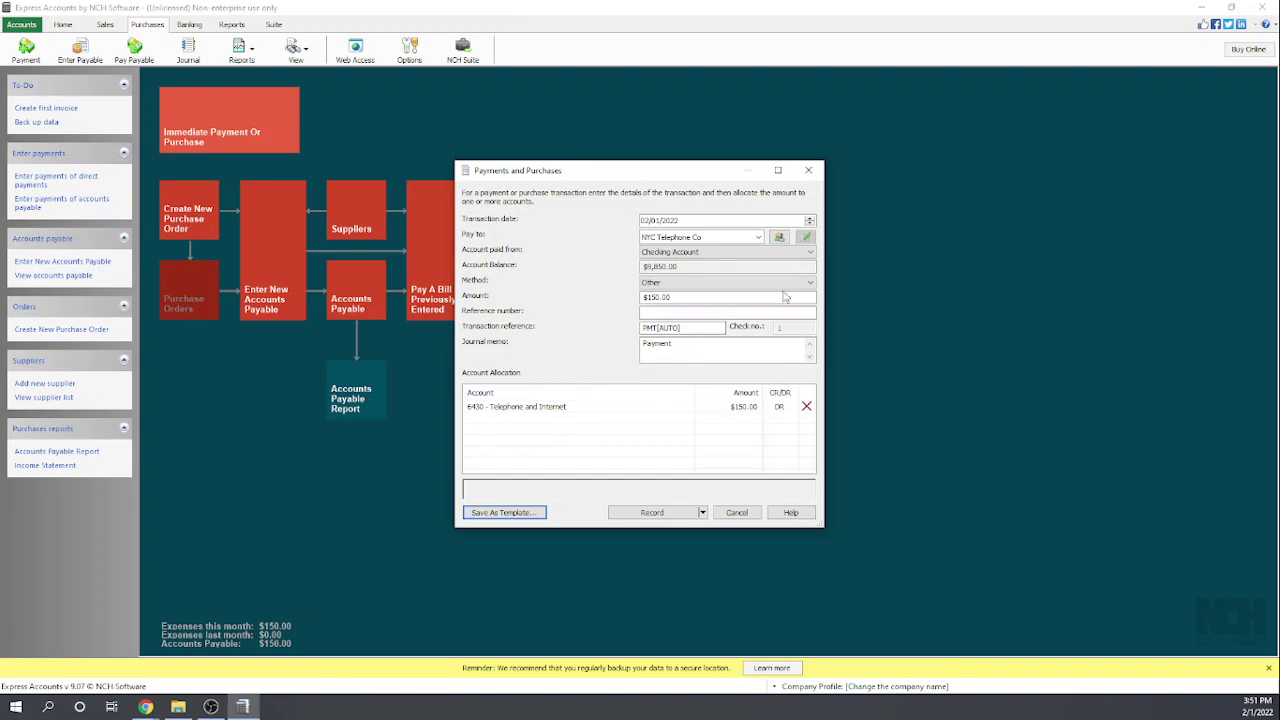
Record the telephone payment and close the payment form.
left_click(655, 513)
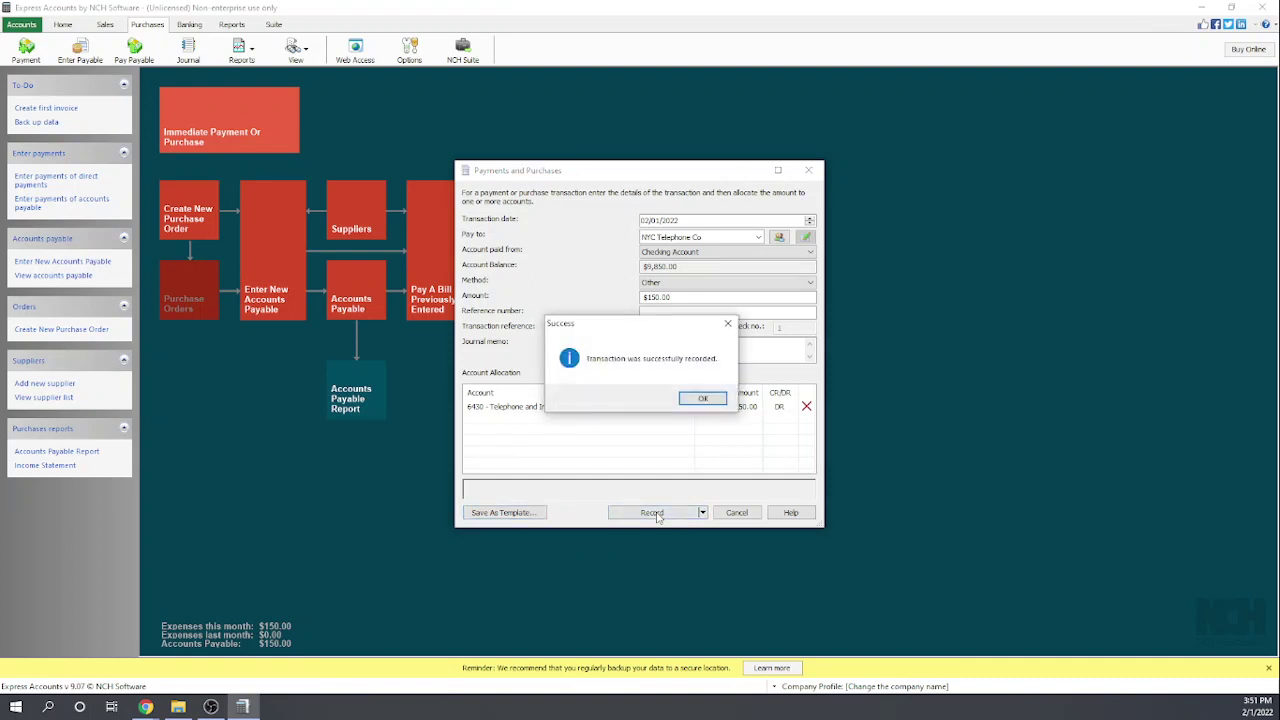
left_click(702, 400)
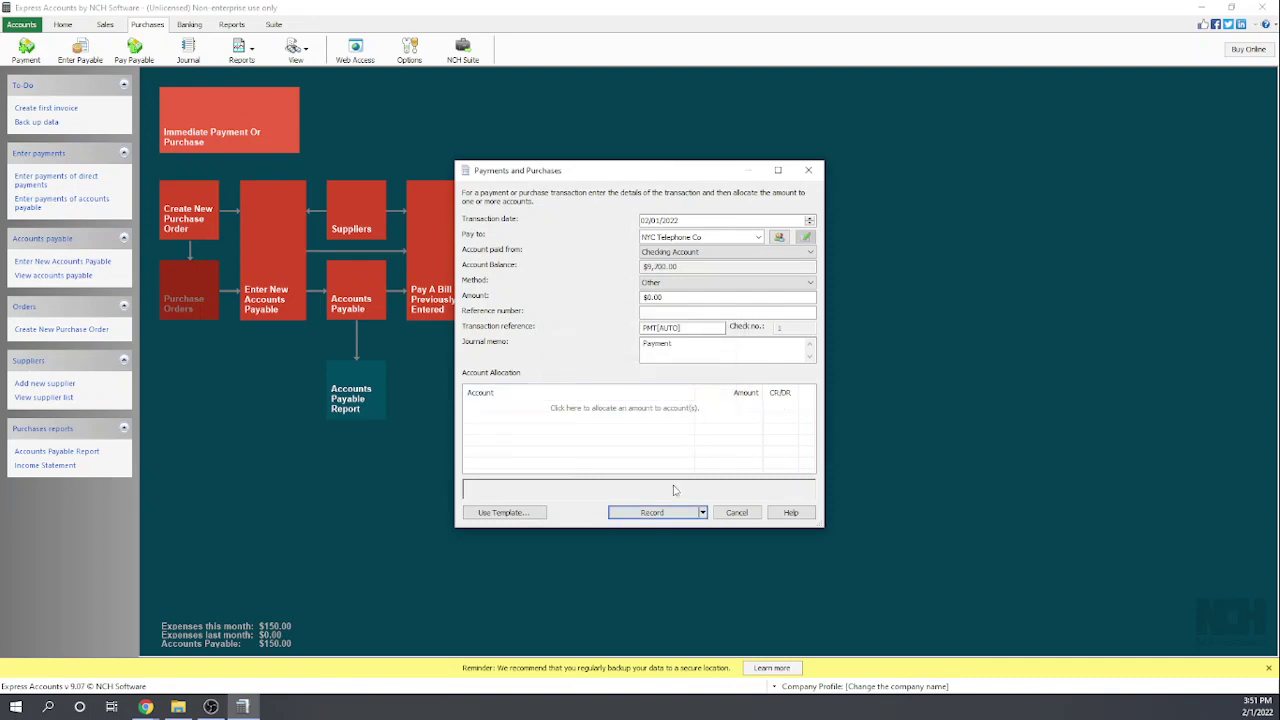
left_click(745, 516)
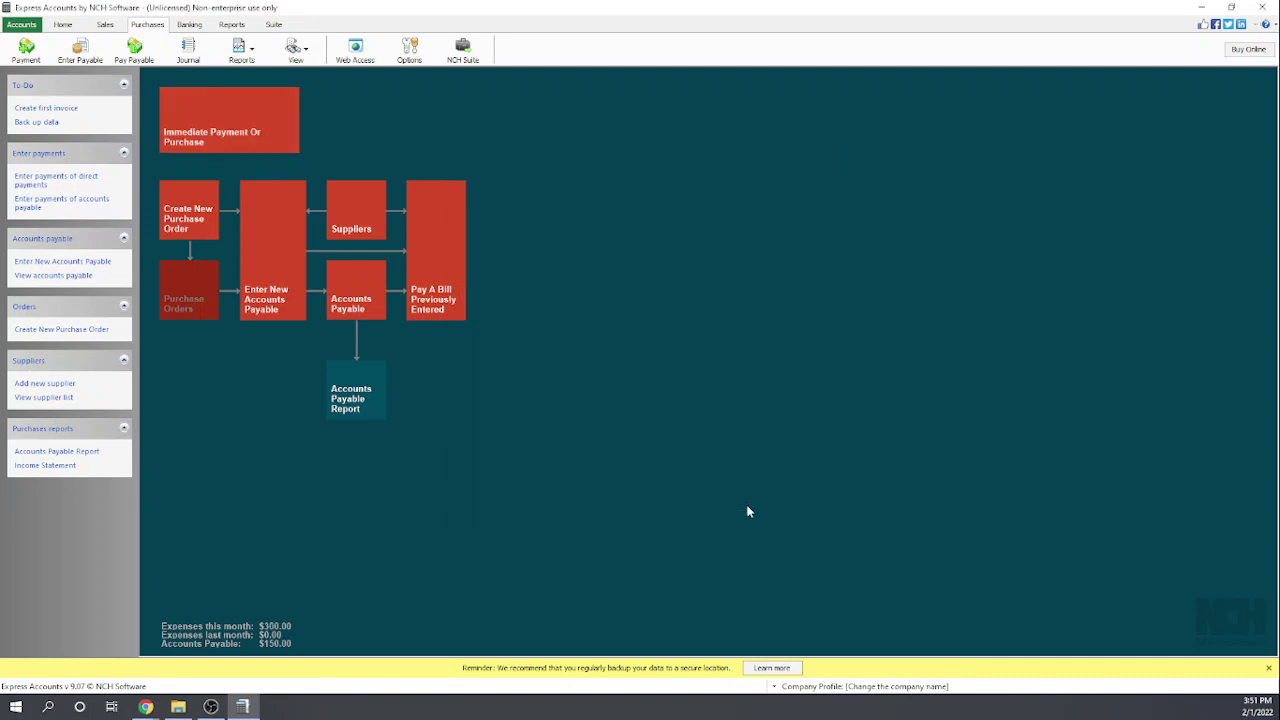
Check the accounts payable balances and due dates in the supplier list, and close the list.
left_click(358, 213)
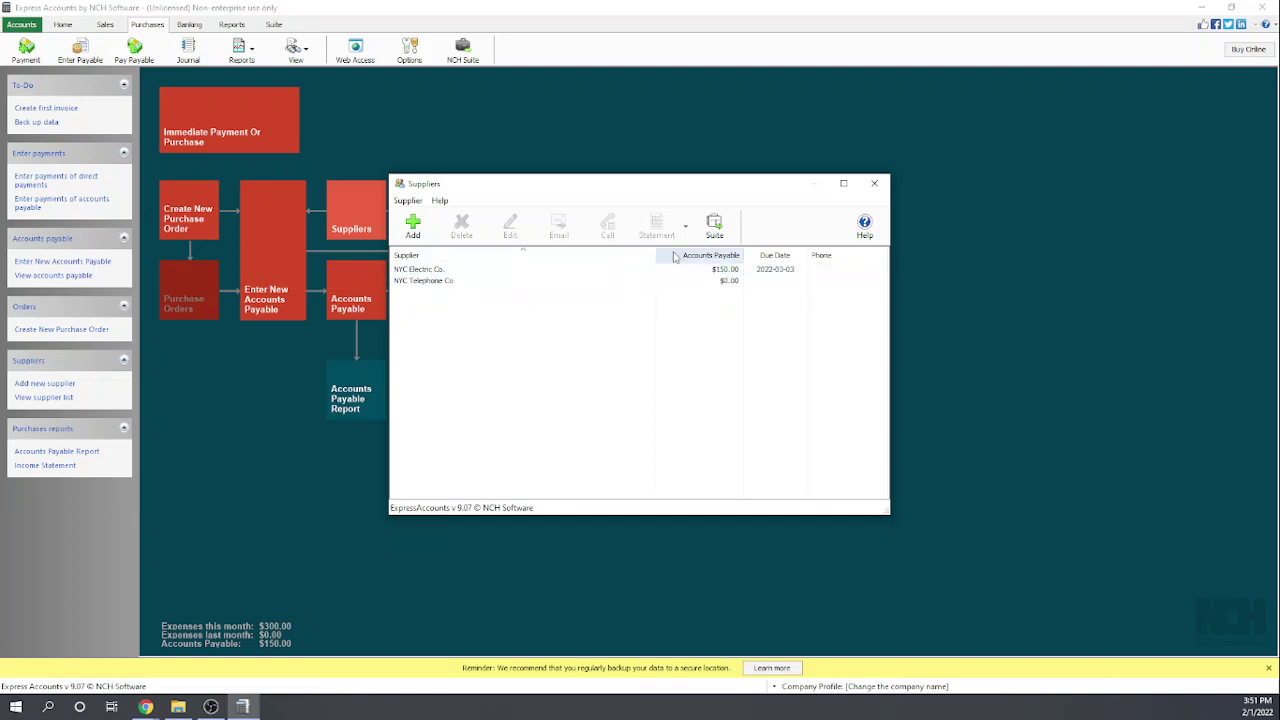
left_click(875, 185)
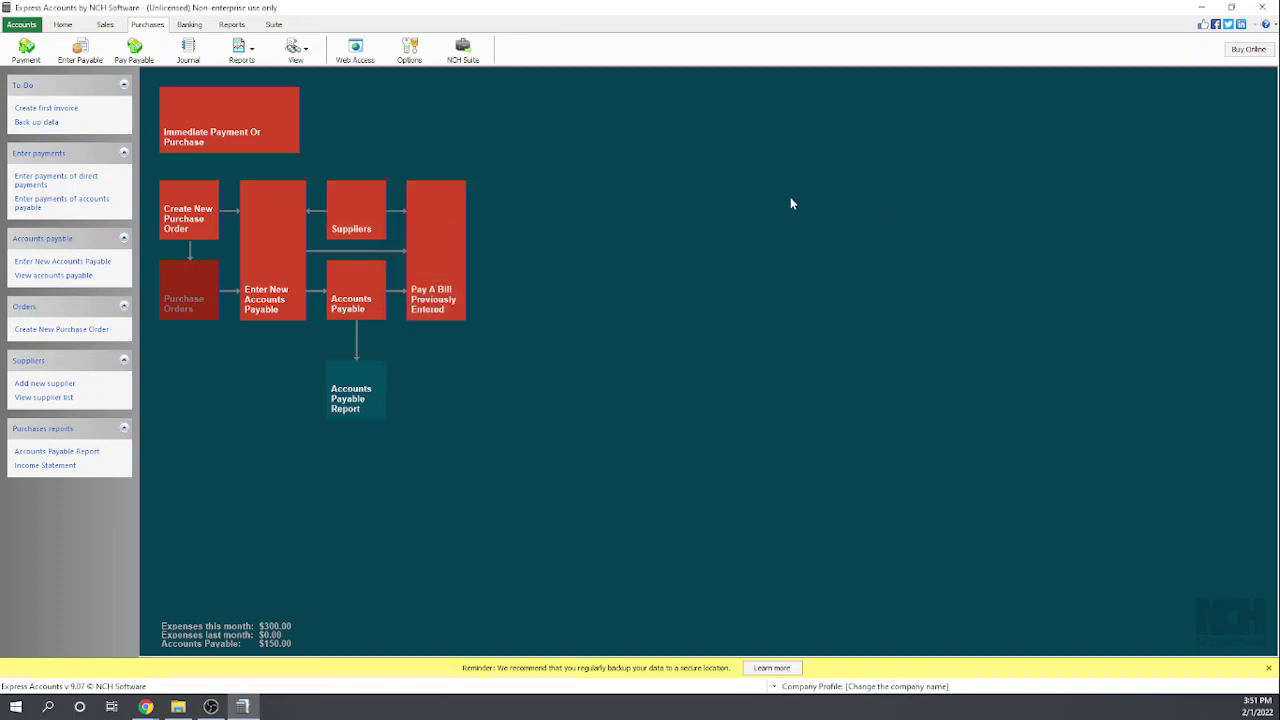
Load the "Monthly Telephone" template into a new direct payment and discard the payment without recording it.
left_click(230, 124)
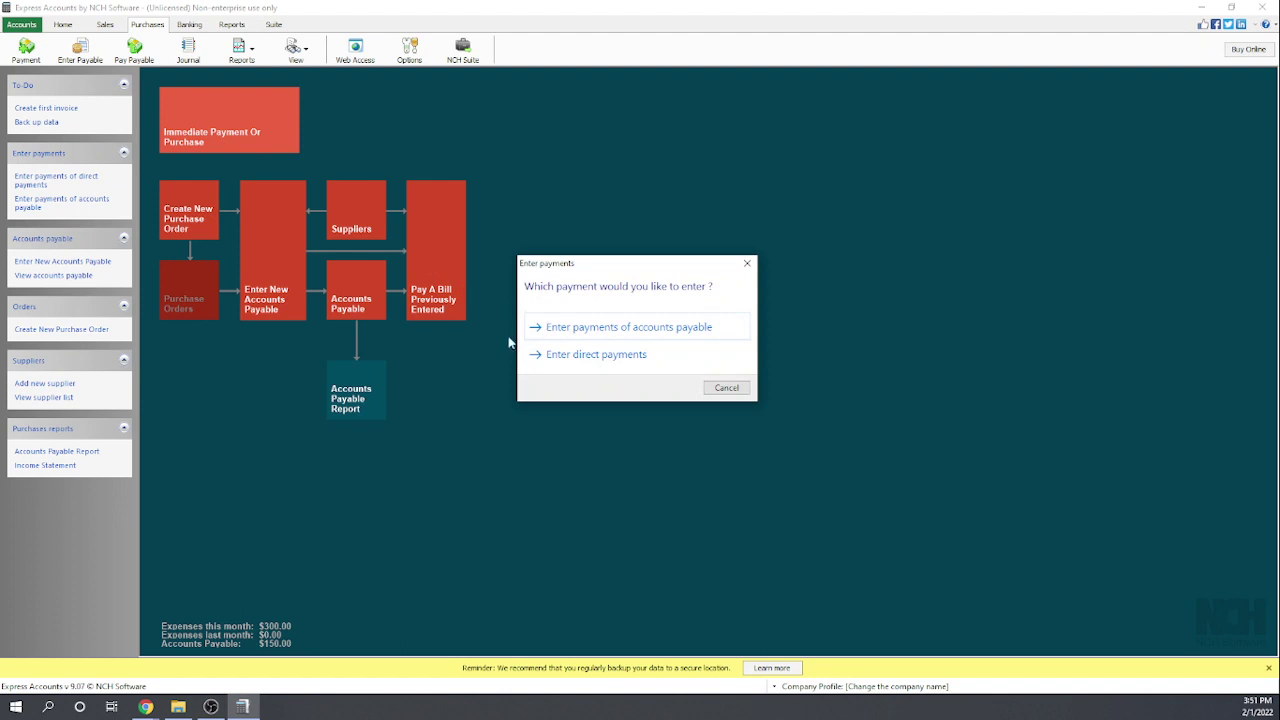
left_click(566, 358)
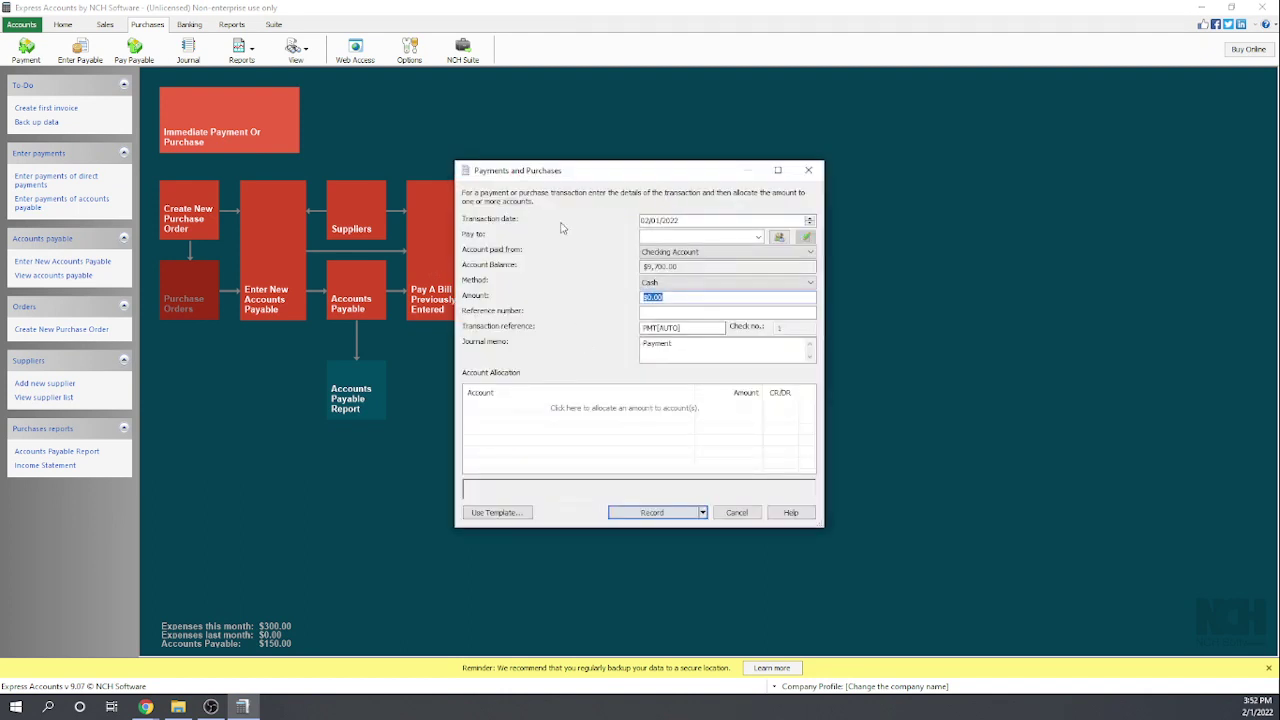
left_click(499, 514)
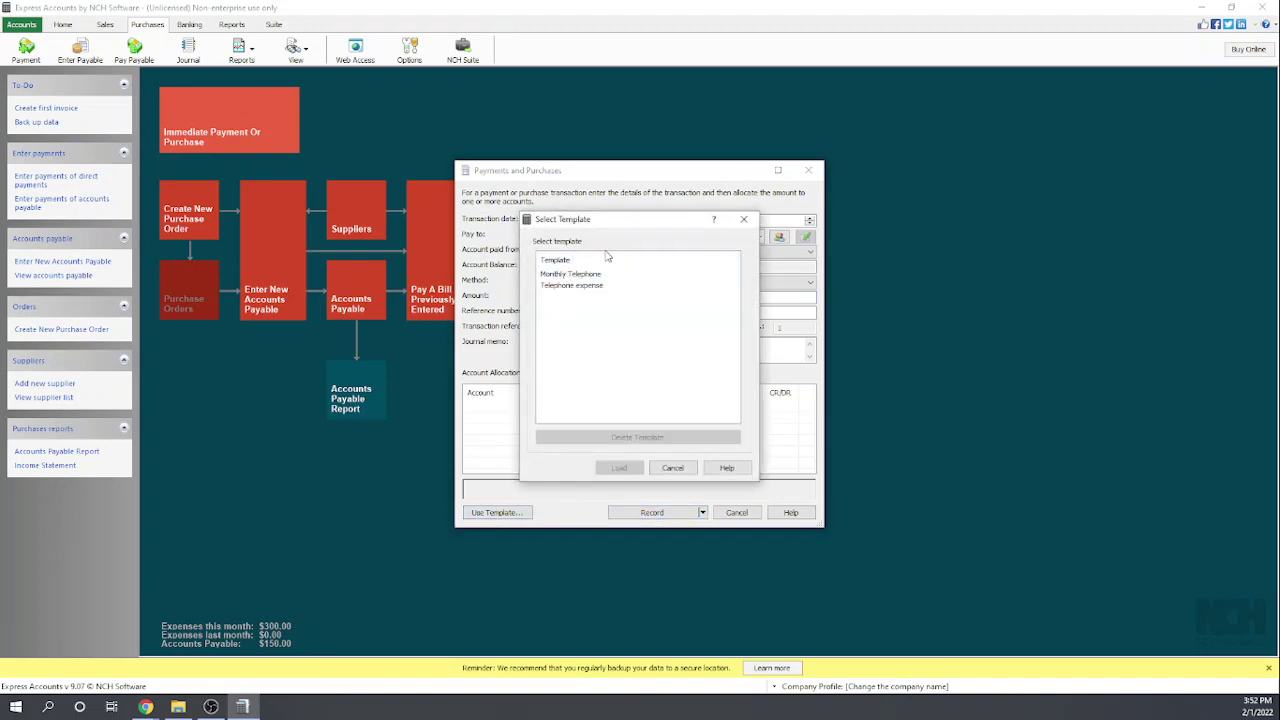
left_click(587, 277)
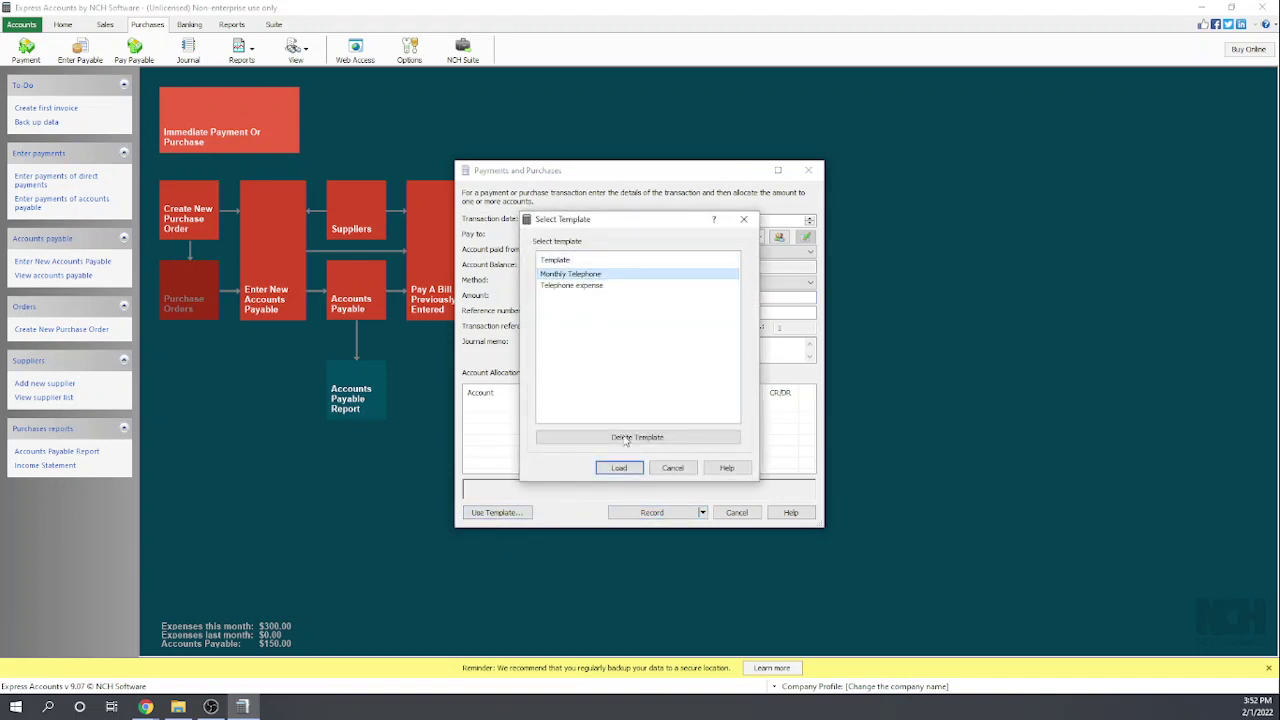
left_click(618, 468)
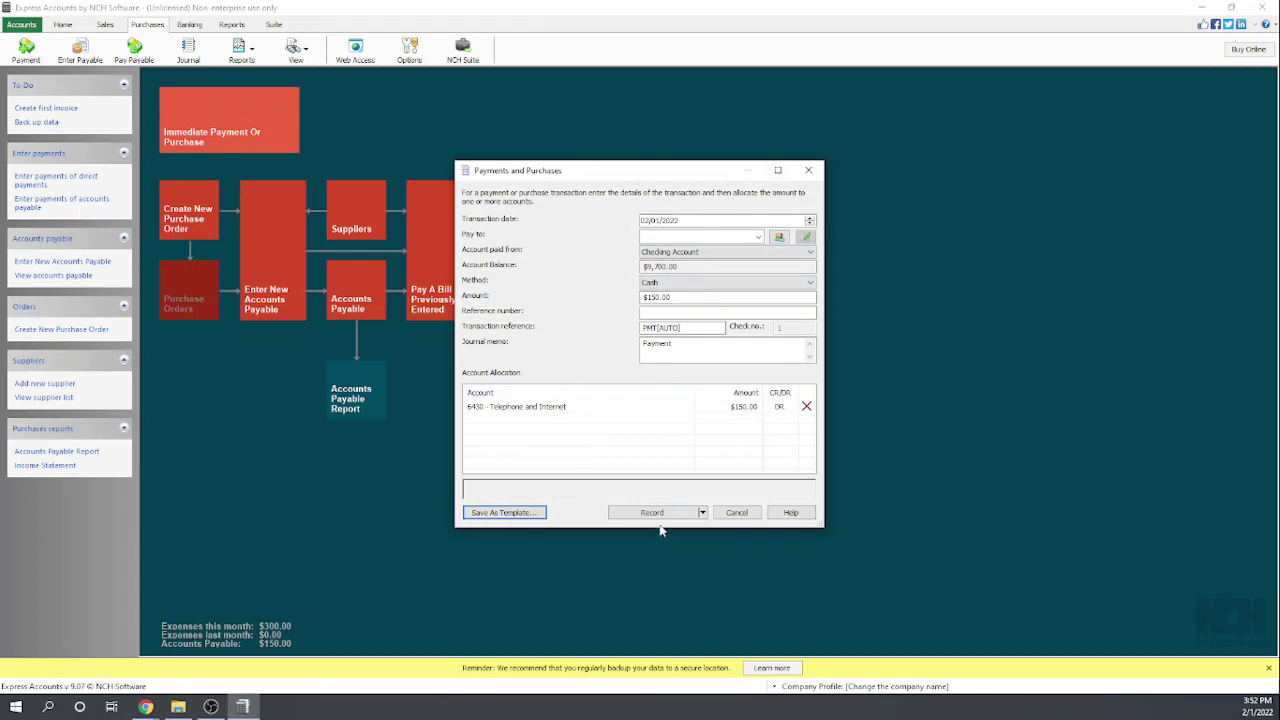
left_click(735, 514)
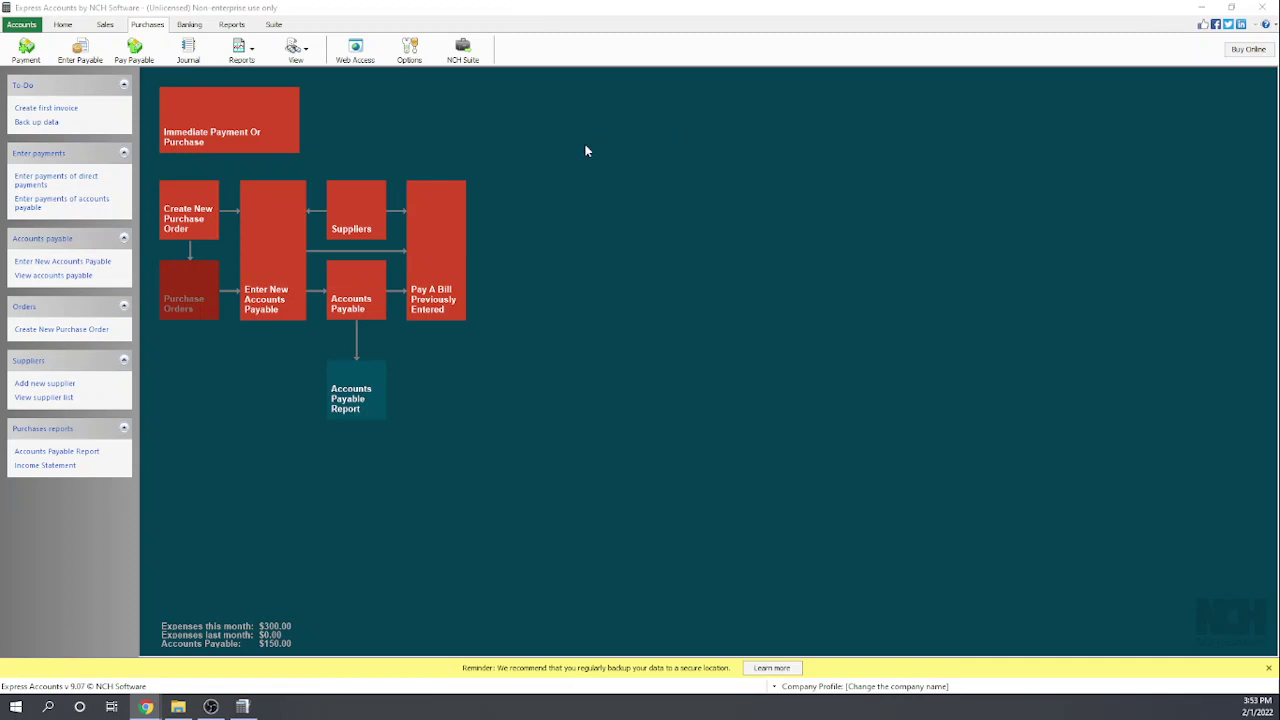
Turn on the warning for items that aren't in stock in the Inventory options and save the settings.
left_click(277, 25)
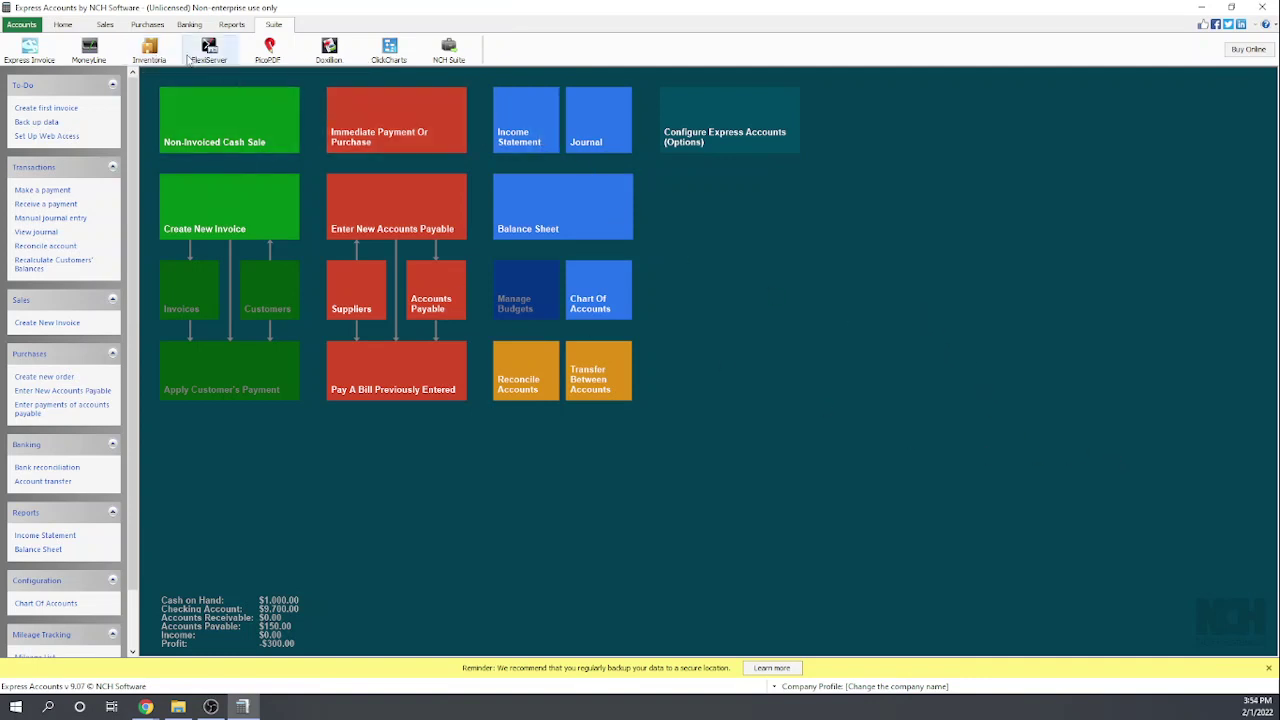
left_click(63, 25)
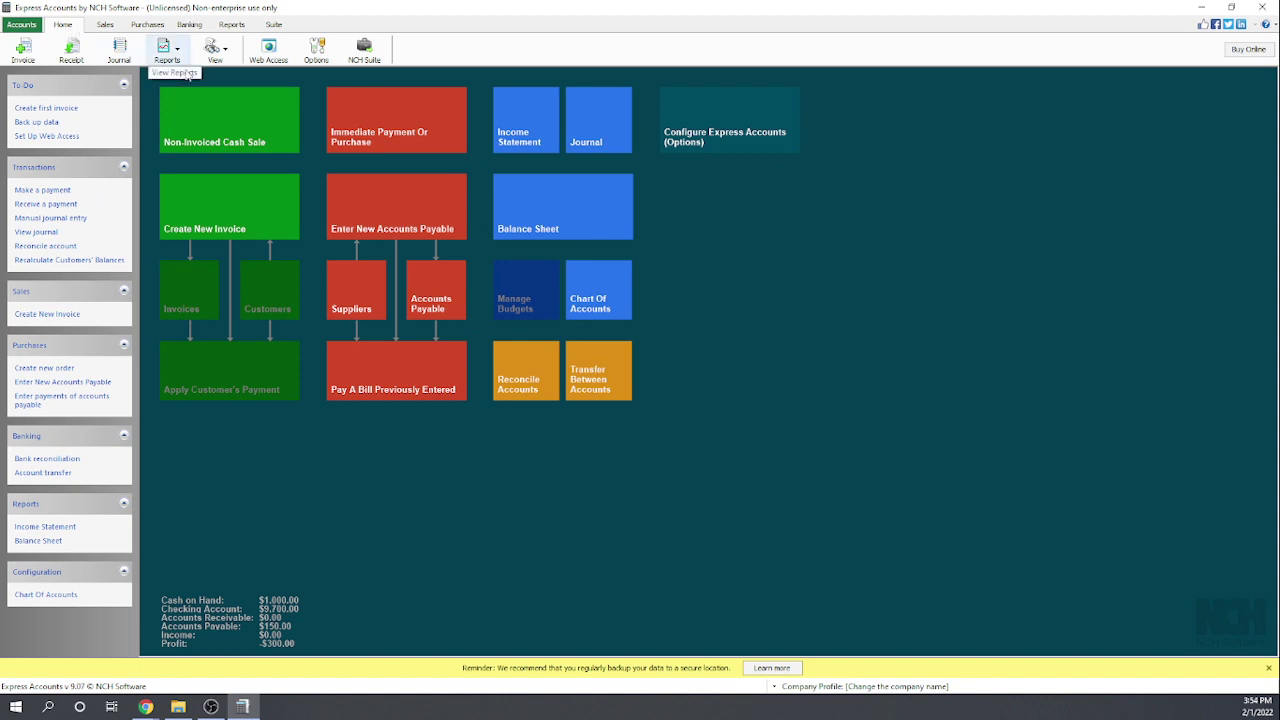
left_click(316, 50)
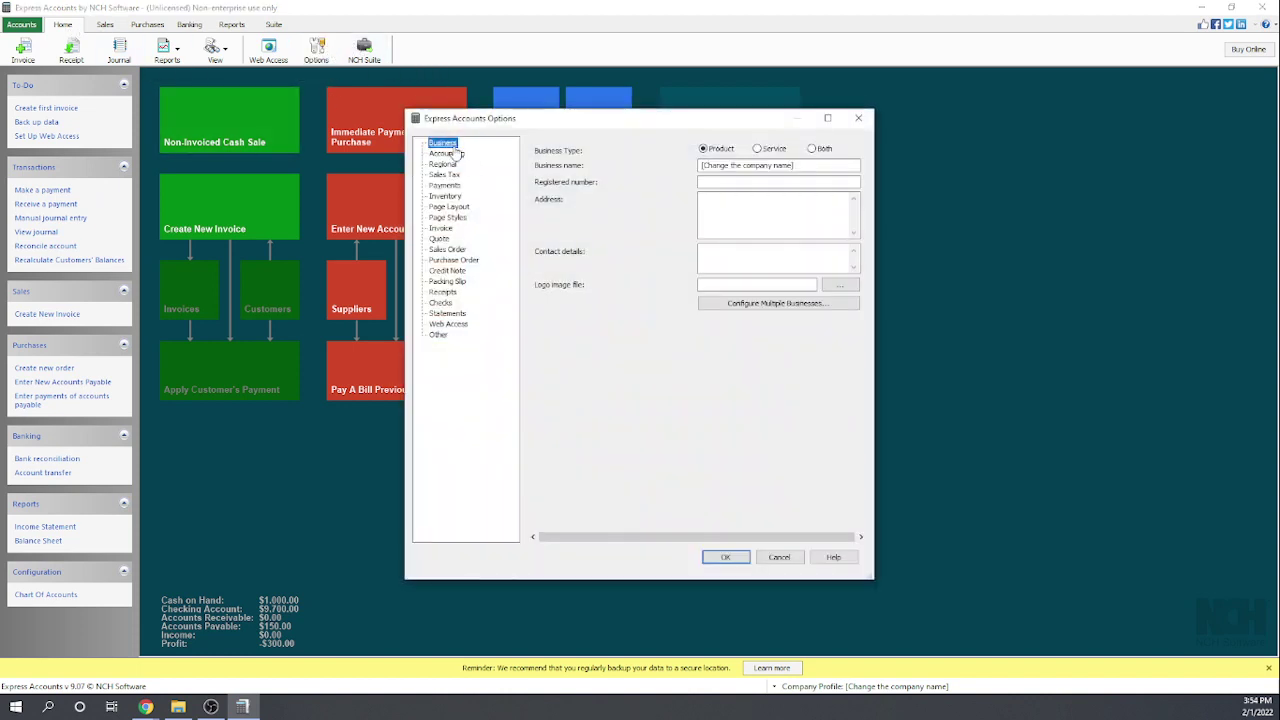
left_click(445, 197)
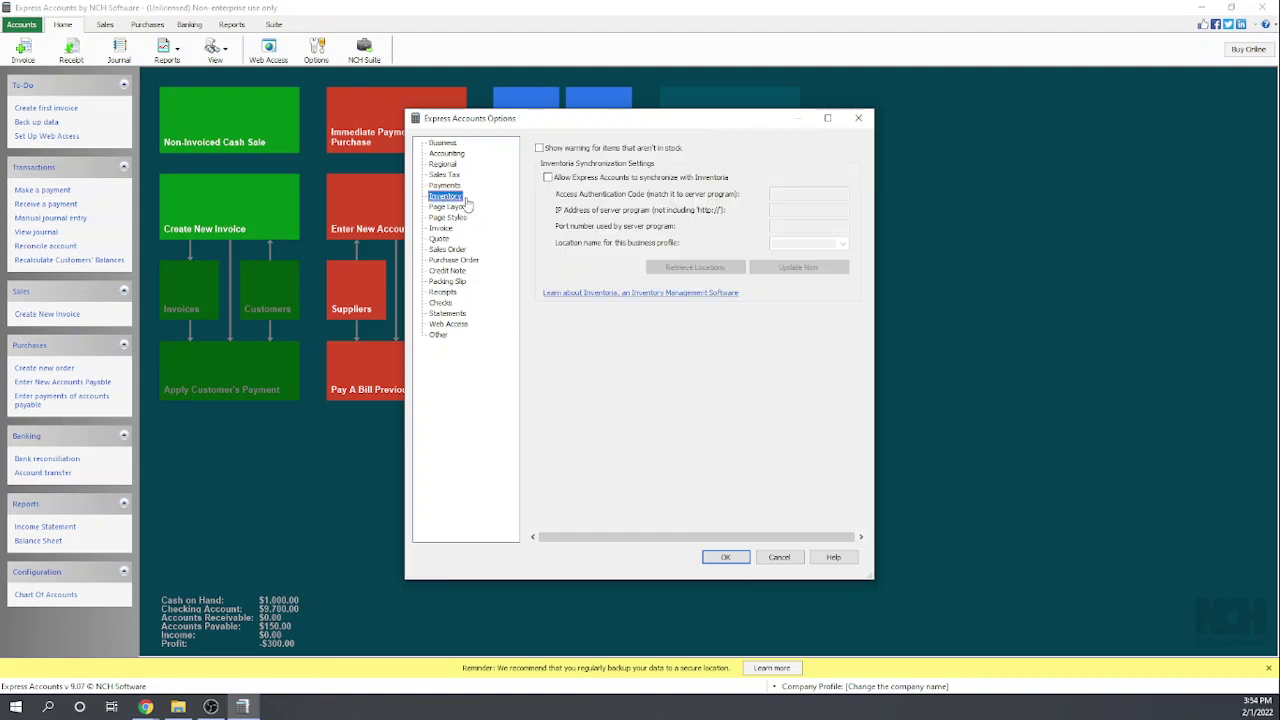
left_click(544, 150)
left_click(510, 242)
left_click(729, 557)
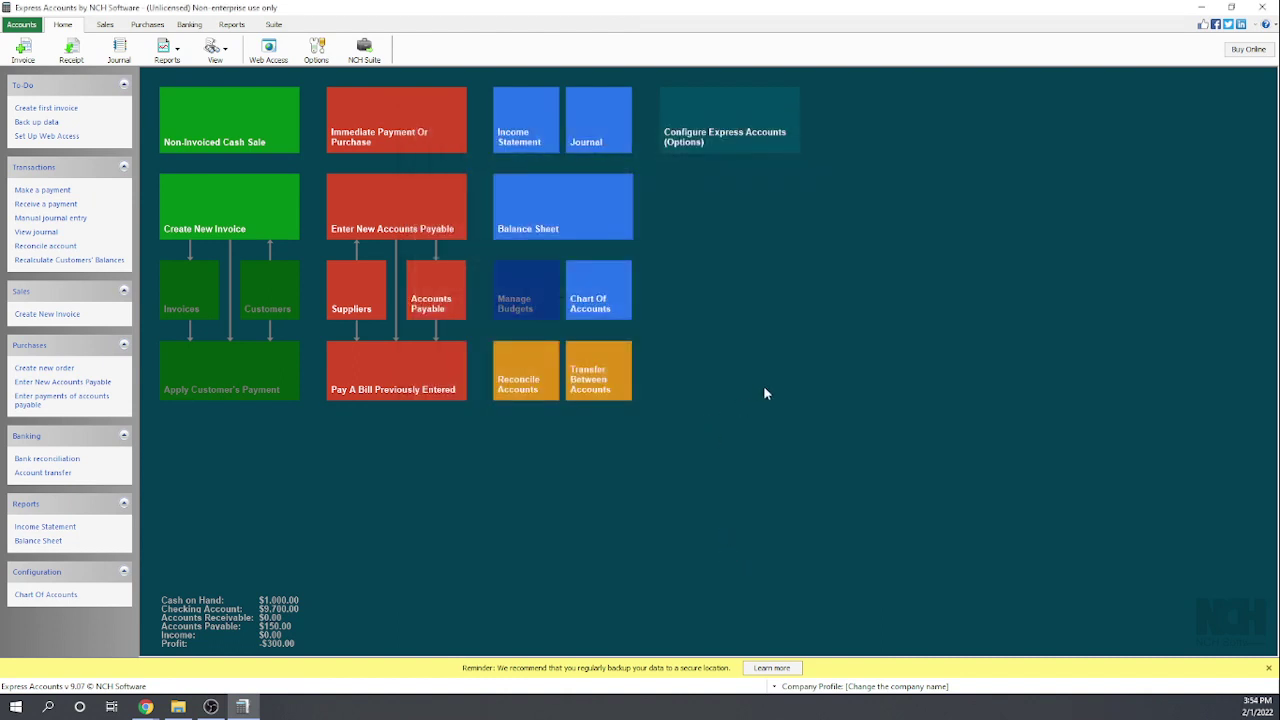
Start a new item from the invoice items list and look over its inventory stock settings.
left_click(104, 26)
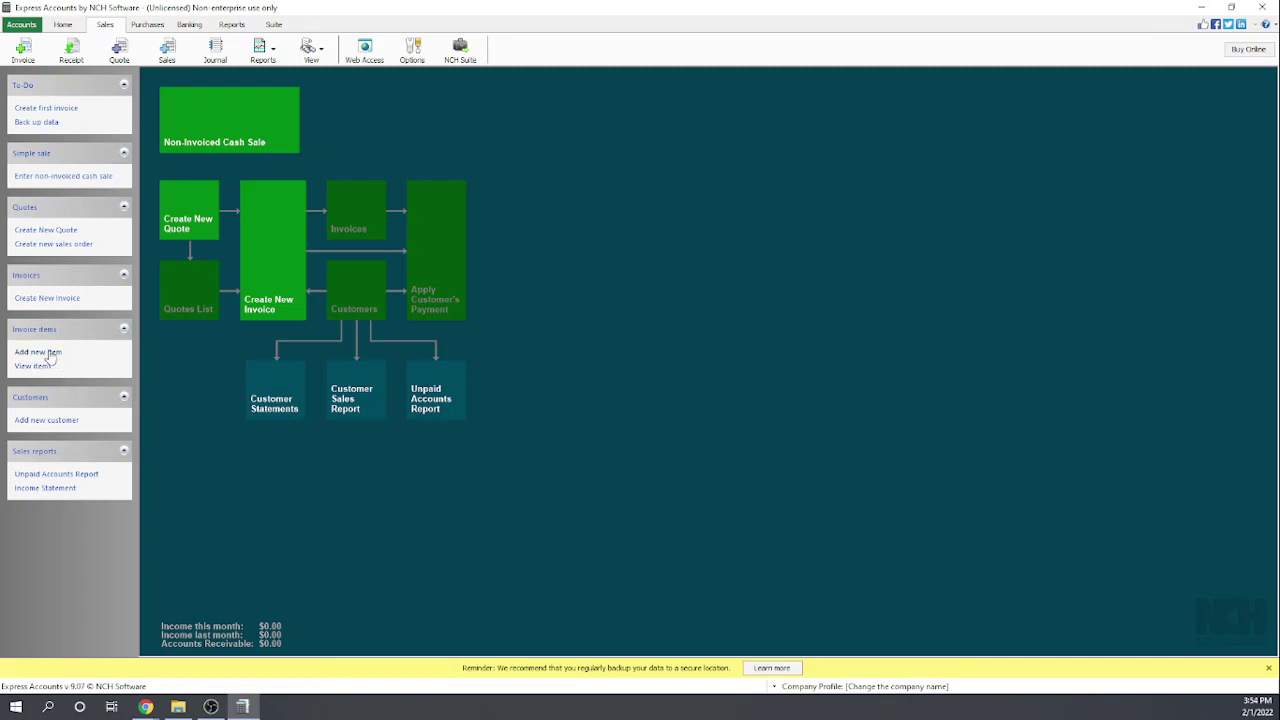
left_click(146, 25)
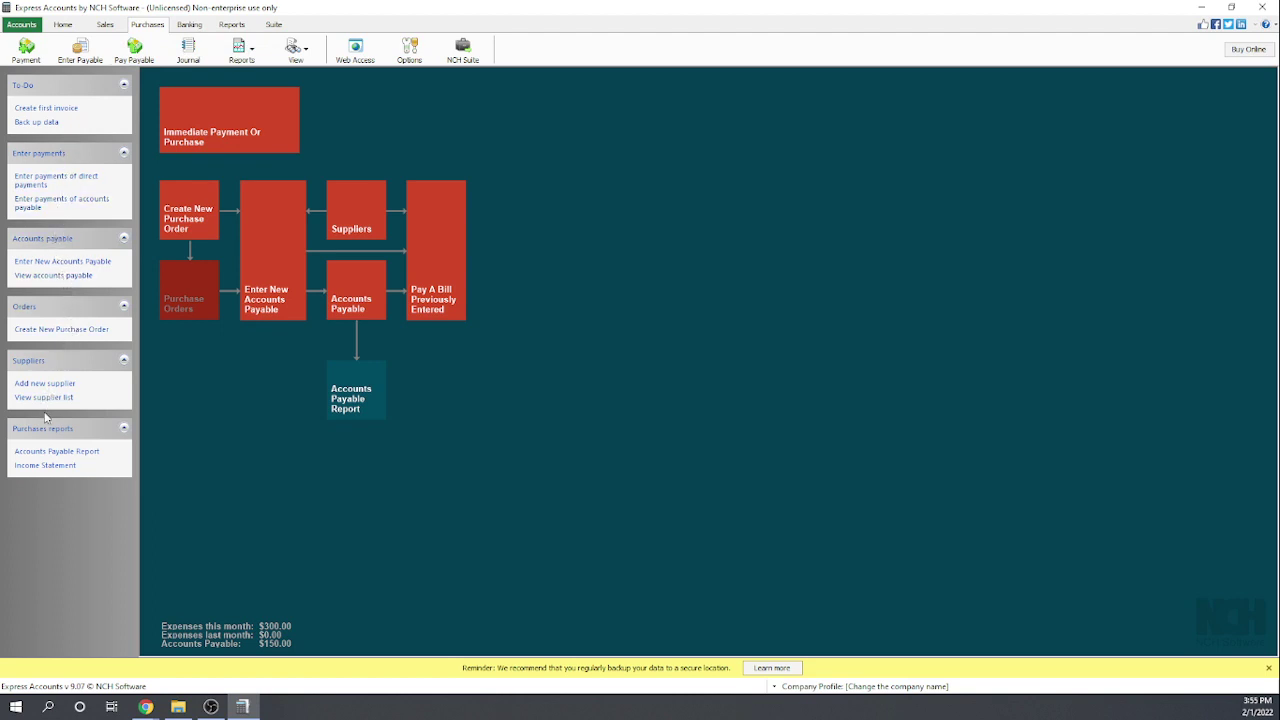
left_click(104, 26)
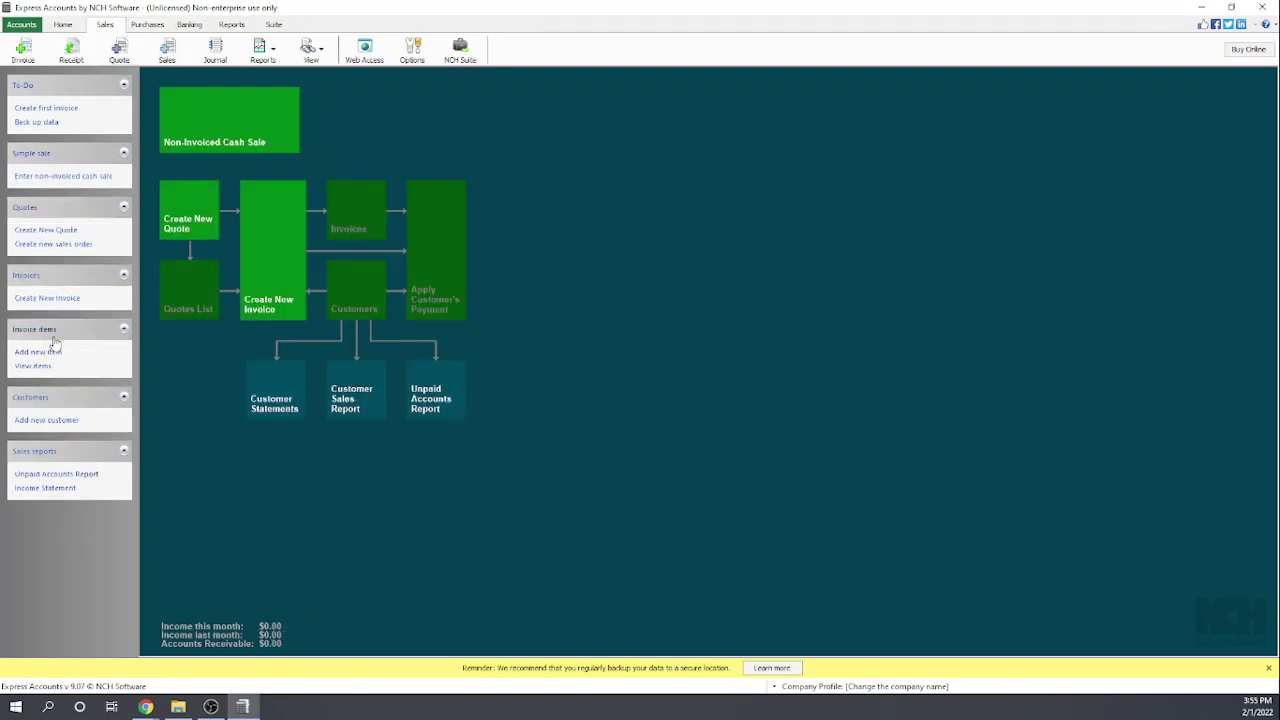
left_click(44, 368)
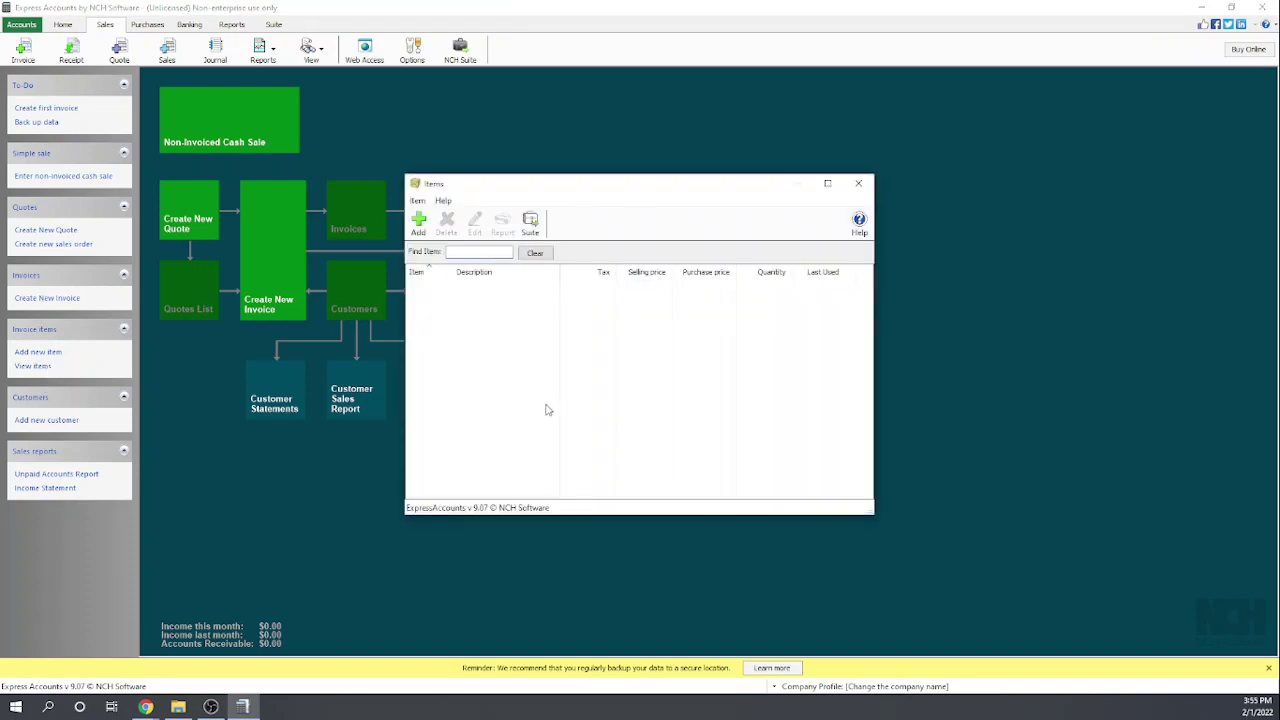
left_click(426, 223)
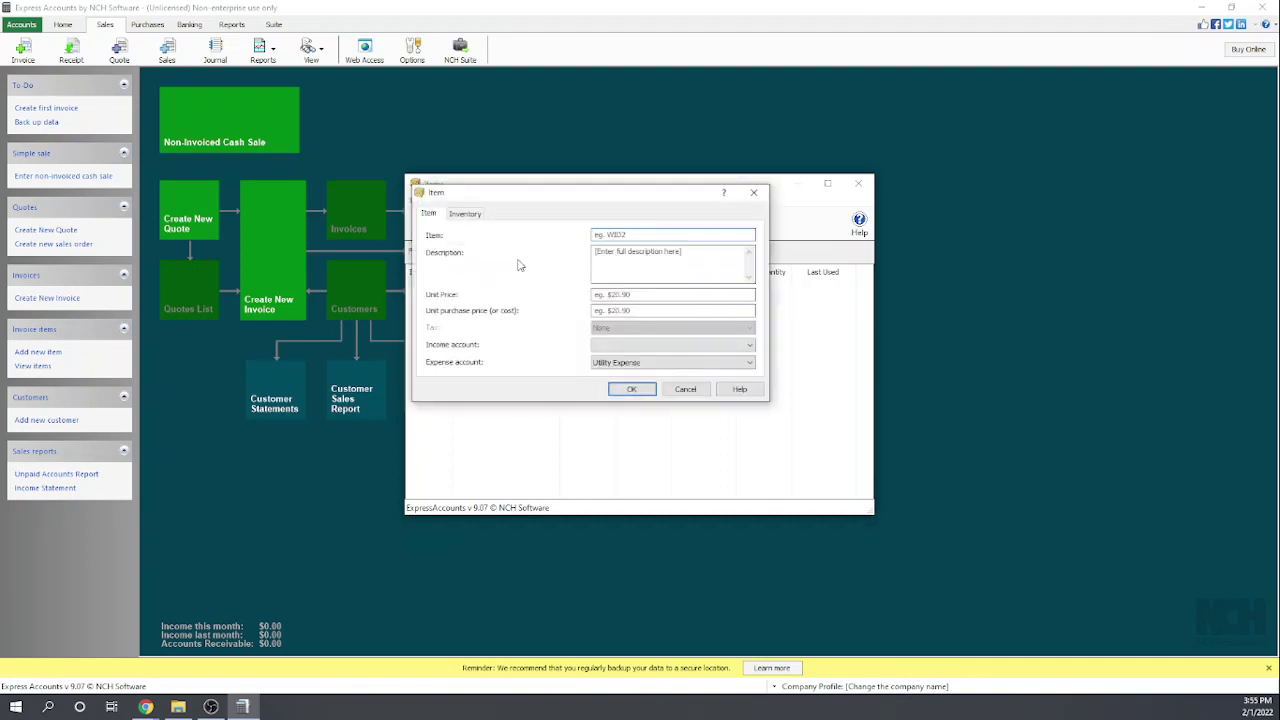
left_click(465, 215)
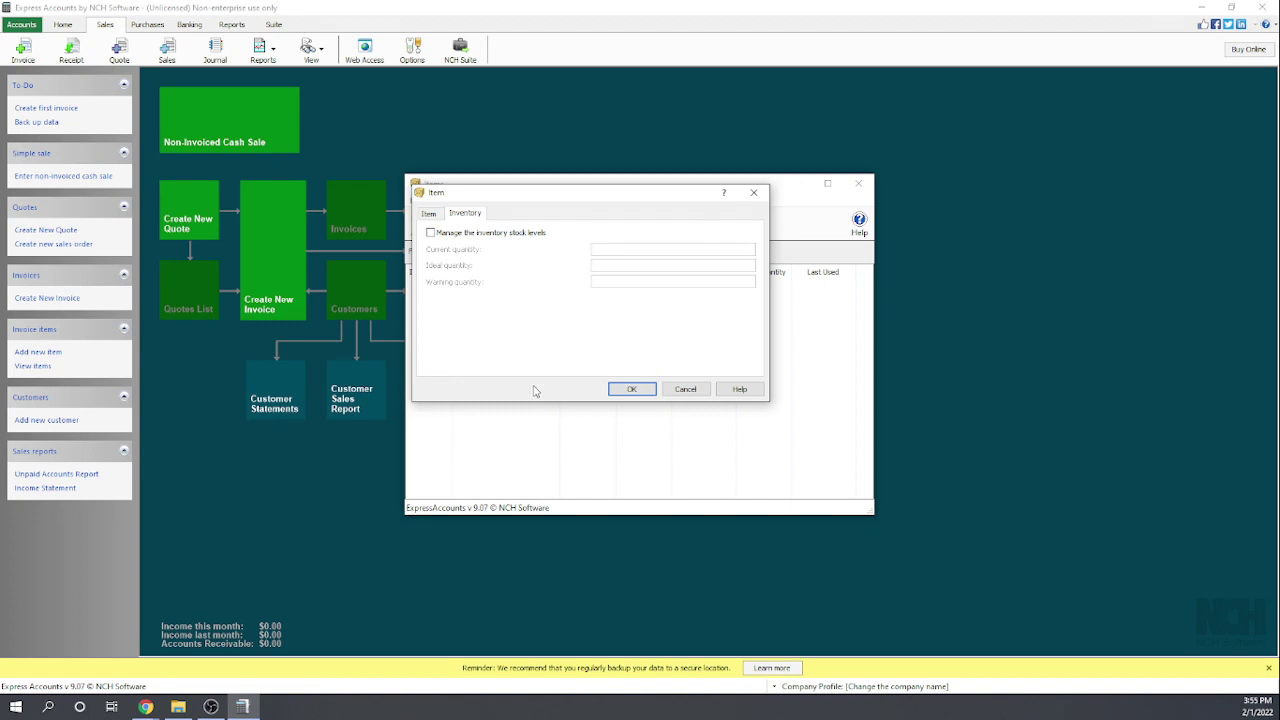
left_click(430, 215)
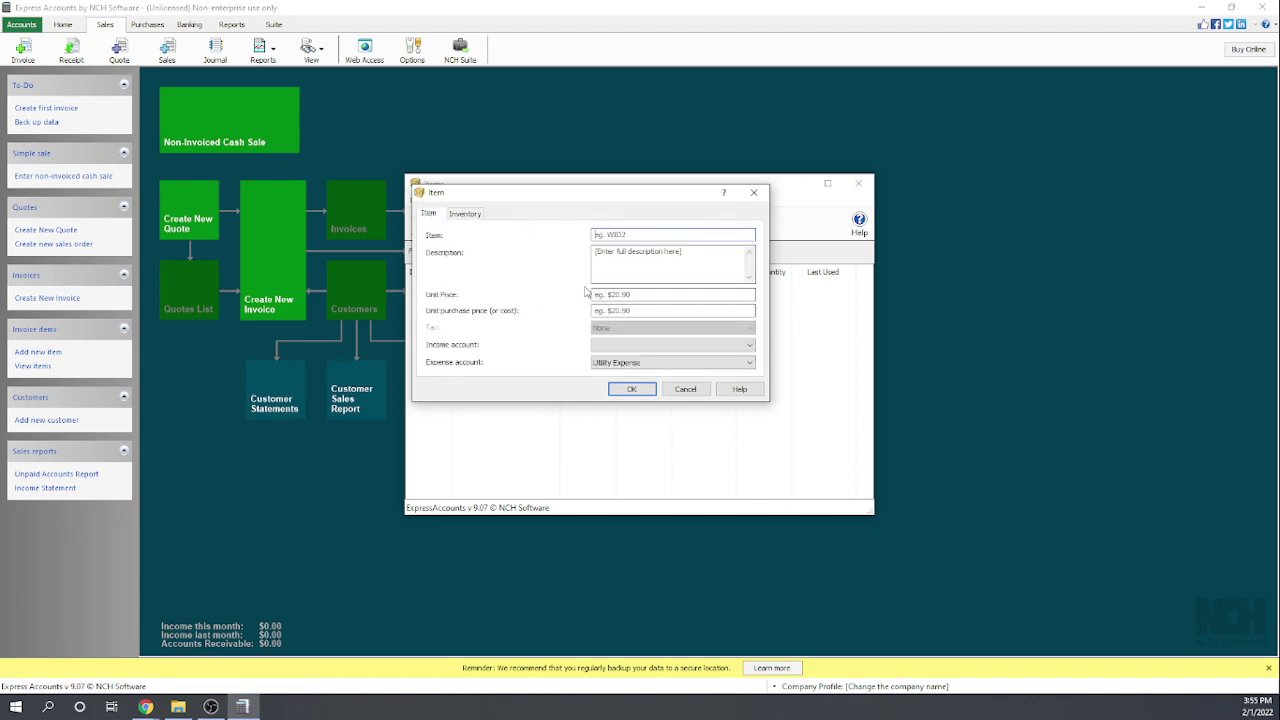
Name the item "Plumbing Widgets" with a unit price of $25.00 and a unit purchase price of $10.00.
left_click(603, 235)
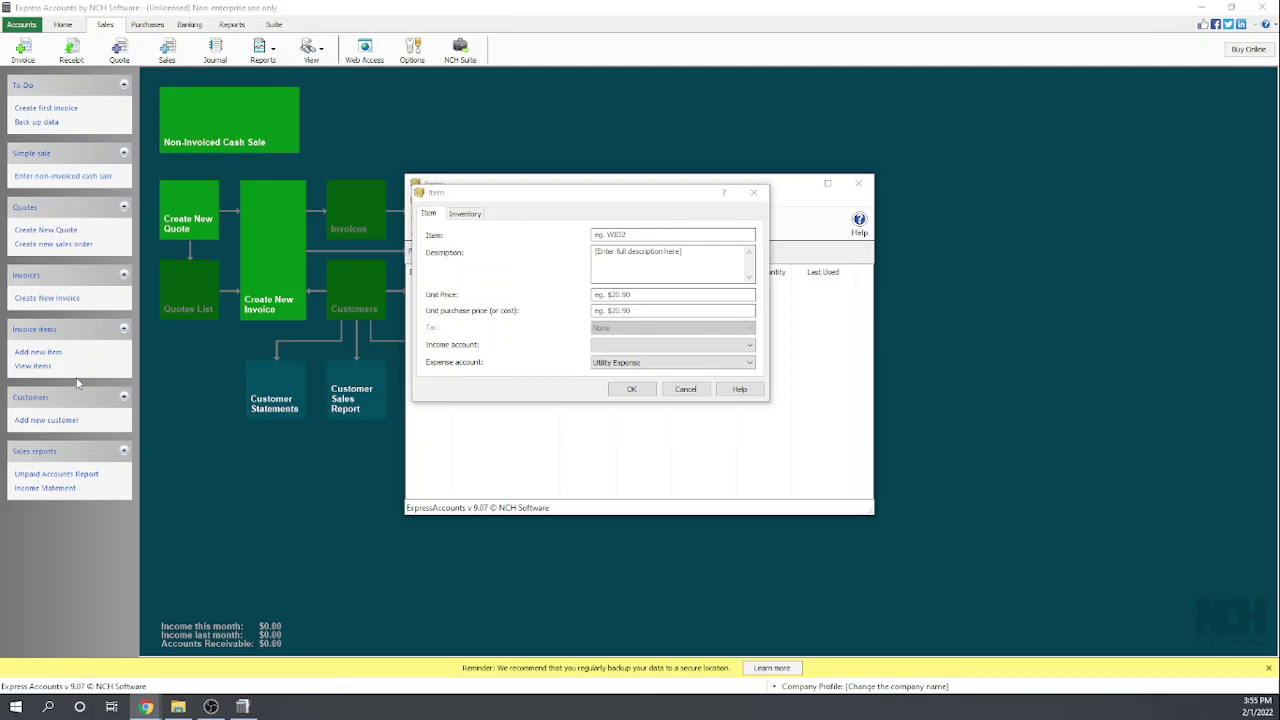
left_click(643, 235)
type("Pl")
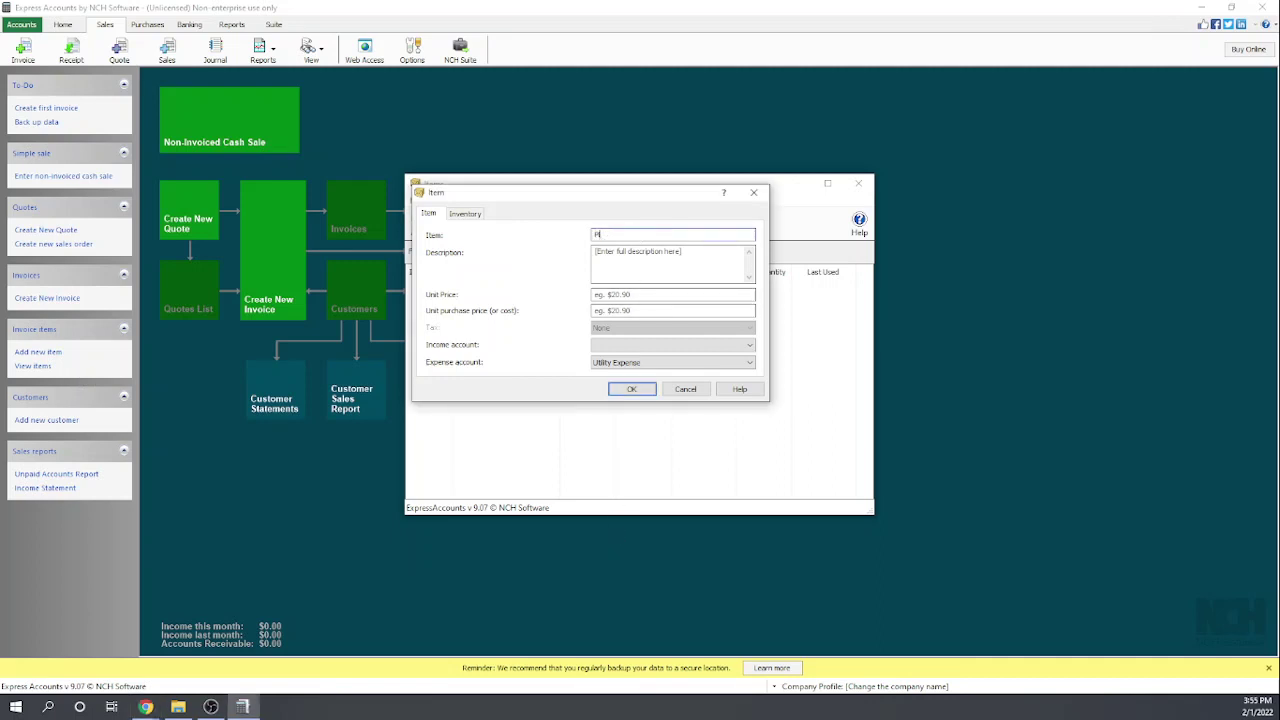
type("umbing Widgets")
left_click(612, 297)
type("25")
left_click(644, 311)
type("10")
left_click(625, 265)
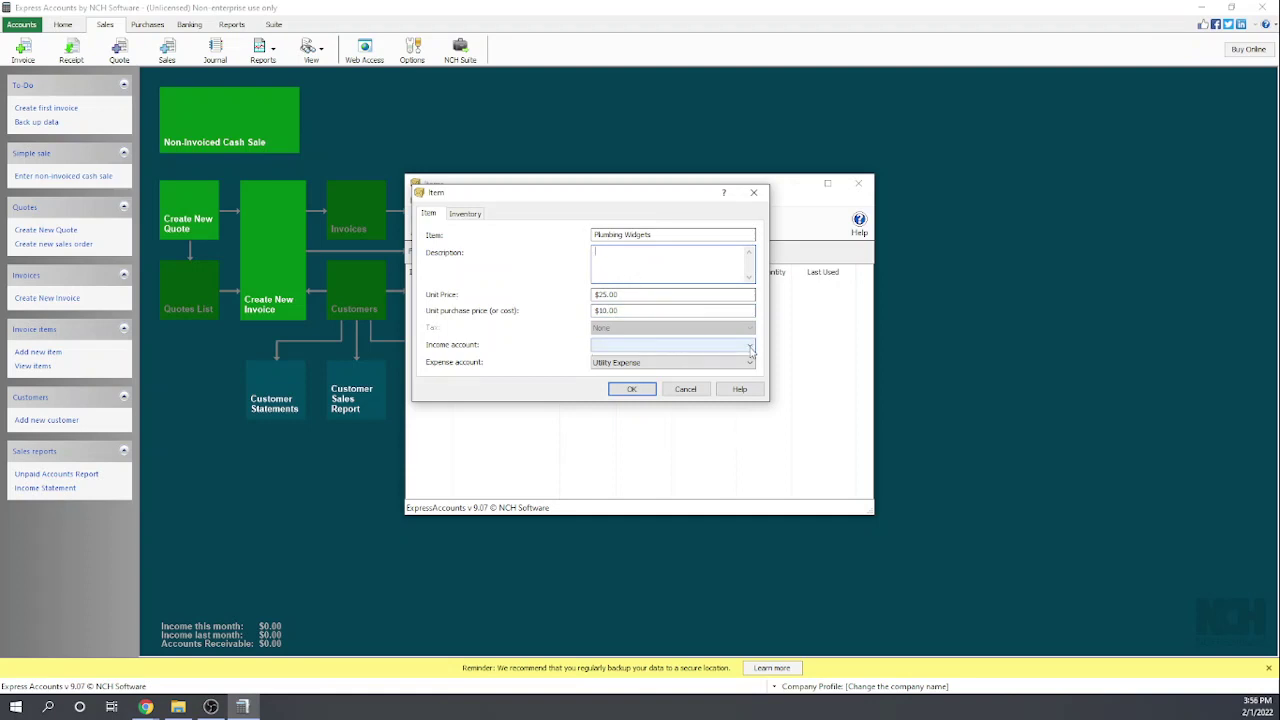
Add the standard account 4110 General Sales and use it as the item's income account.
left_click(750, 348)
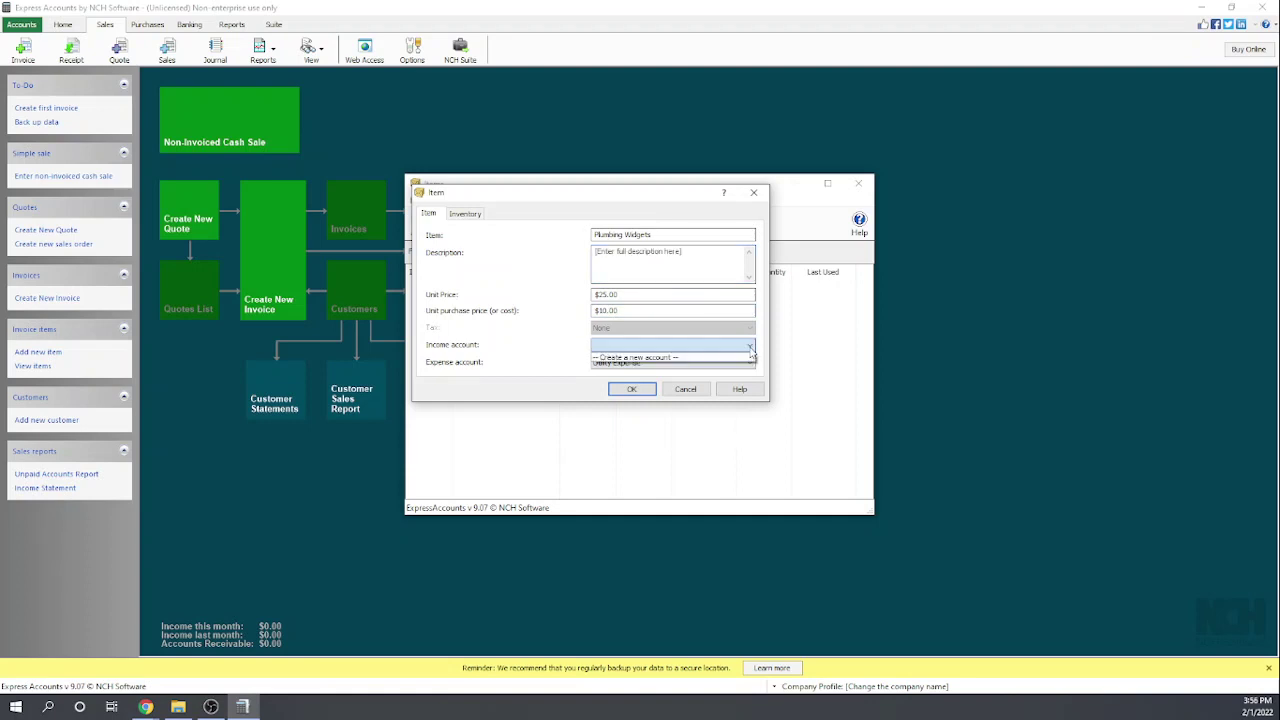
left_click(636, 358)
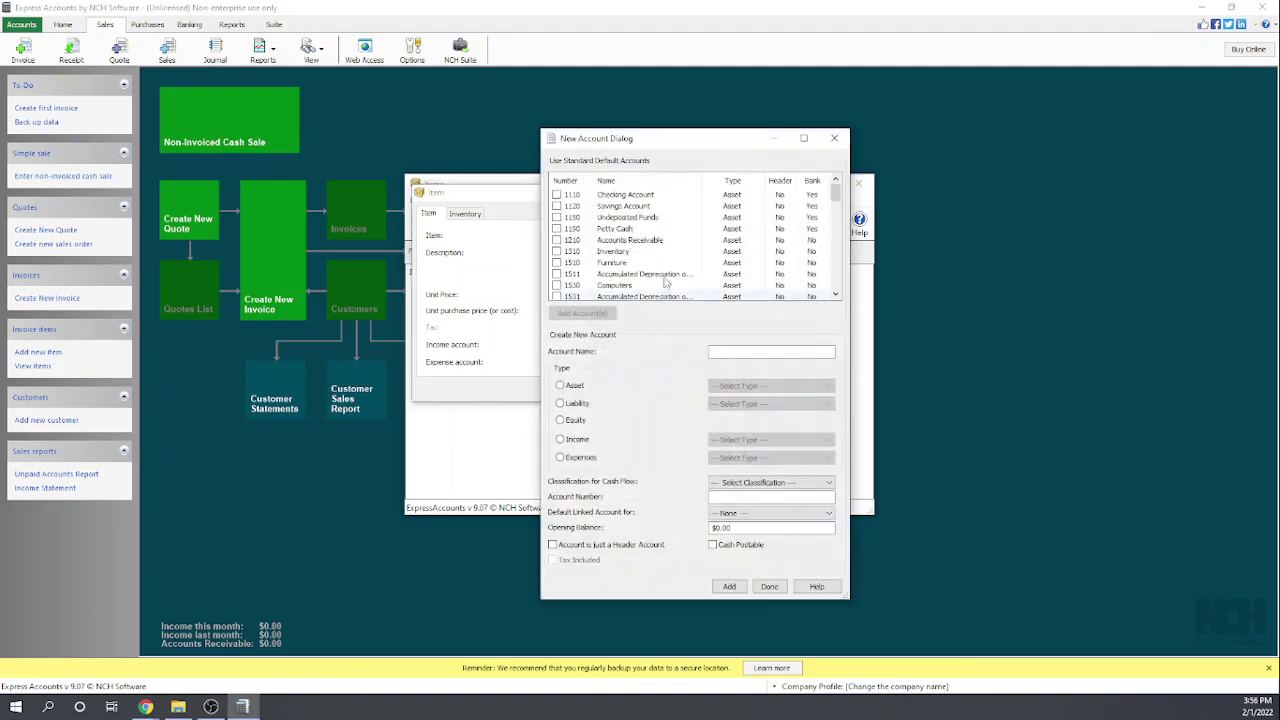
scroll(686, 244, "down", 3)
scroll(686, 244, "down", 4)
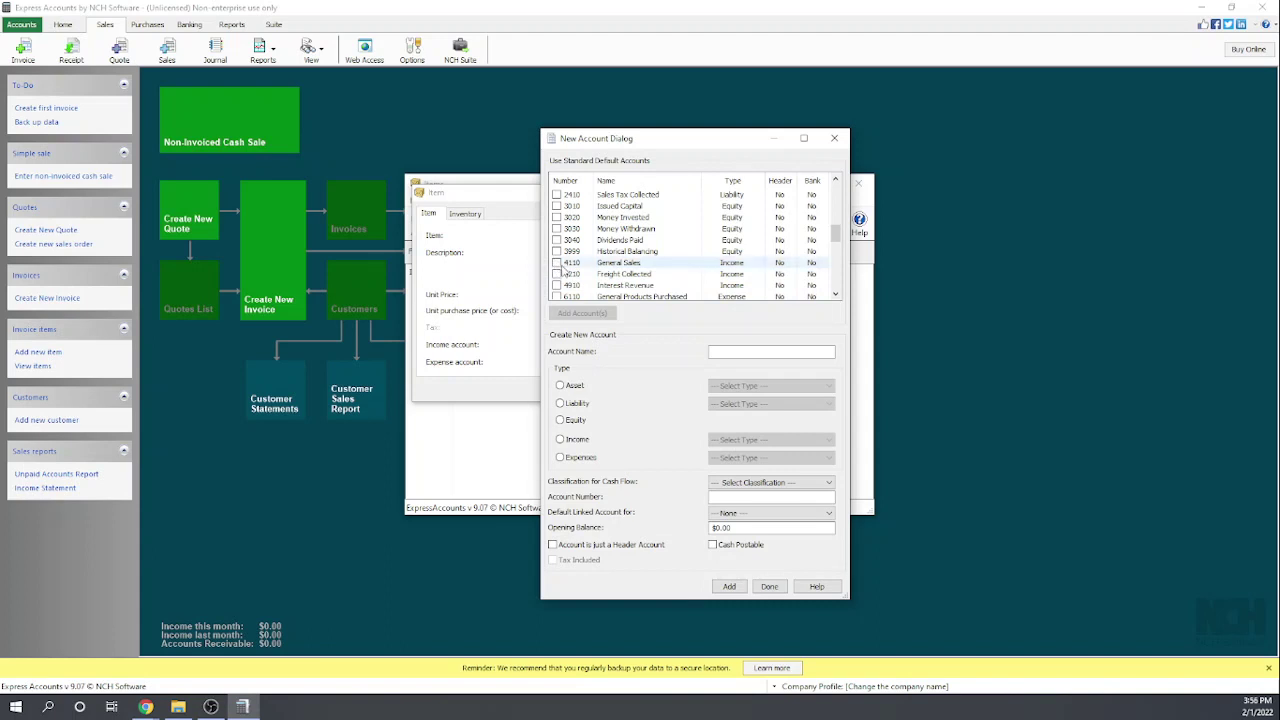
left_click(557, 263)
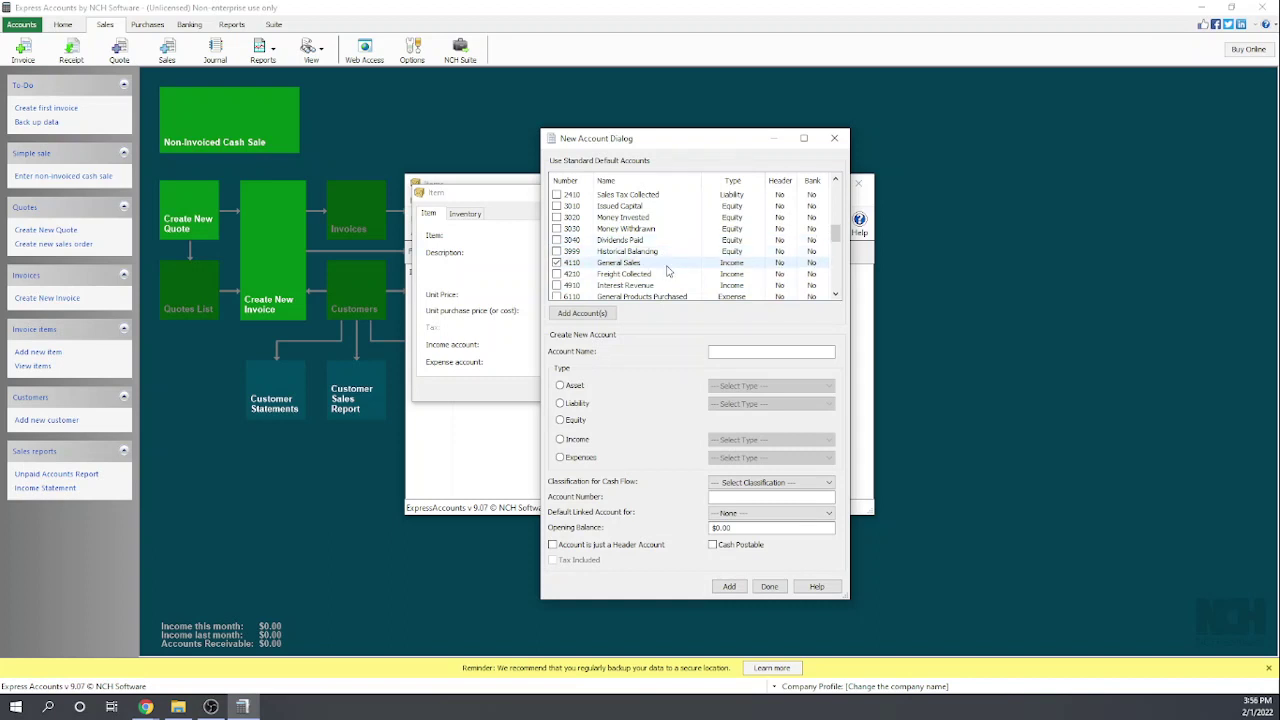
scroll(667, 275, "down", 1)
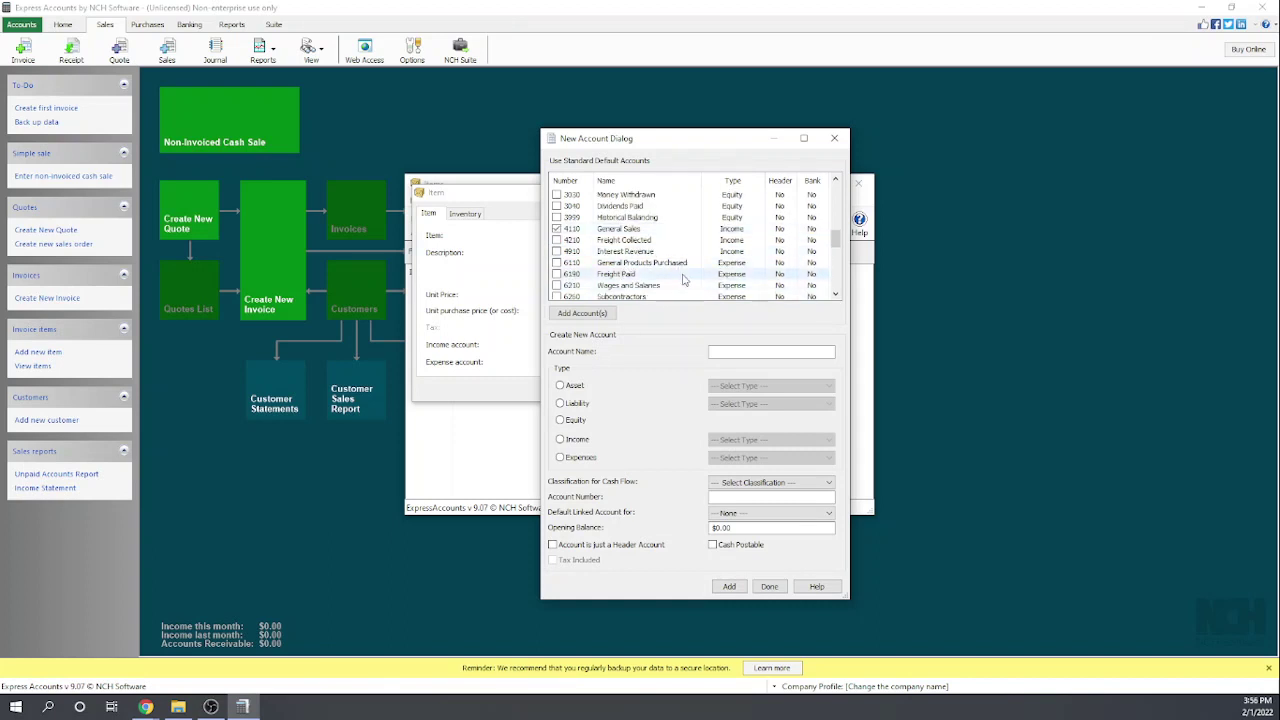
scroll(710, 266, "down", 4)
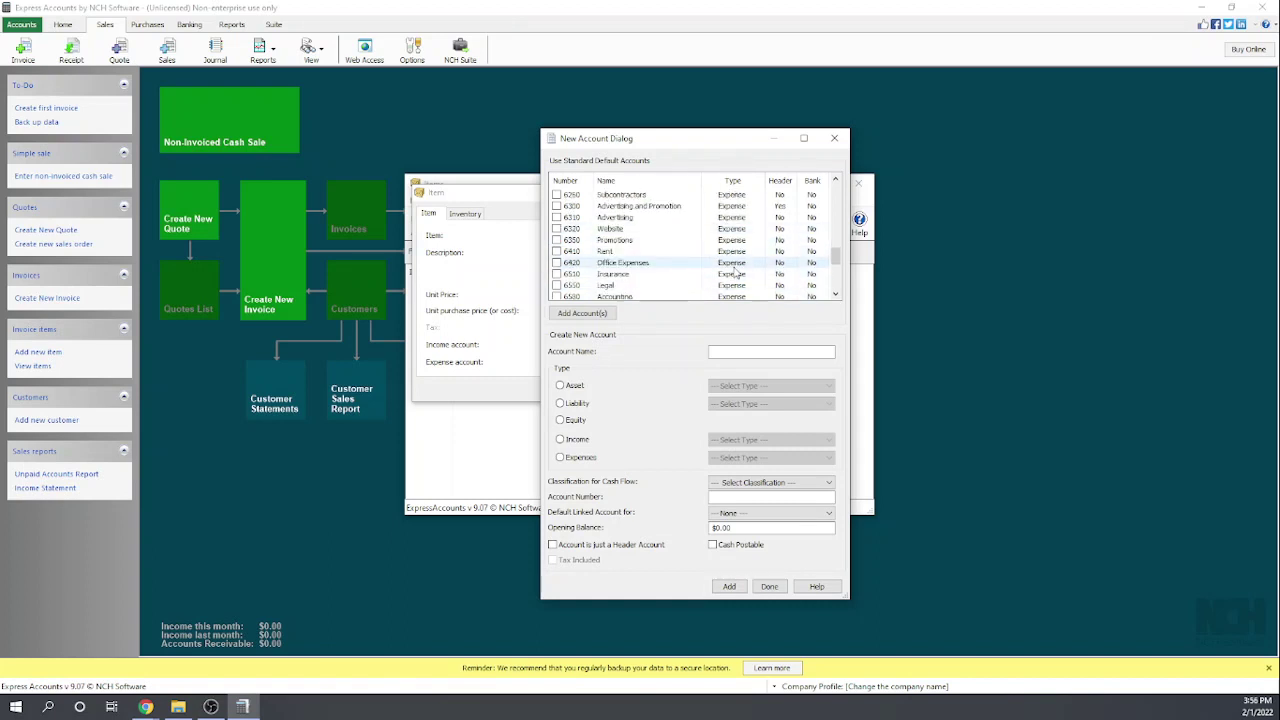
scroll(740, 275, "up", 4)
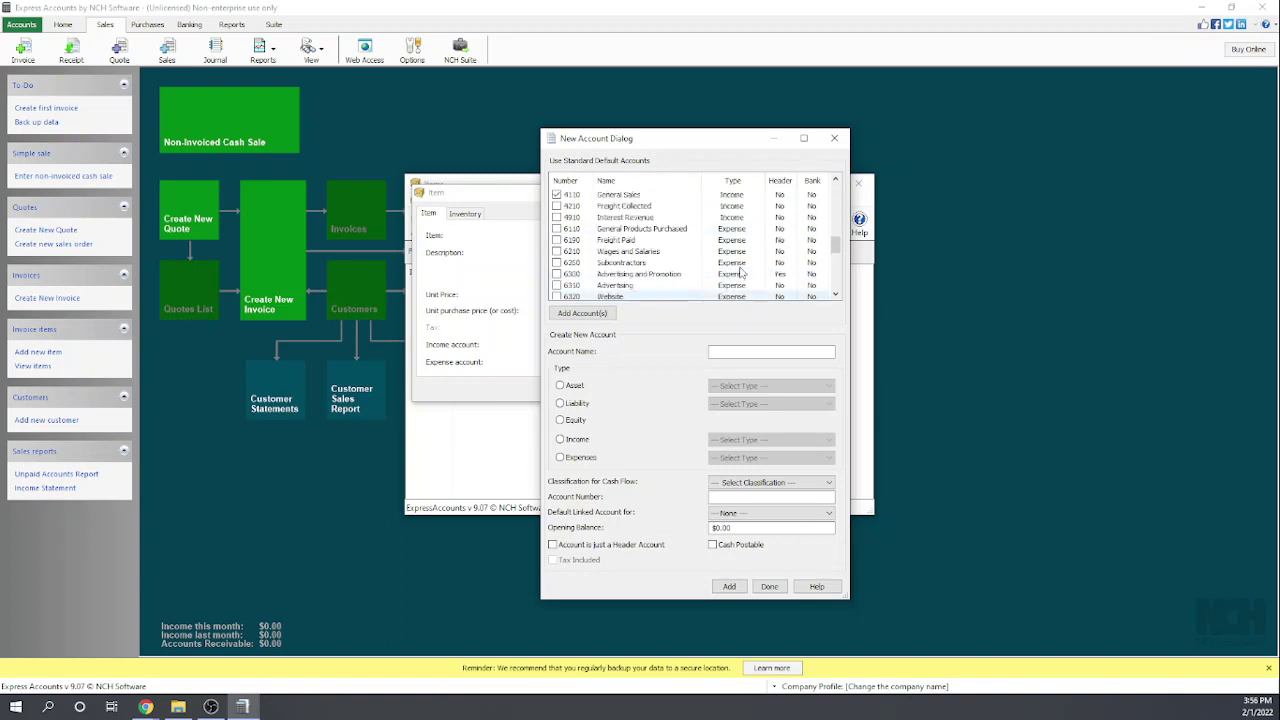
scroll(730, 250, "up", 1)
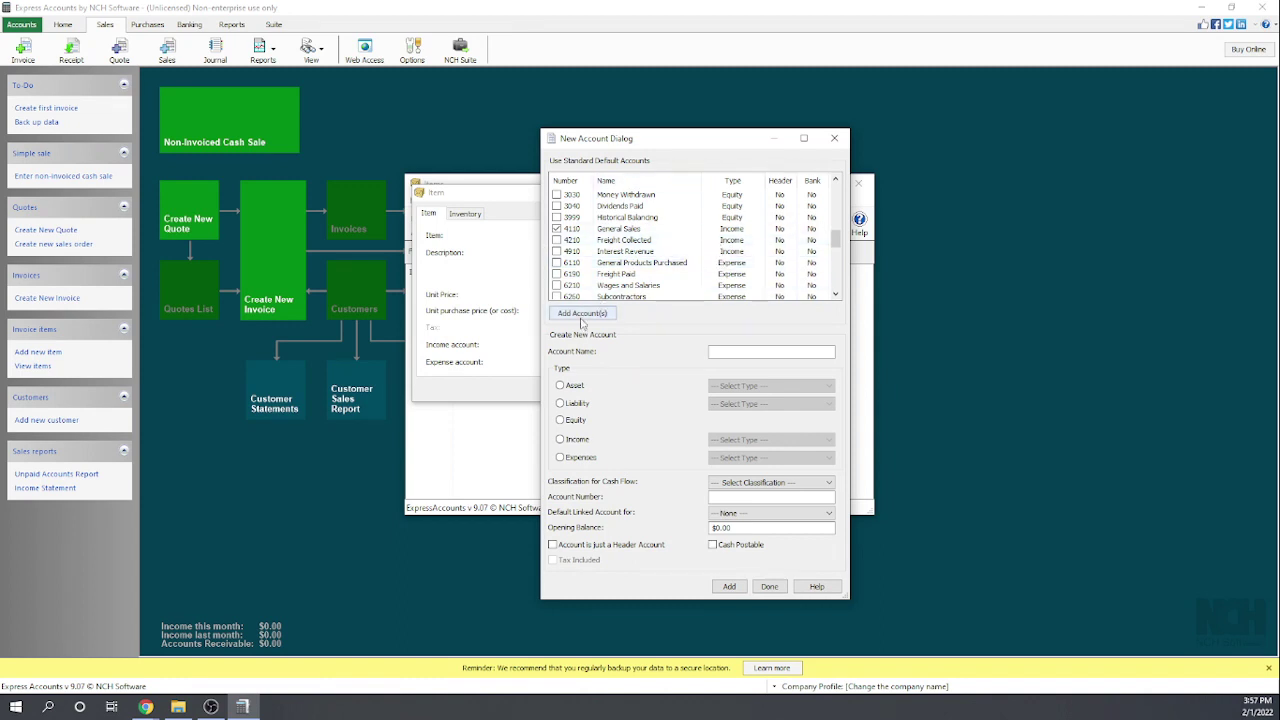
left_click(580, 315)
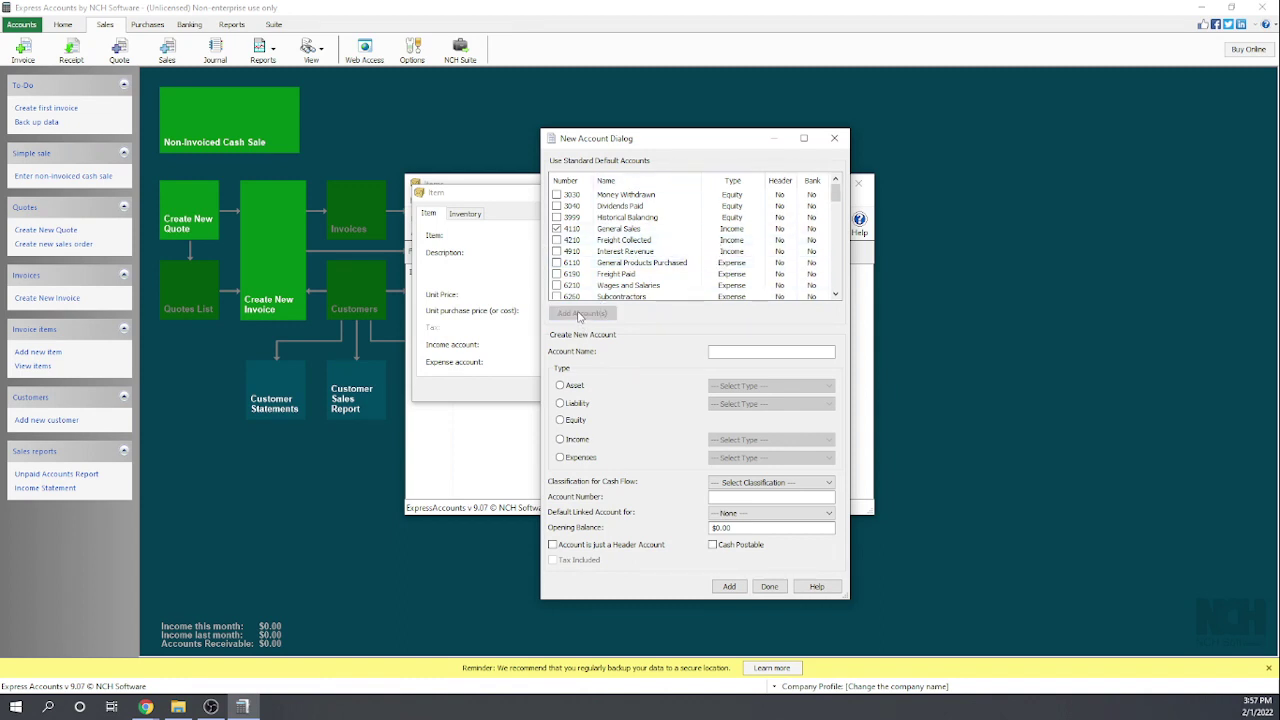
left_click(834, 138)
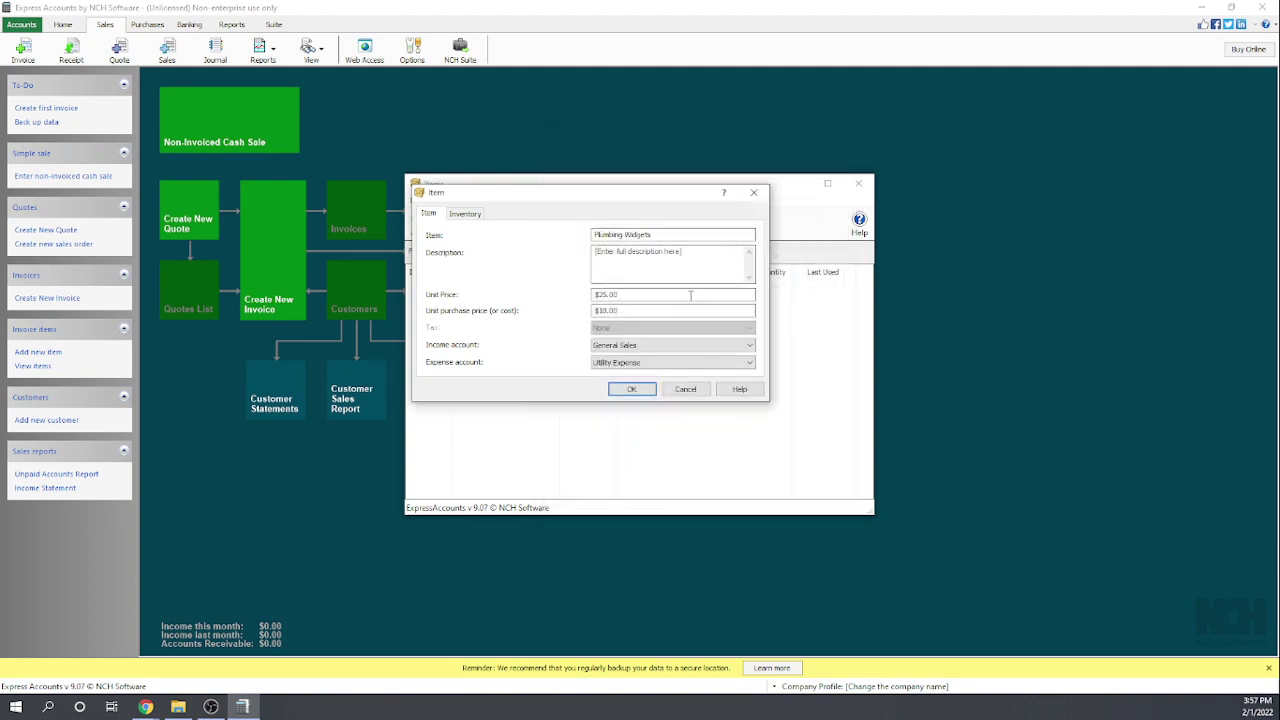
Add the standard account 6110 General Products Purchased and use it as the item's expense account.
left_click(638, 366)
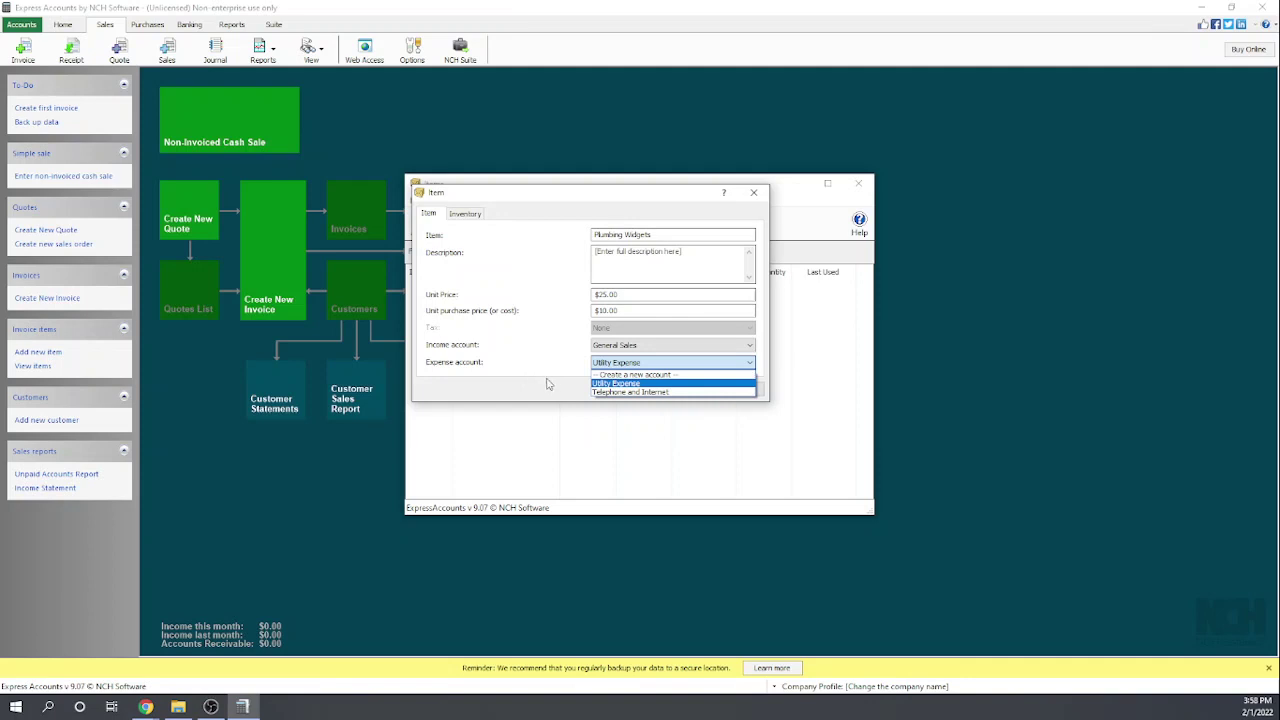
key("Down")
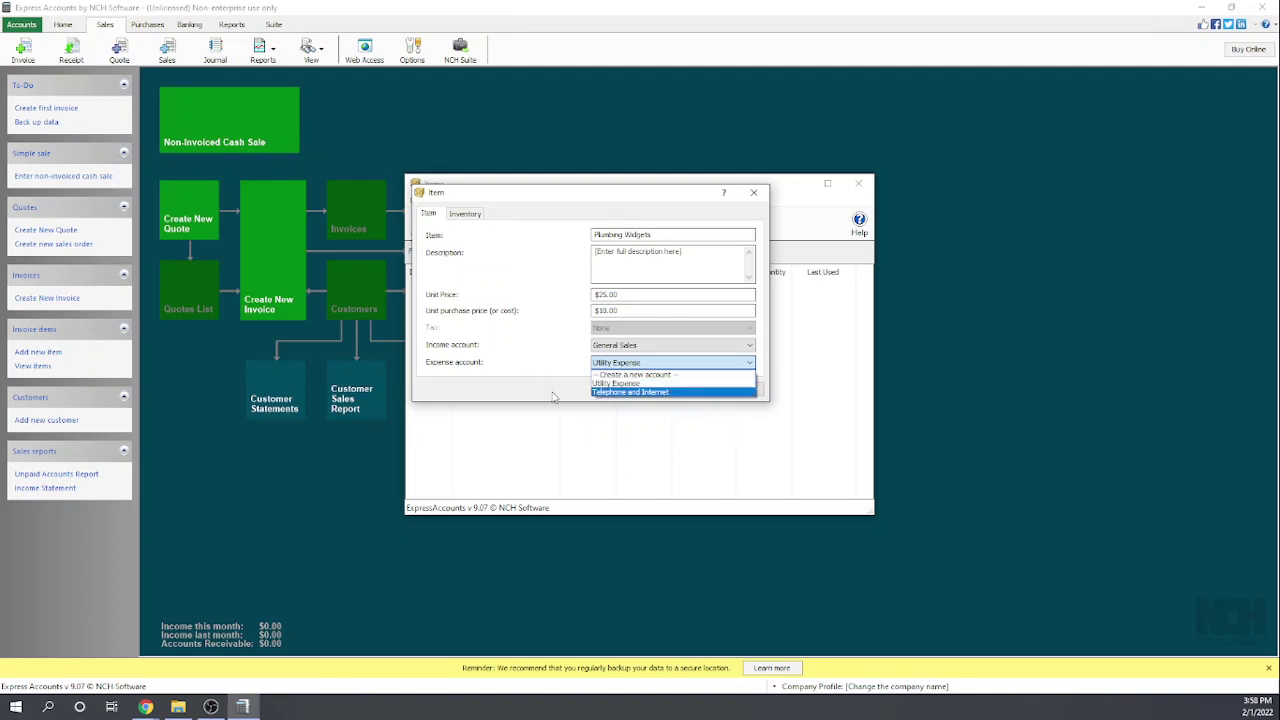
left_click(614, 375)
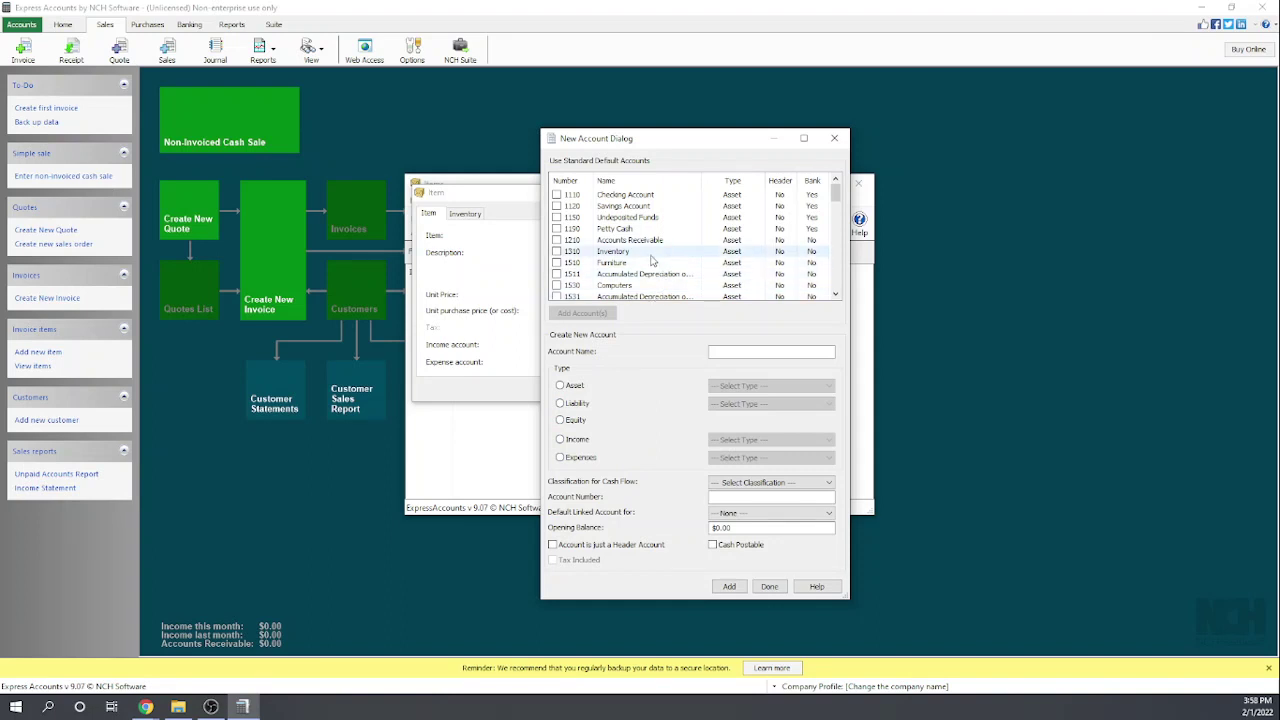
scroll(690, 258, "down", 2)
scroll(705, 264, "down", 1)
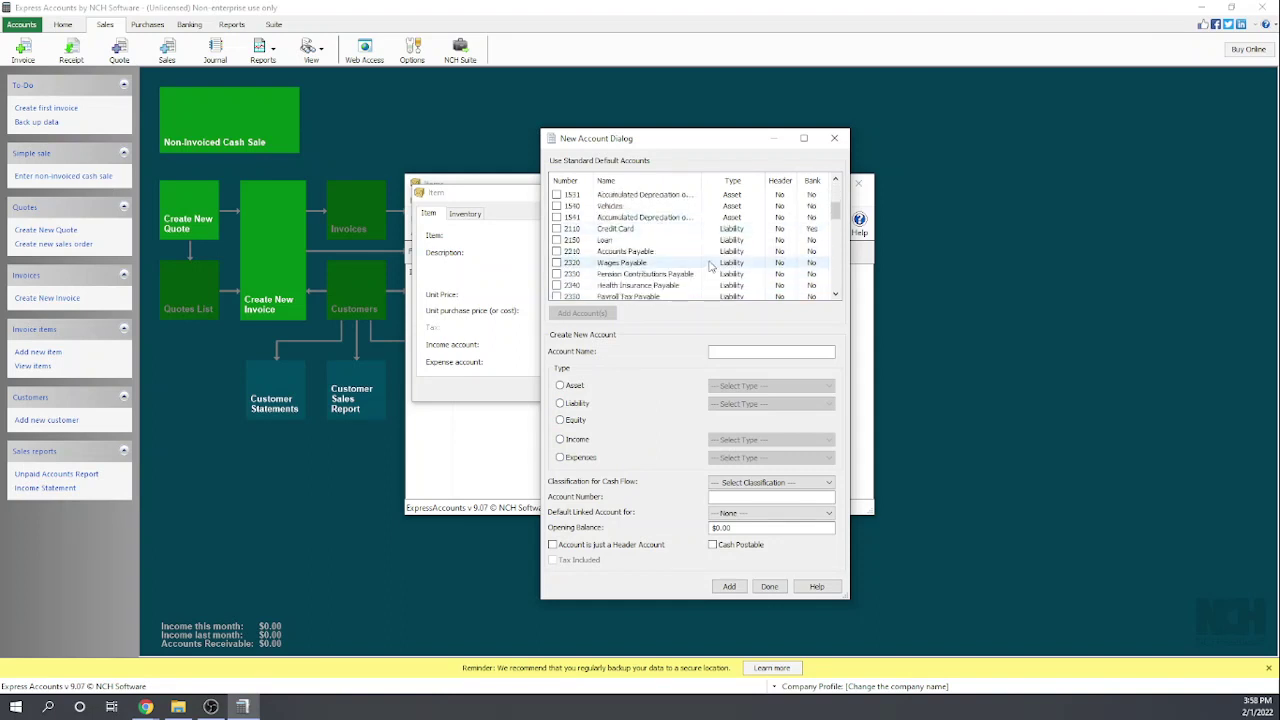
scroll(710, 265, "down", 3)
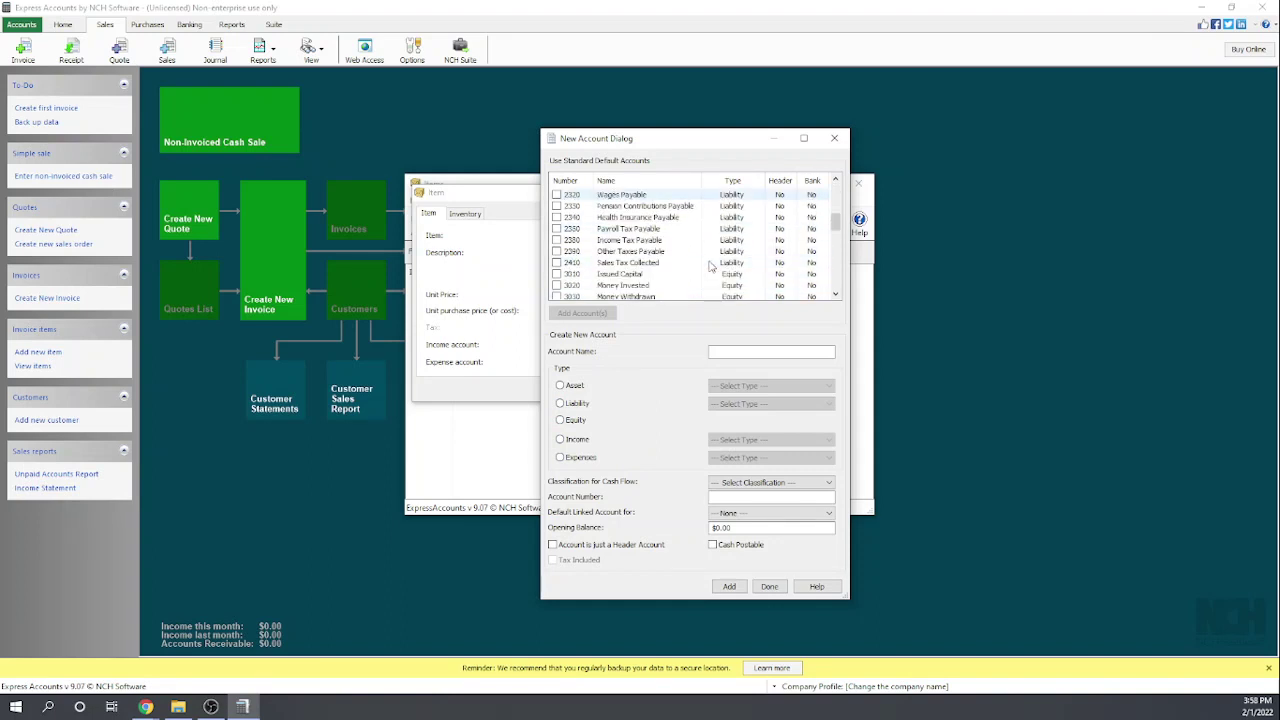
scroll(713, 265, "down", 1)
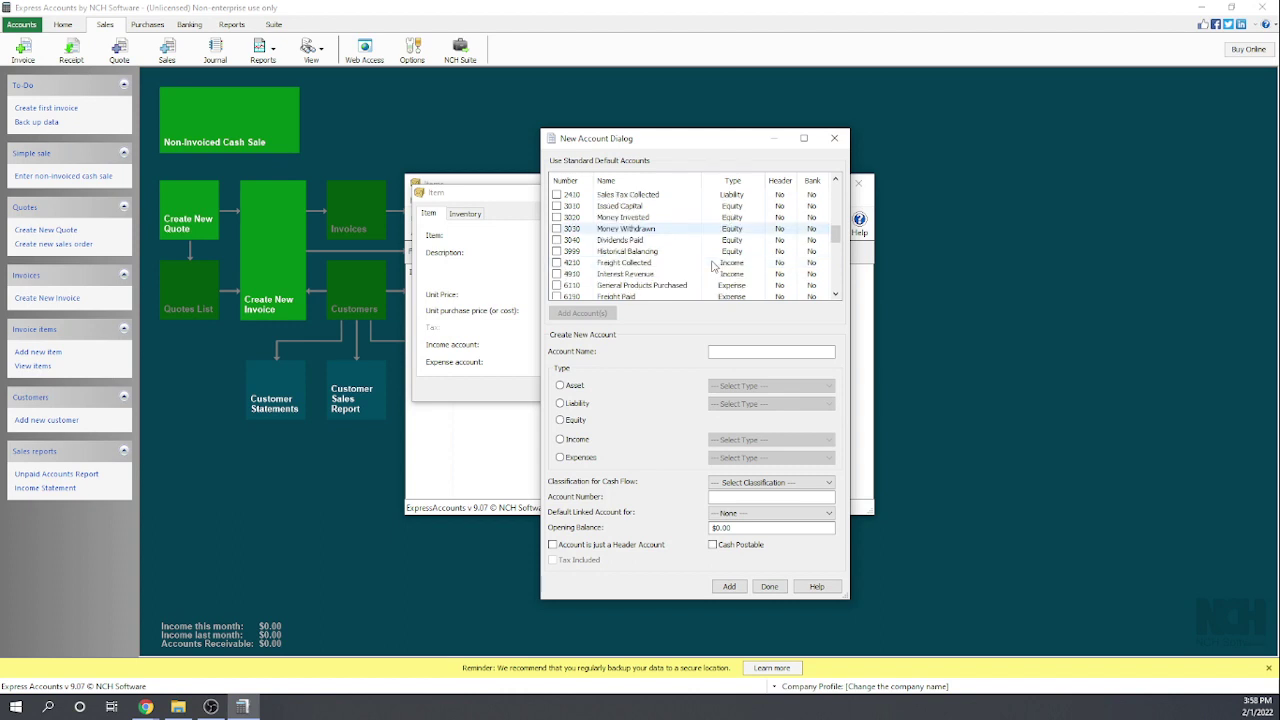
scroll(713, 265, "down", 2)
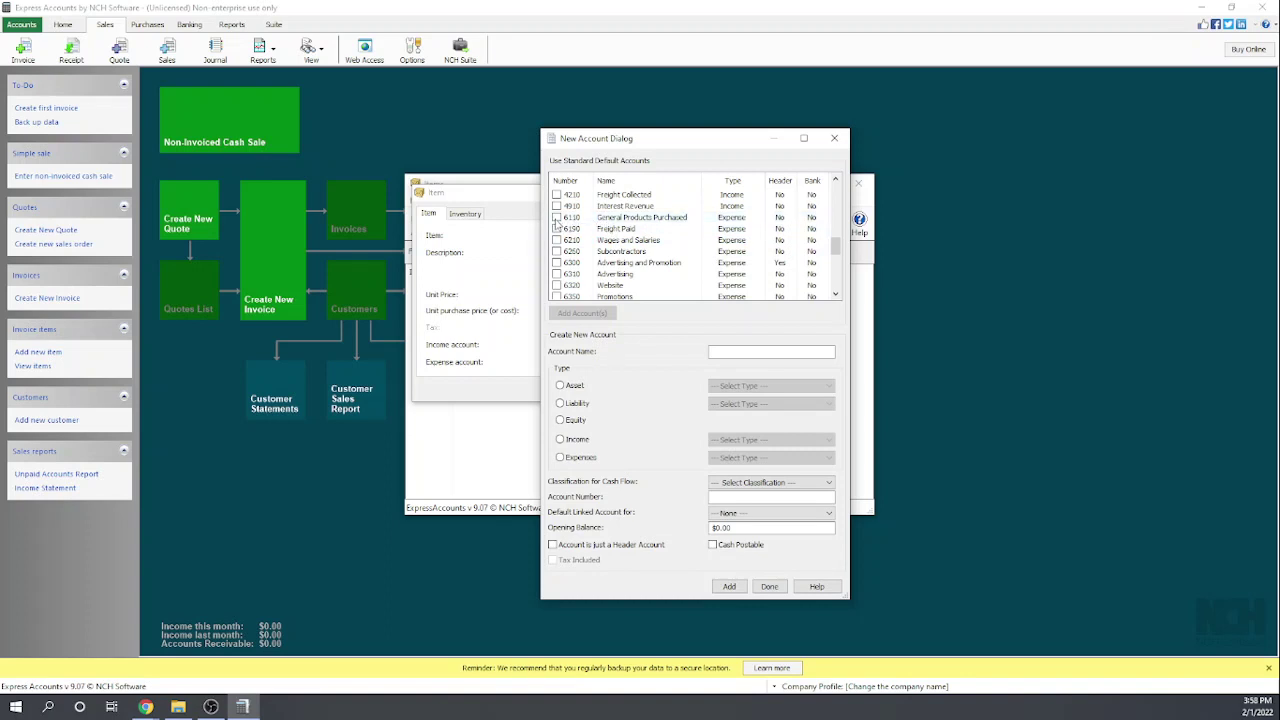
left_click(557, 220)
left_click(590, 314)
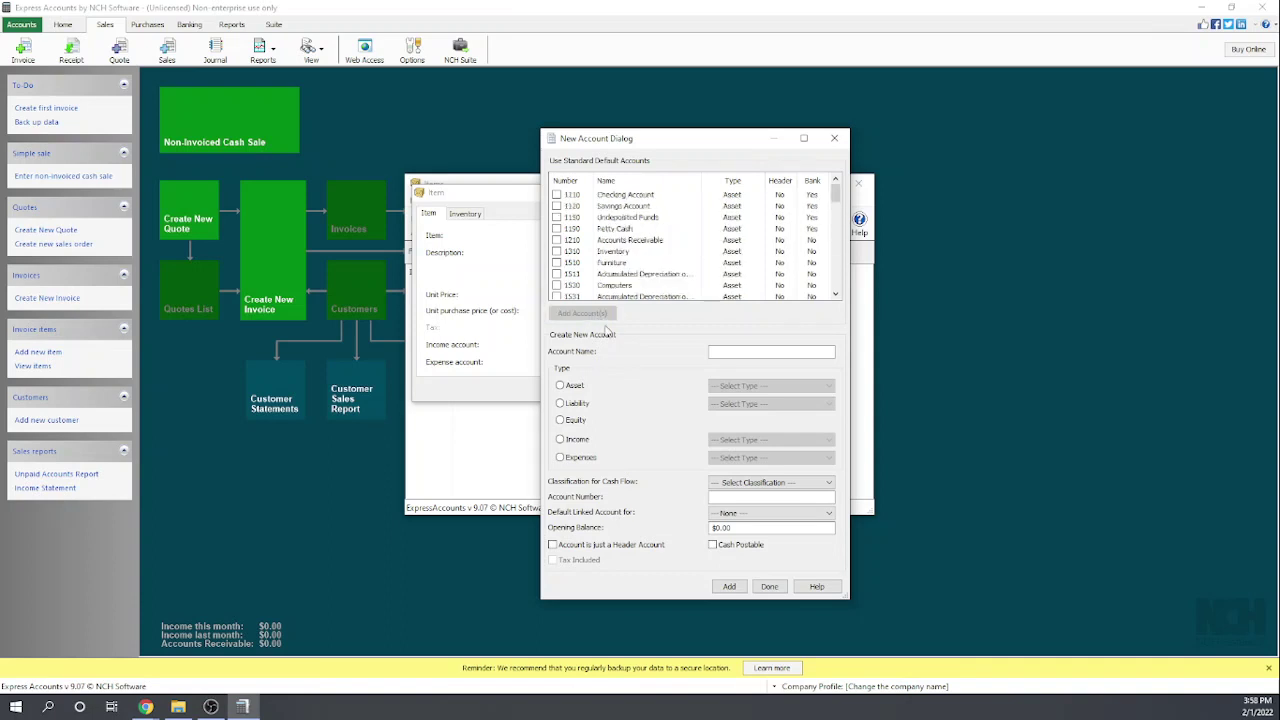
left_click(838, 138)
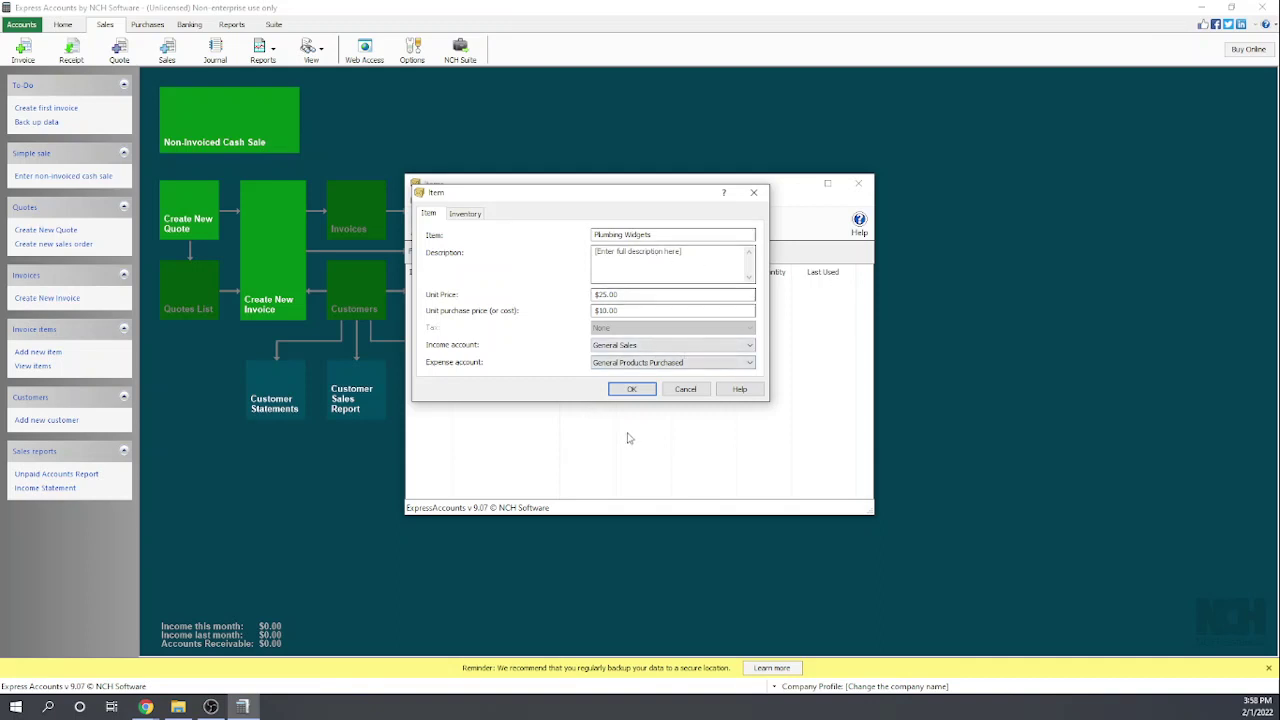
Turn on inventory stock level management for the item, set its ideal quantity to 0, and try to save it.
left_click(464, 214)
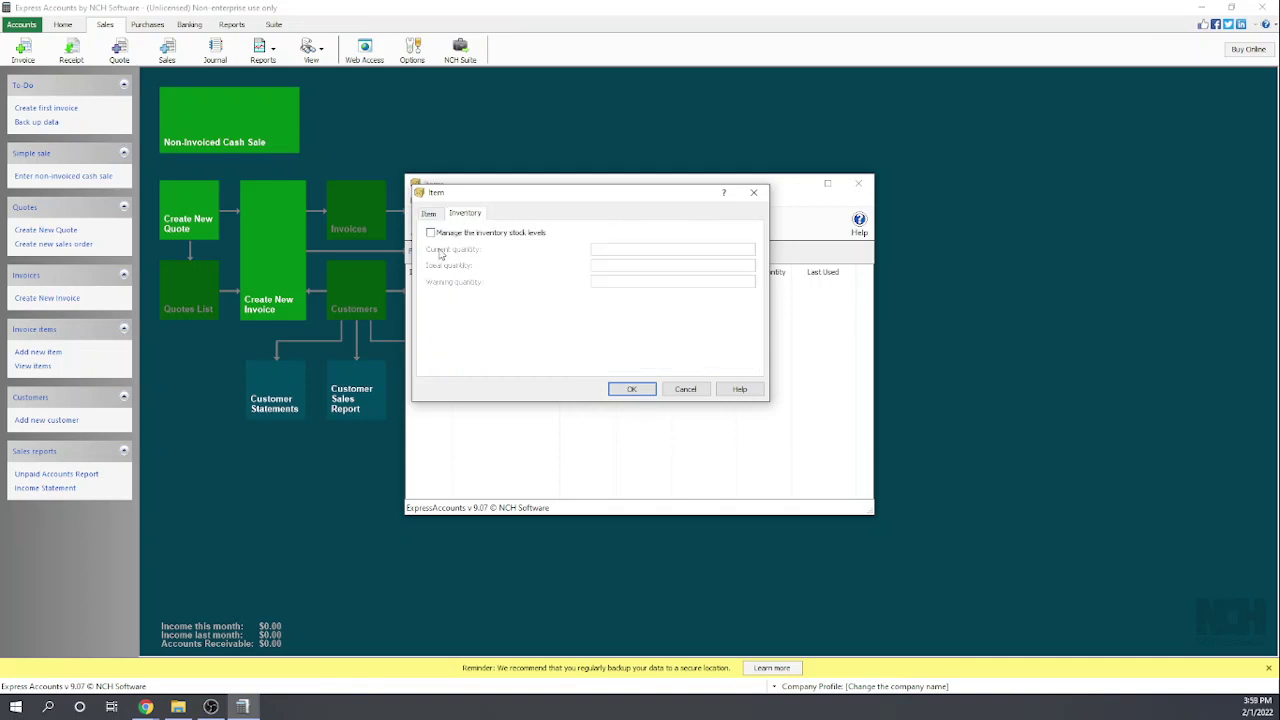
left_click(431, 233)
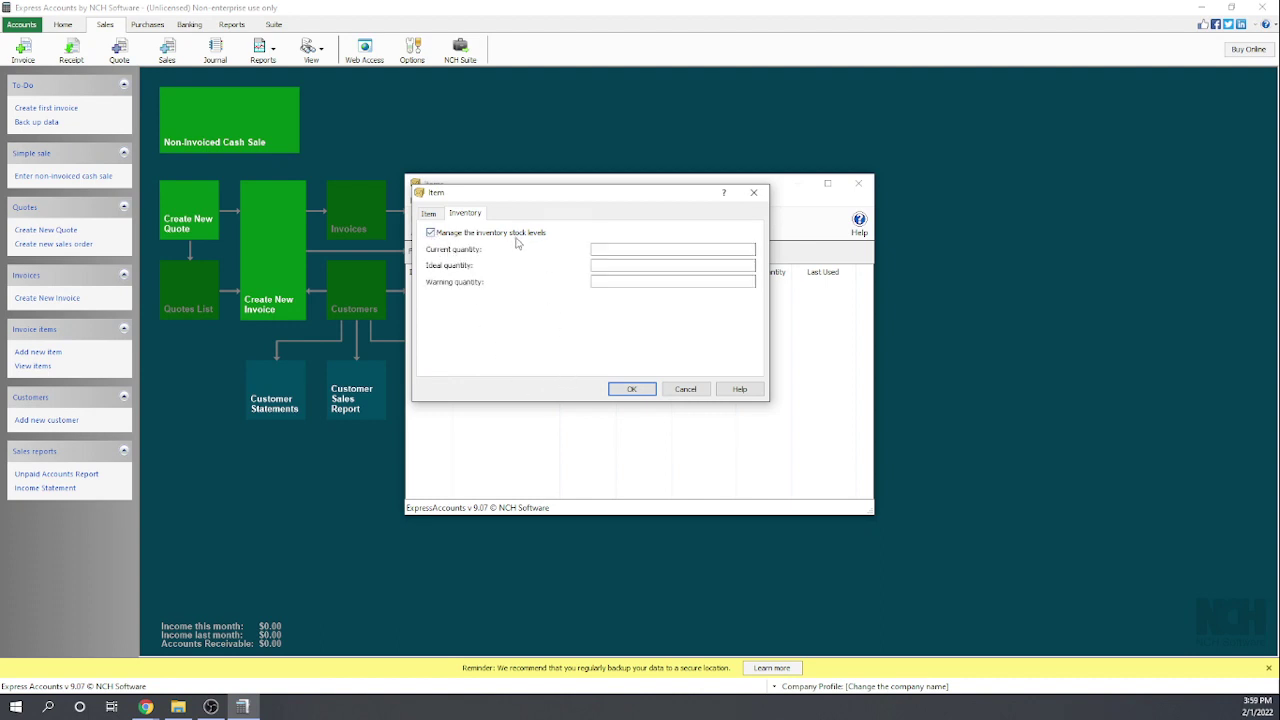
left_click(614, 266)
type("0")
left_click(632, 390)
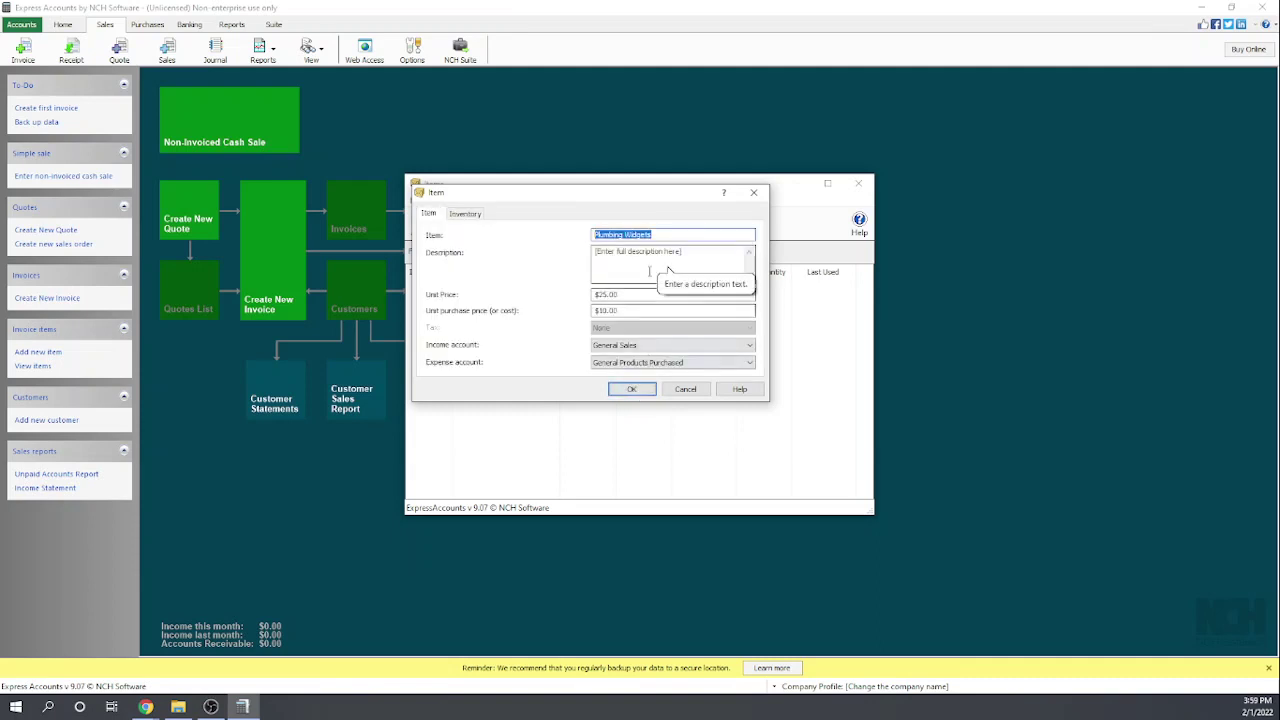
Enter "Plumbing Widgets" as the item's description, save the item, and close the items list.
left_click(641, 280)
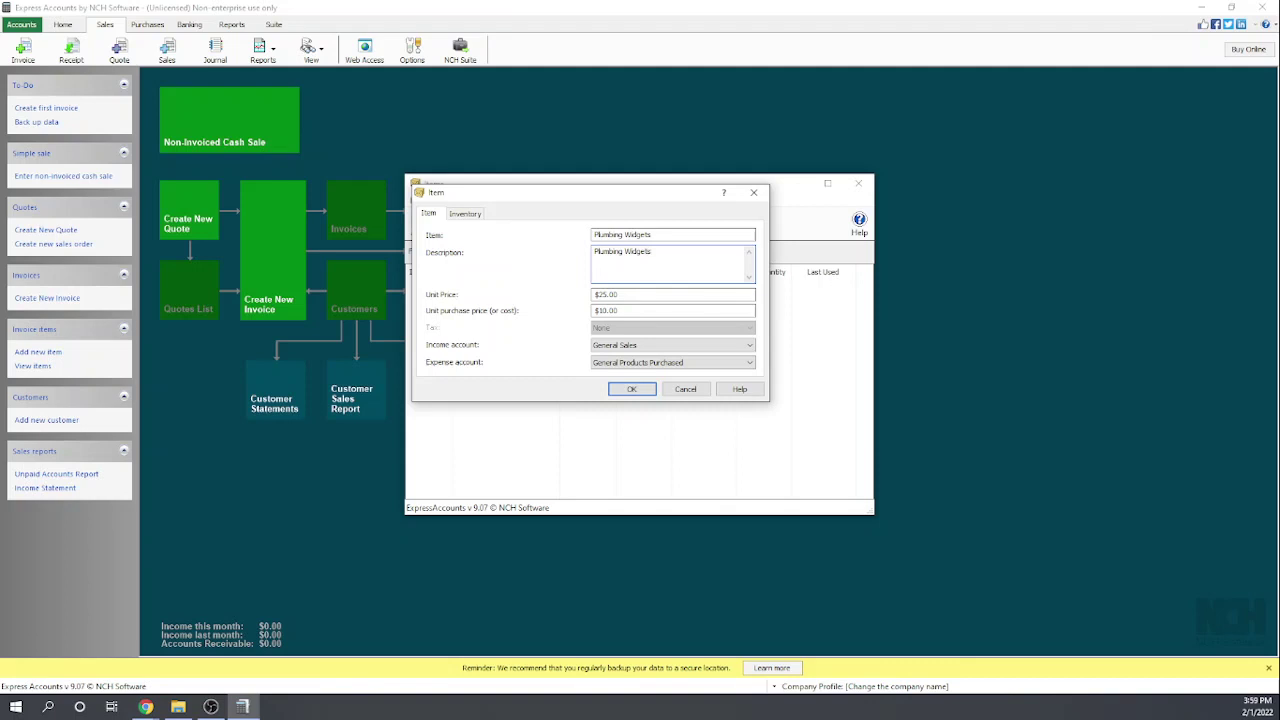
left_click(630, 390)
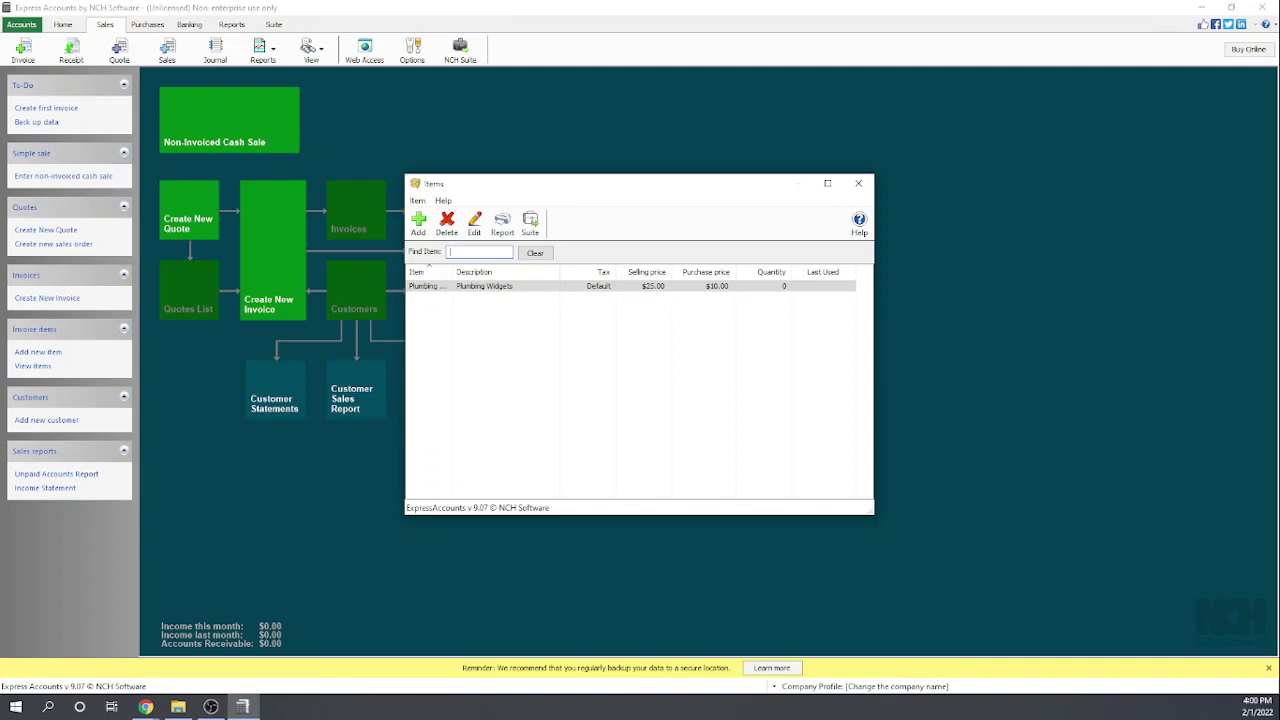
left_click(862, 184)
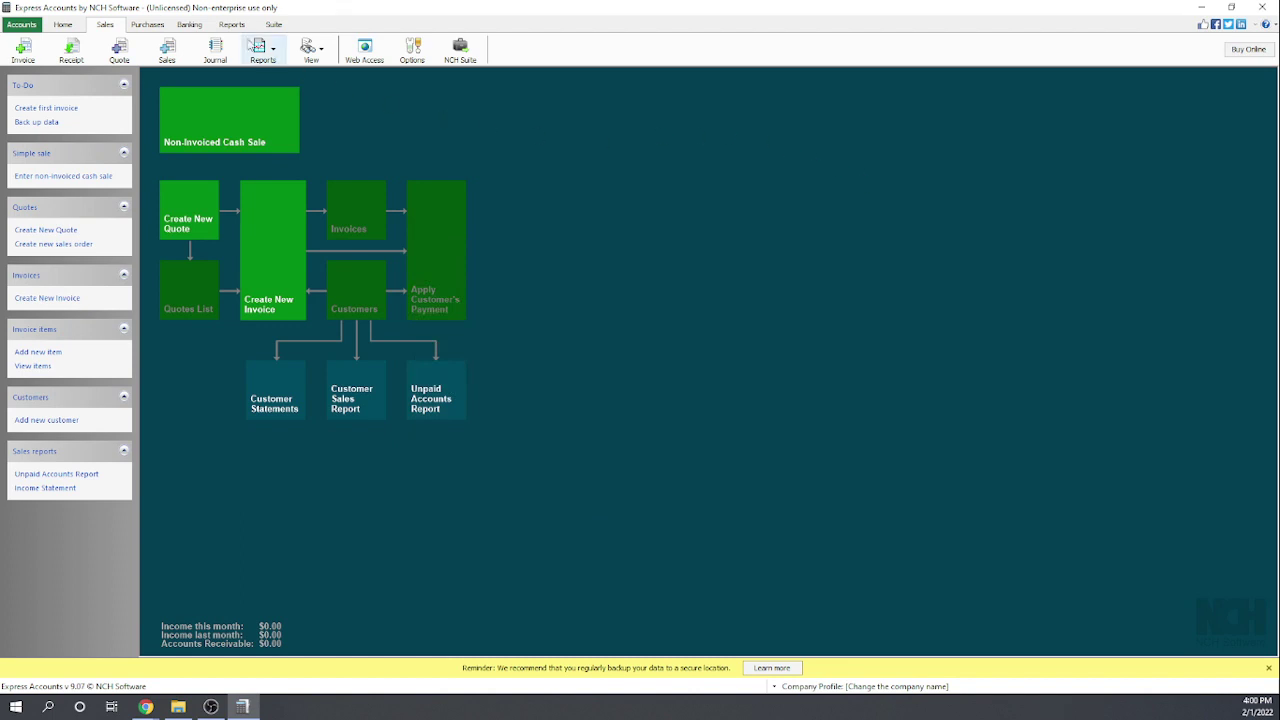
Start a new purchase order with The Widgets Guy as the supplier, leaving the vendor address empty.
left_click(153, 27)
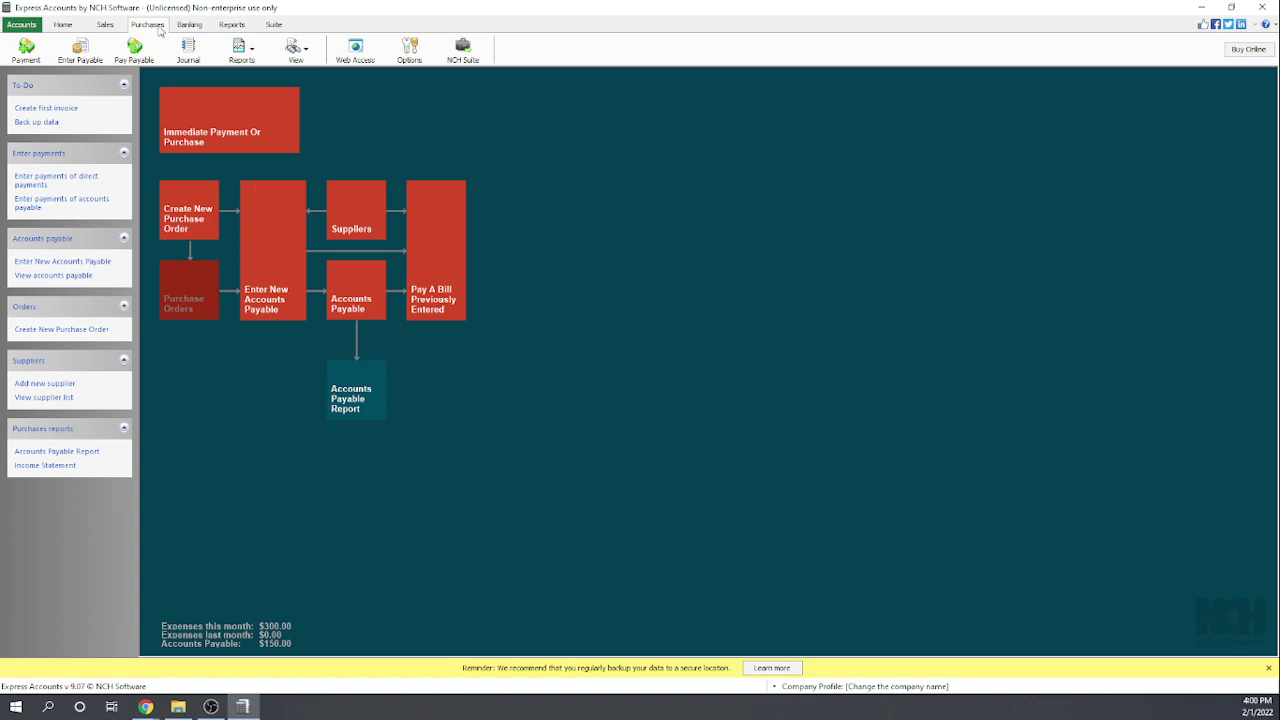
left_click(188, 230)
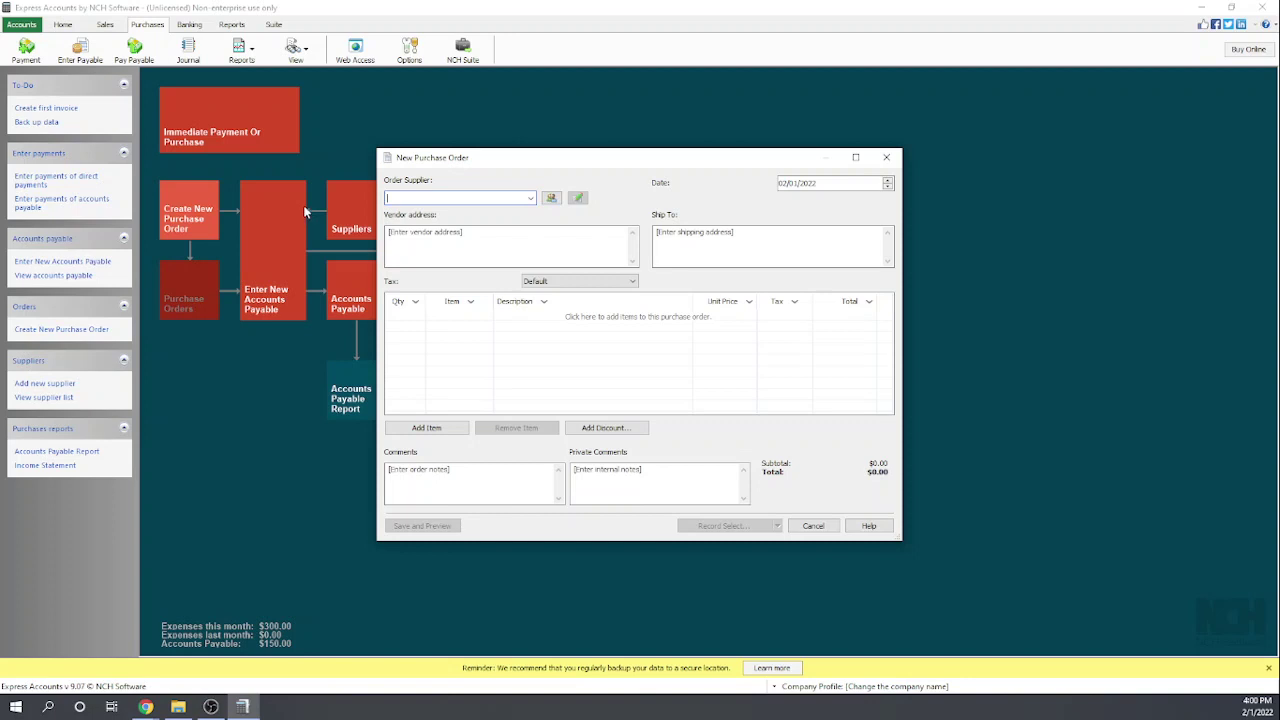
type("The Widgets Guy")
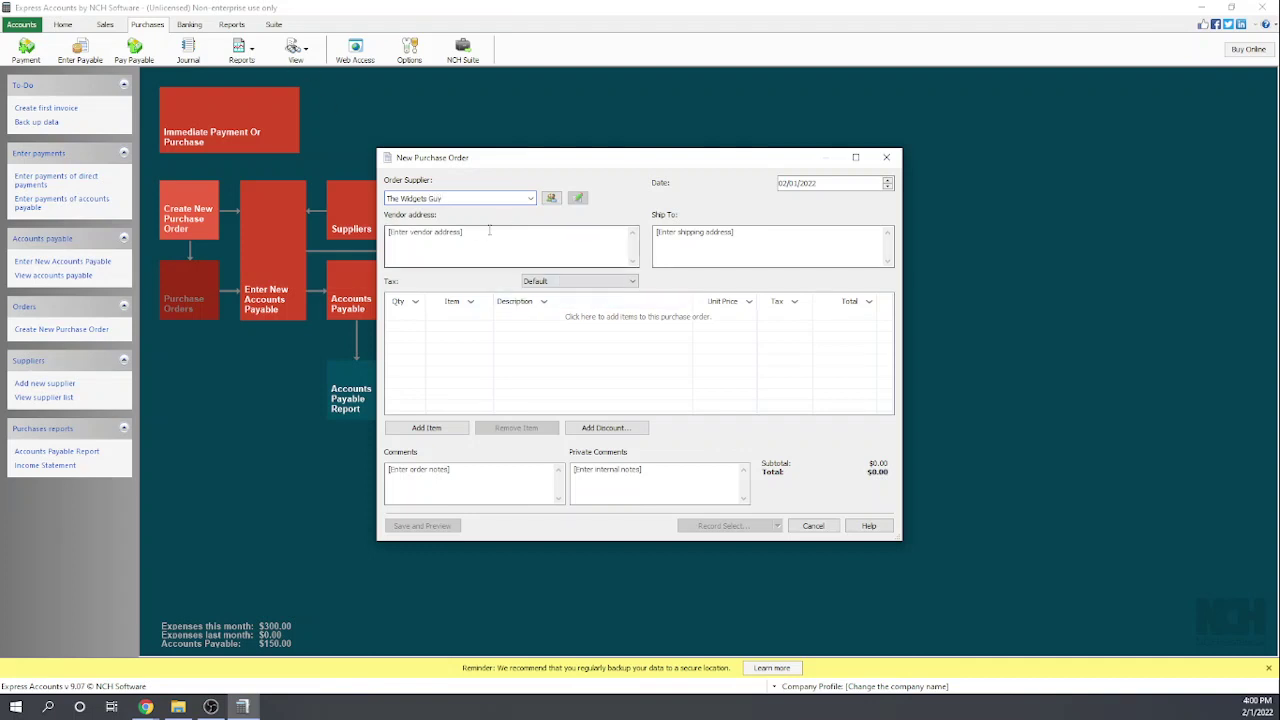
left_click(450, 239)
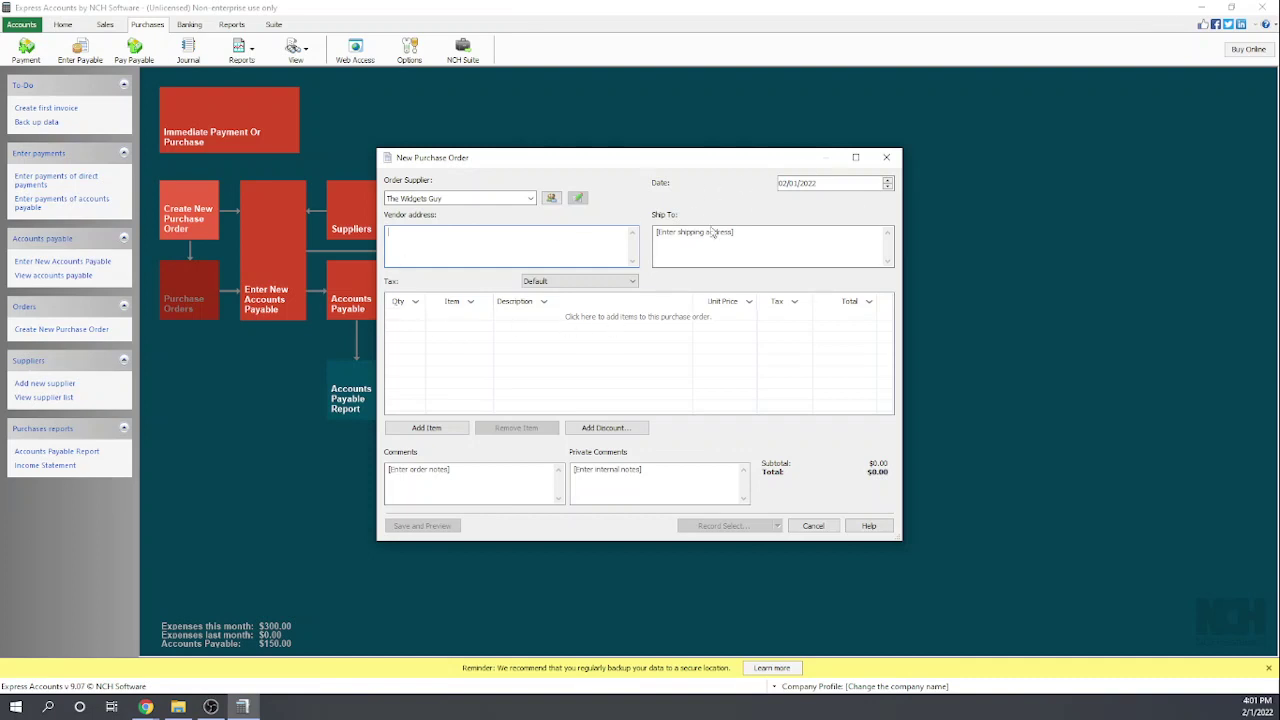
Add a line for 150 Plumbing Widgets to the purchase order.
left_click(401, 315)
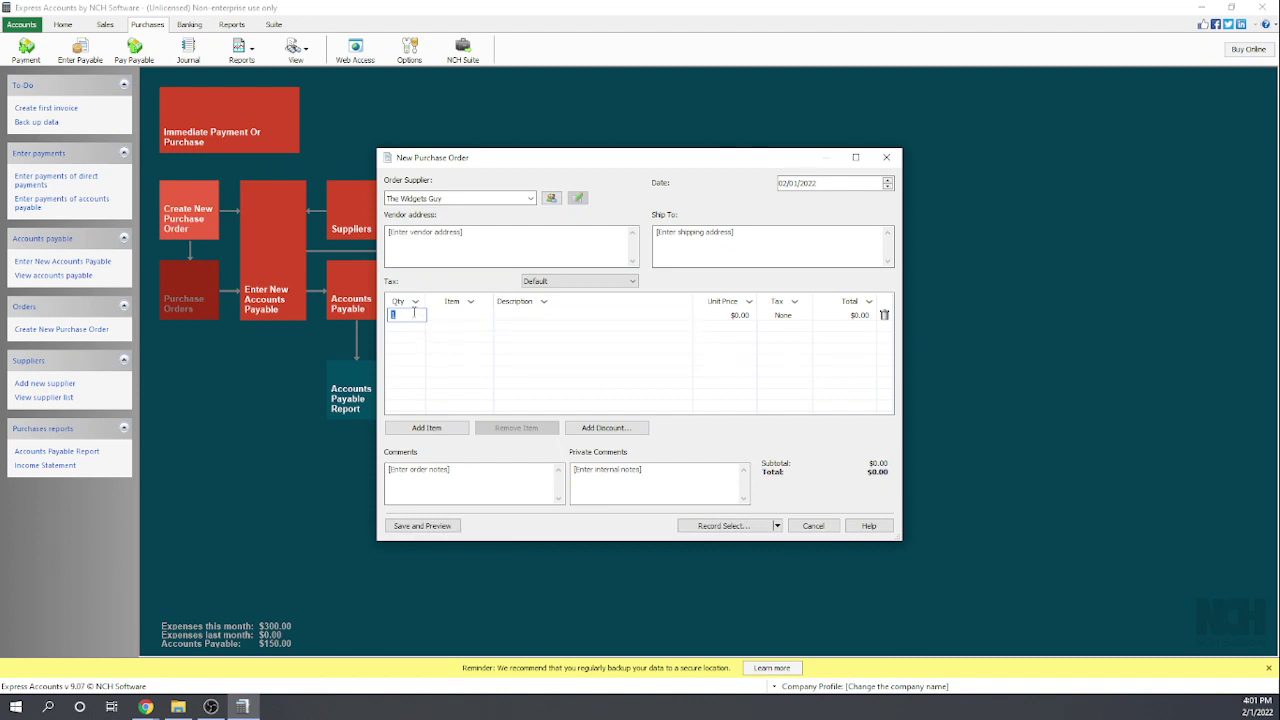
type("150")
left_click(455, 317)
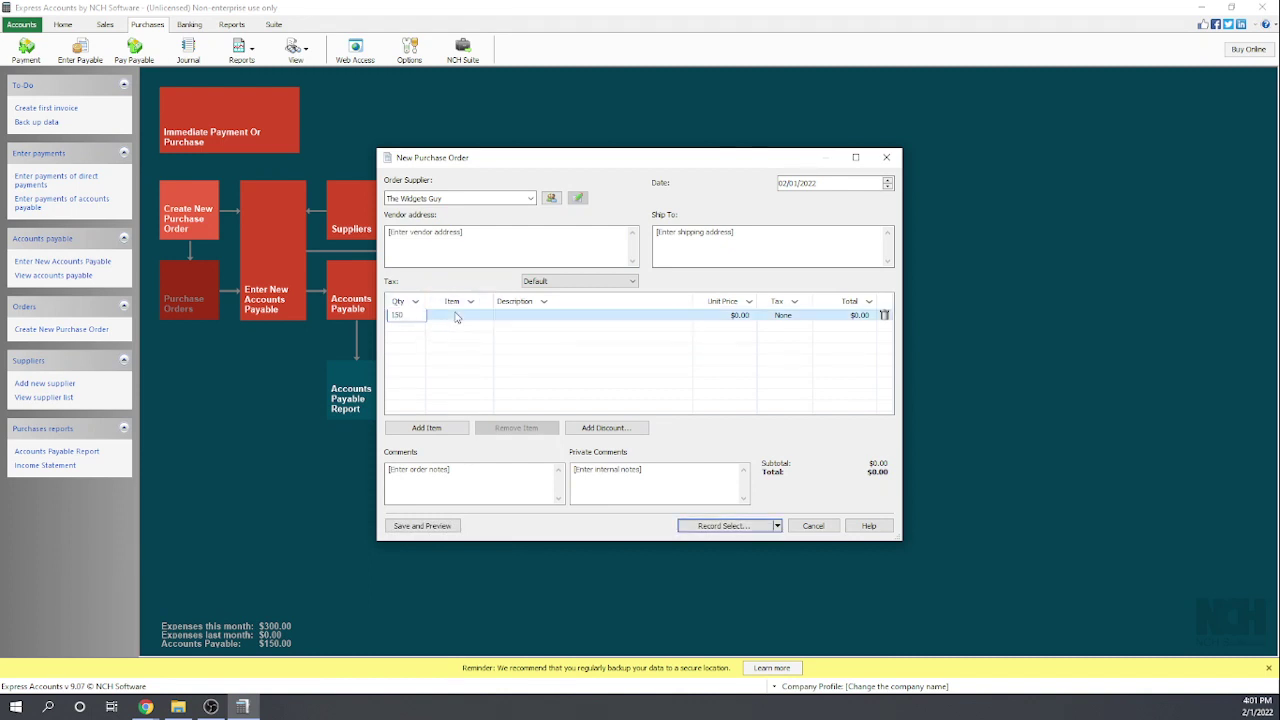
left_click(489, 316)
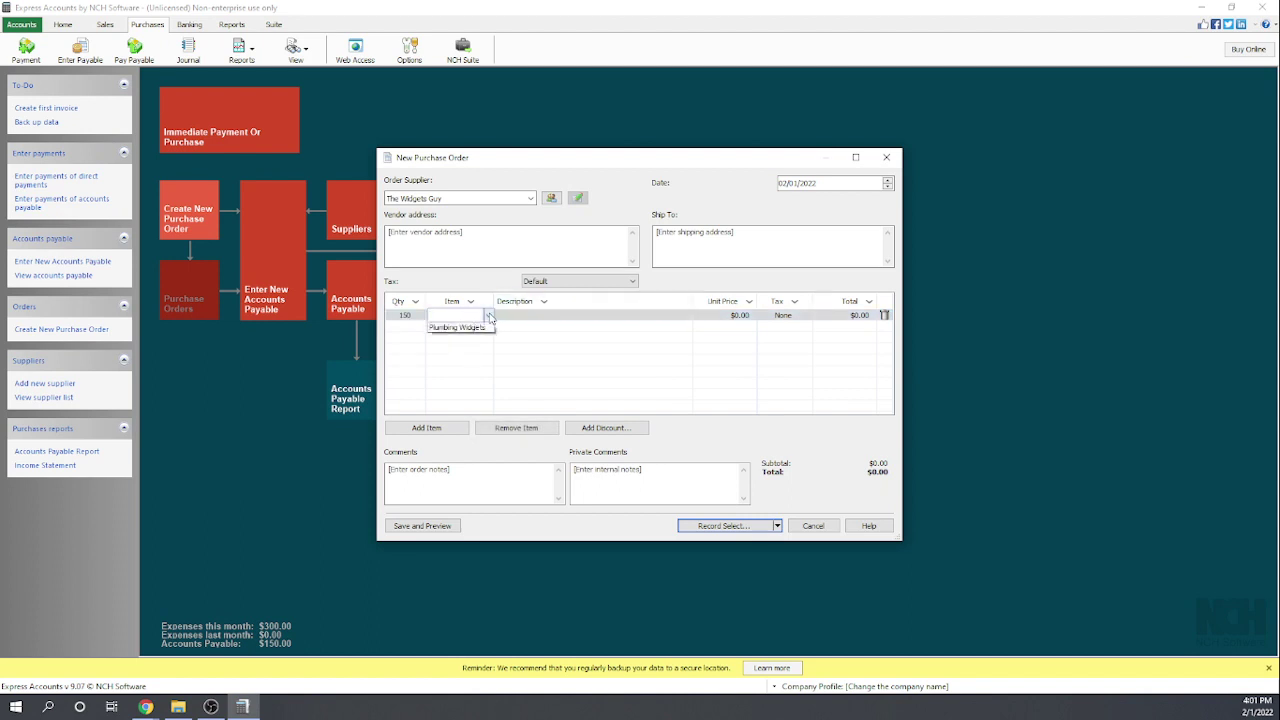
left_click(470, 330)
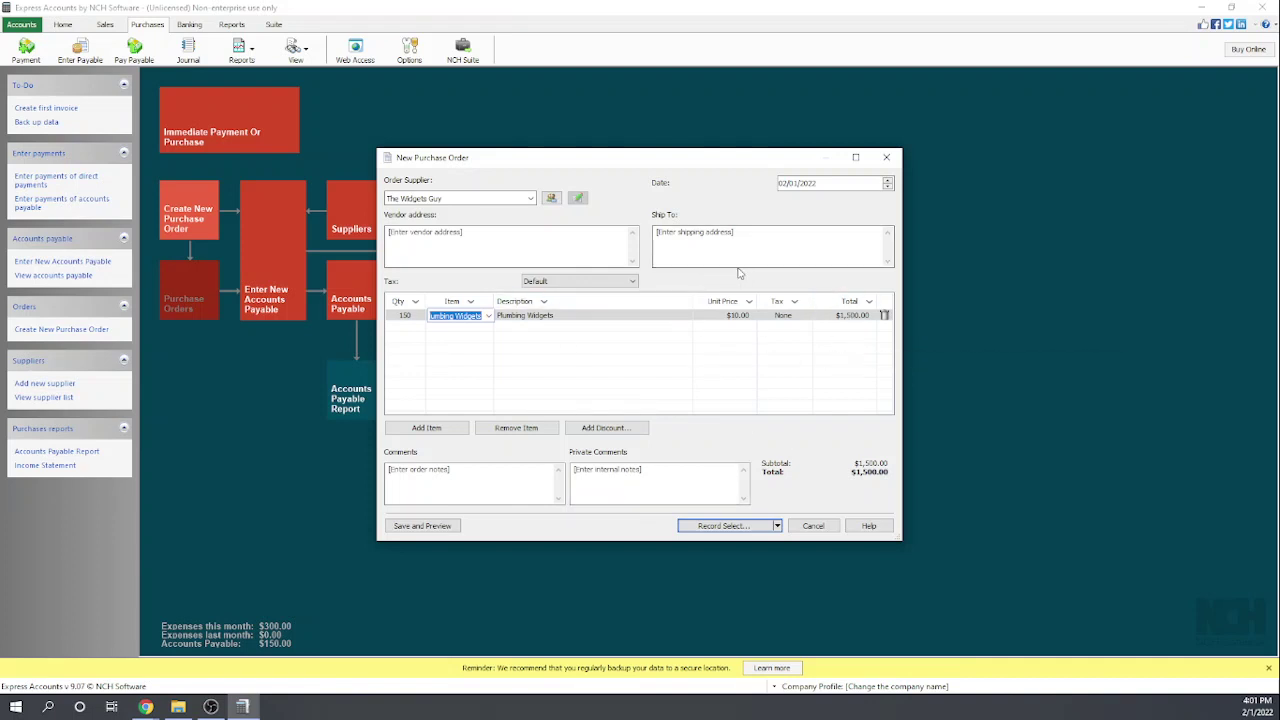
left_click(858, 326)
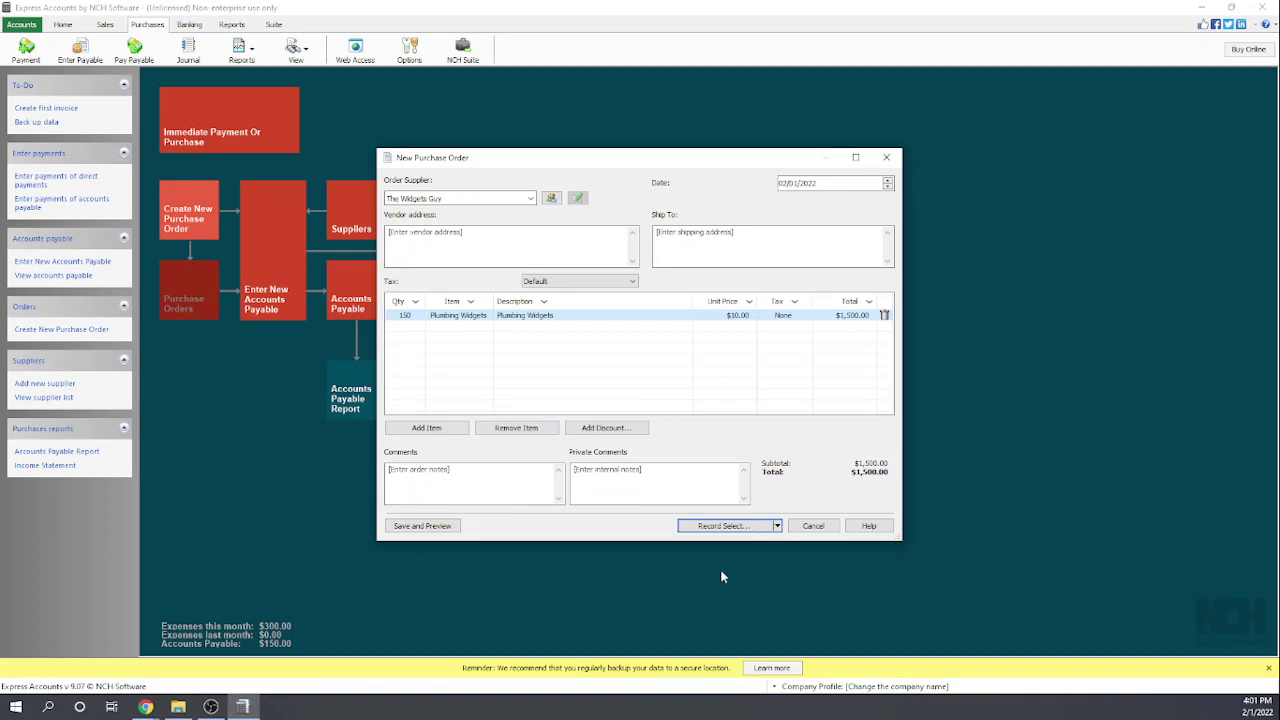
Save the purchase order with the Record Only option, without printing, e-mailing or faxing it.
left_click(777, 527)
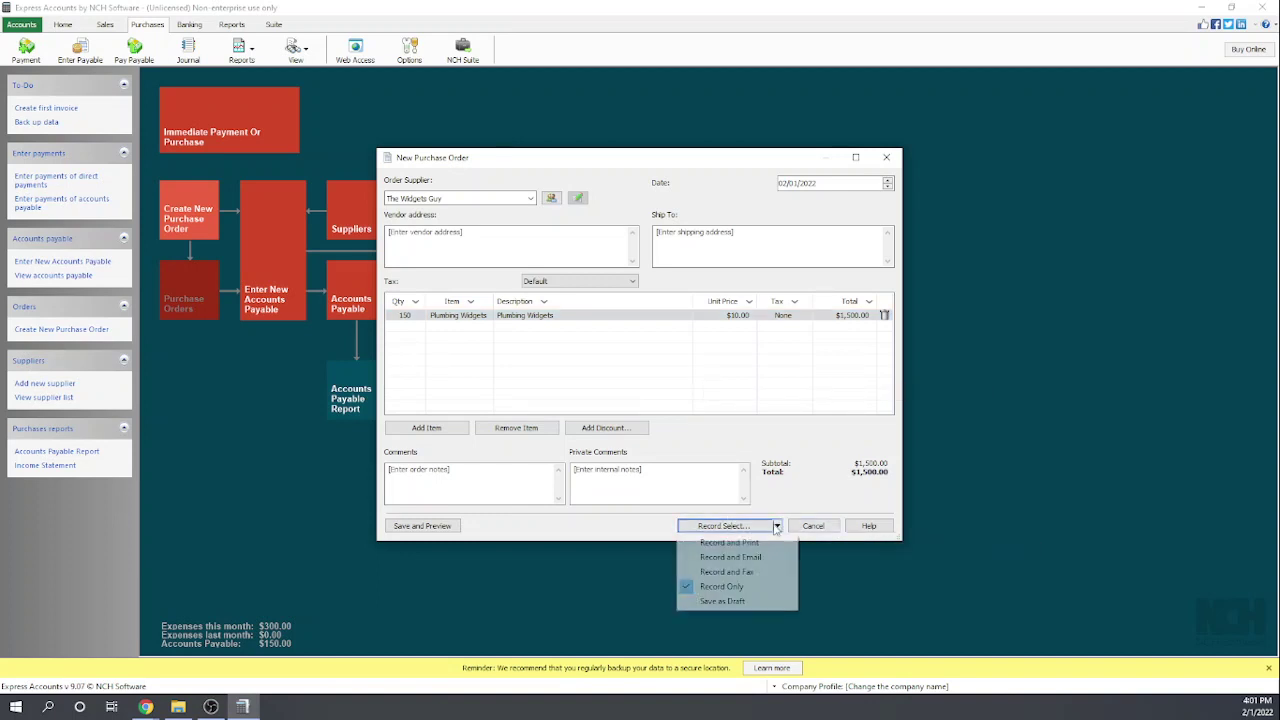
left_click(720, 588)
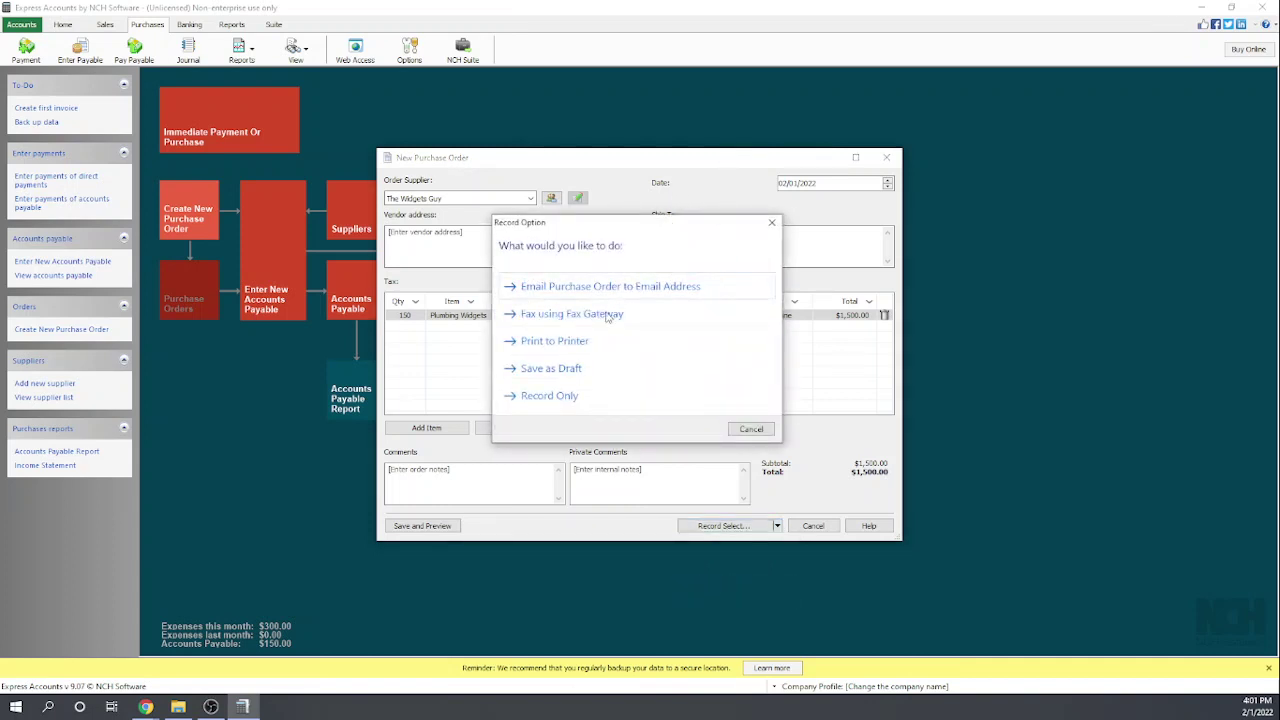
left_click(538, 400)
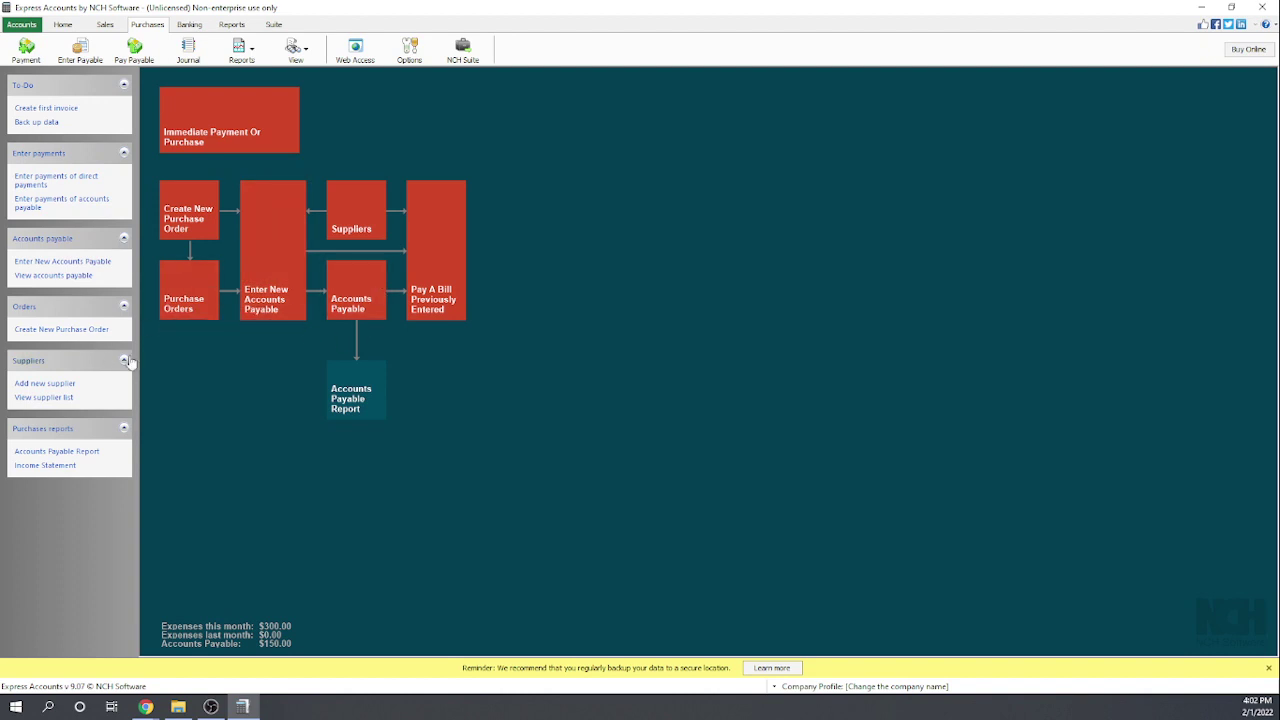
Review the recorded Widgets Guy order in the purchase orders list, and close it without changes.
left_click(189, 300)
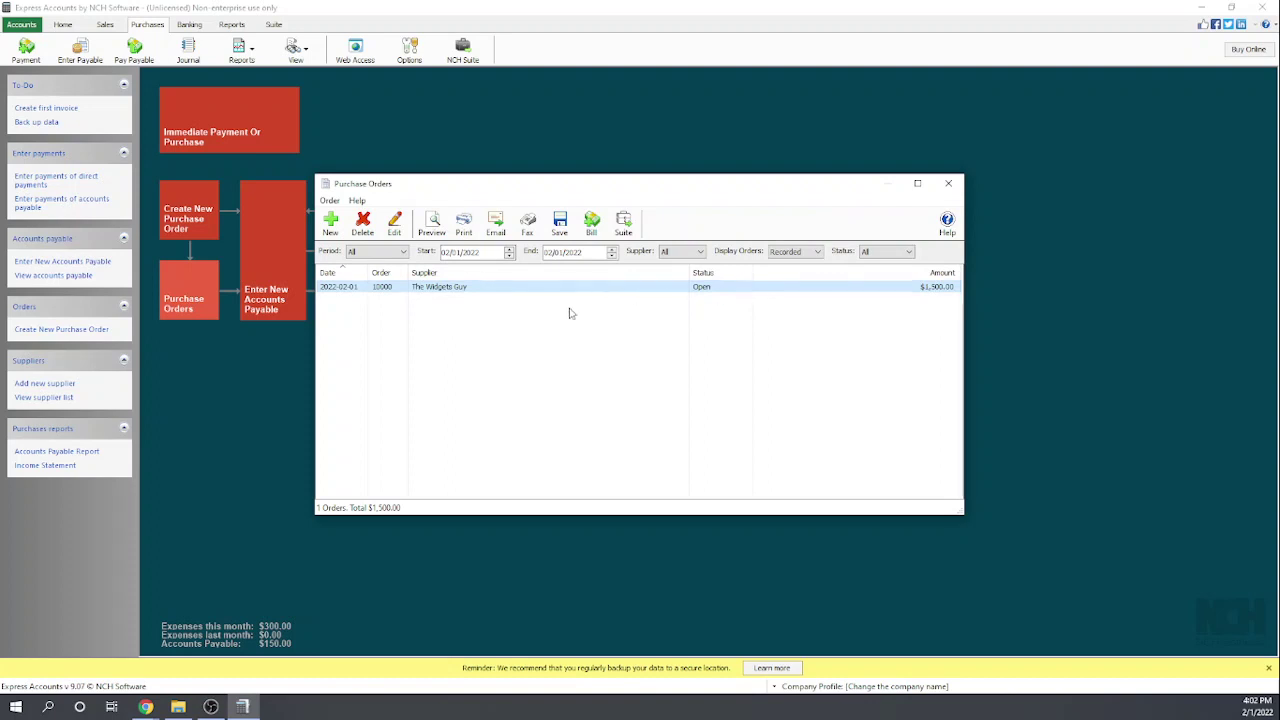
double_click(441, 294)
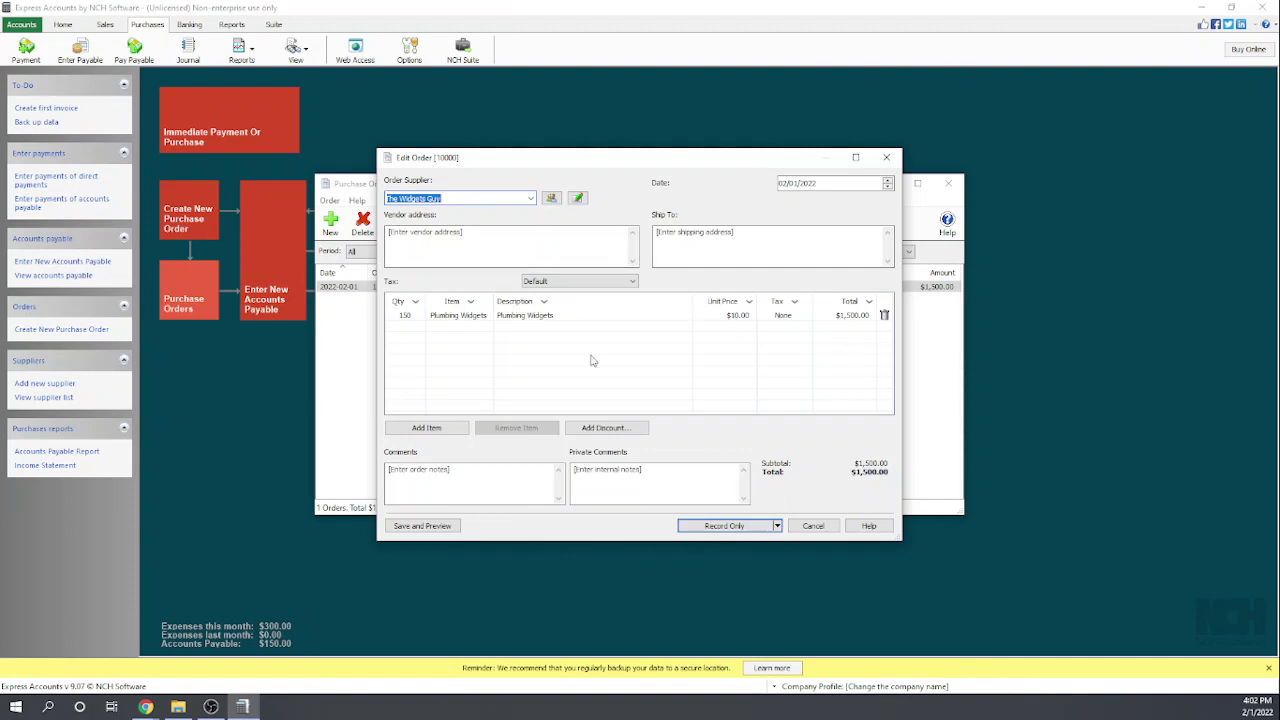
left_click(816, 527)
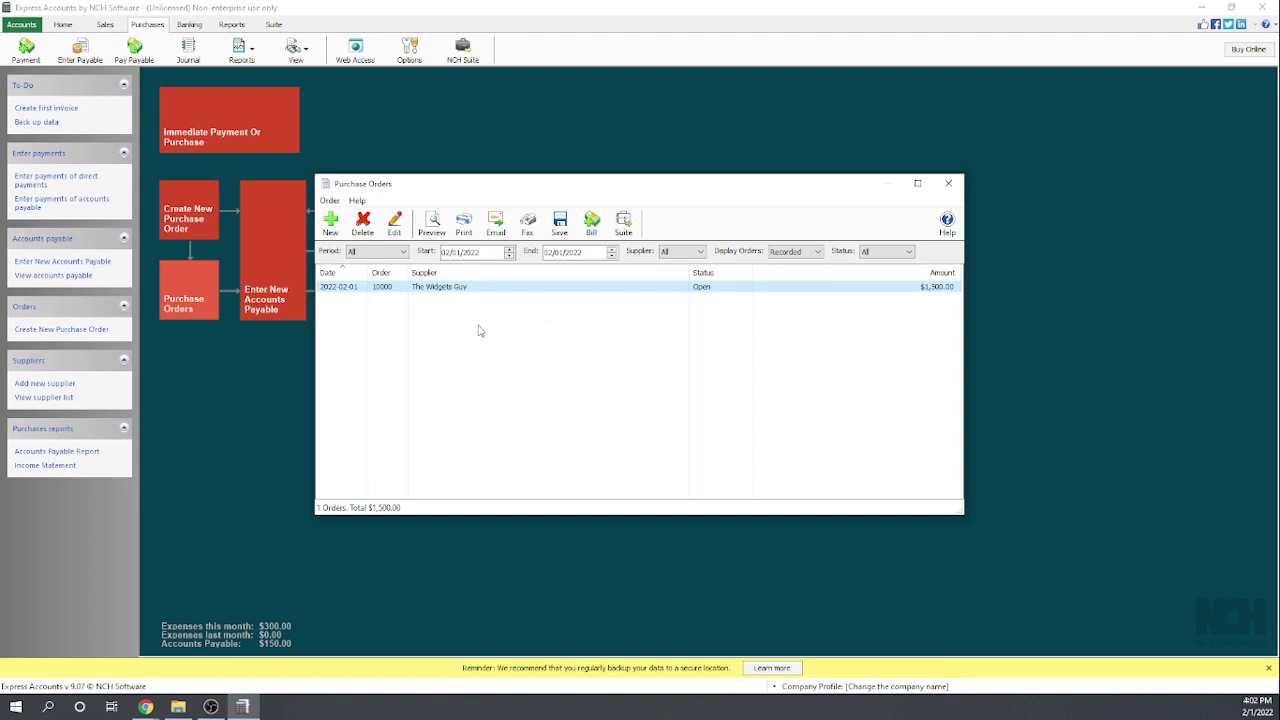
left_click(949, 184)
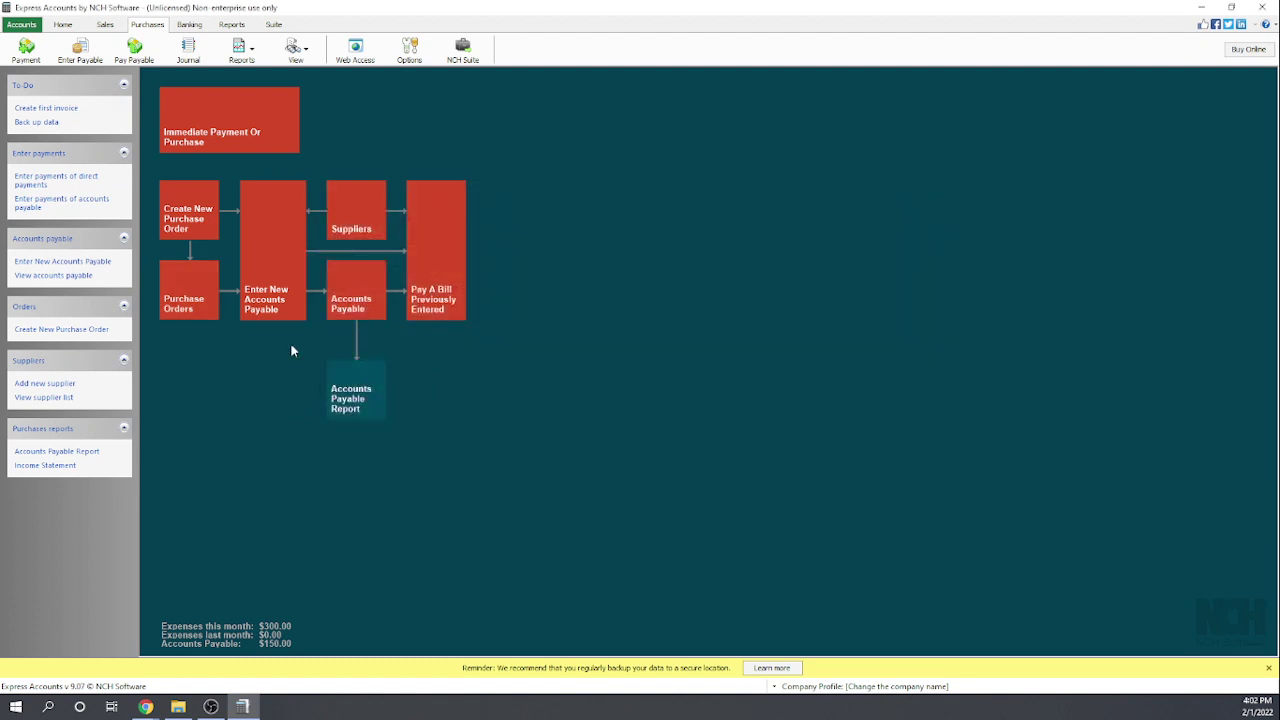
Start a new accounts payable entry for The Widgets Guy and select the supplier's open purchase order to link to it.
left_click(274, 269)
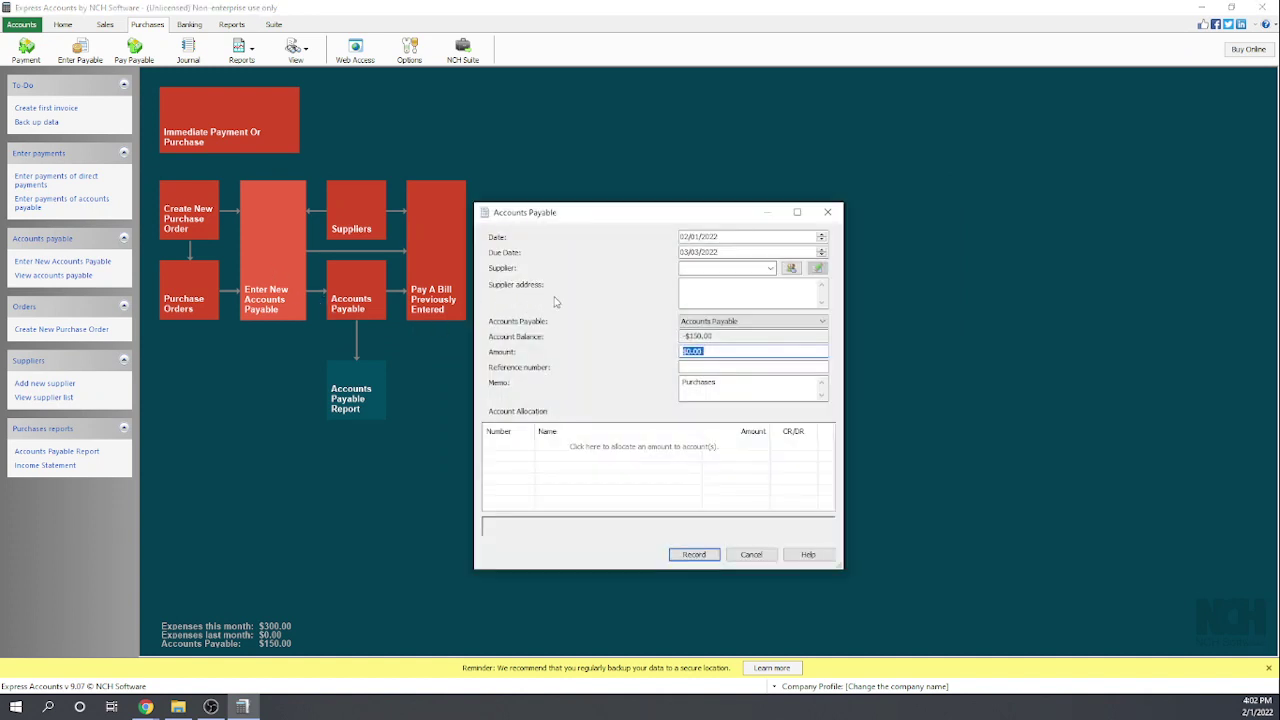
left_click(769, 268)
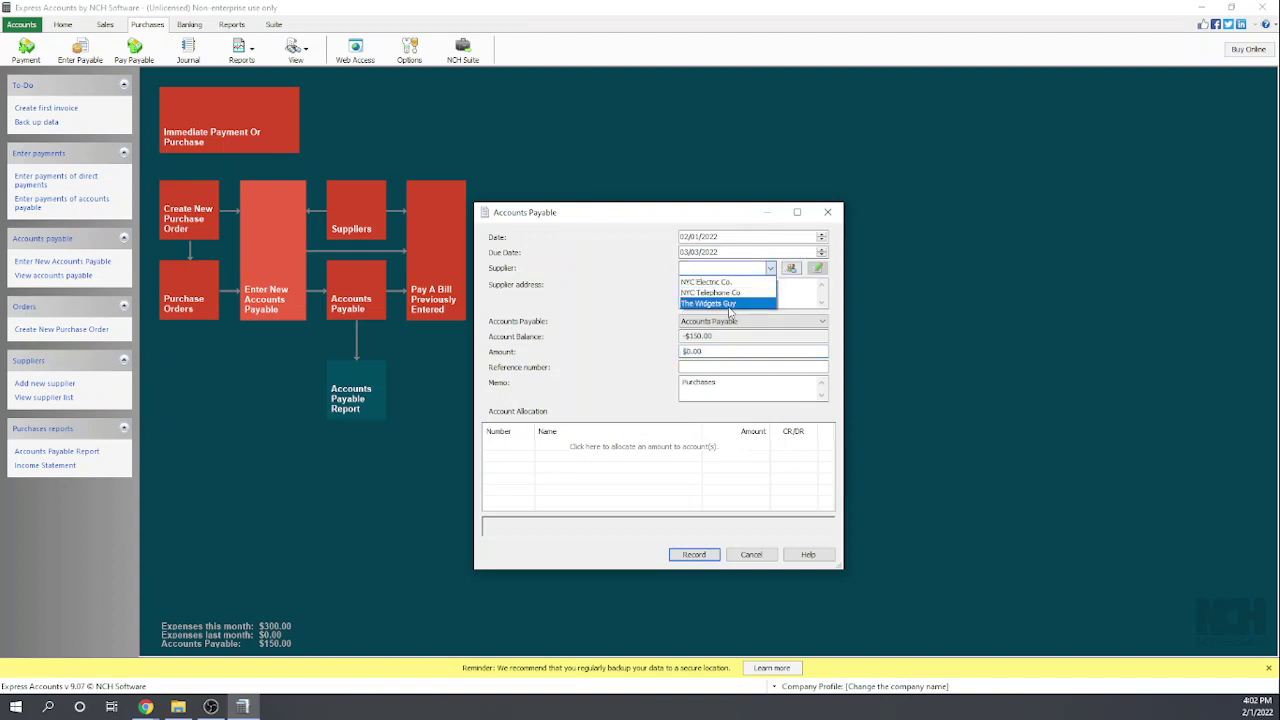
left_click(729, 304)
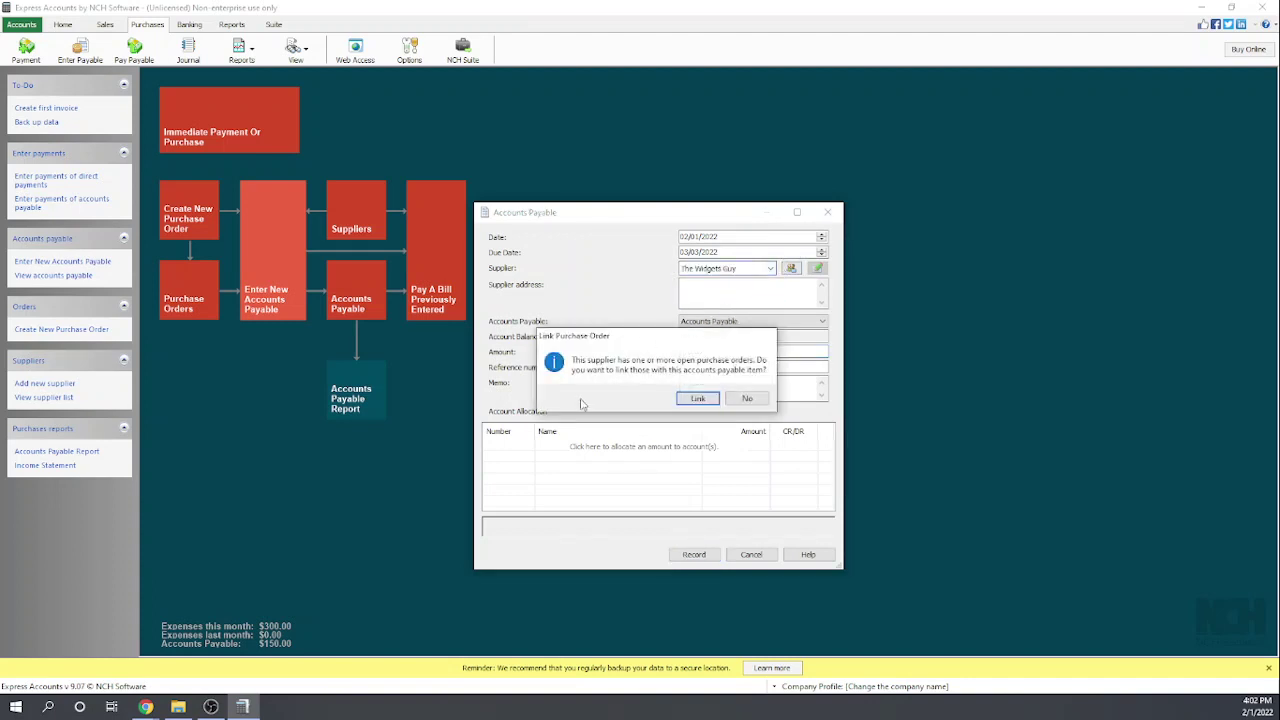
left_click(697, 399)
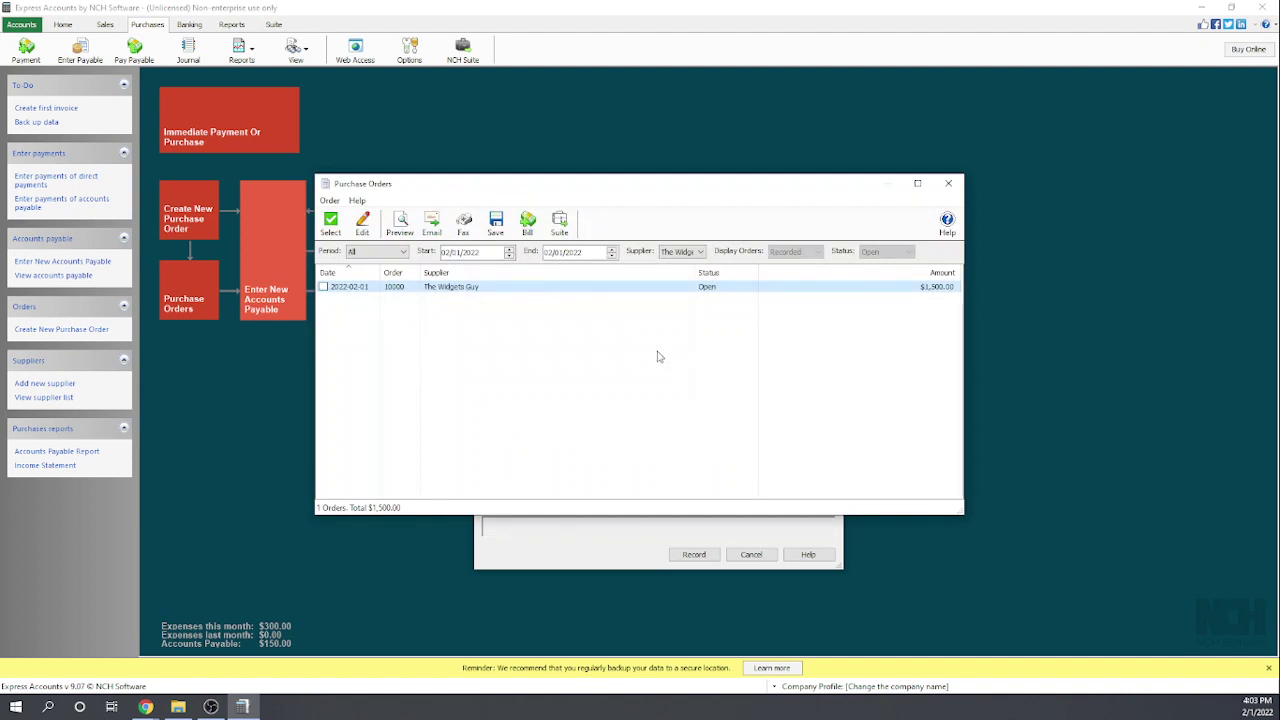
left_click(323, 289)
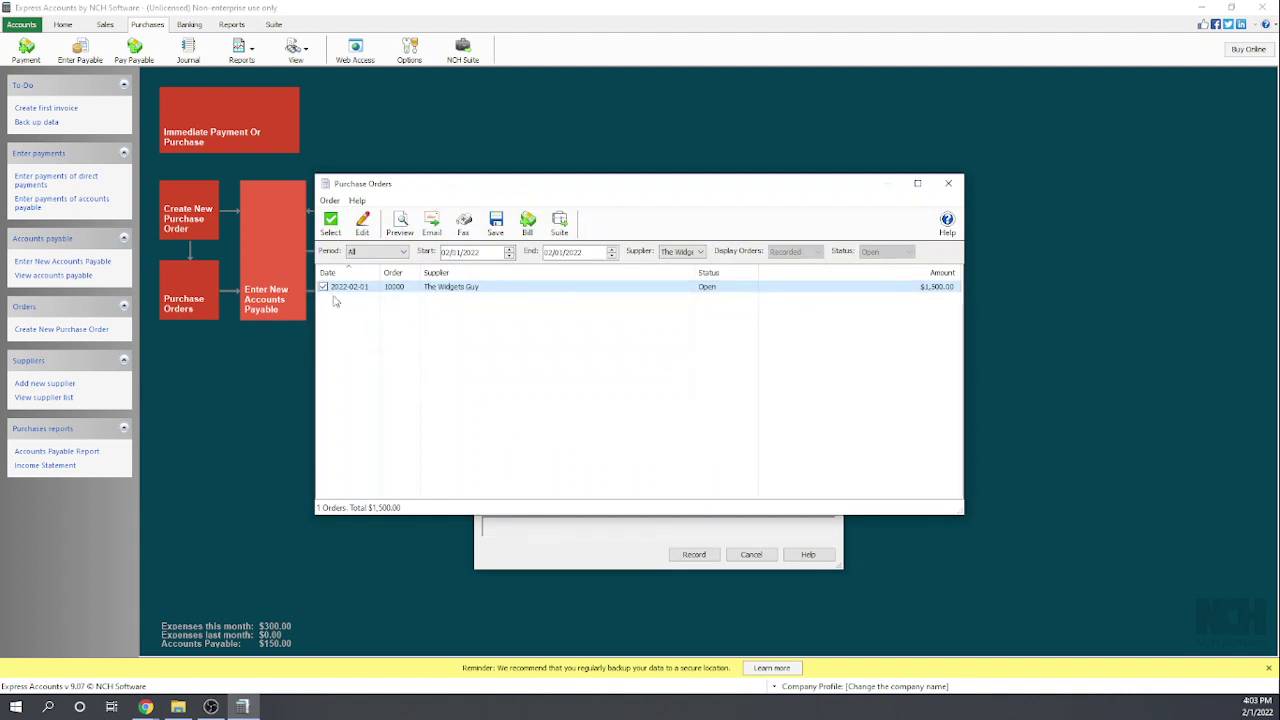
left_click(332, 229)
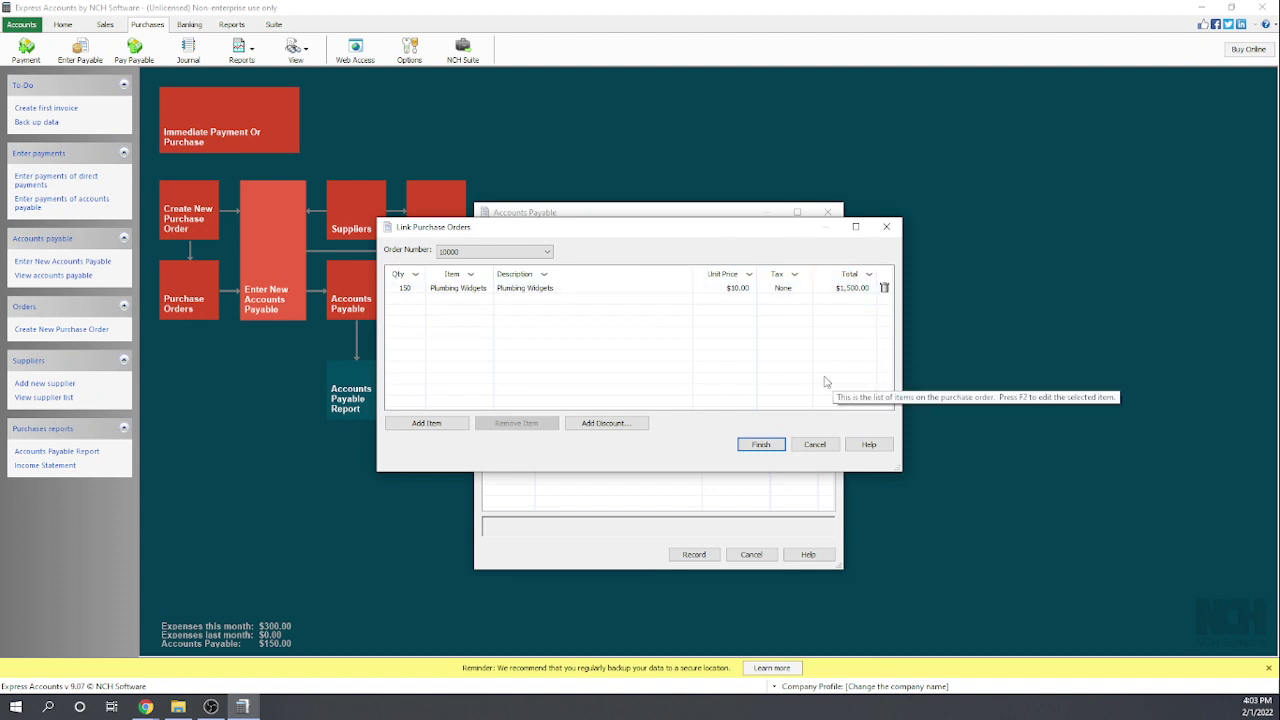
Set the Plumbing Widgets quantity on the linked order to 100, delete the stray blank line, and finish linking.
left_click(405, 288)
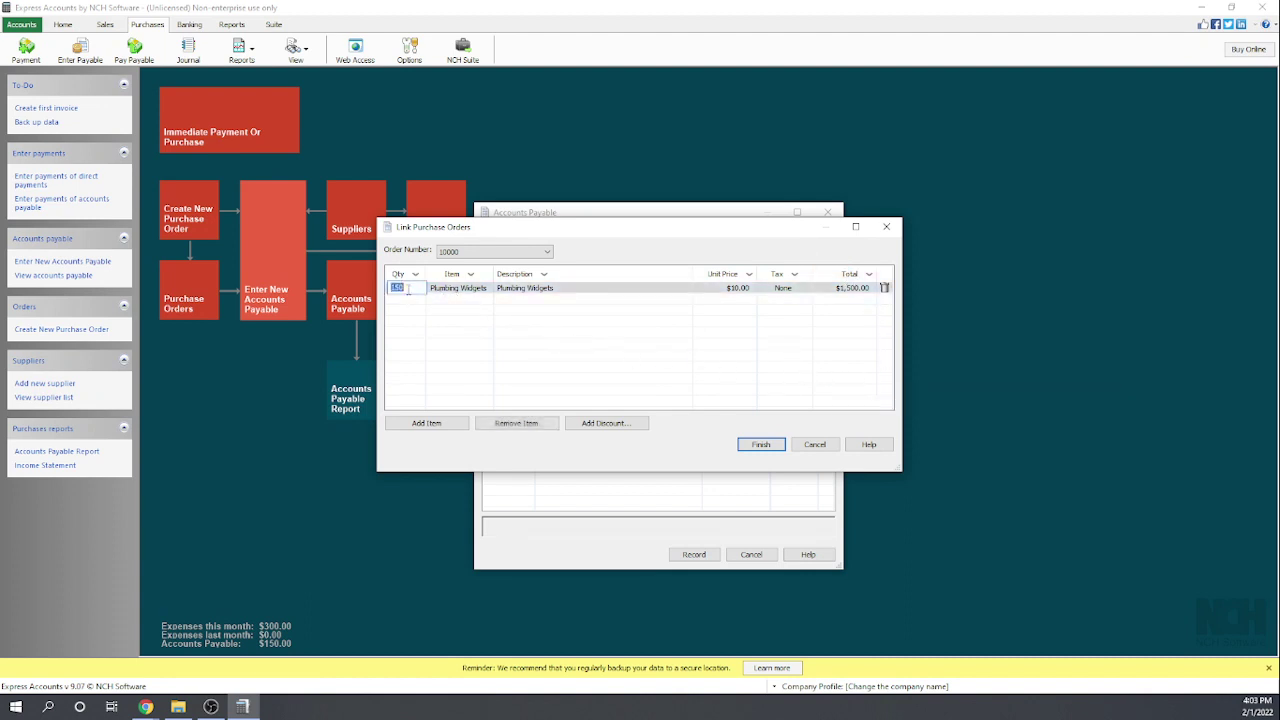
type("8")
left_click(468, 314)
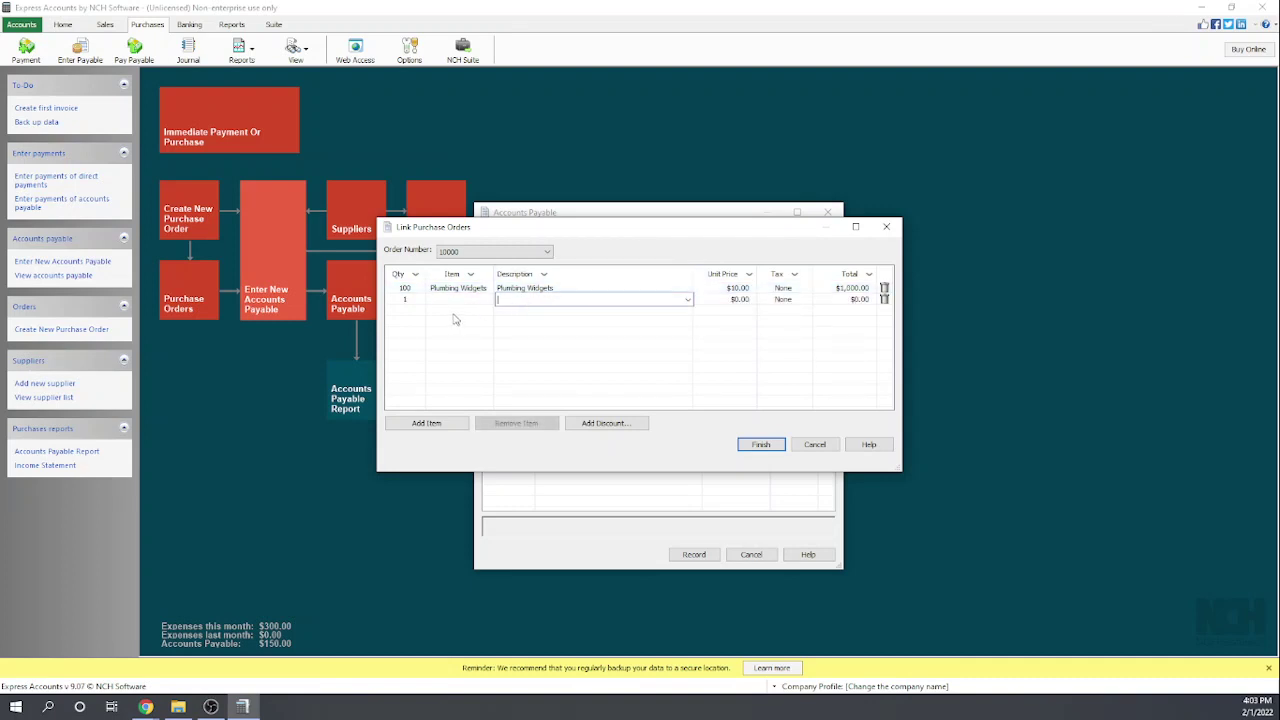
left_click(884, 298)
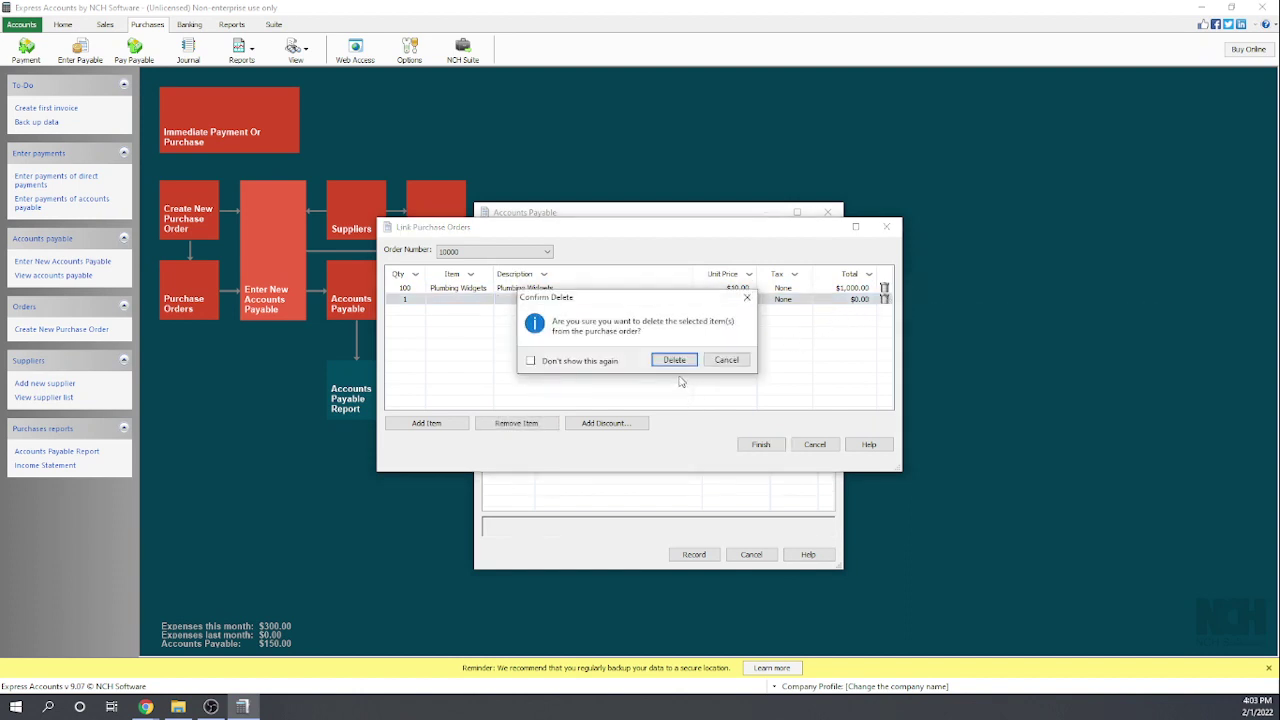
left_click(672, 360)
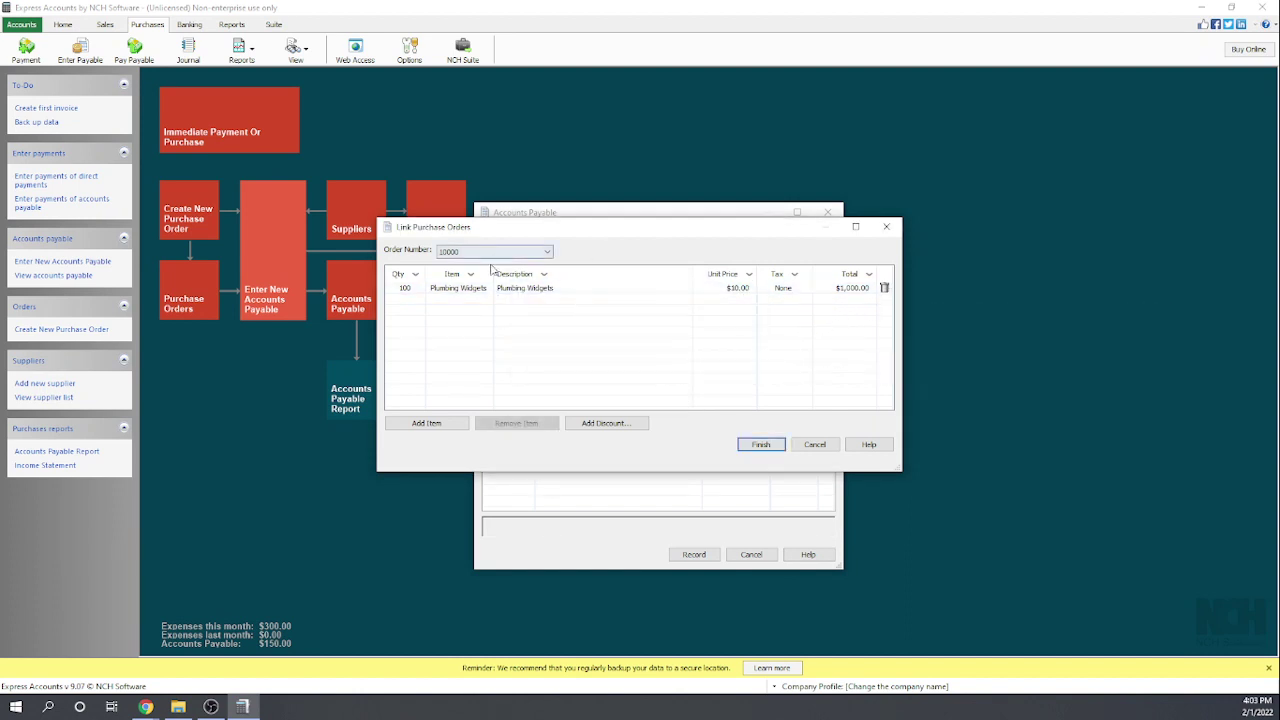
left_click(761, 445)
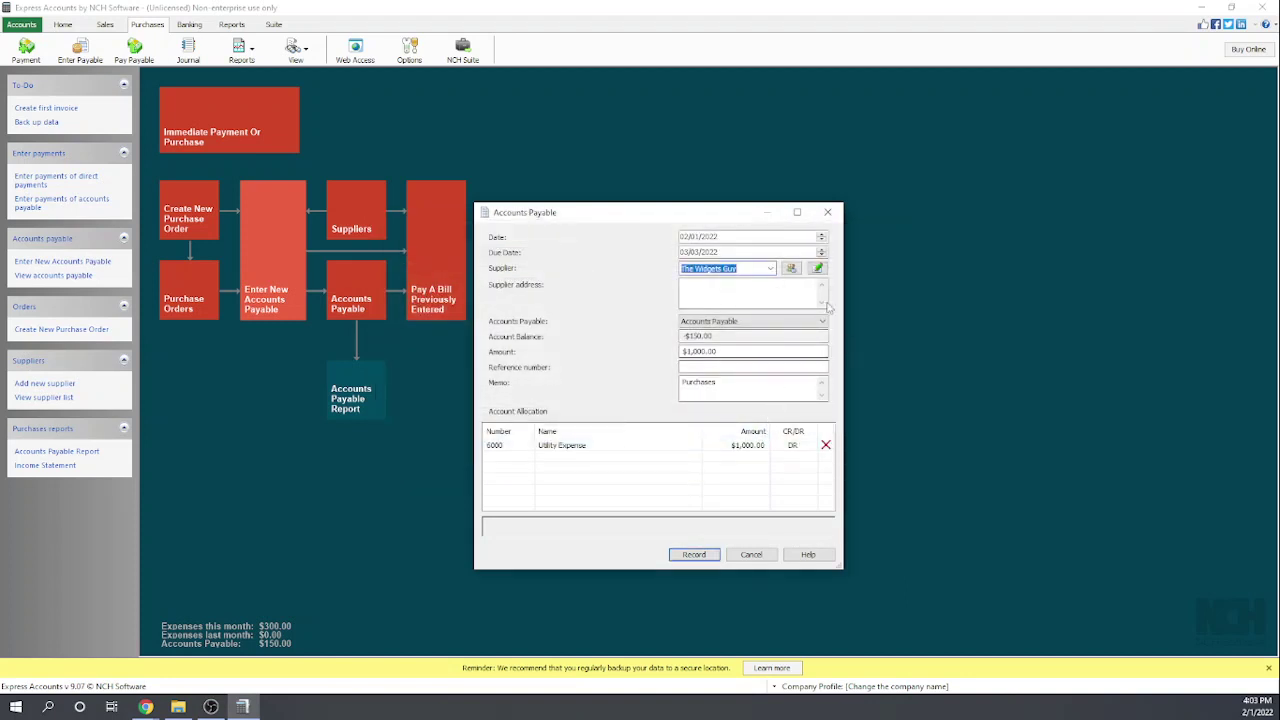
Allocate the payable to account 6110 General Products Purchased, record it, and close the entry form.
left_click(505, 452)
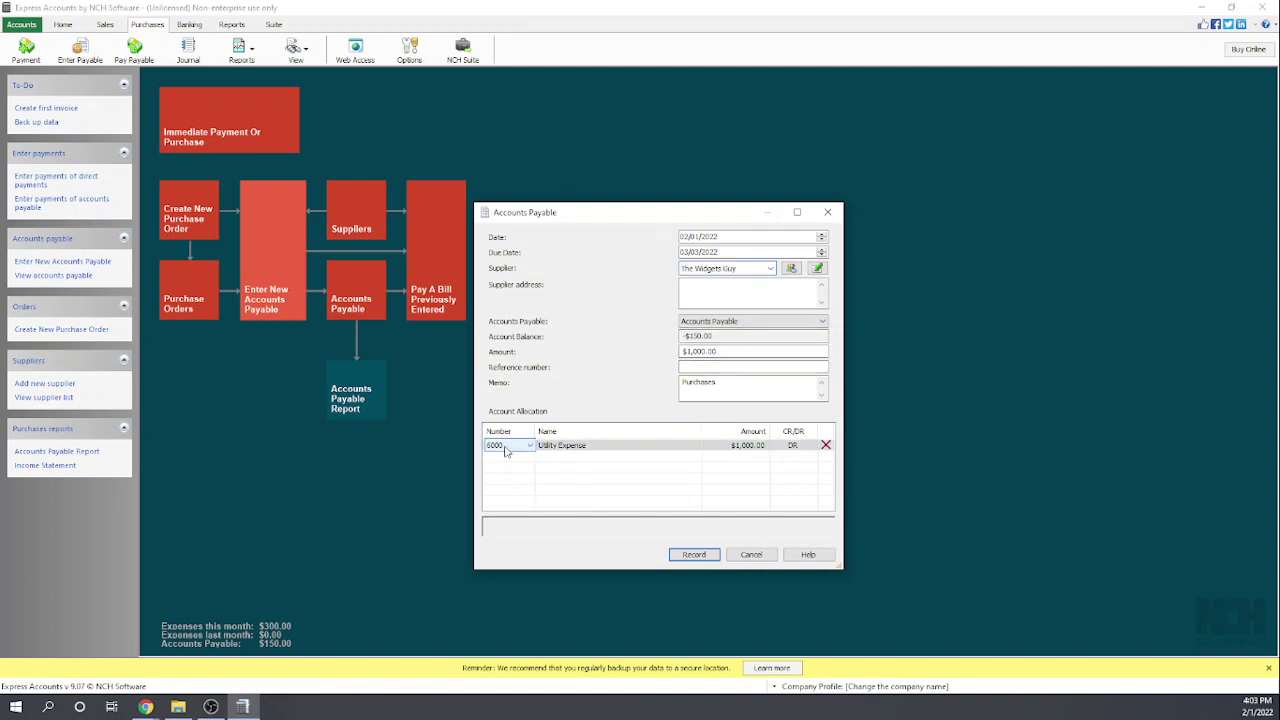
left_click(530, 446)
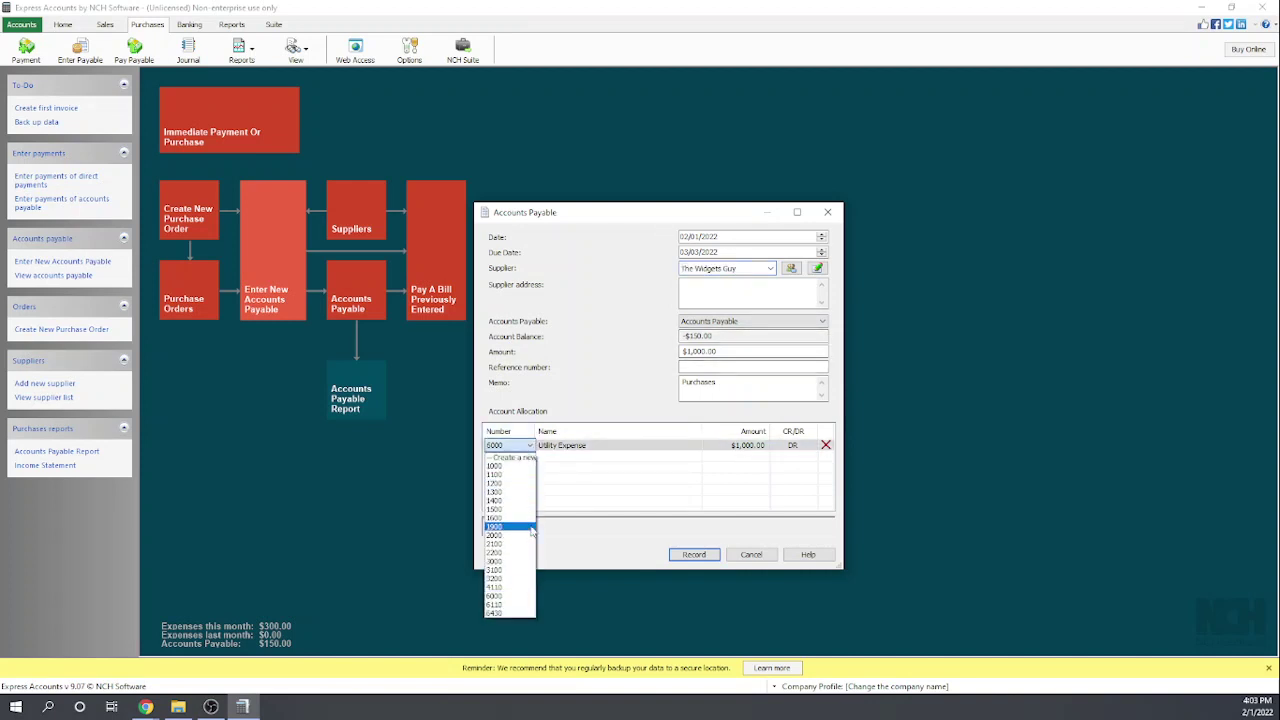
left_click(503, 605)
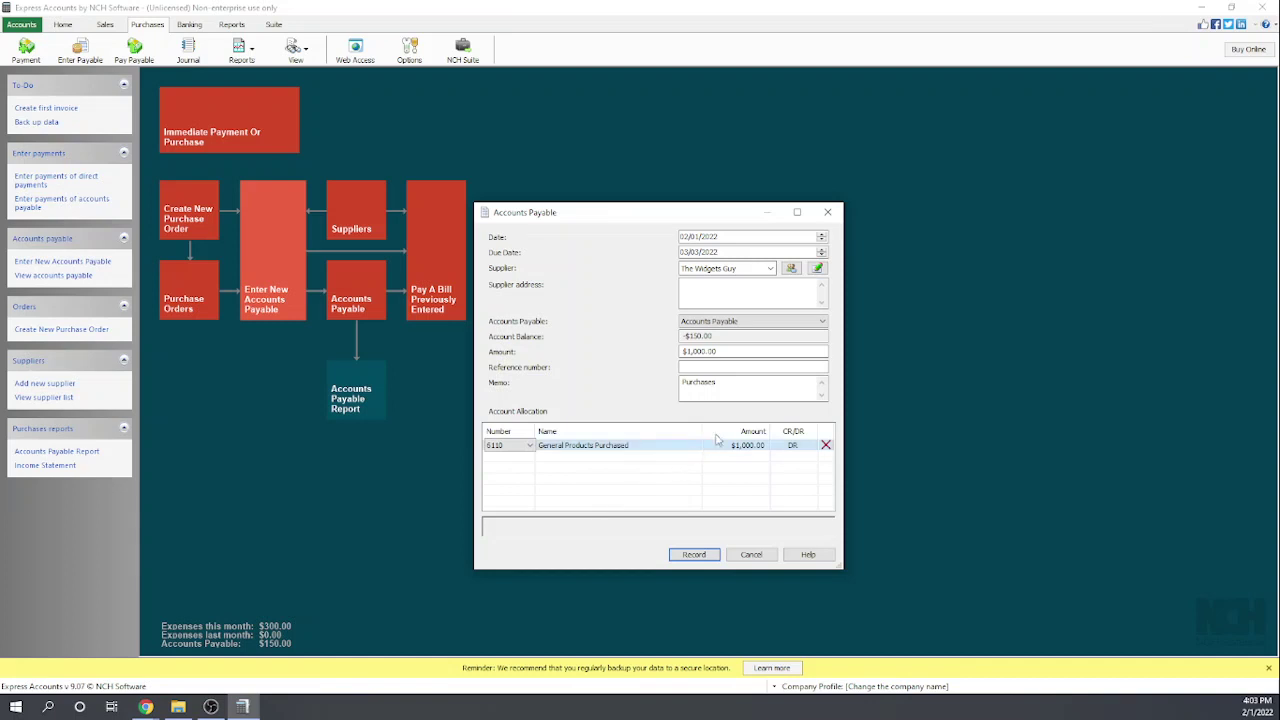
left_click(694, 556)
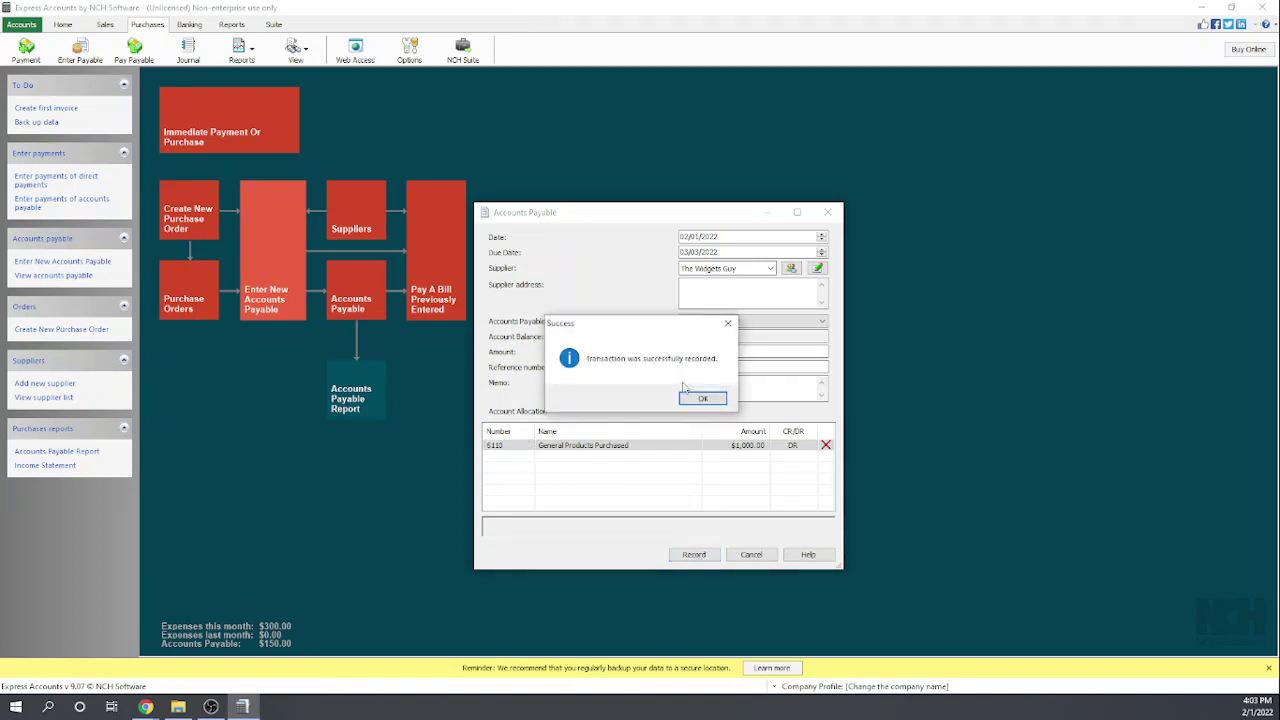
left_click(700, 398)
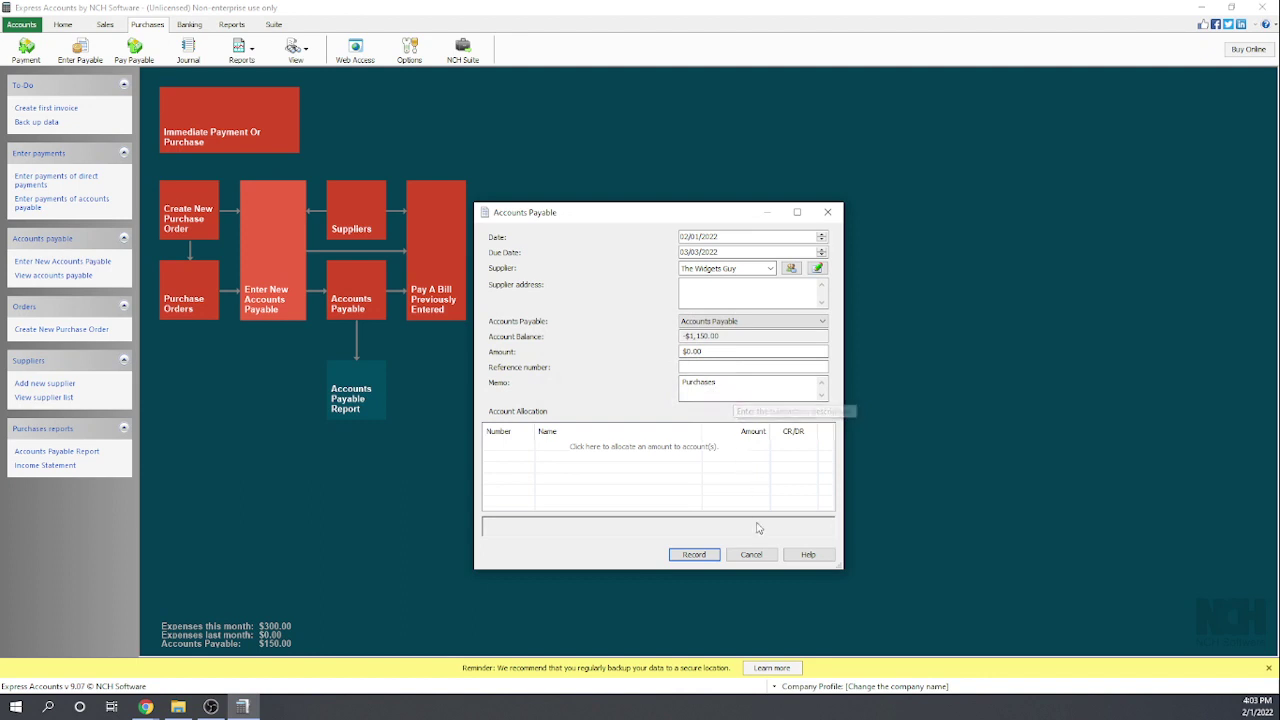
left_click(752, 556)
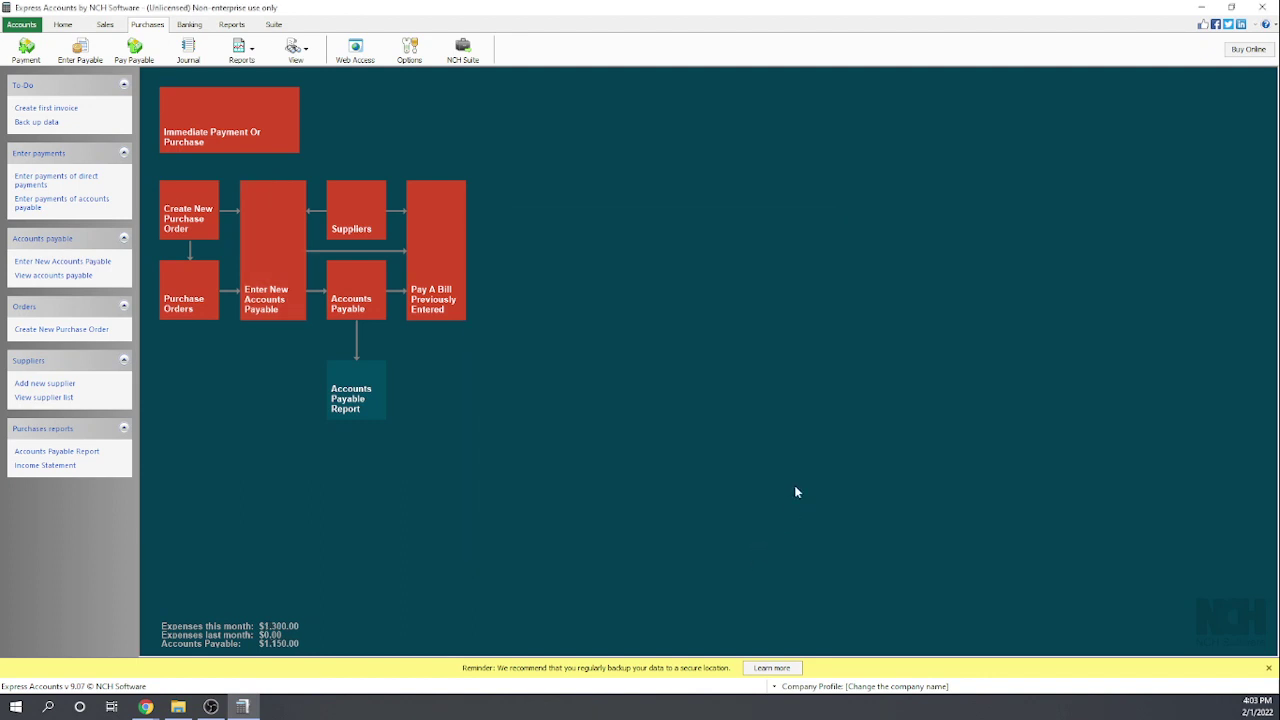
Start a new purchase order from the purchase orders list with The Widgets Guy as supplier, keeping Qty as the quantity column header.
left_click(193, 294)
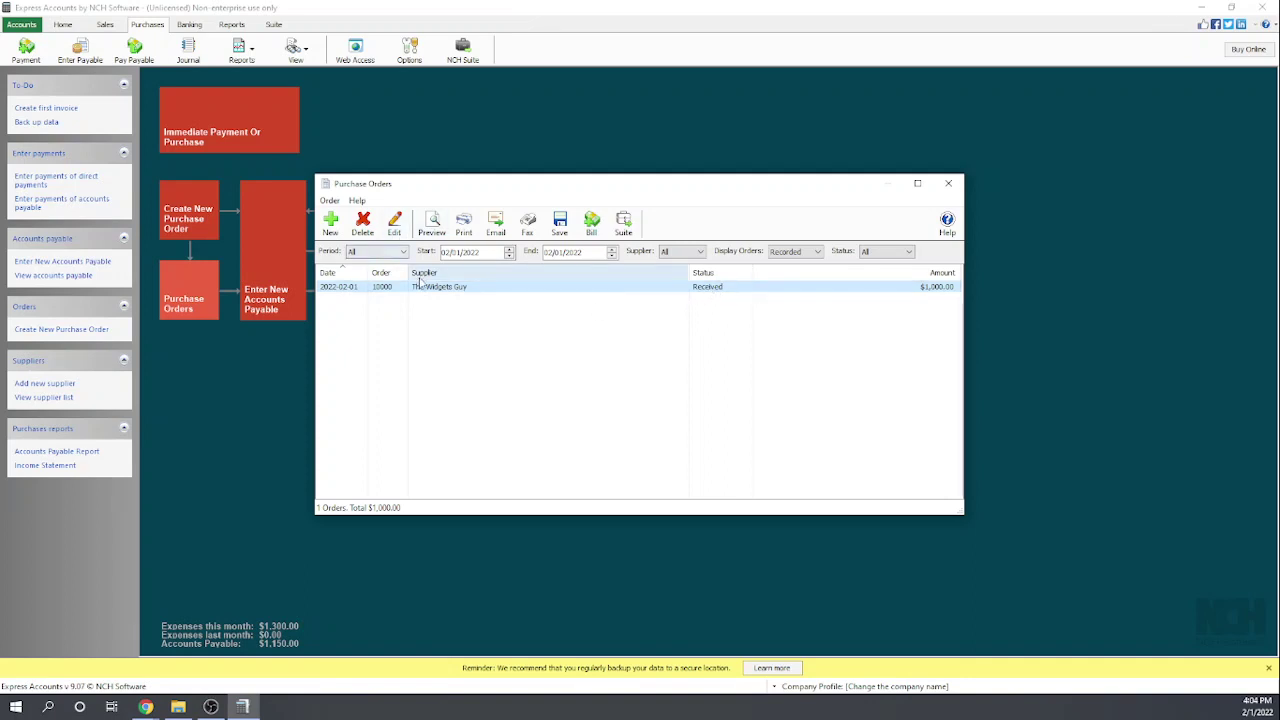
left_click(336, 226)
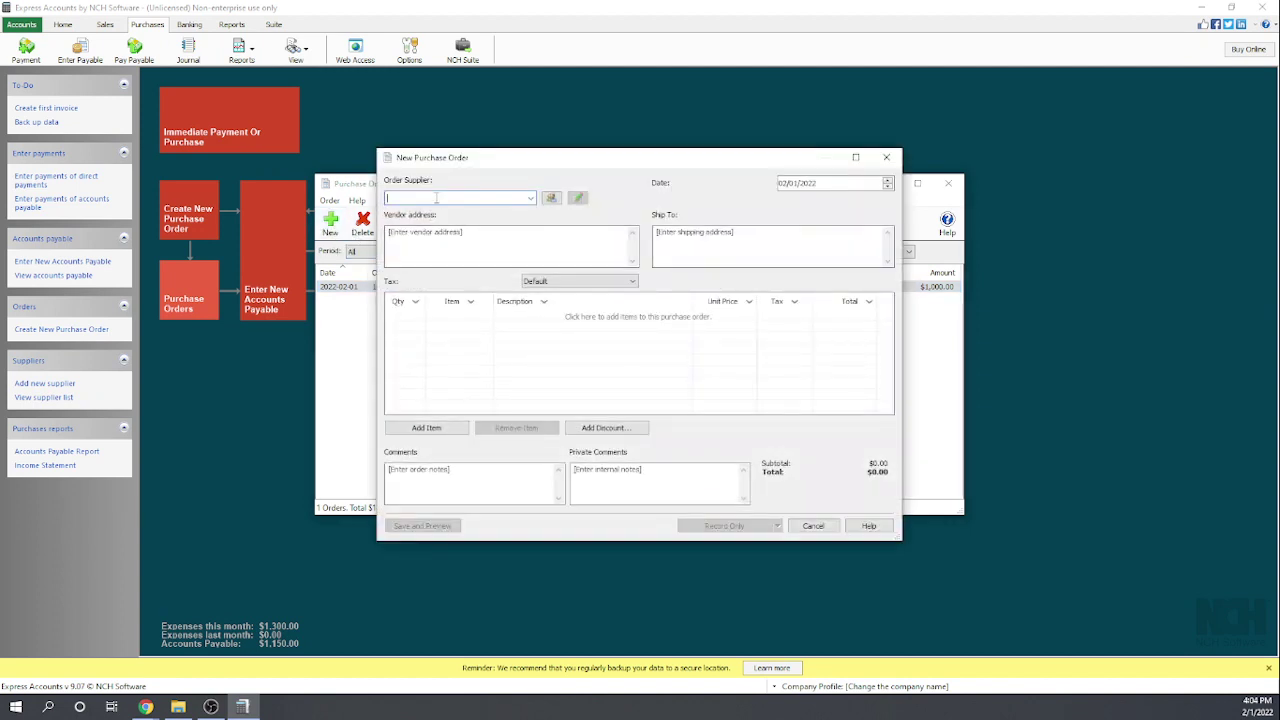
left_click(530, 198)
left_click(476, 234)
left_click(414, 302)
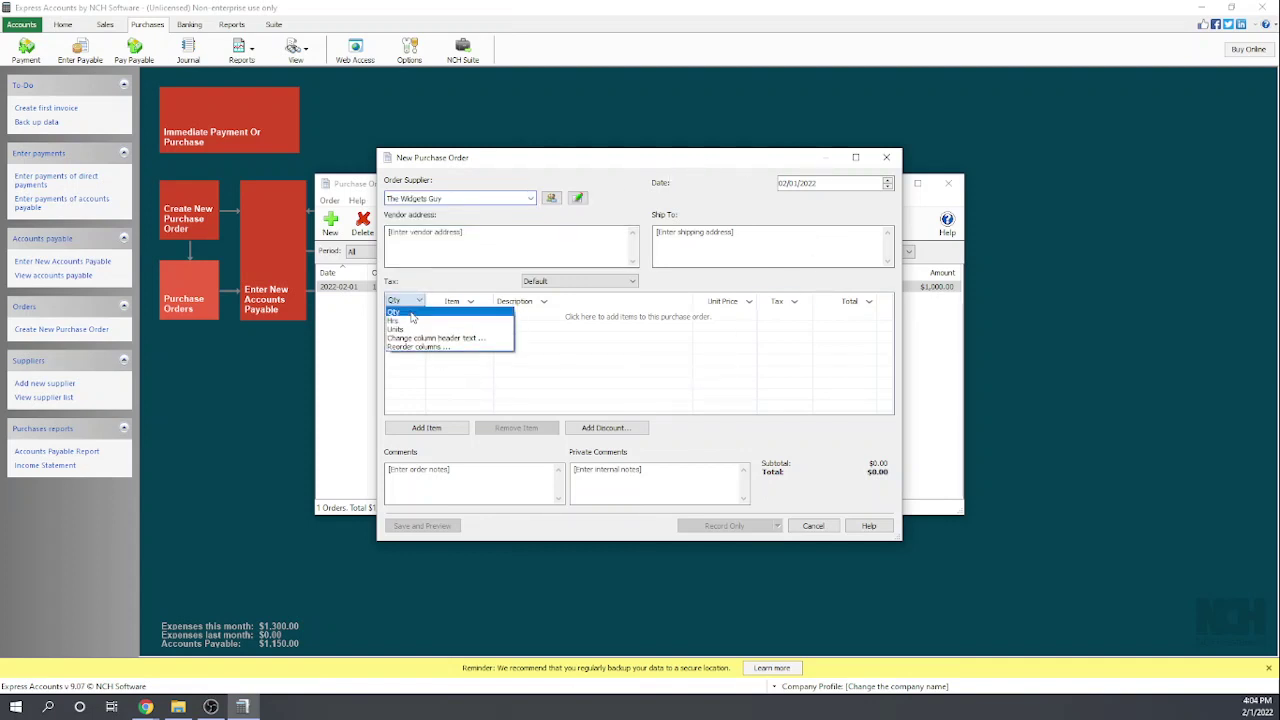
left_click(432, 312)
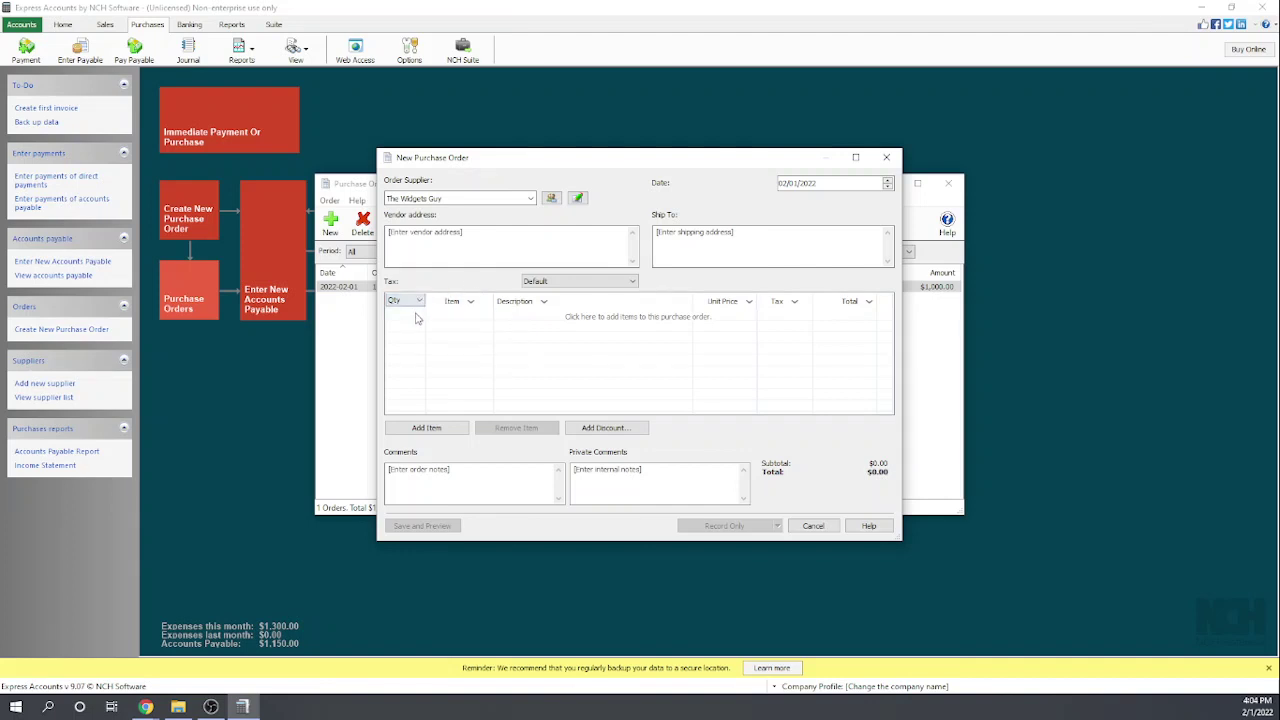
Add 50 Plumbing Widgets to the purchase order, record it without sending, and close the purchase orders list.
left_click(419, 316)
type("5")
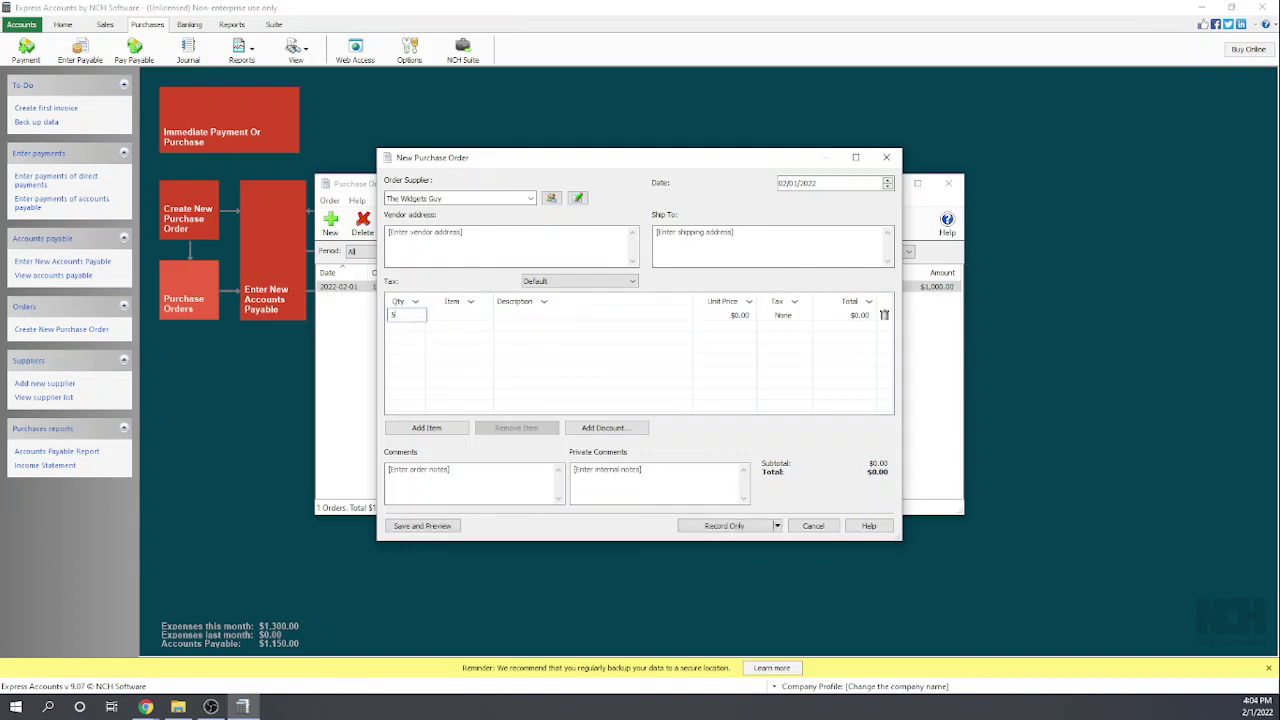
type("0")
left_click(458, 316)
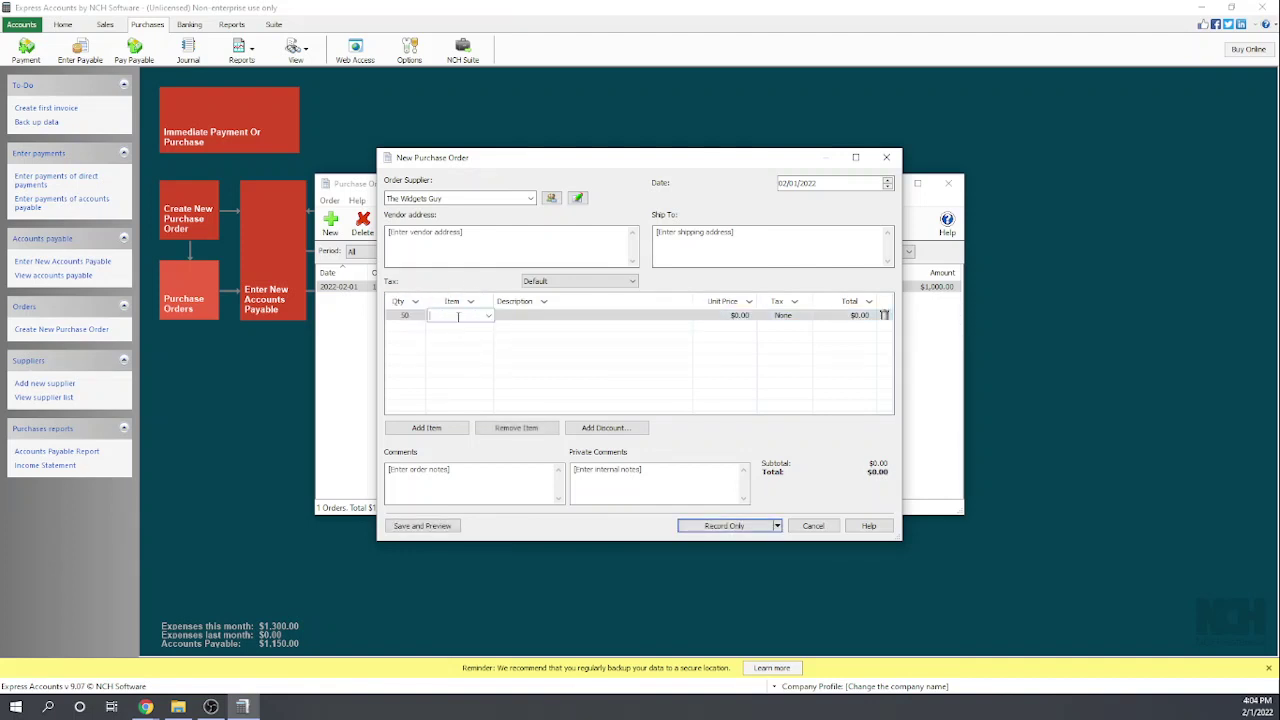
left_click(490, 316)
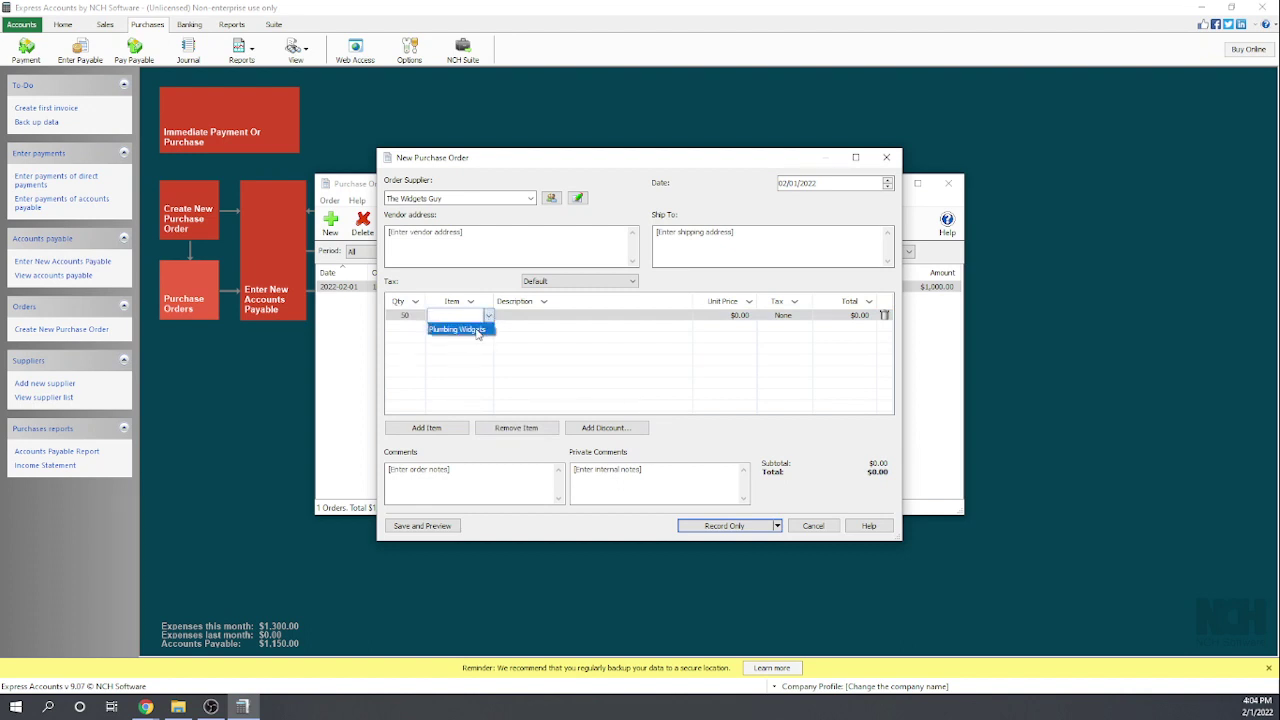
left_click(477, 330)
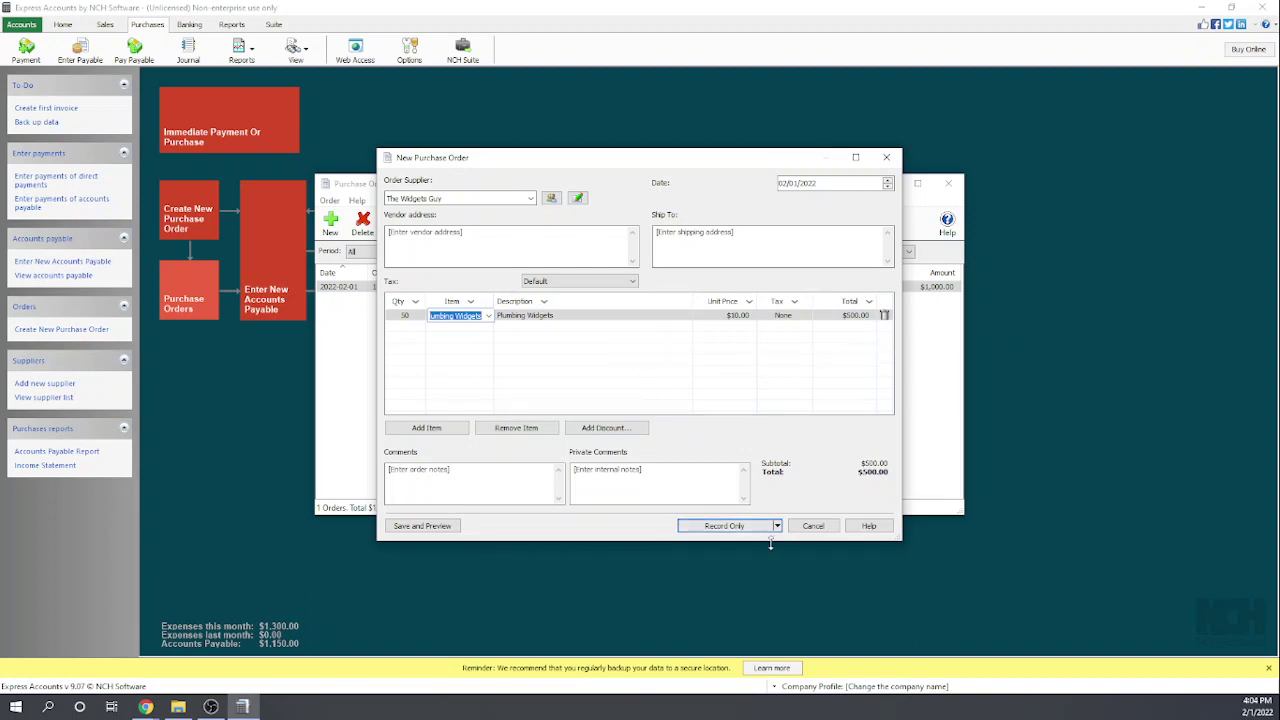
left_click(736, 526)
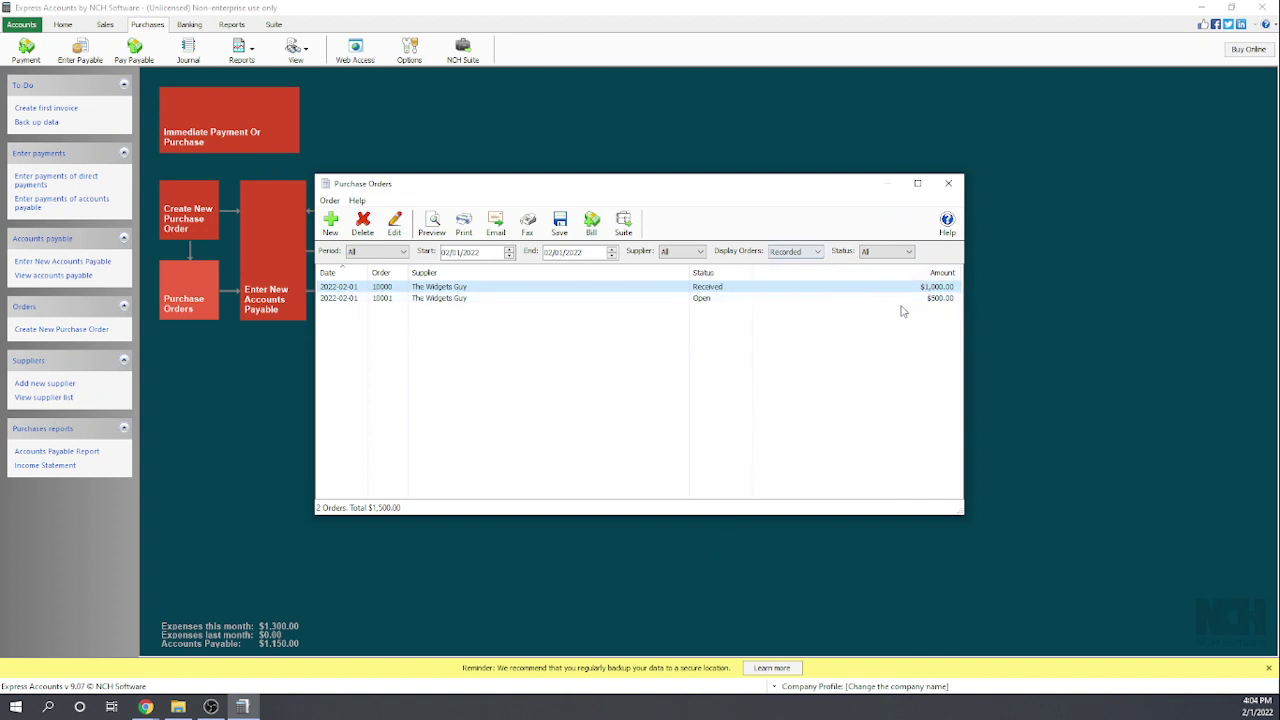
left_click(949, 185)
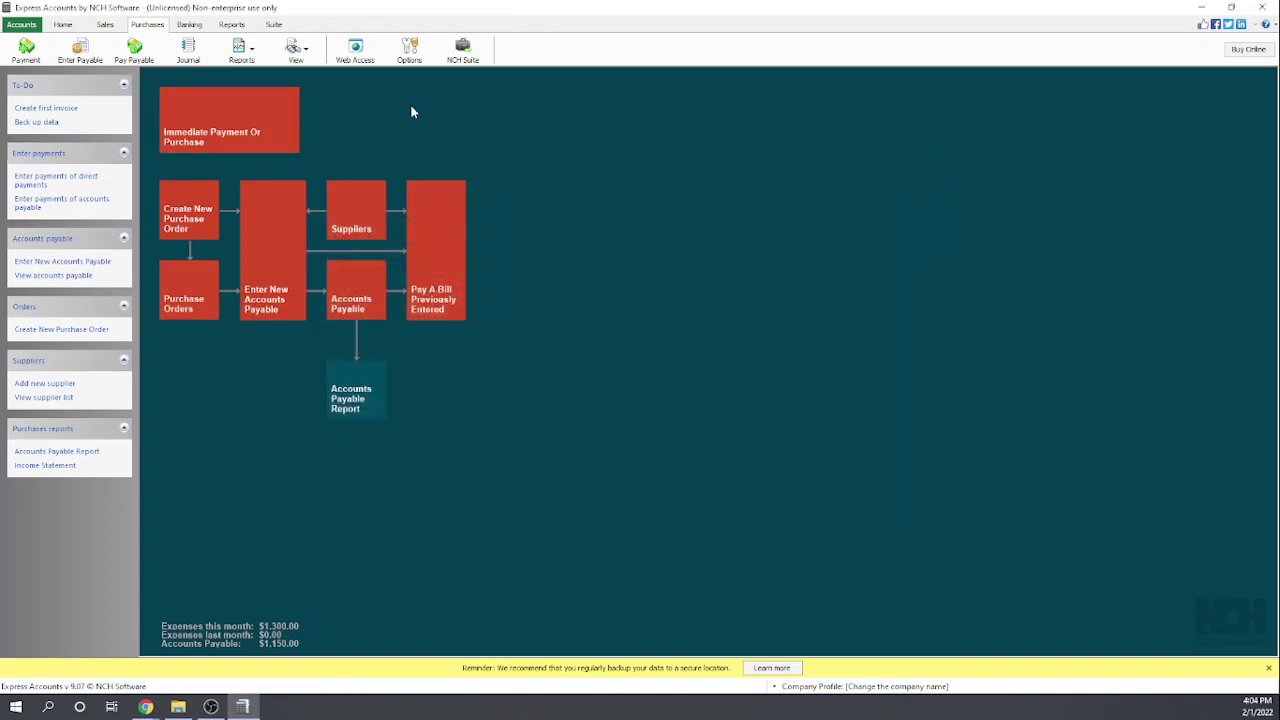
Check the Plumbing Widgets quantity in the sales items list, and close the list.
left_click(105, 25)
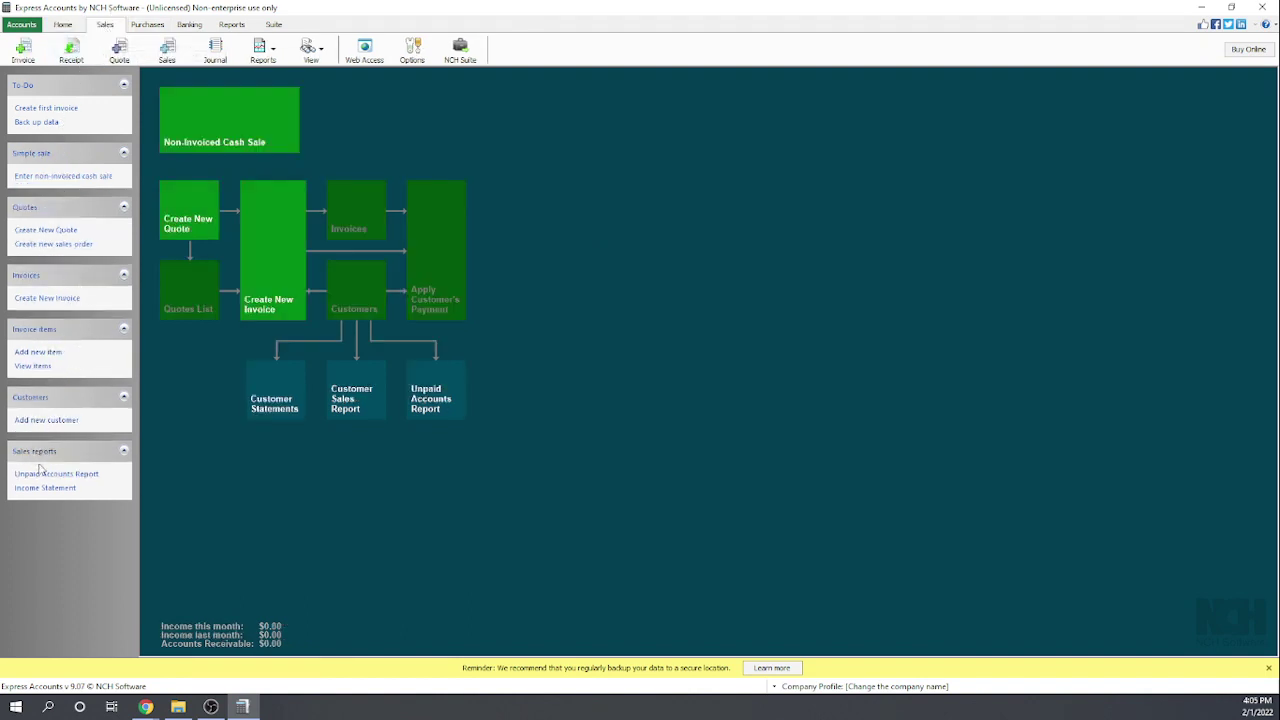
left_click(37, 366)
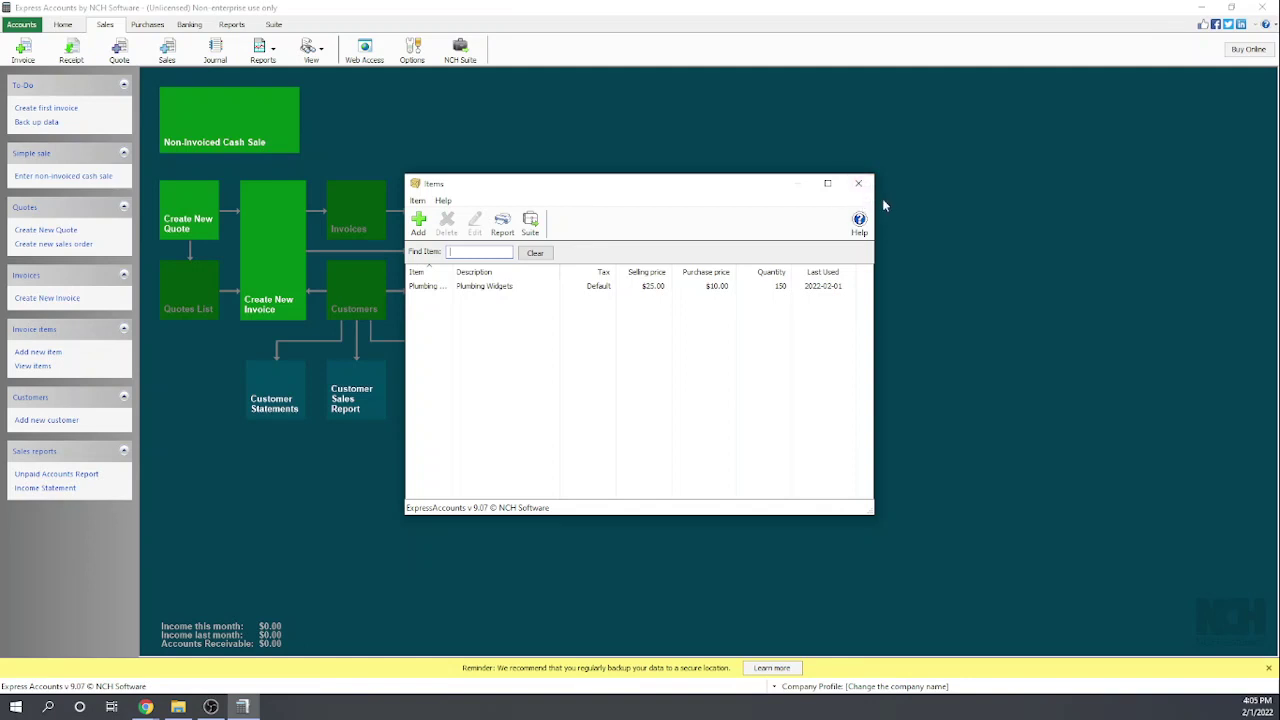
left_click(858, 183)
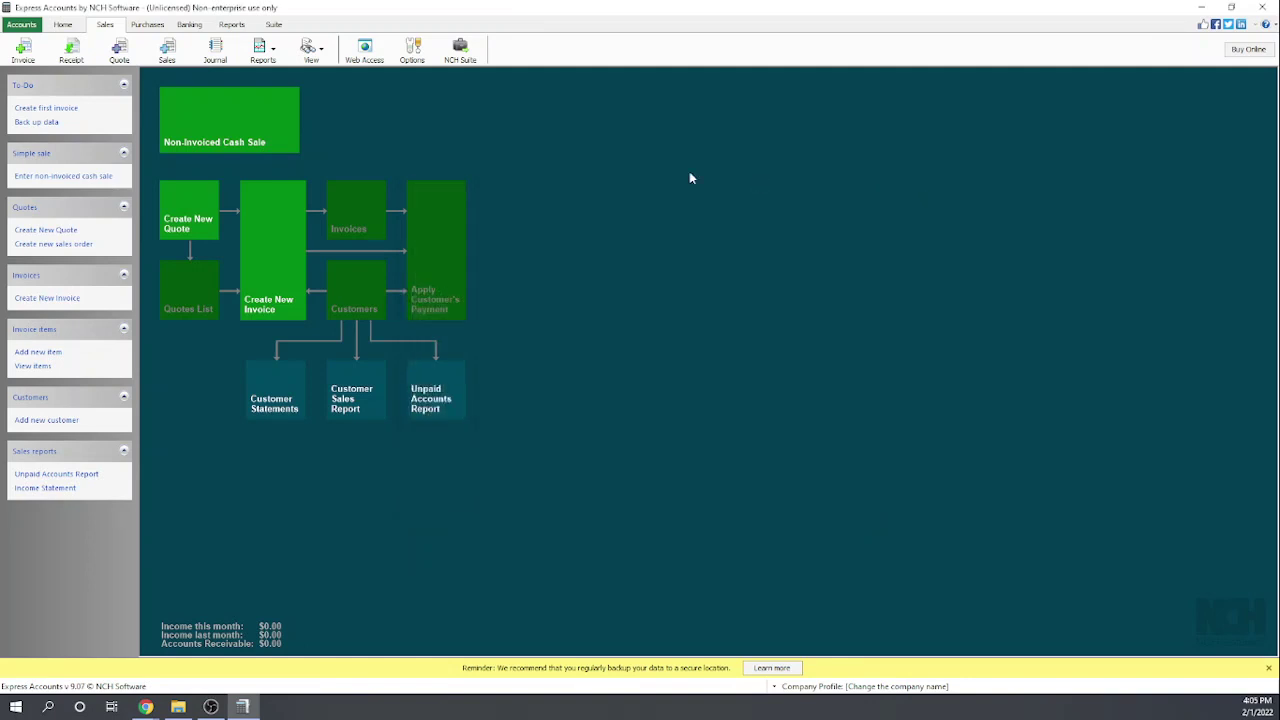
Run the Inventory Report sorted by Qty in descending order, review the Plumbing Widgets stock, and close it.
left_click(233, 25)
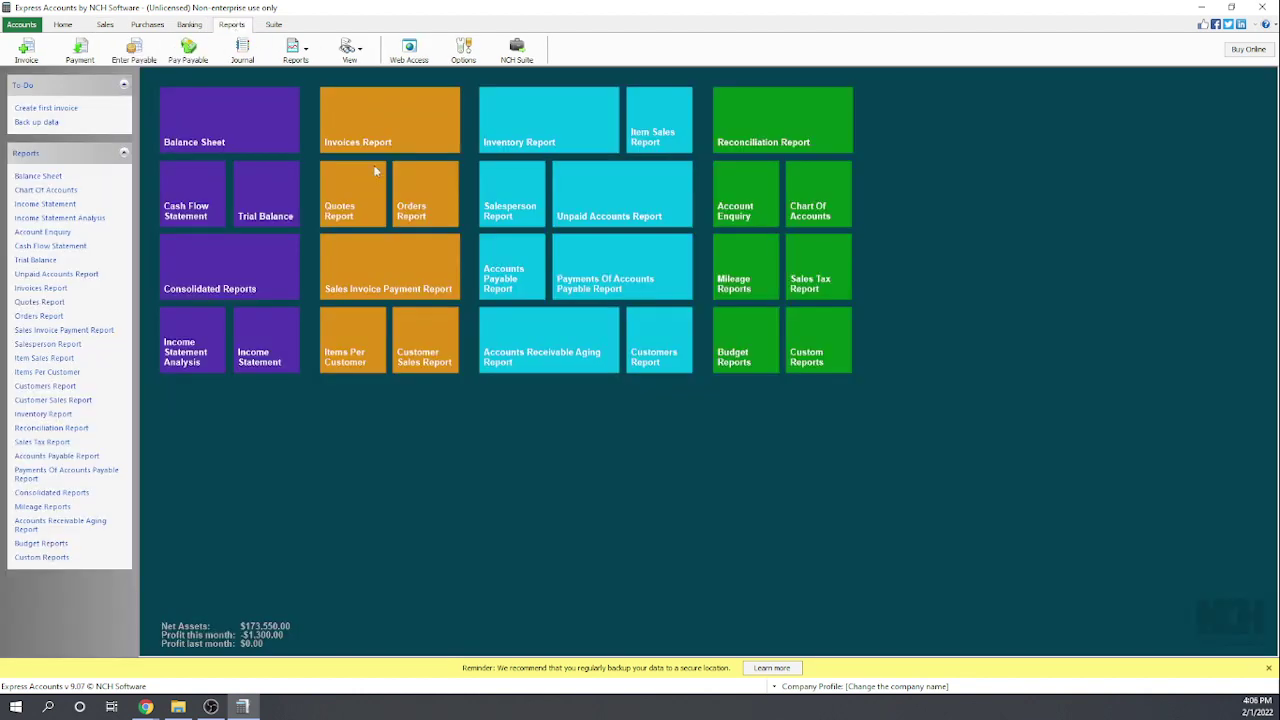
left_click(545, 127)
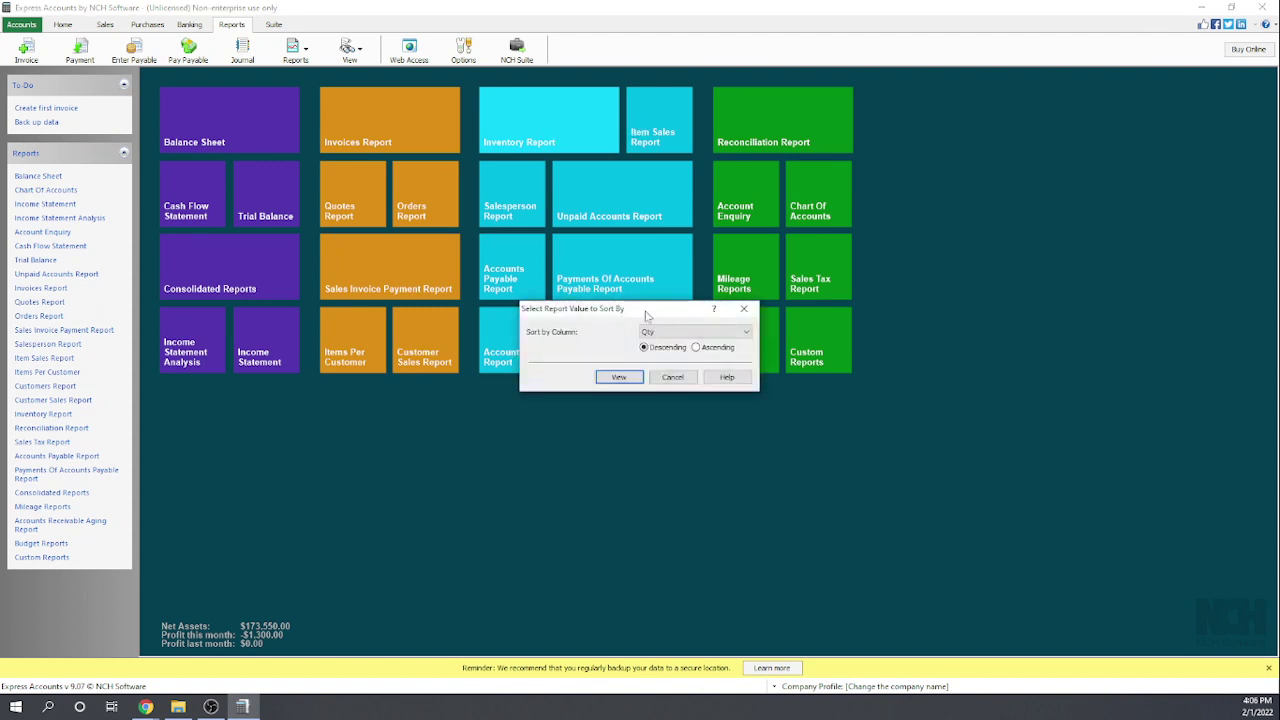
left_click(620, 378)
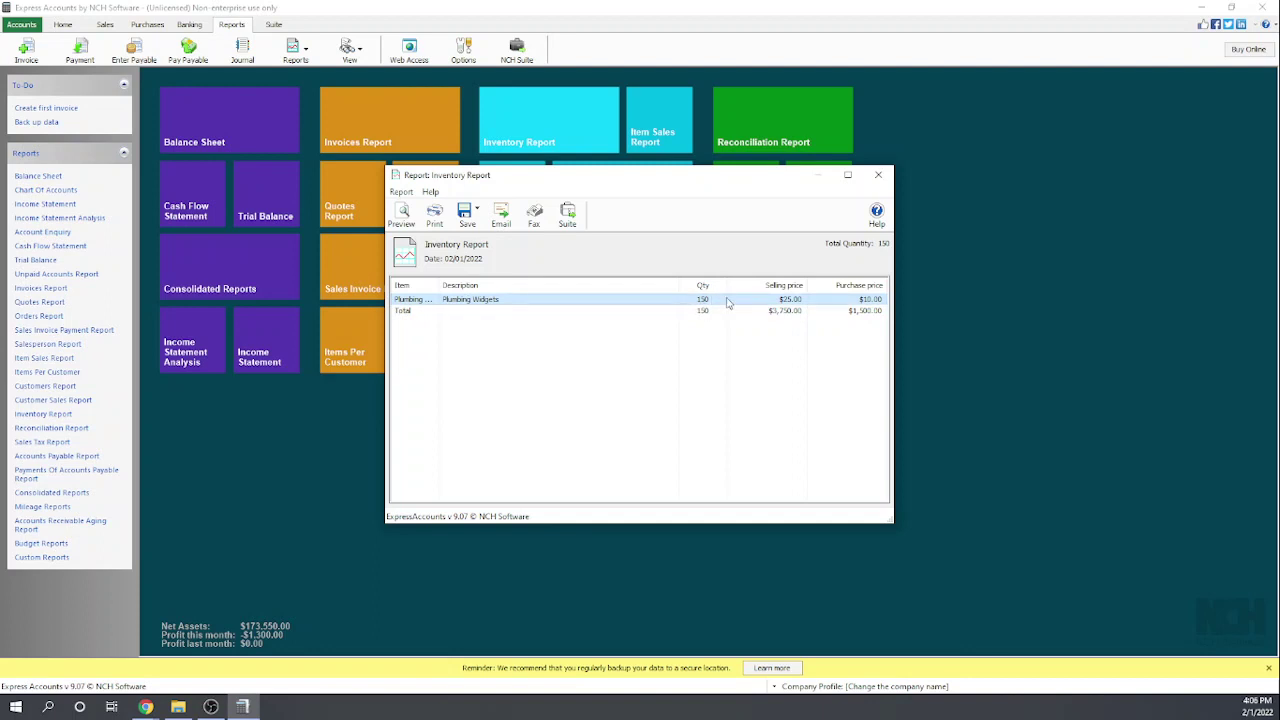
left_click(880, 177)
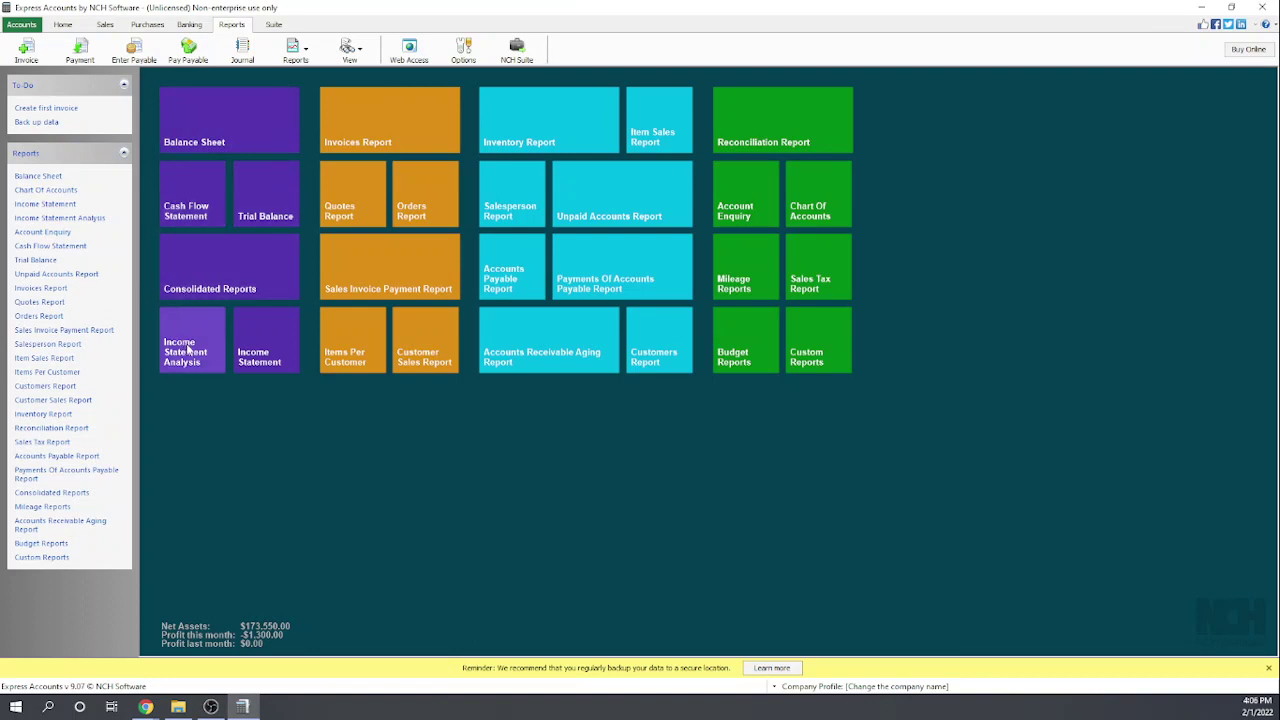
View the Income Statement for this month to examine how the inventory purchase is recorded, and close it.
left_click(275, 364)
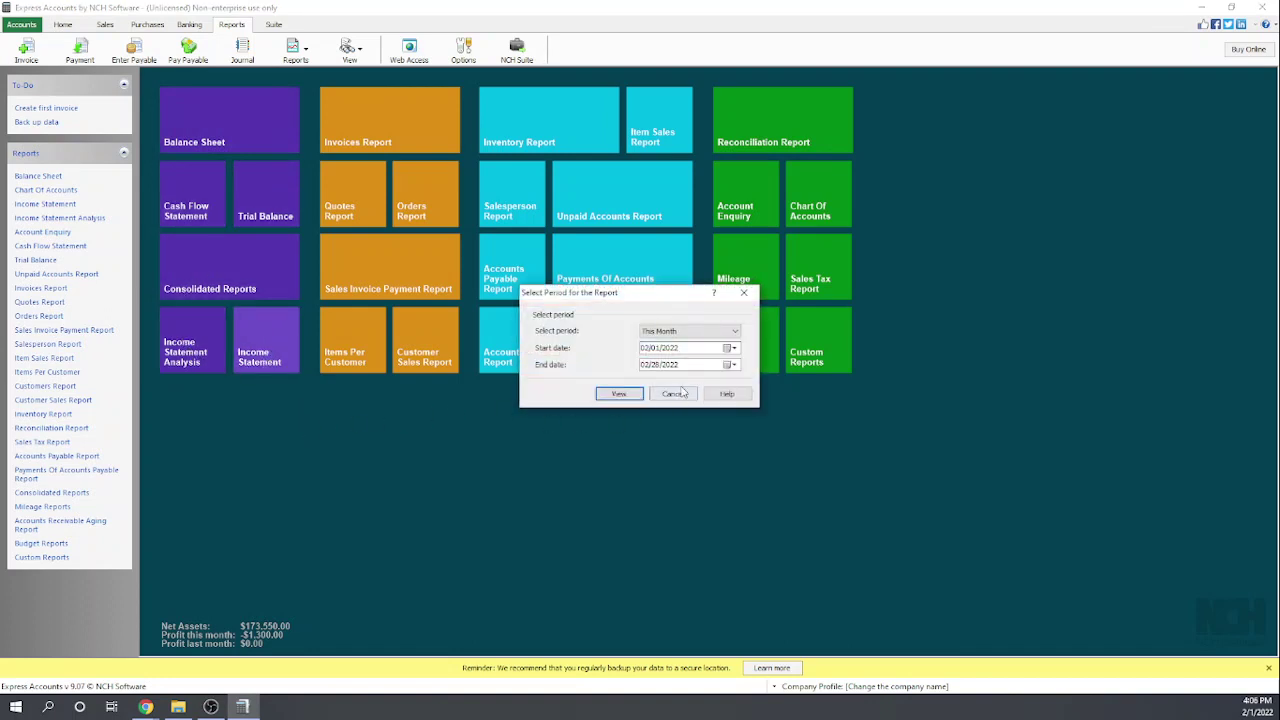
left_click(620, 393)
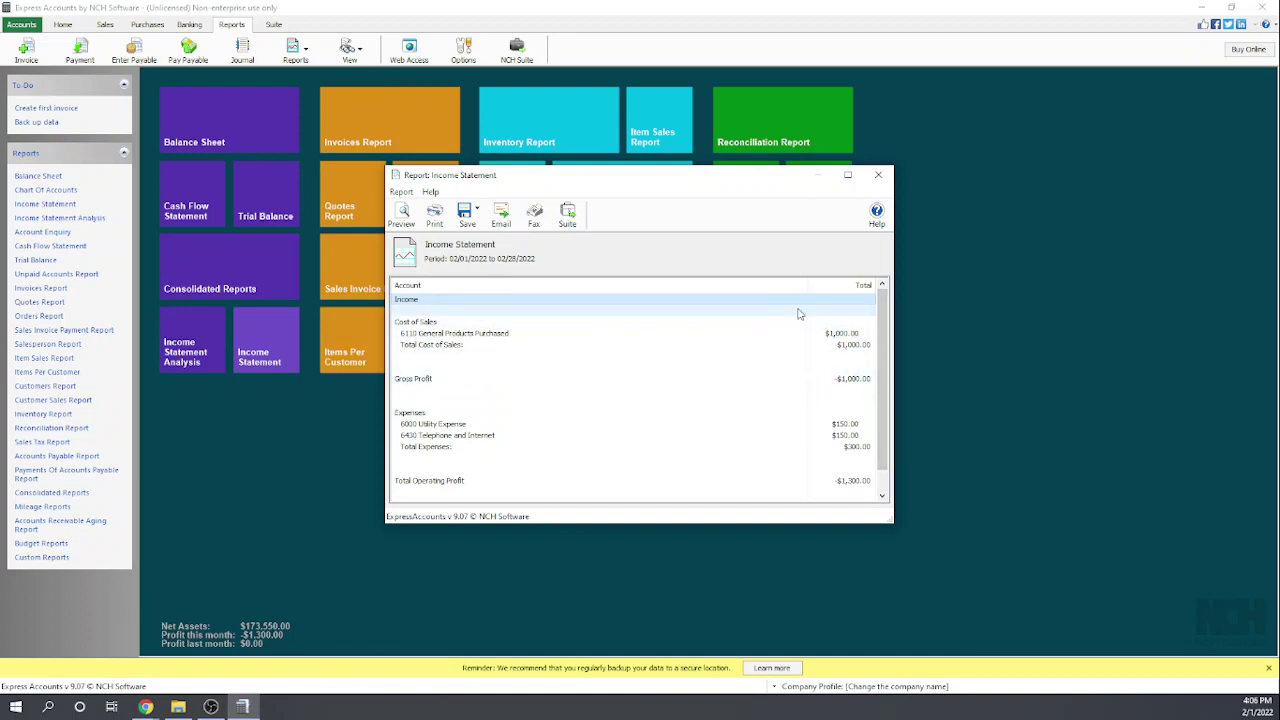
left_click(880, 176)
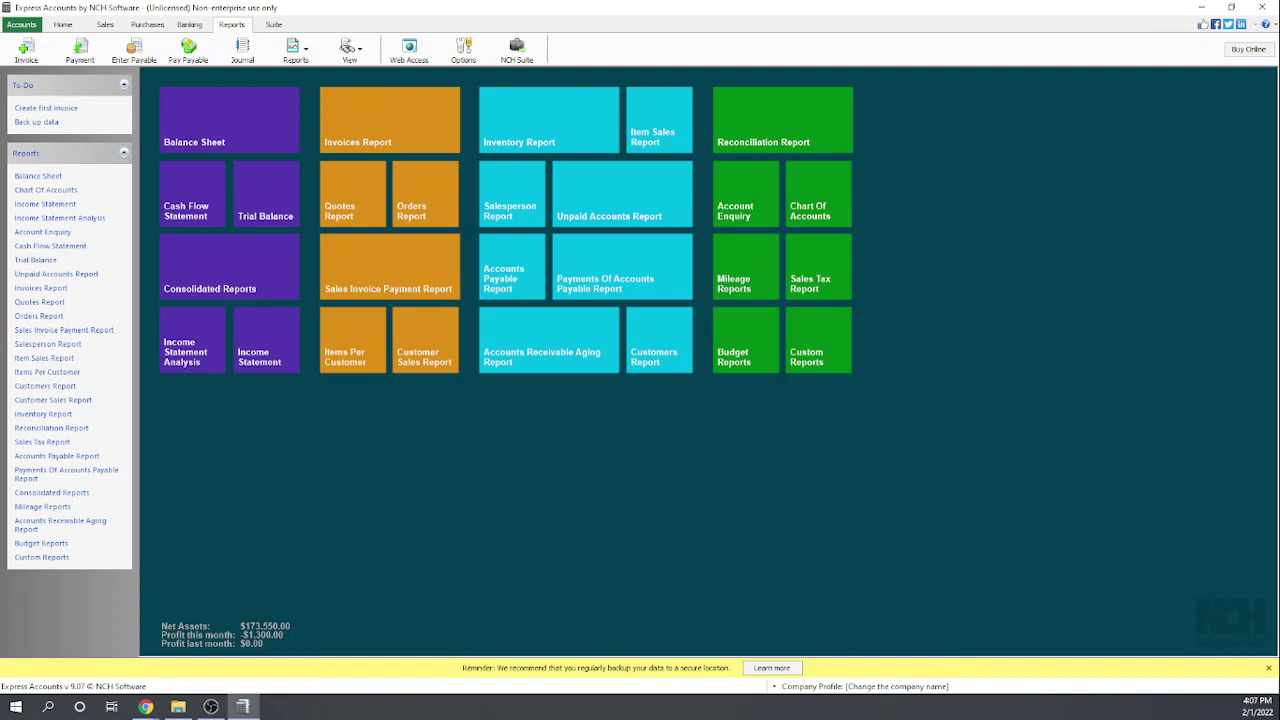
Switch to the Google Sheets rubric and enter 1 for NCH Express in E29:E32, from creating an inventory item through creating an inventory bill.
key("alt+Tab")
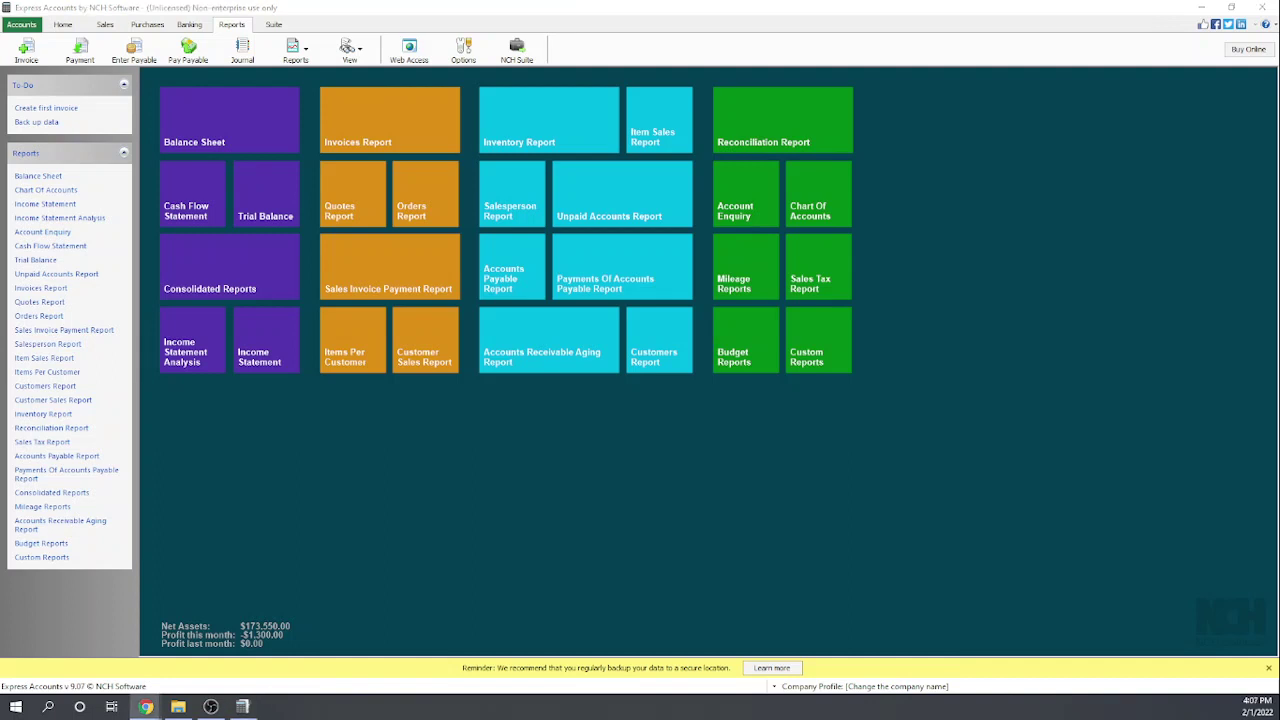
left_click_drag(1279, 7, 376, 97)
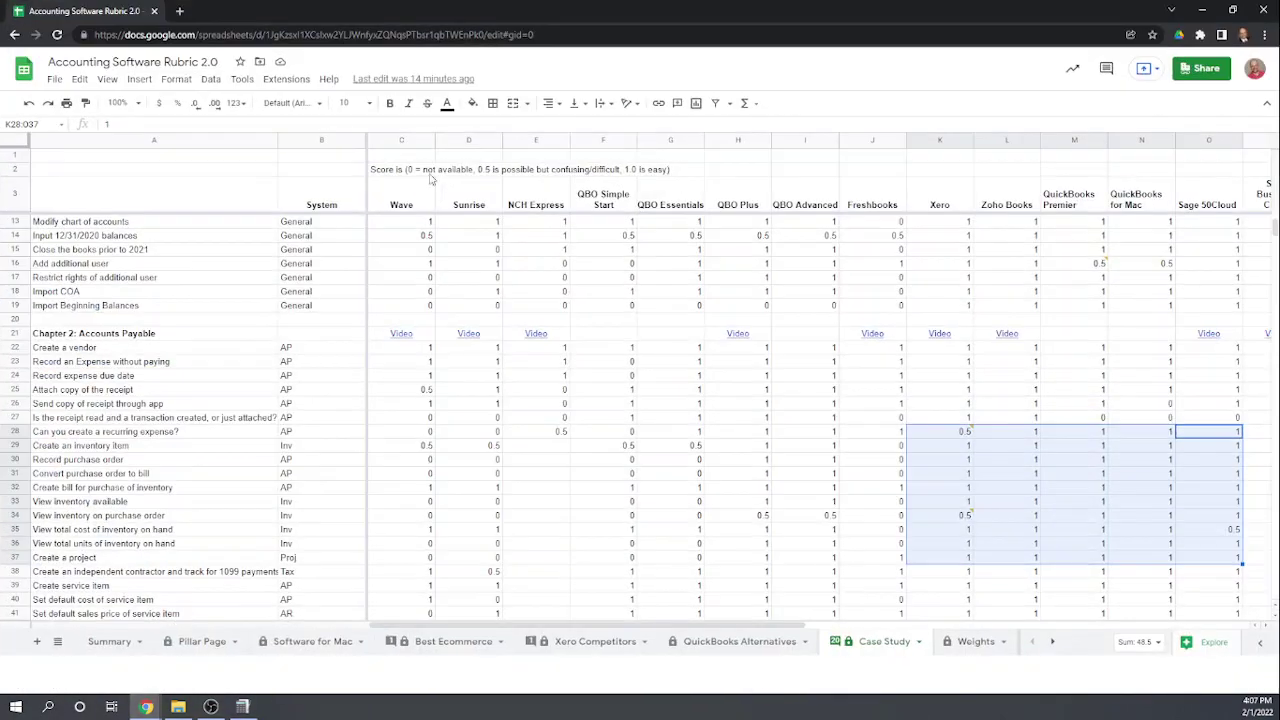
left_click(550, 451)
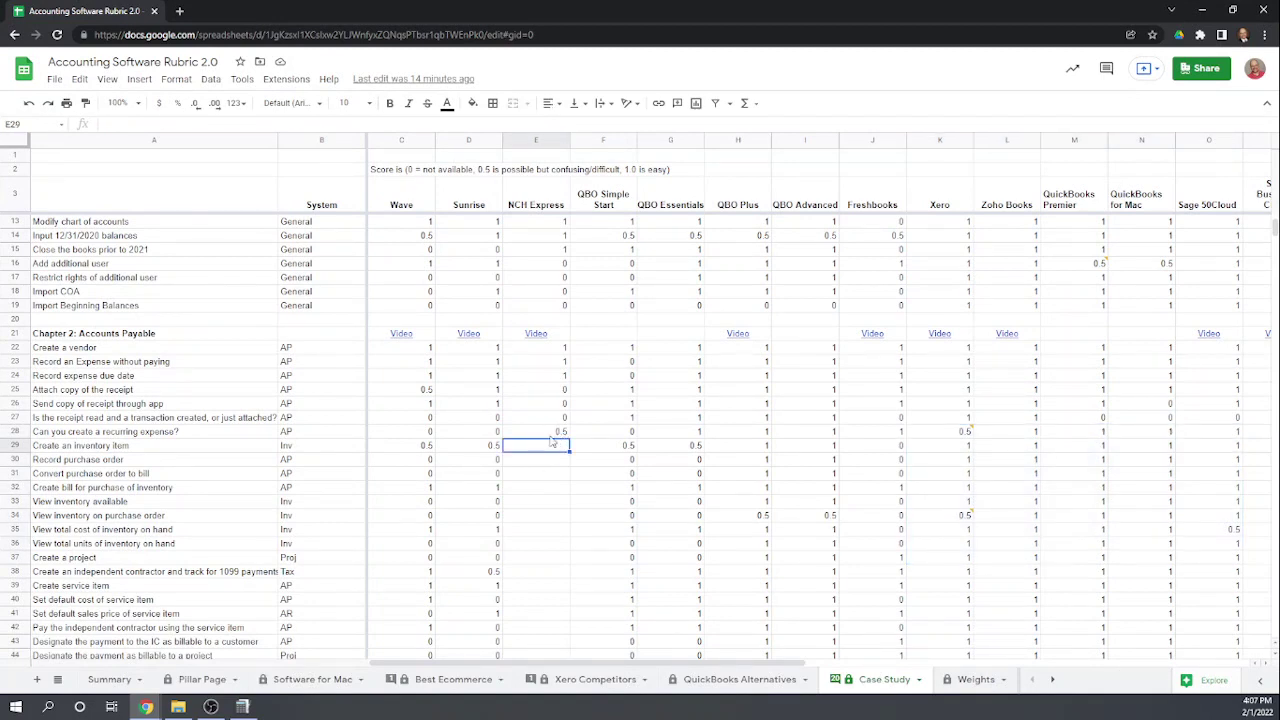
type("1")
key("Return")
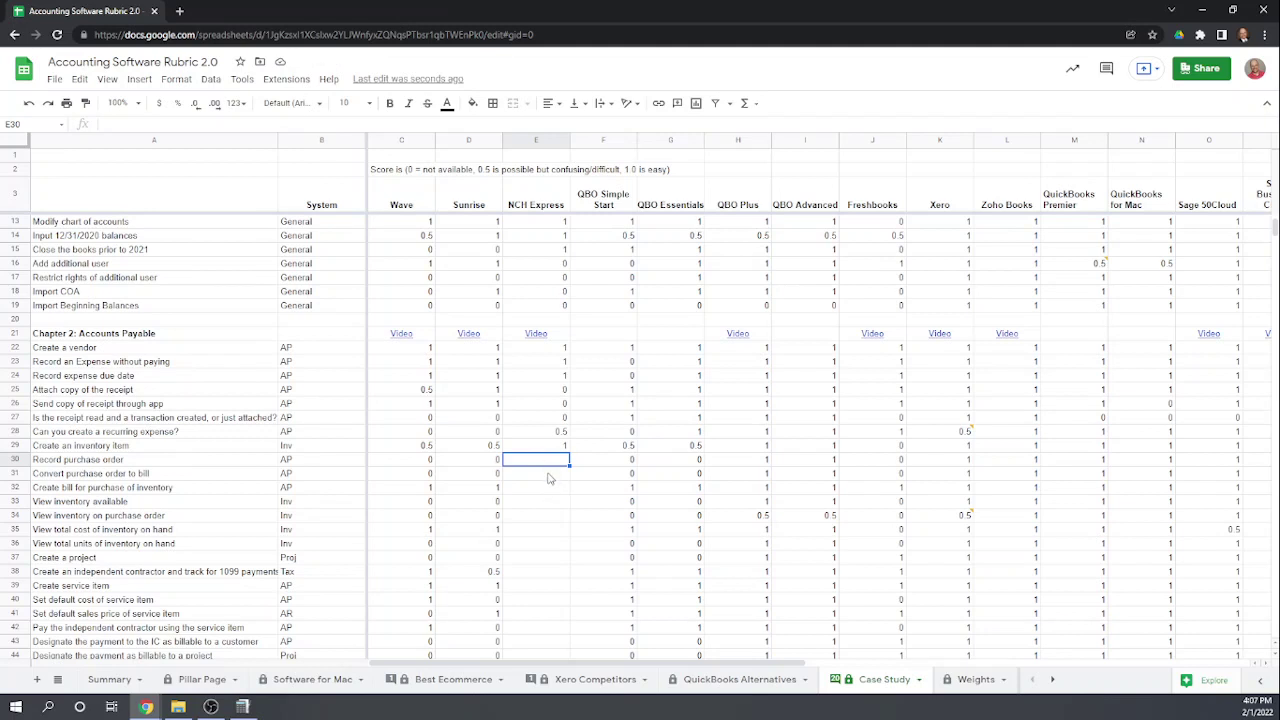
type("1")
key("Return")
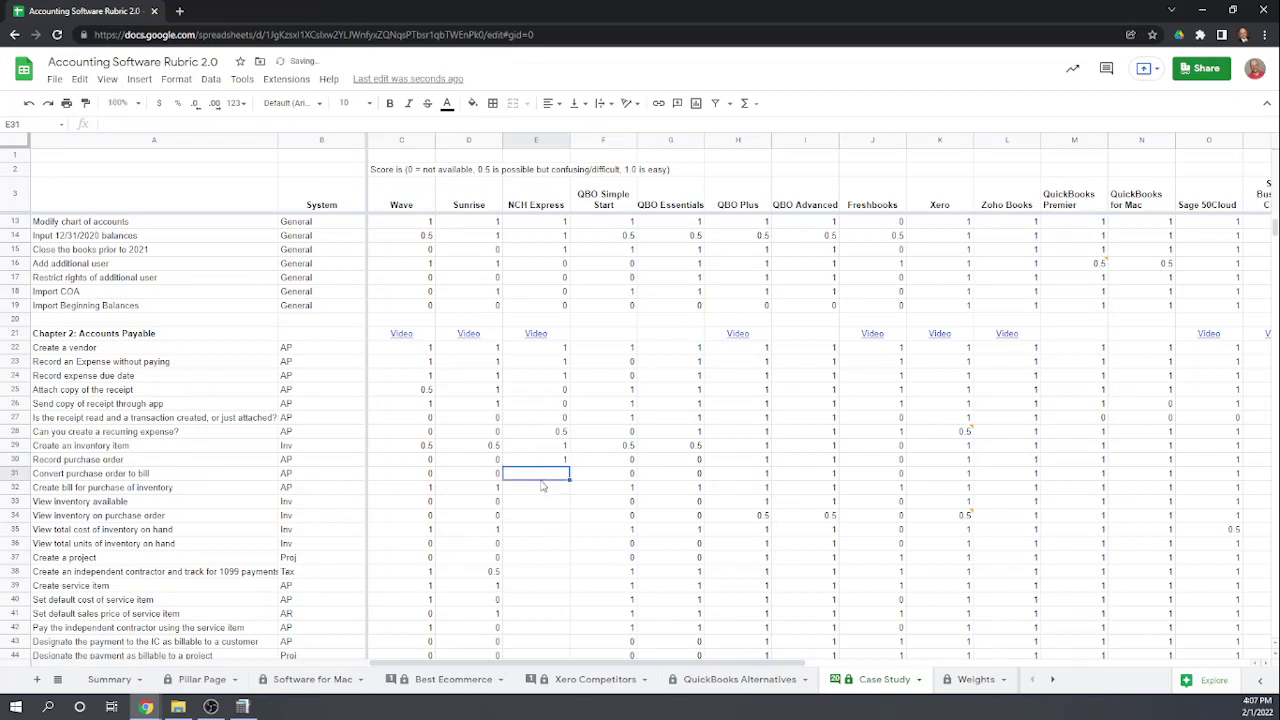
type("1")
key("Return")
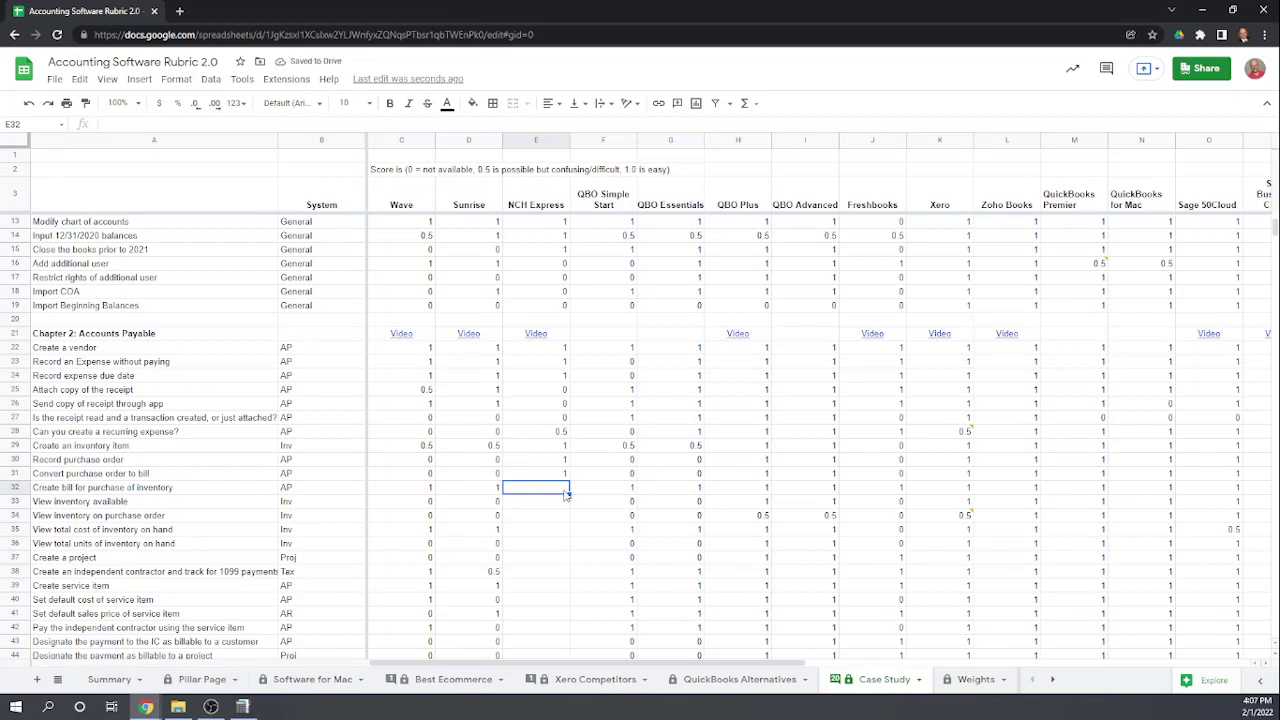
type("1")
key("Return")
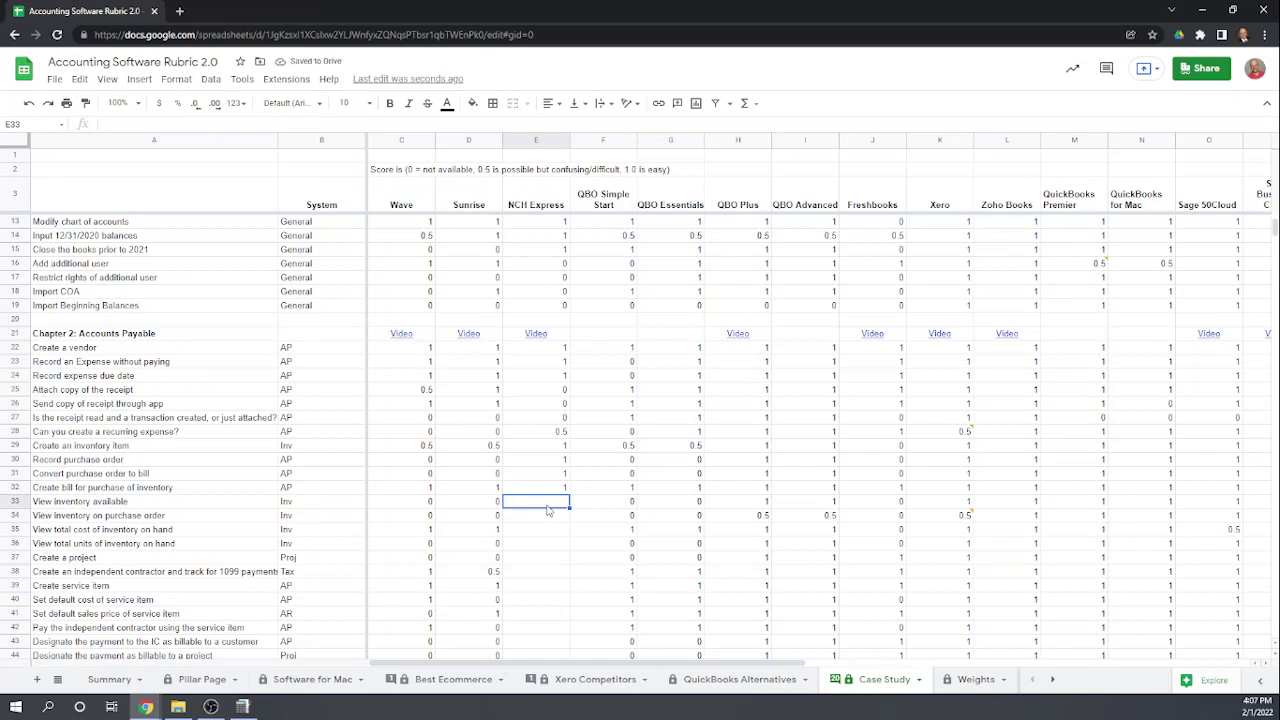
Enter 0 for NCH Express in E33:E36, covering inventory available, inventory on purchase order, and total cost and units on hand.
type("0")
key("Return")
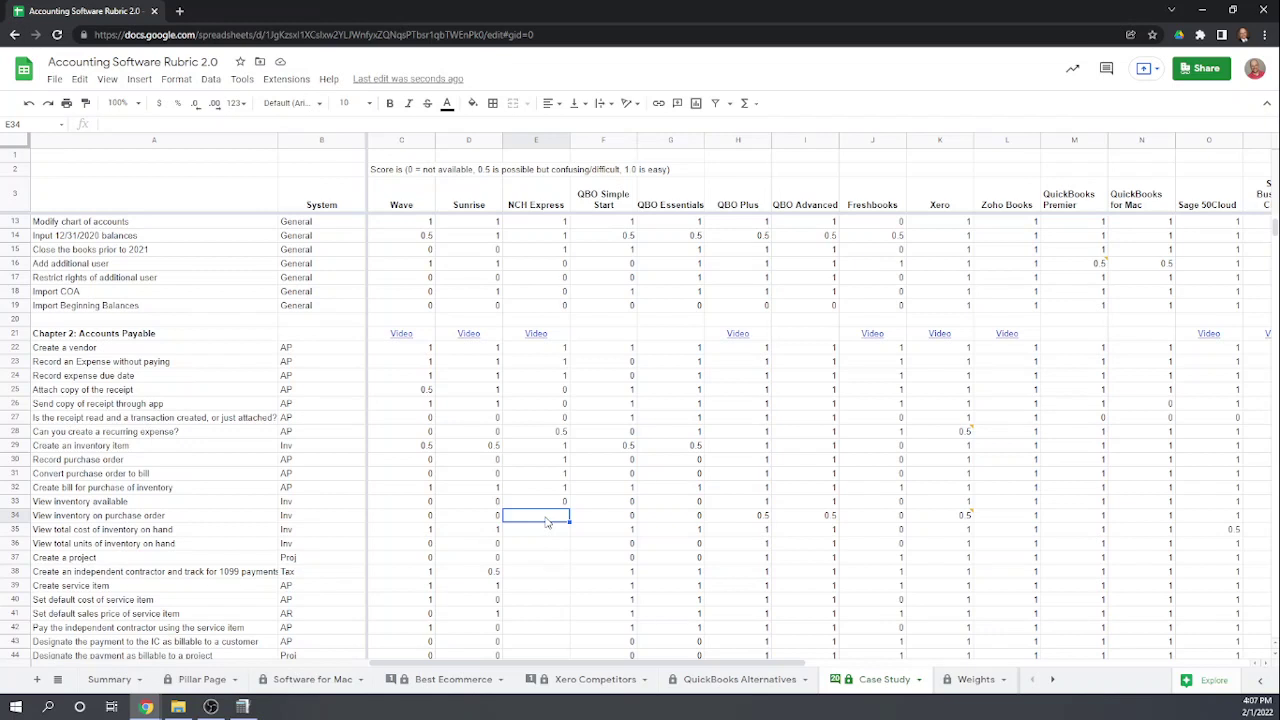
type("0")
key("Return")
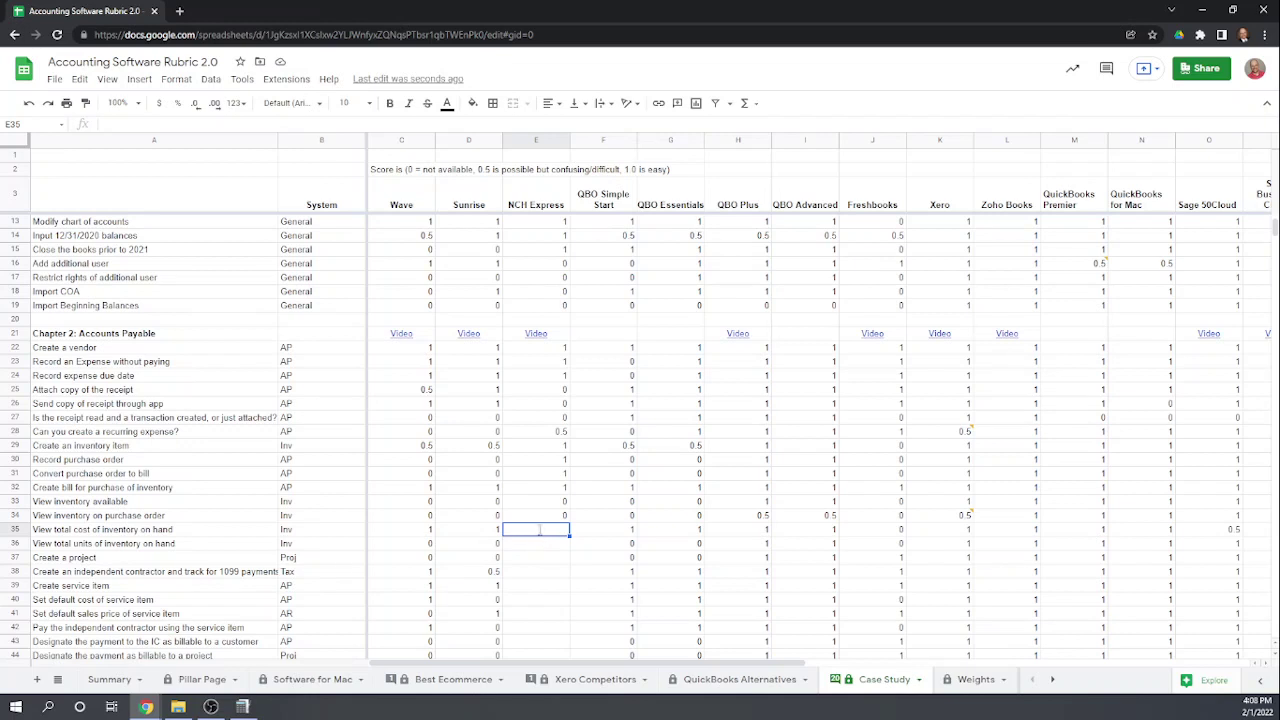
type("0")
key("Return")
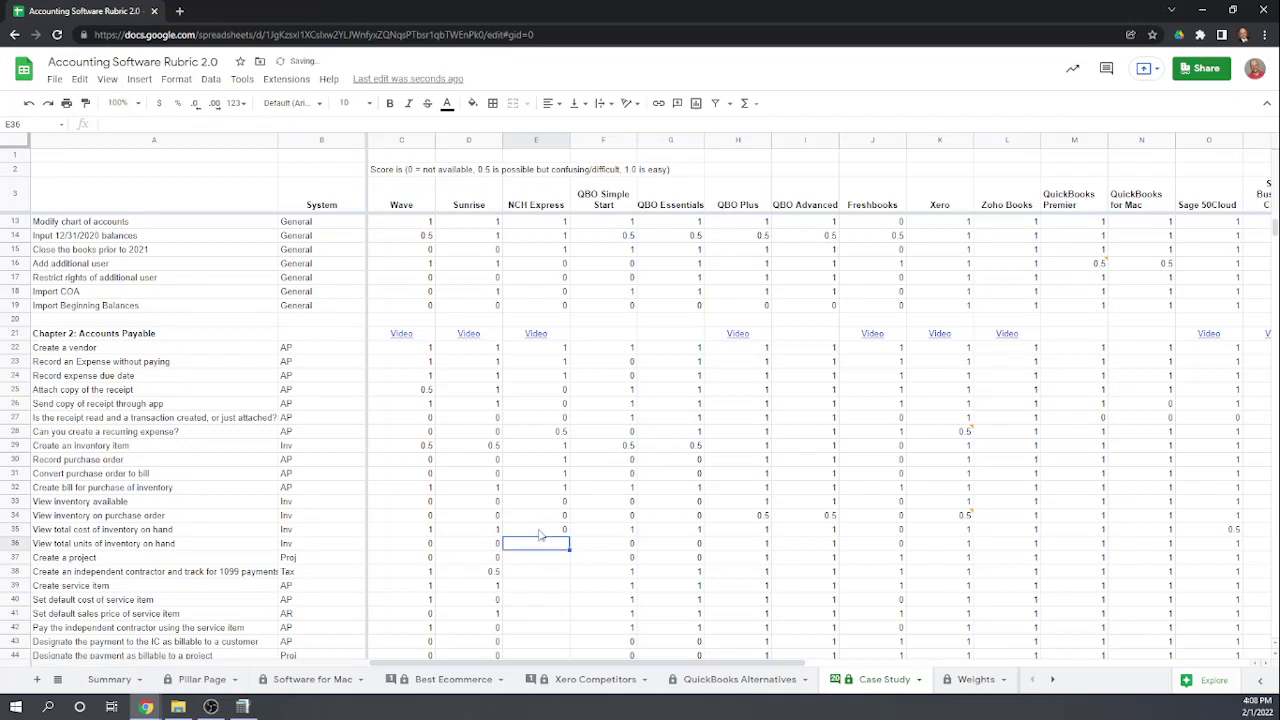
type("0")
key("Return")
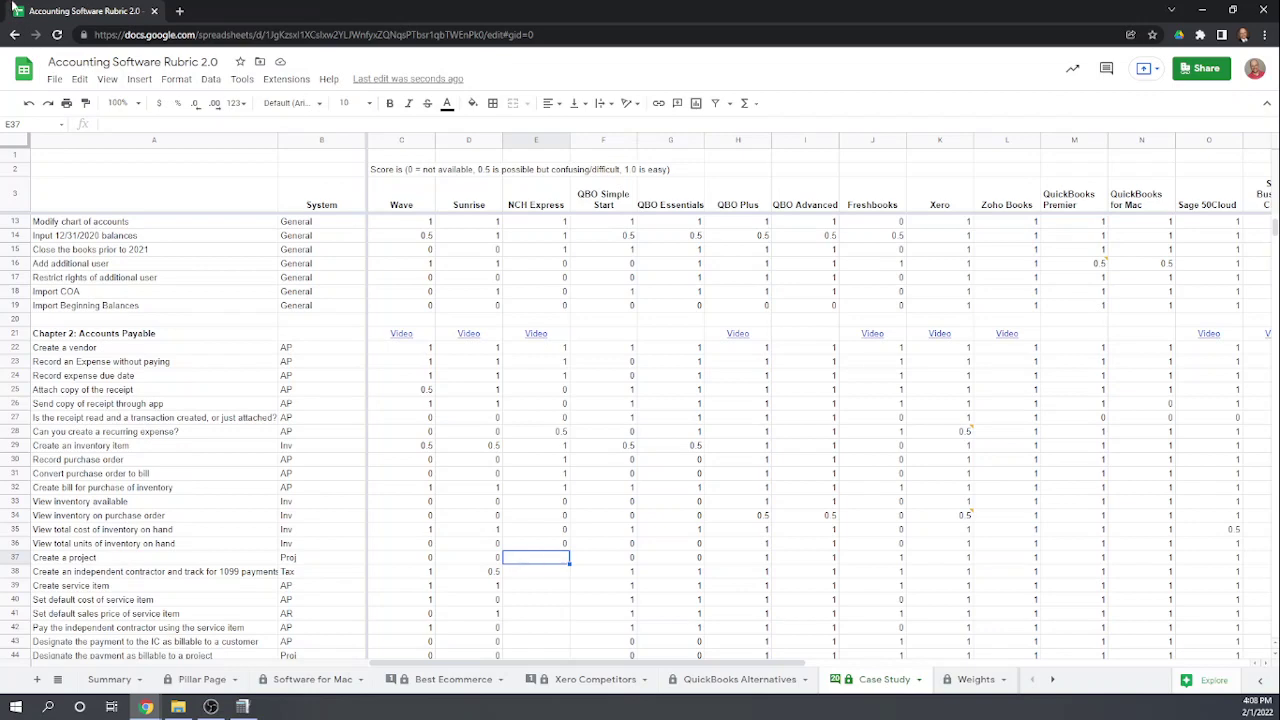
Switch to Express Accounts and delete both purchase orders for The Widgets Guy, the received $1,000.00 one and the open $500.00 one, and close the list.
left_click_drag(107, 13, 0, 450)
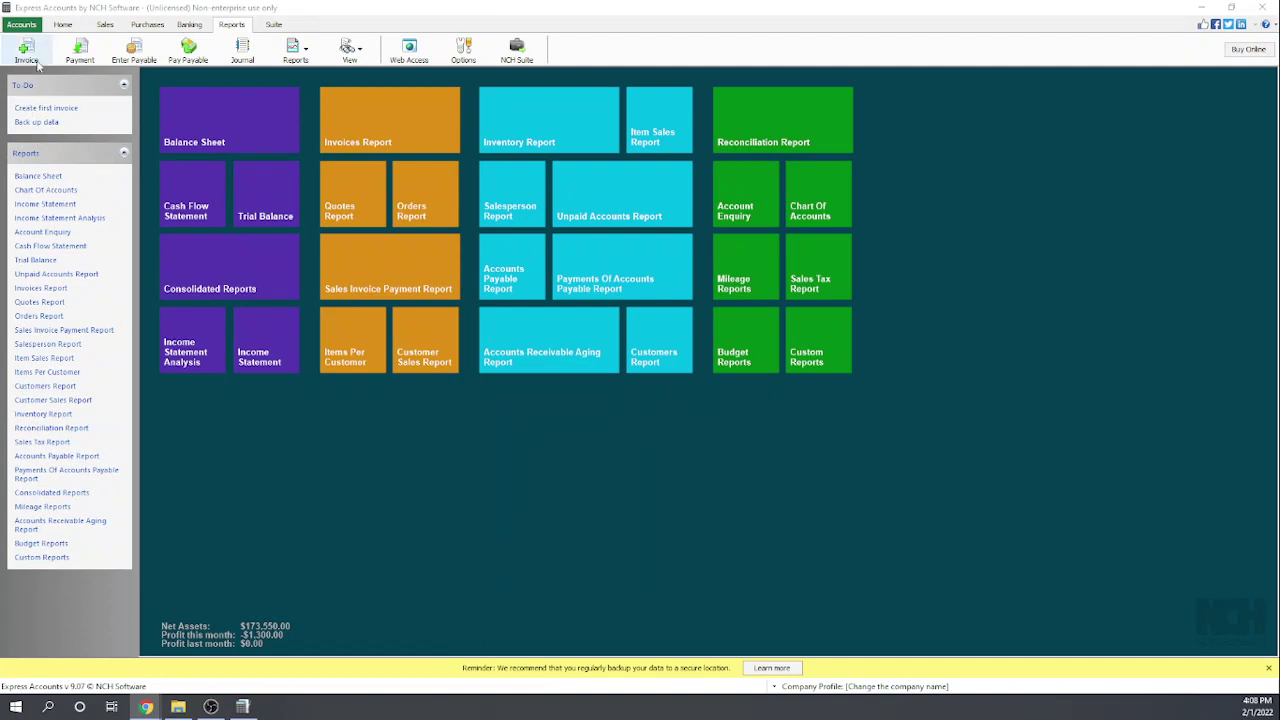
left_click(146, 26)
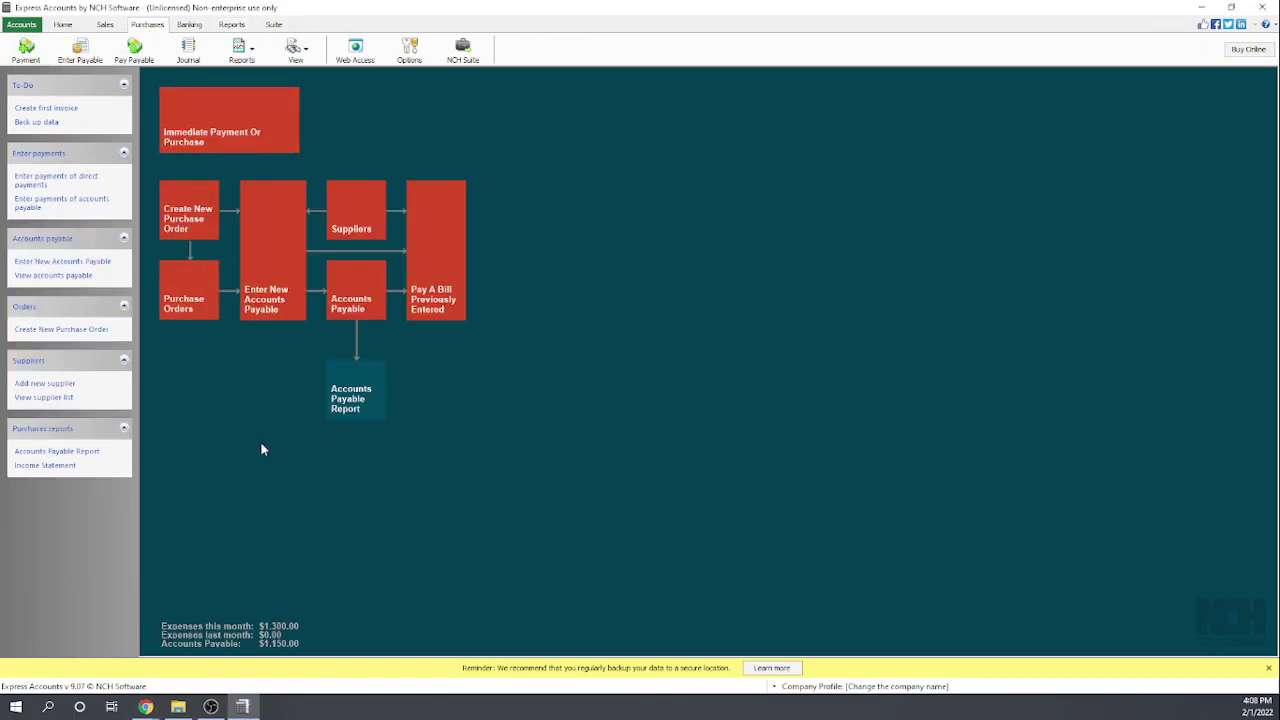
left_click(186, 307)
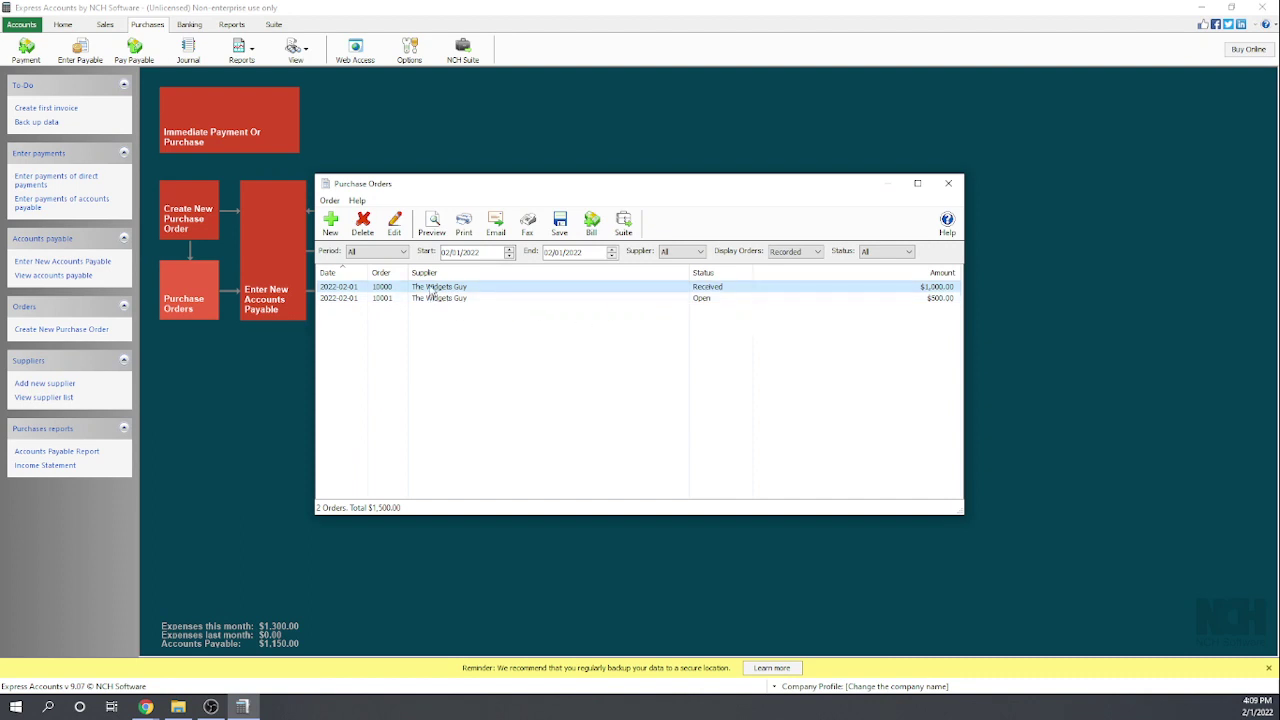
left_click(363, 224)
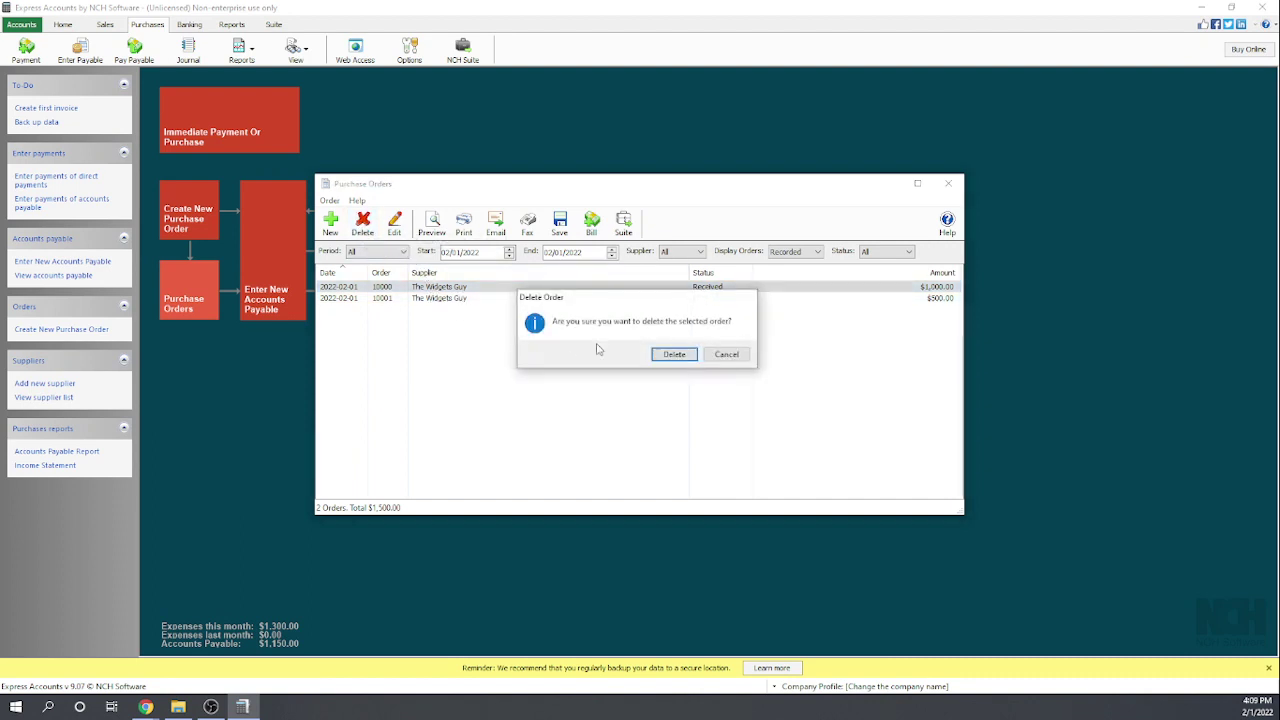
left_click(676, 355)
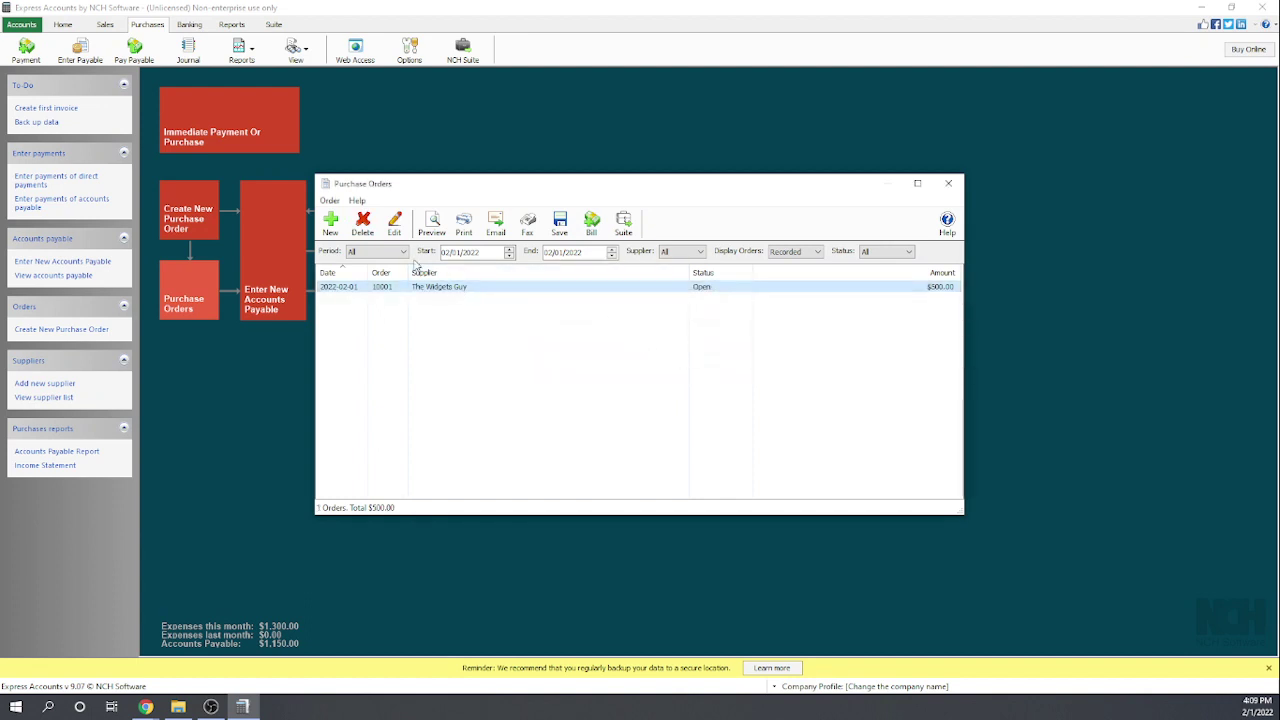
left_click(362, 226)
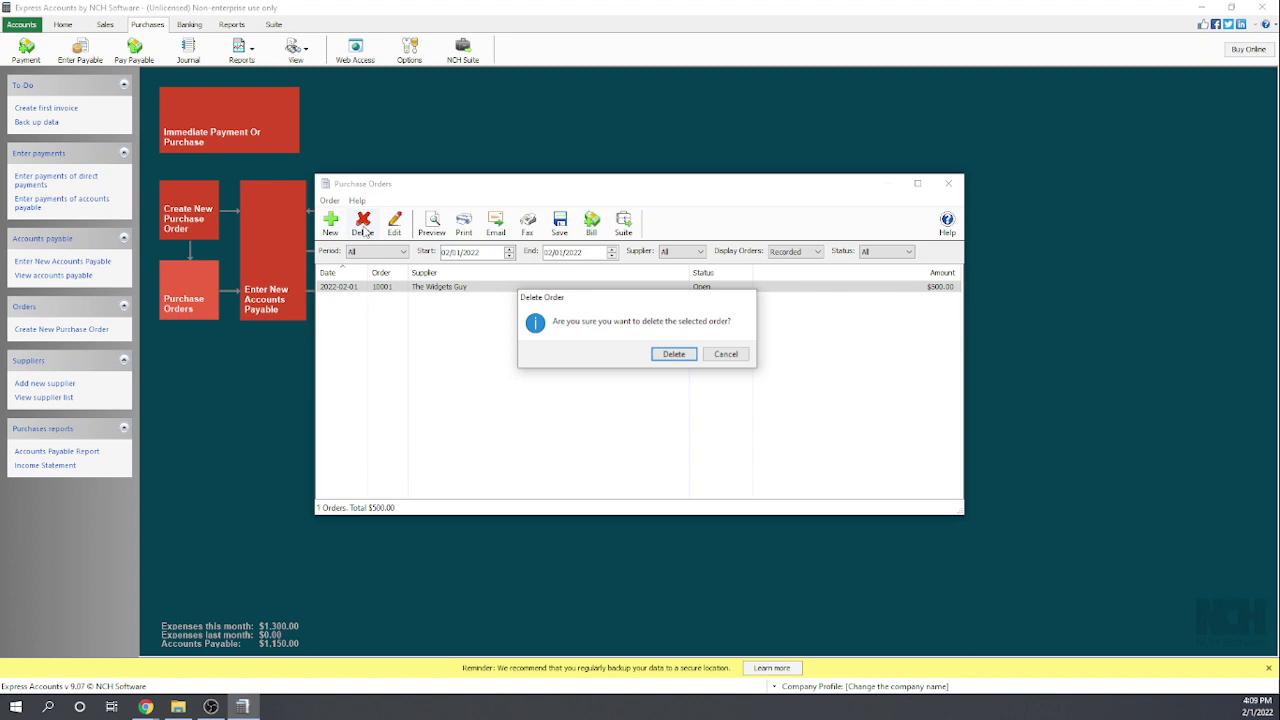
left_click(674, 355)
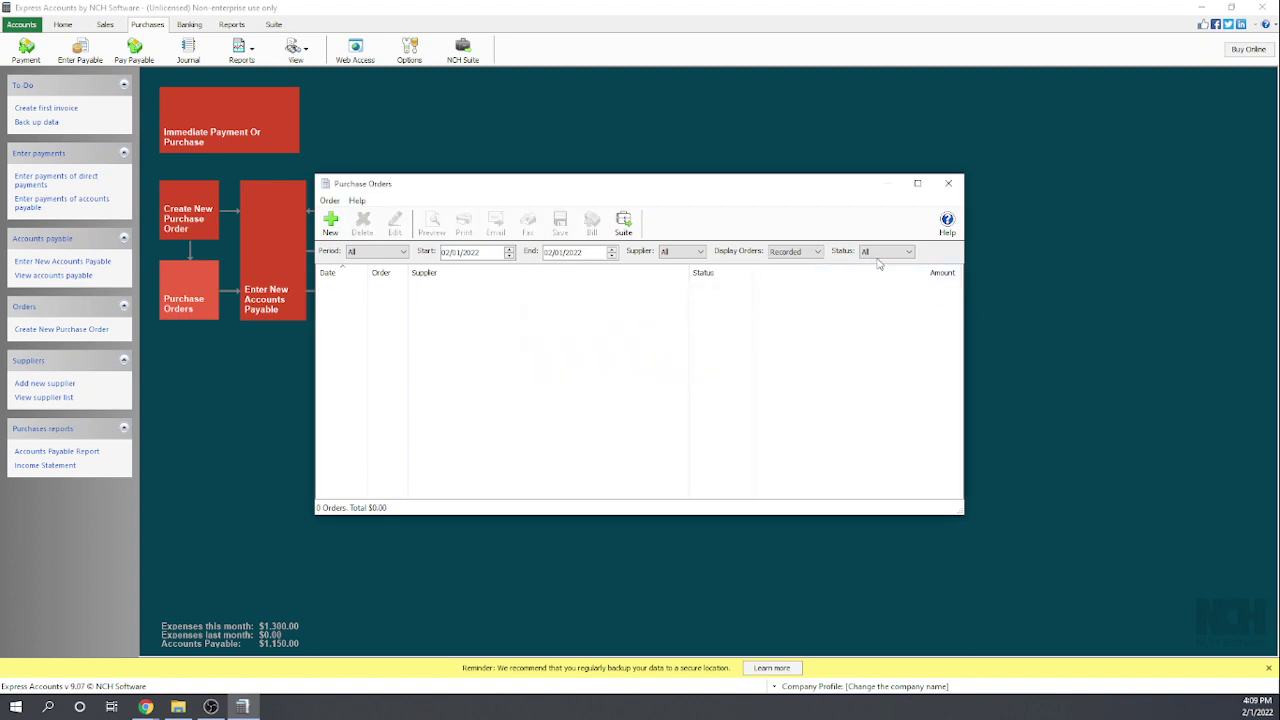
left_click(948, 184)
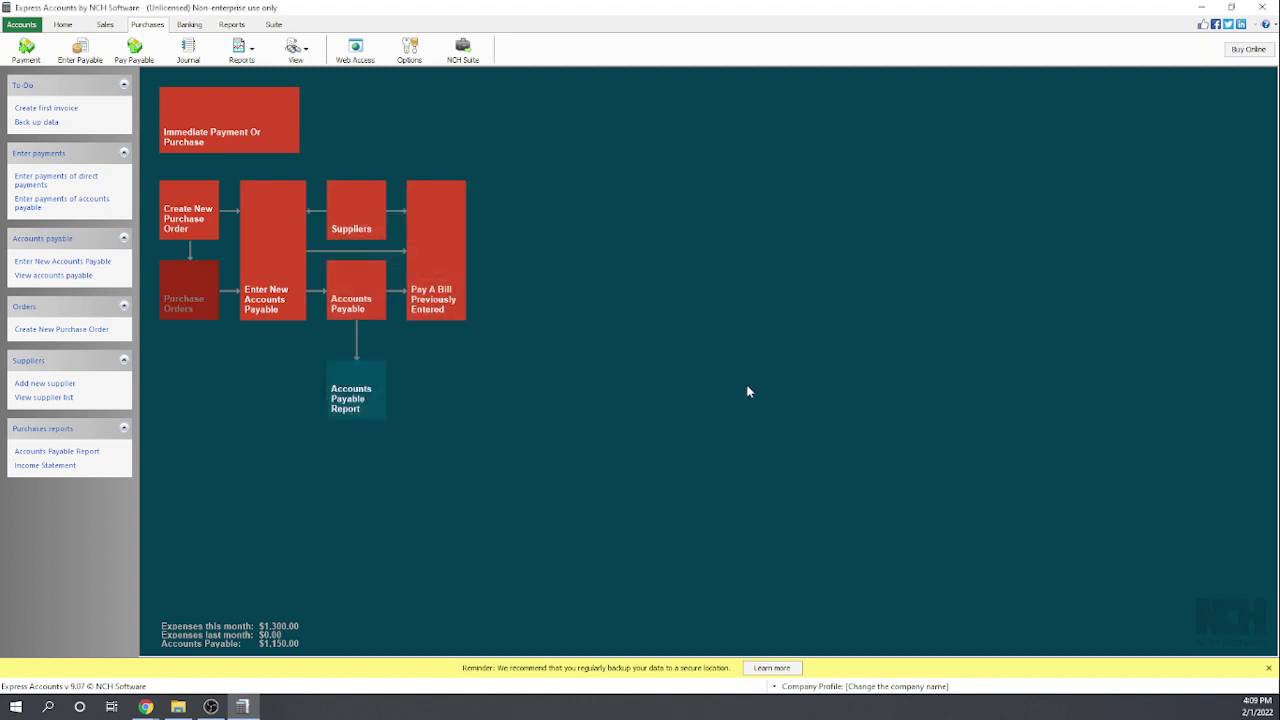
Open the recorded $1,000.00 payable for The Widgets Guy to examine its account allocation, and close it and the accounts payable list without changes.
left_click(262, 268)
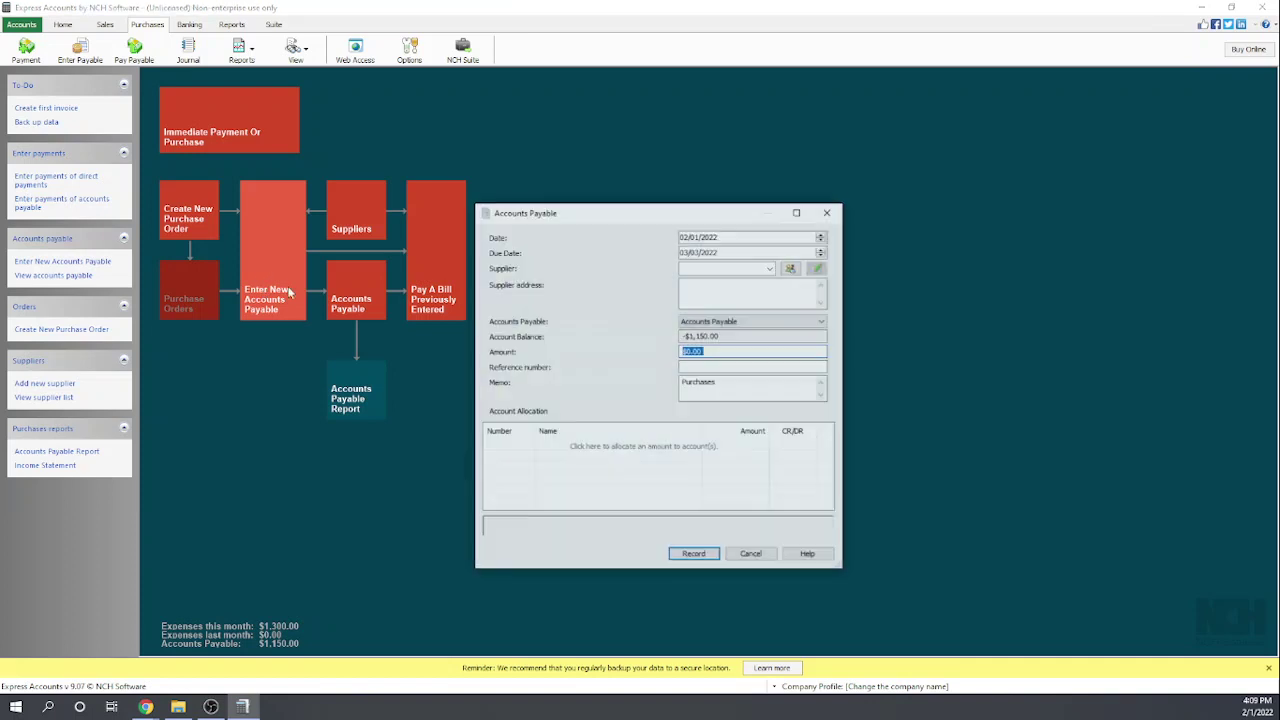
left_click(752, 555)
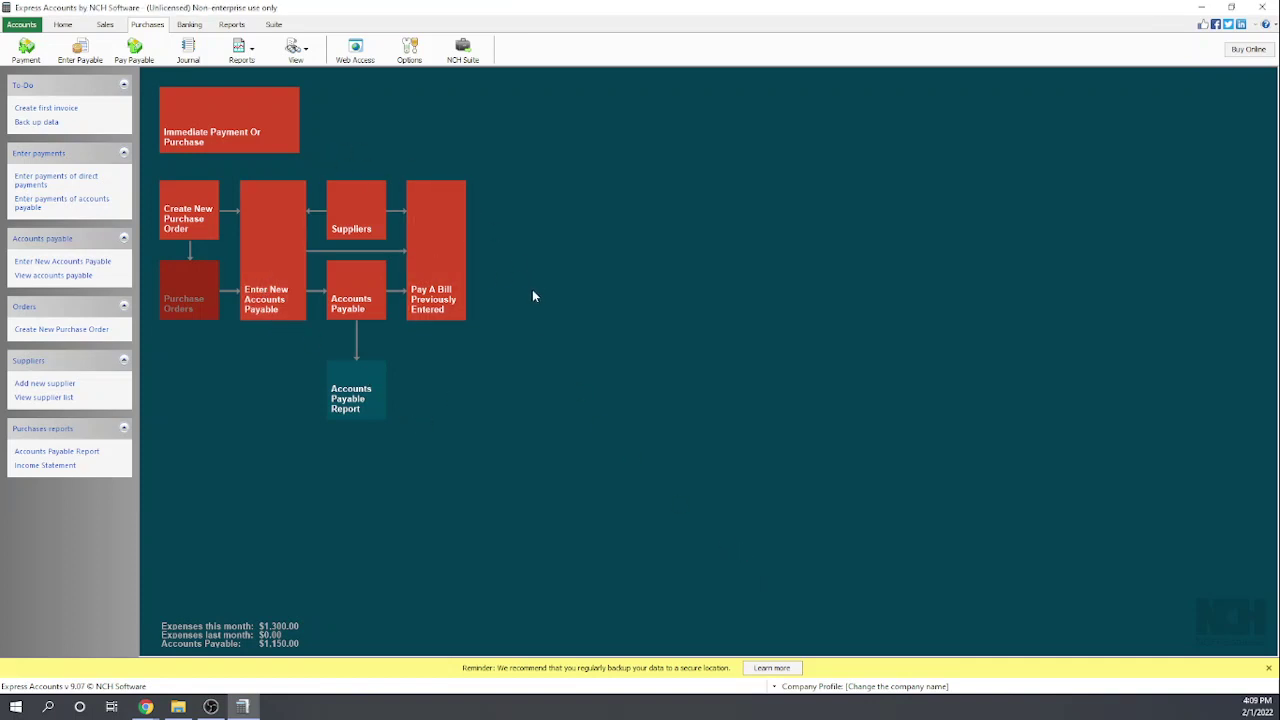
left_click(379, 306)
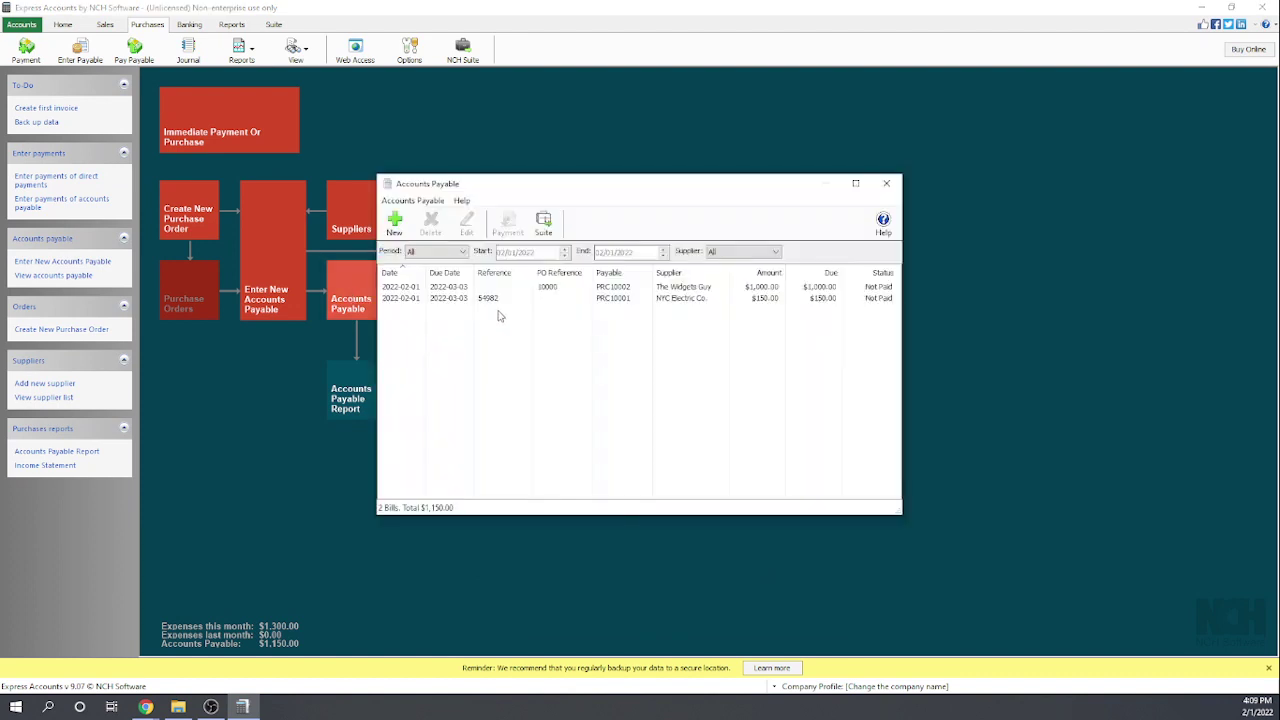
double_click(688, 289)
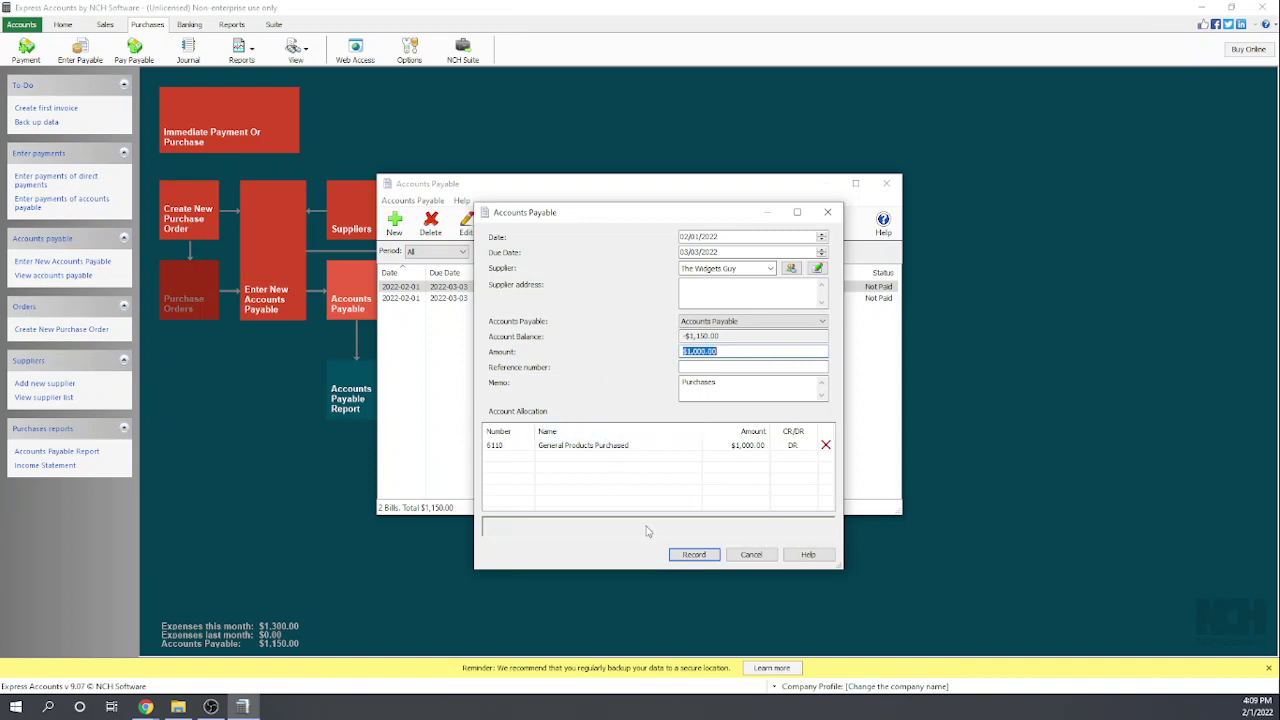
left_click(752, 555)
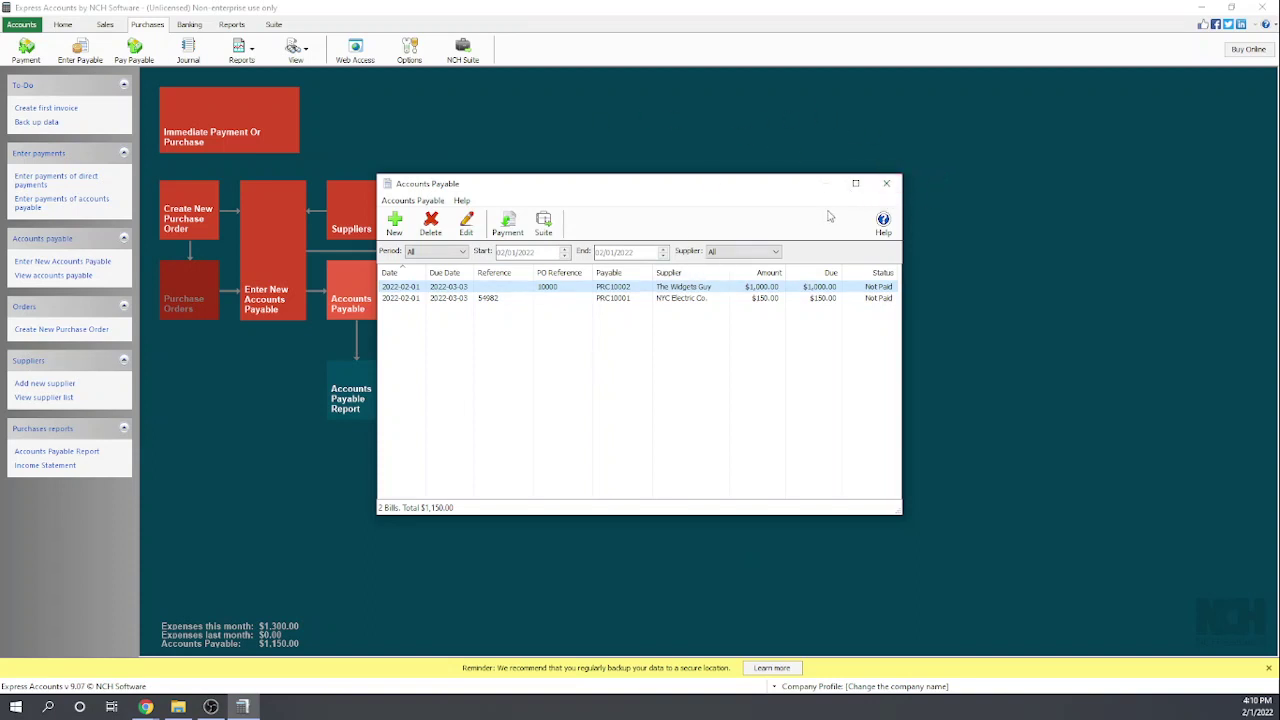
left_click(884, 184)
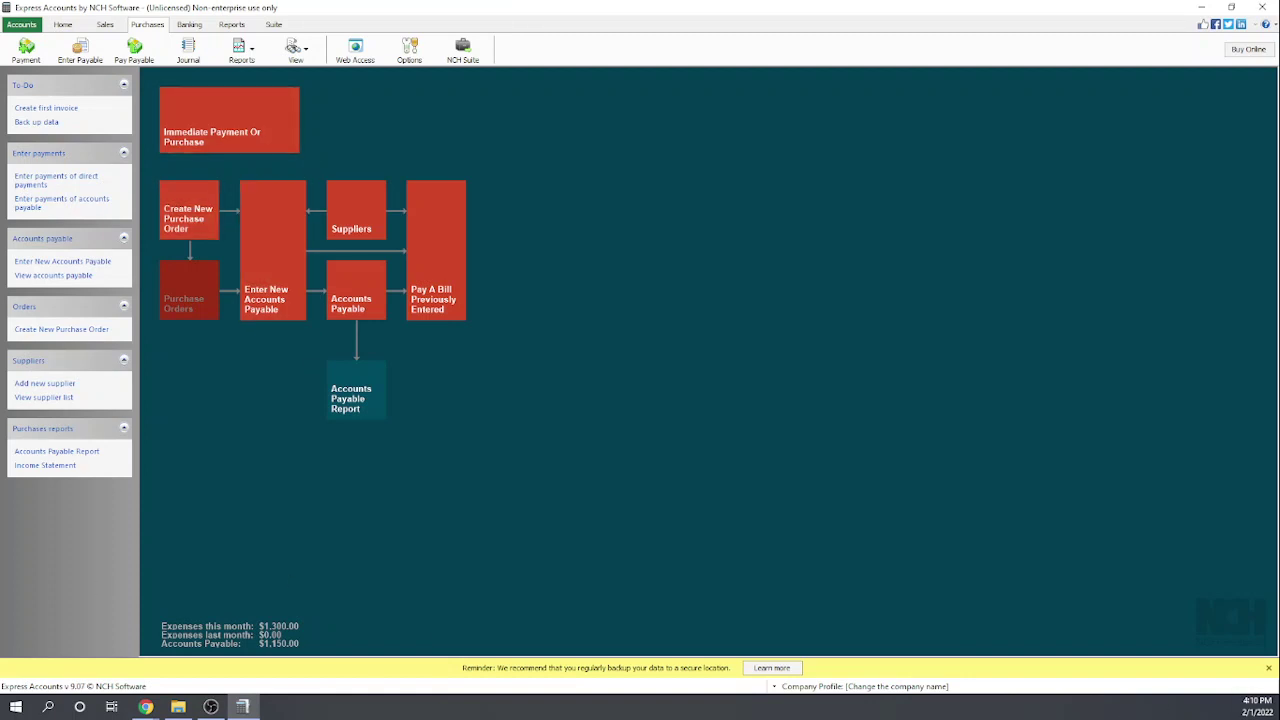
Switch to the Google Sheets rubric and review the Accounts Payable rows around Create a project in the NCH Express column.
key("alt+Tab")
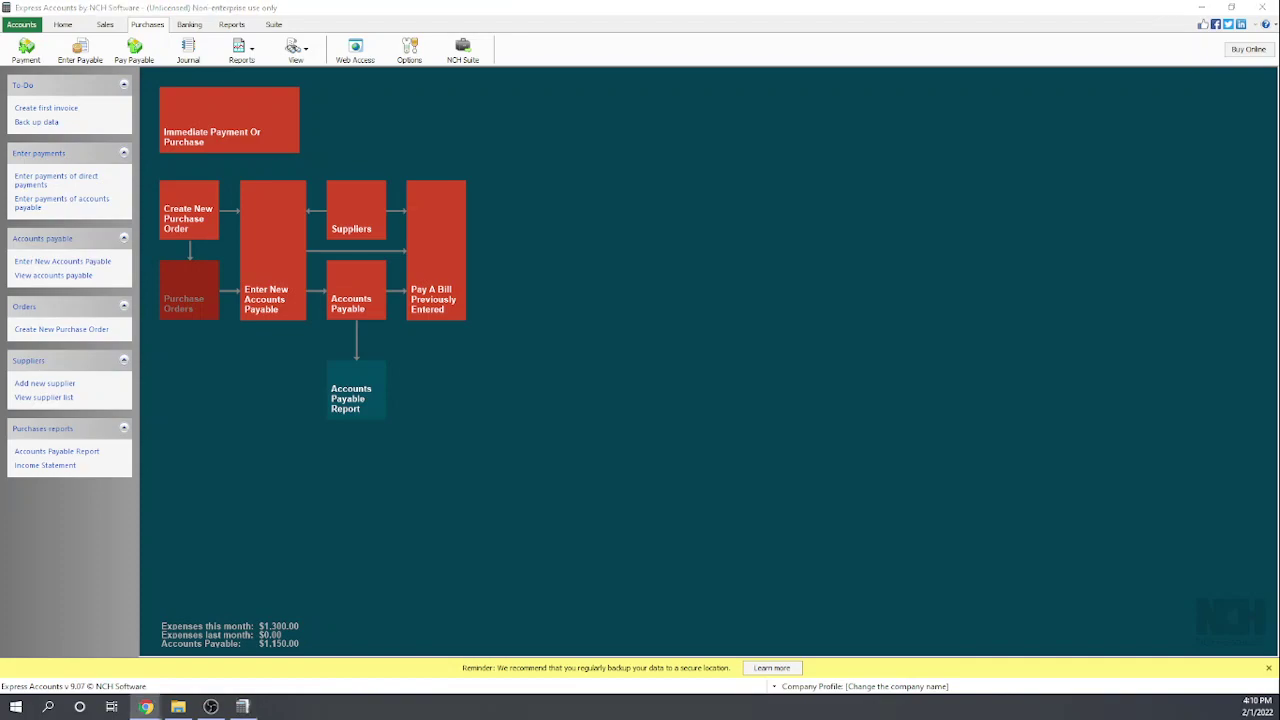
left_click_drag(0, 448, 300, 2)
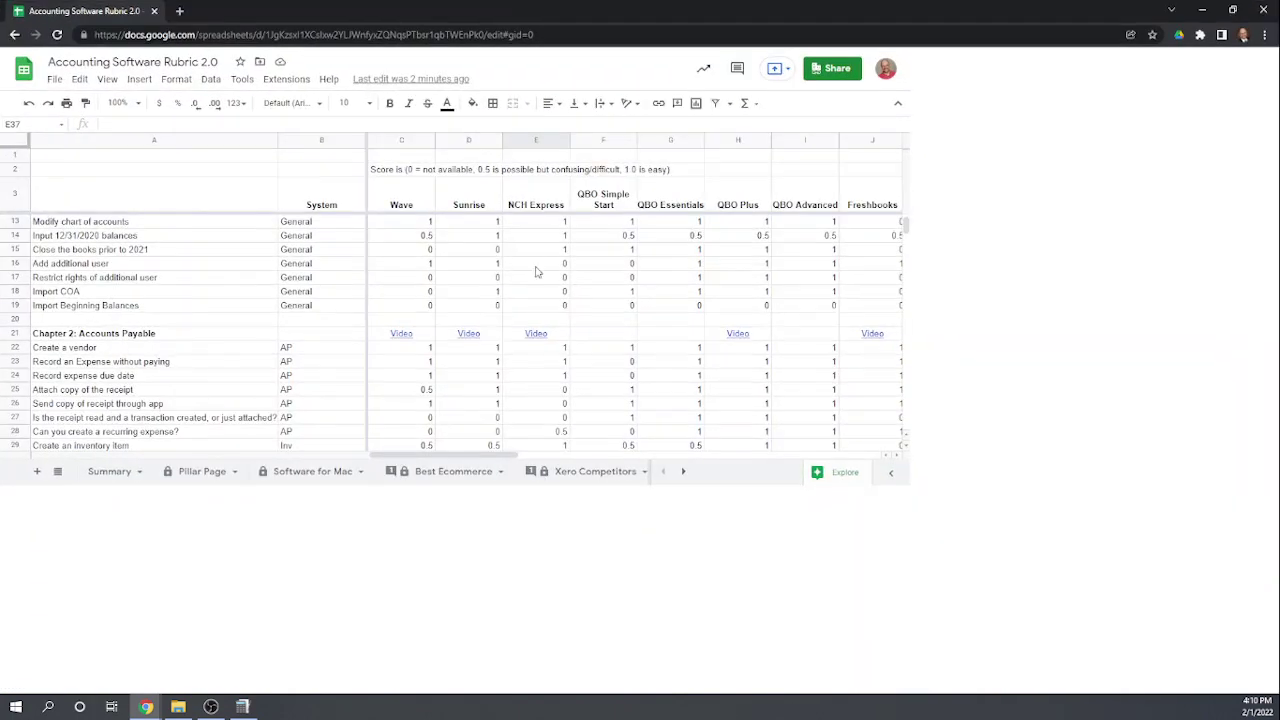
scroll(571, 537, "down", 1)
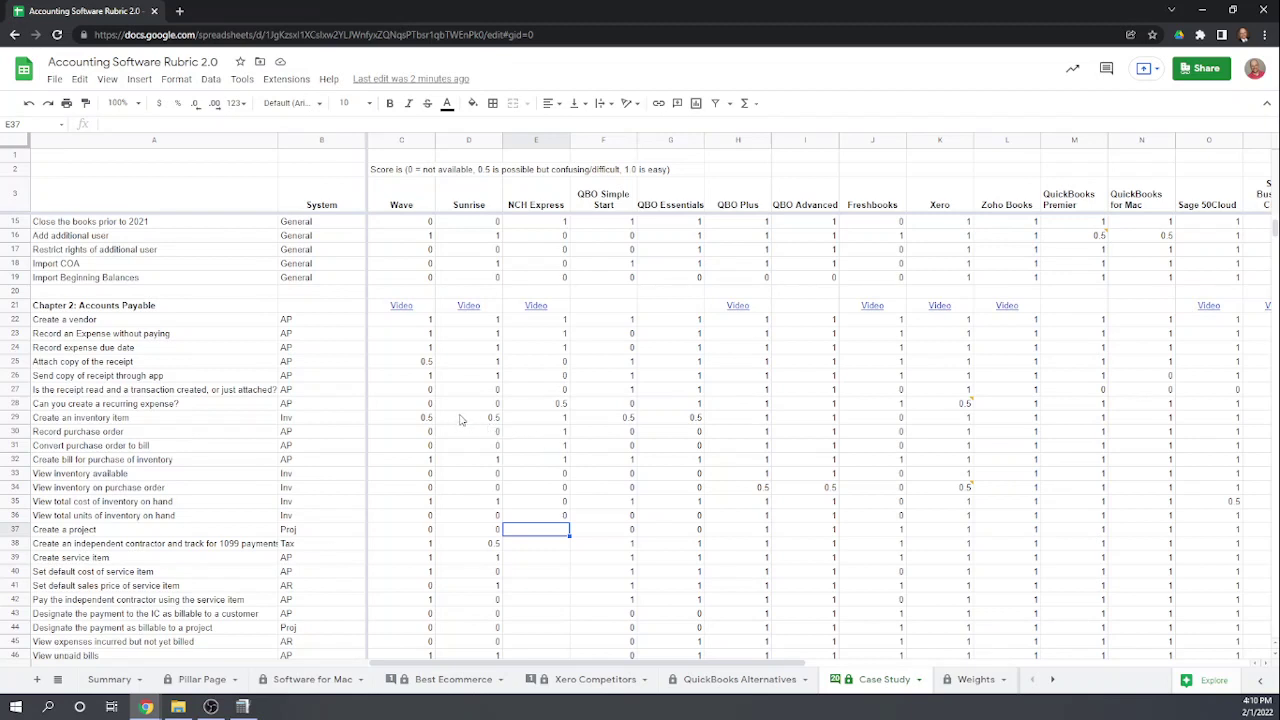
Set the NCH Express scores for recording a purchase order and converting a purchase order to a bill to 0.
left_click(560, 435)
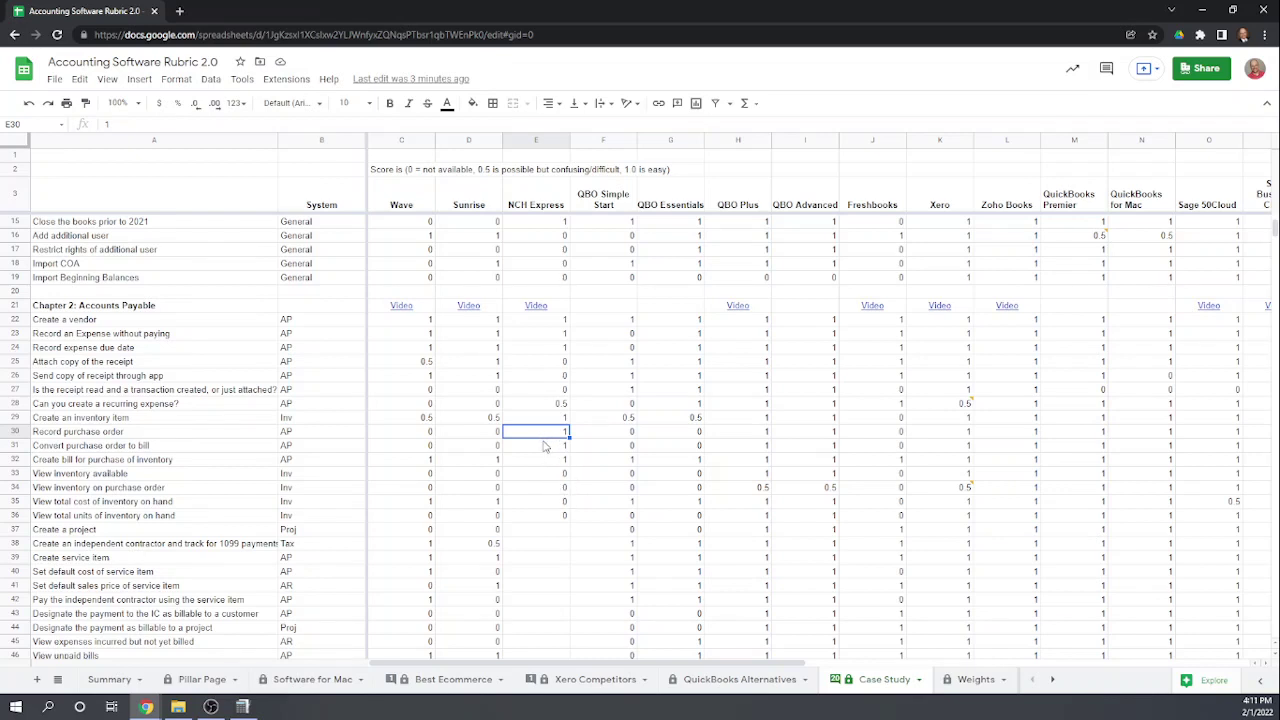
type("0")
key("Return")
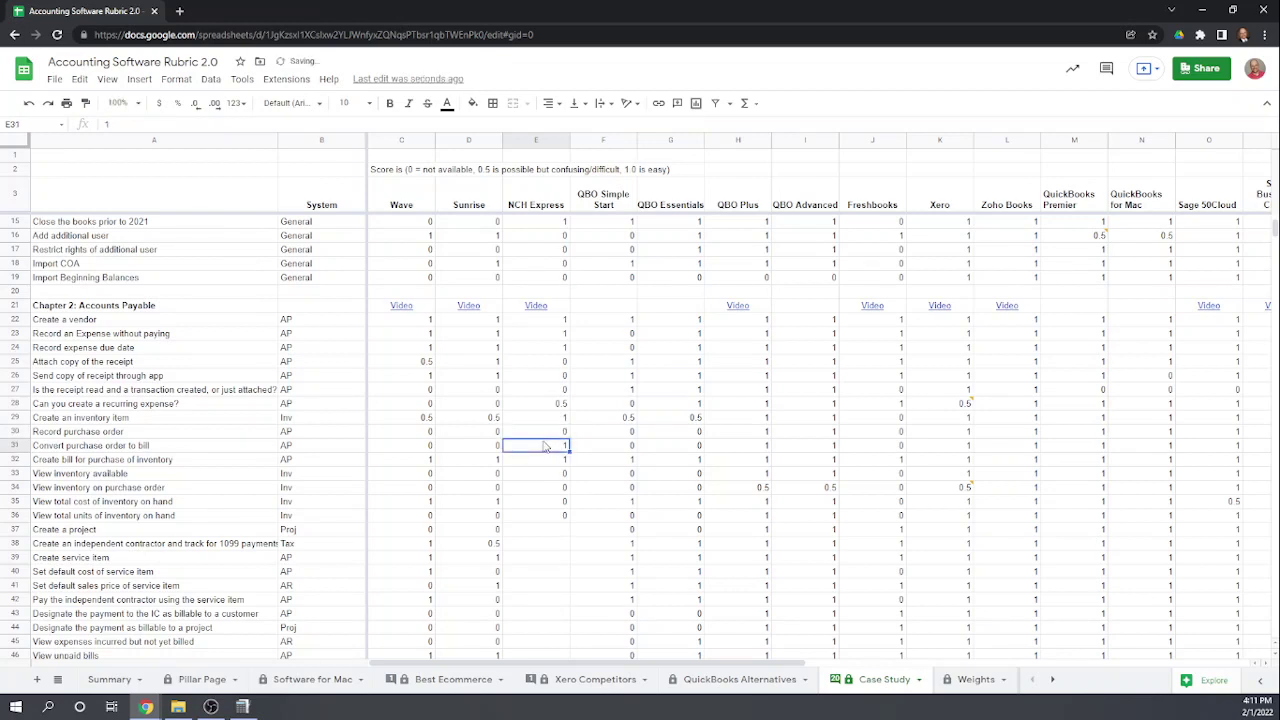
type("0")
key("Return")
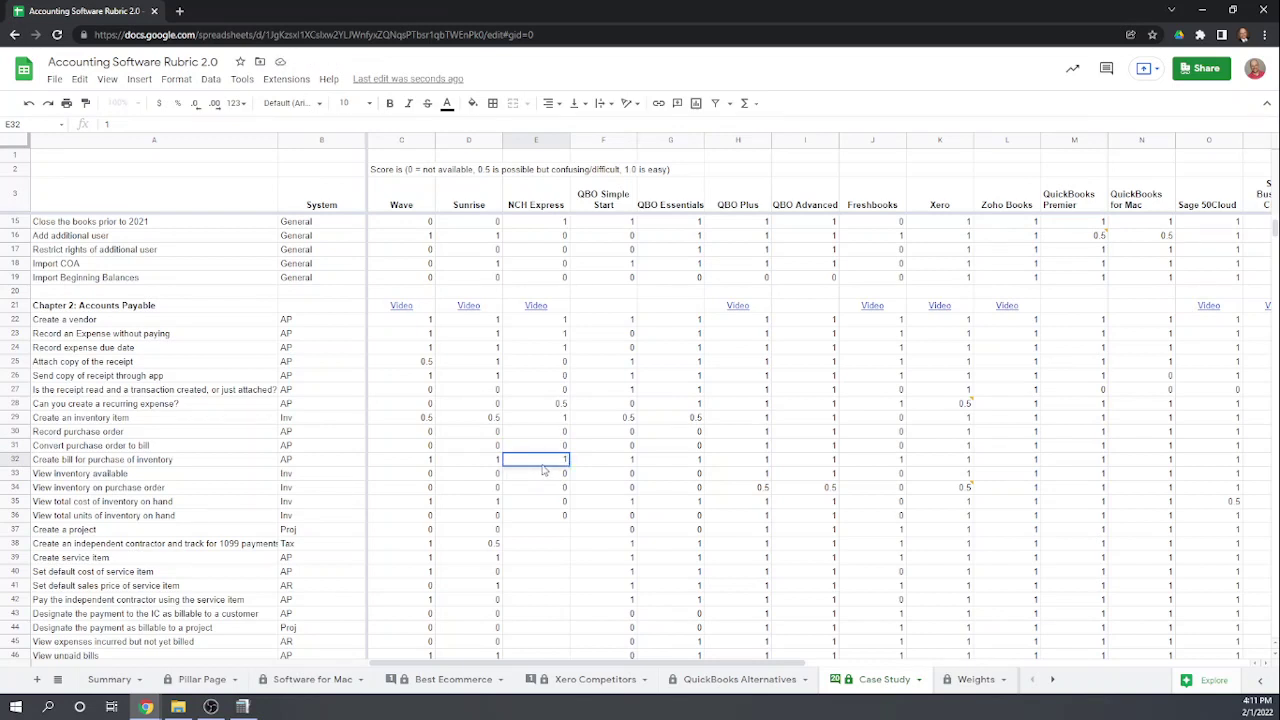
Score NCH Express 1 for viewing inventory available and clear its score for viewing inventory on purchase order.
left_click(543, 470)
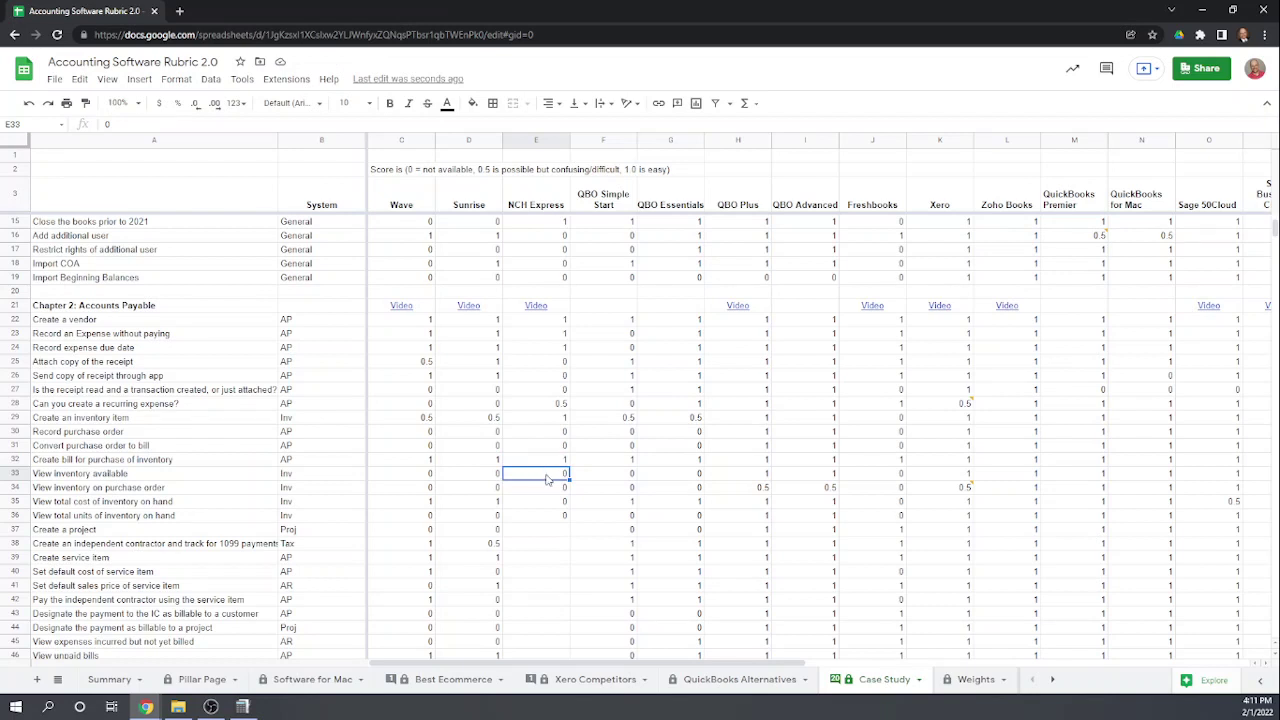
type("1")
key("Return")
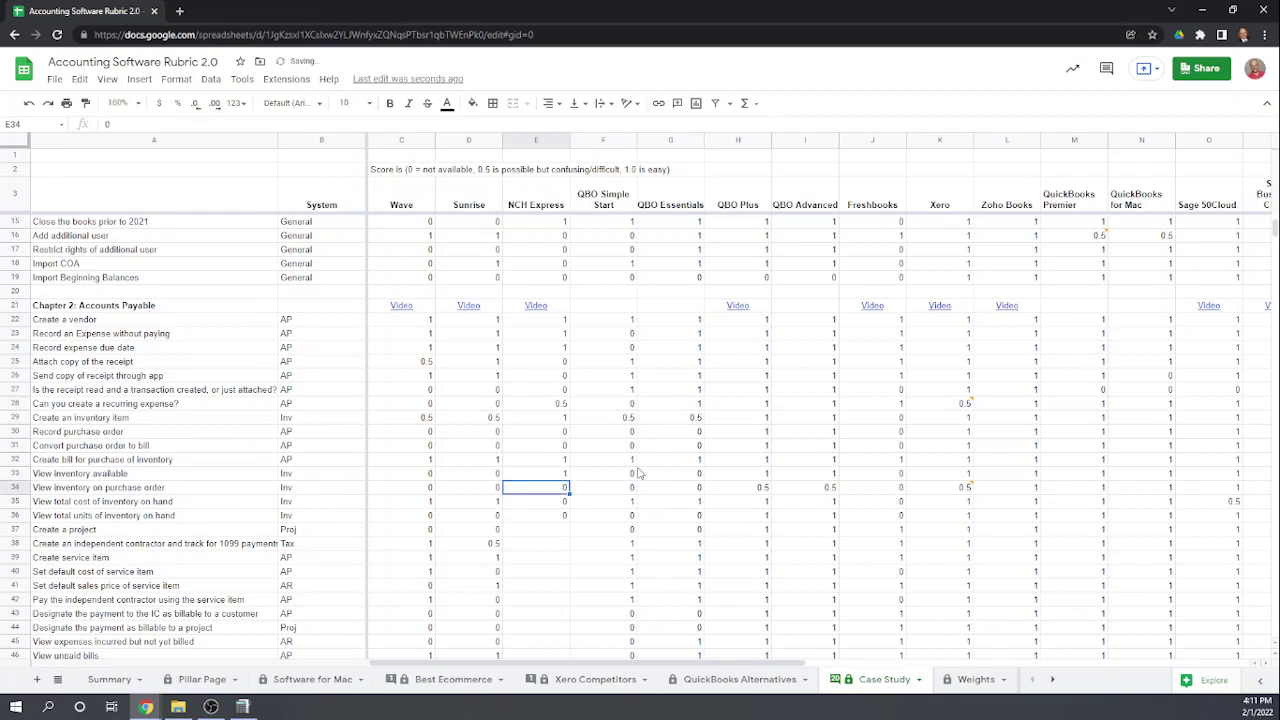
double_click(551, 491)
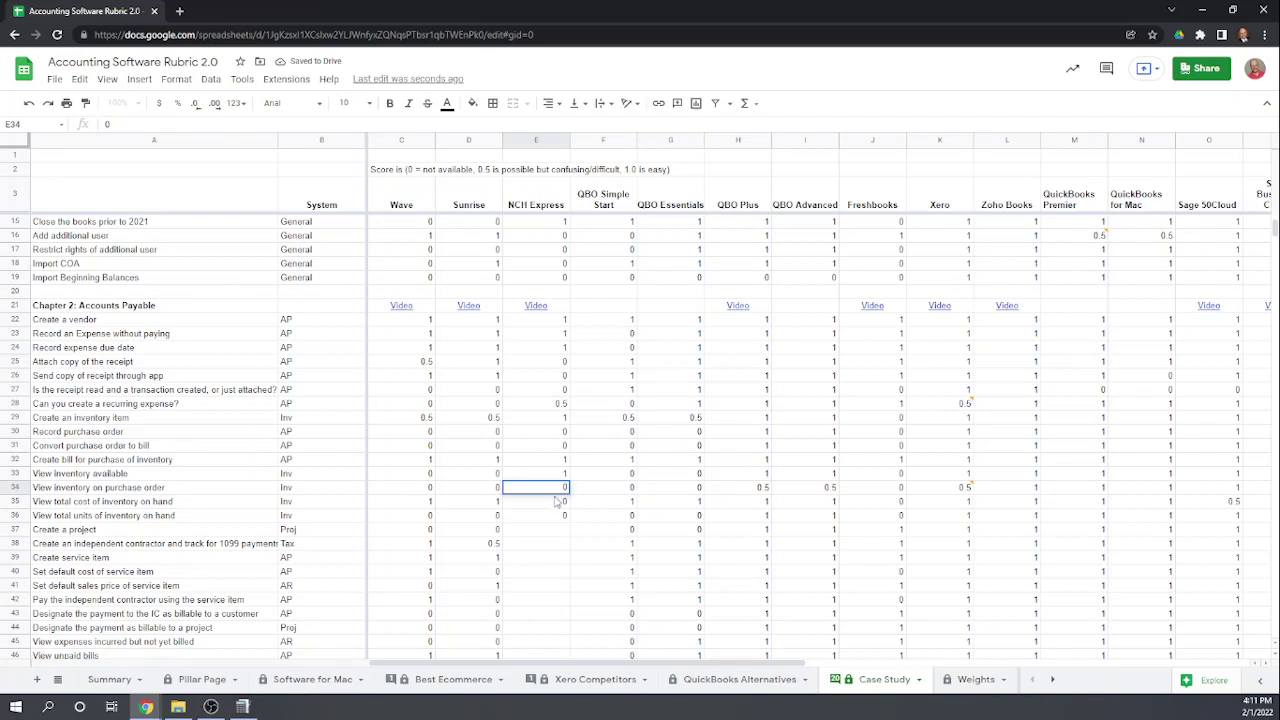
key("BackSpace")
key("Return")
Set the NCH Express scores for viewing total cost and total units of inventory on hand to 1.
type("1")
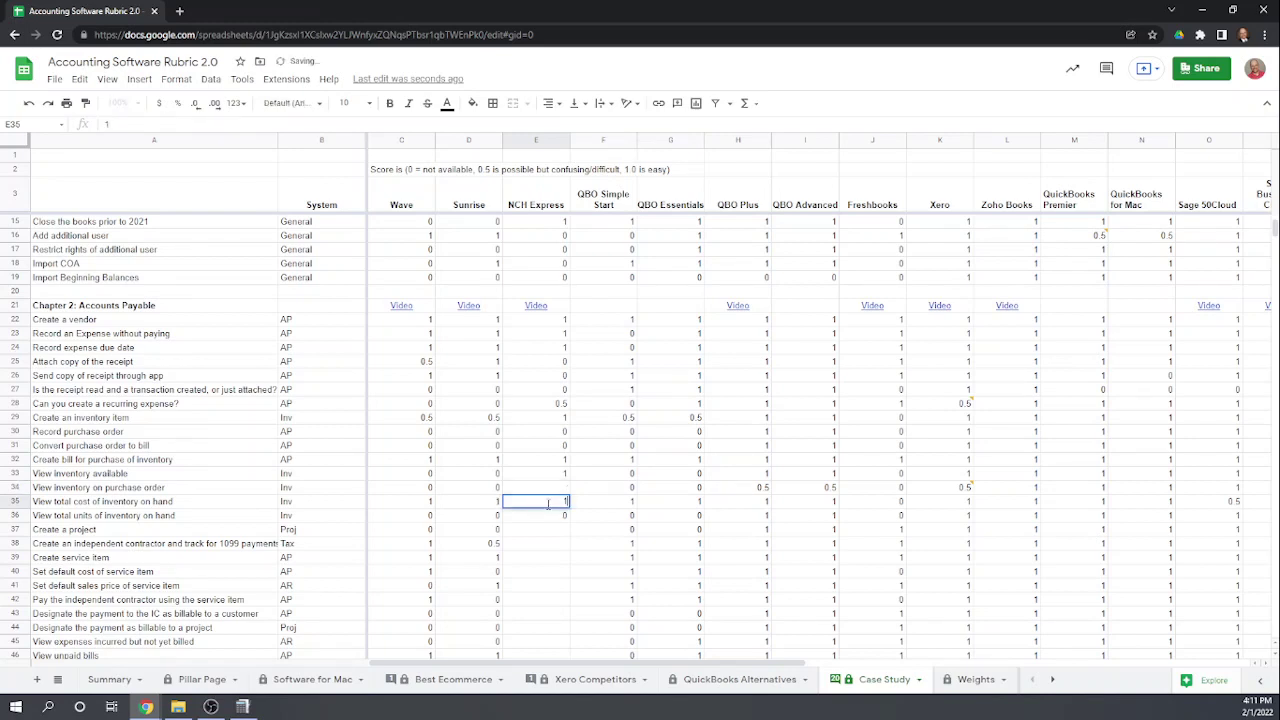
key("Return")
type("1")
key("Return")
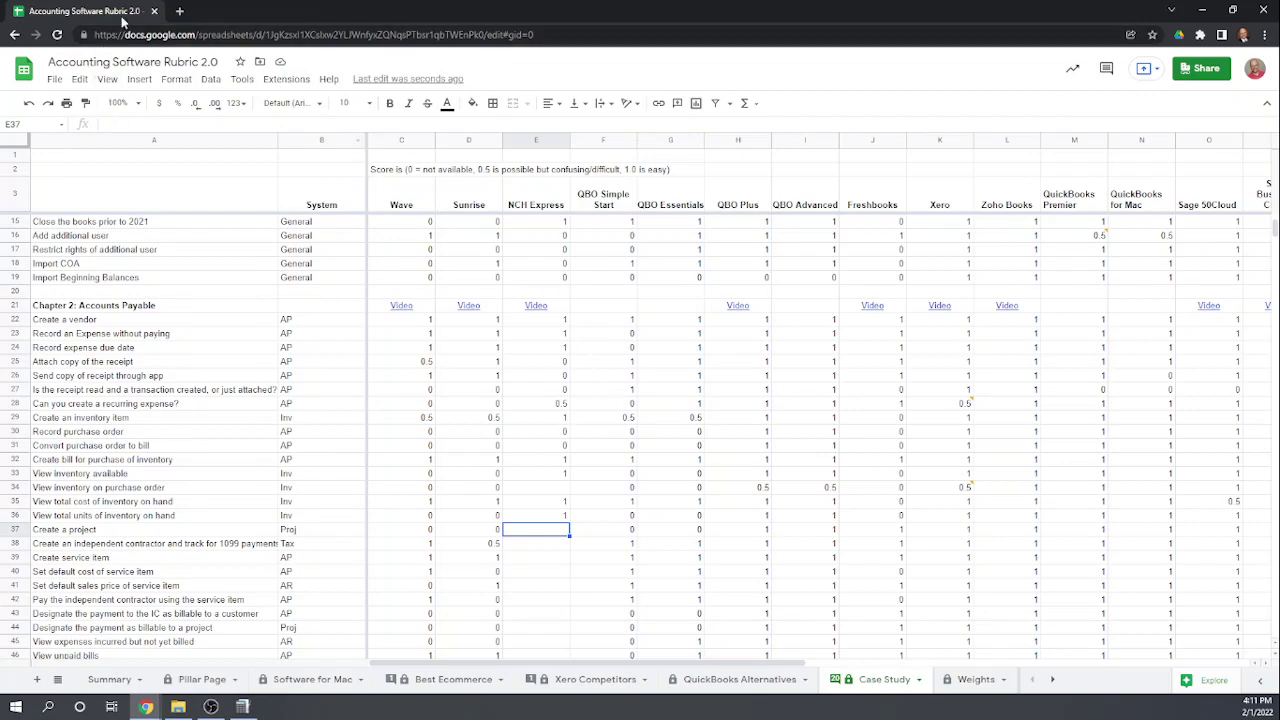
Switch to Express Accounts and start a new purchase order with The Widgets Guy as supplier.
left_click_drag(128, 18, 0, 290)
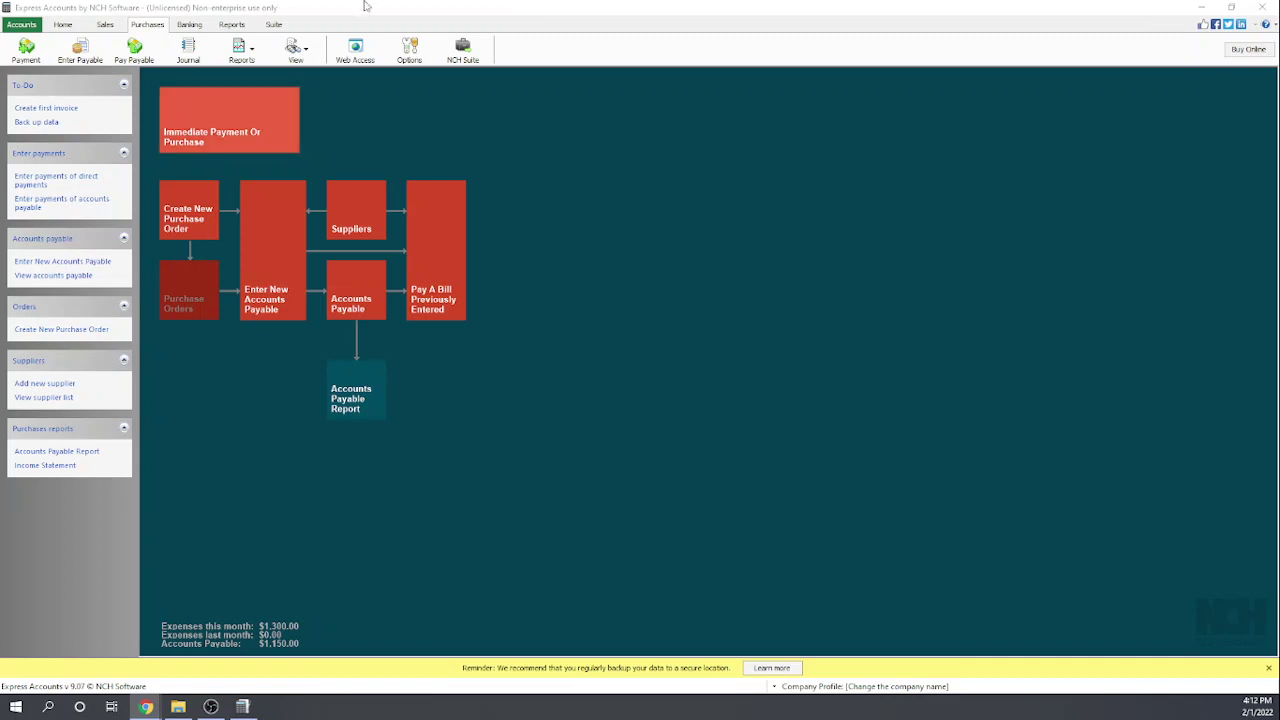
left_click(188, 278)
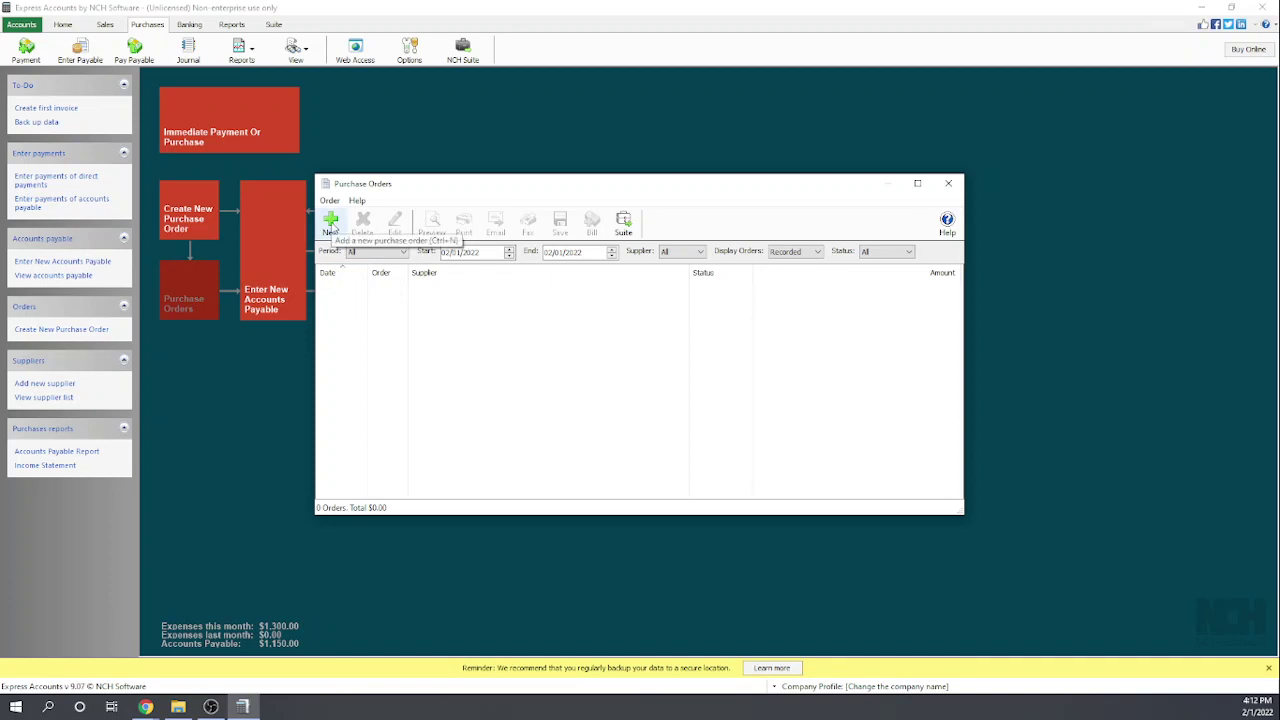
left_click(338, 229)
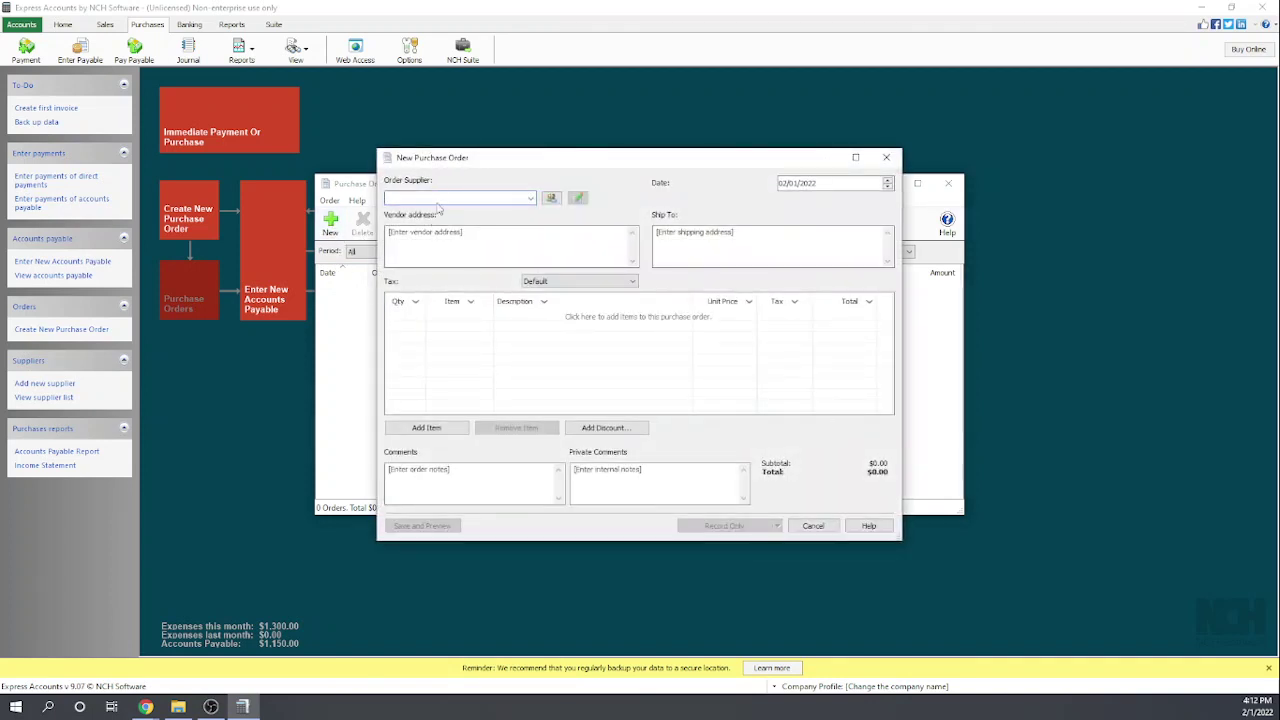
left_click(531, 198)
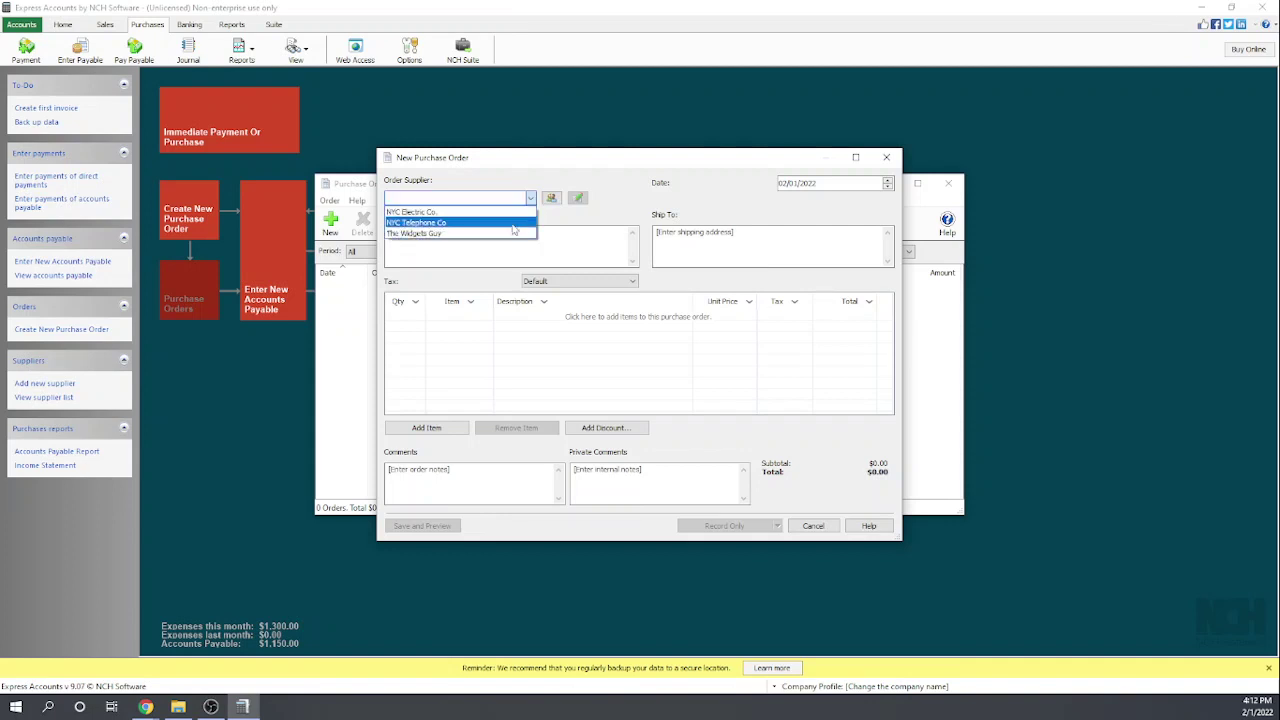
left_click(429, 234)
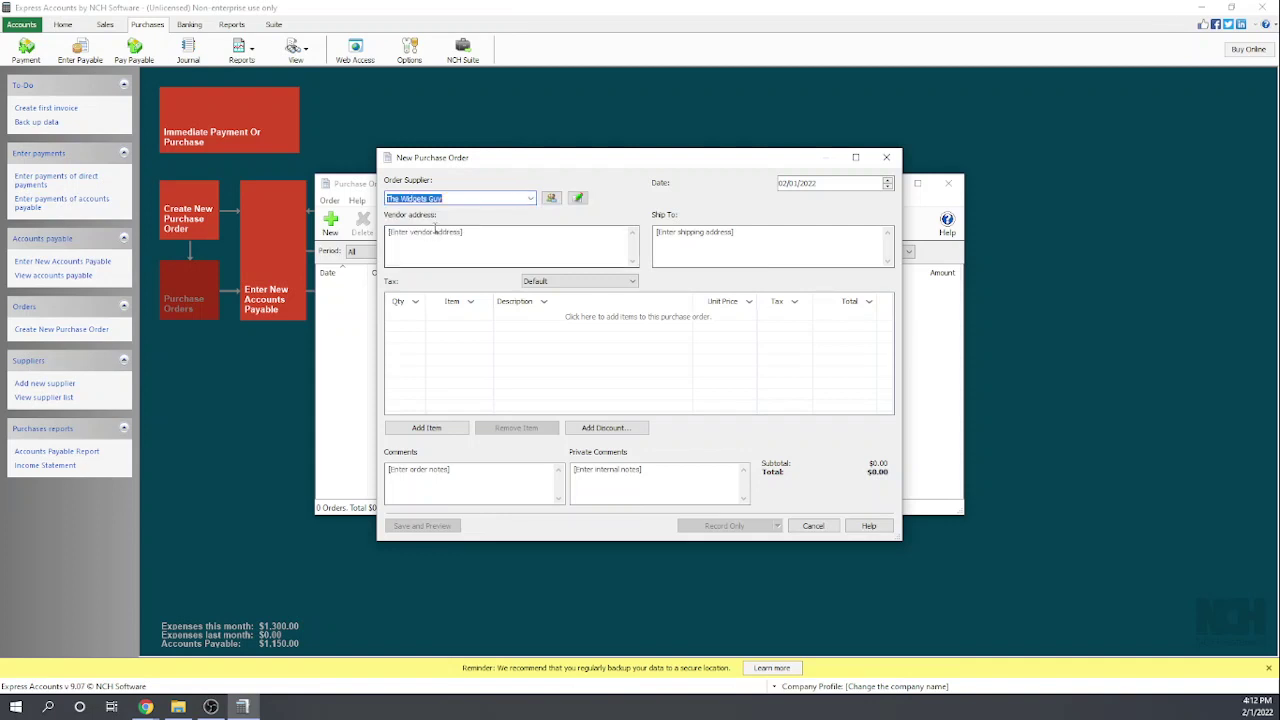
Add 150 Plumbing Widgets to the purchase order, record it only, and close the order list.
left_click(402, 325)
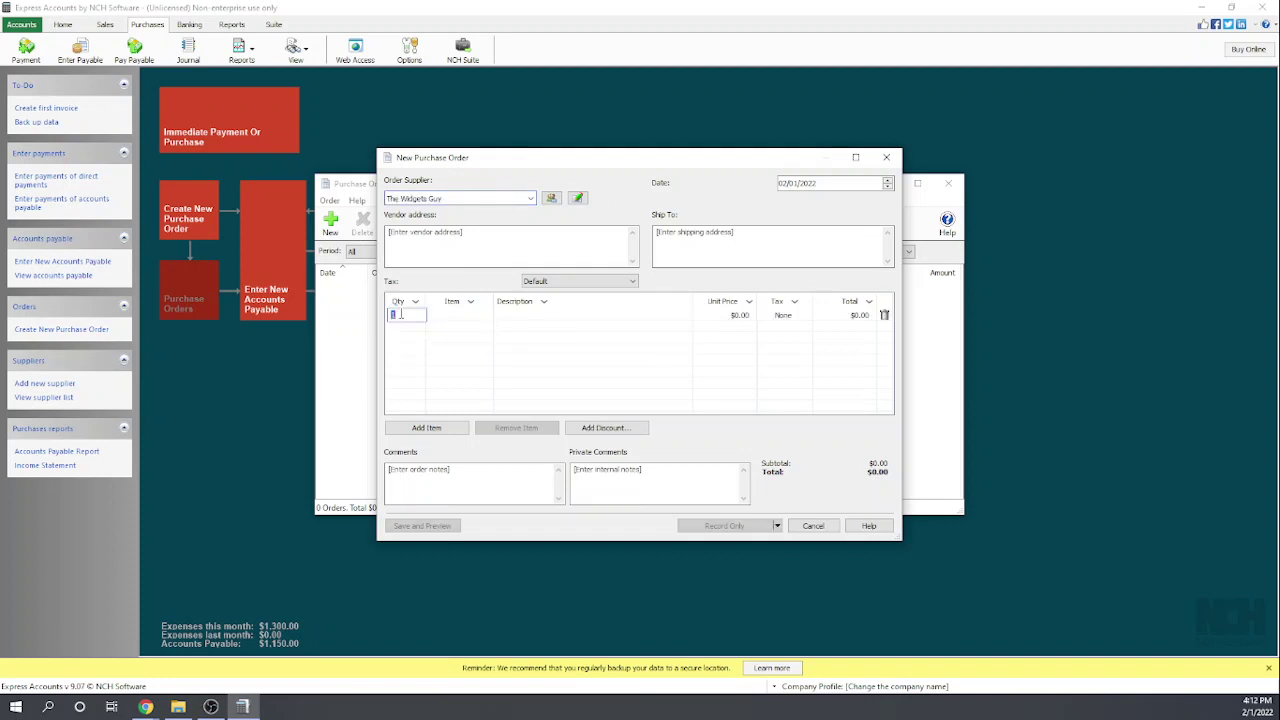
type("150")
left_click(465, 317)
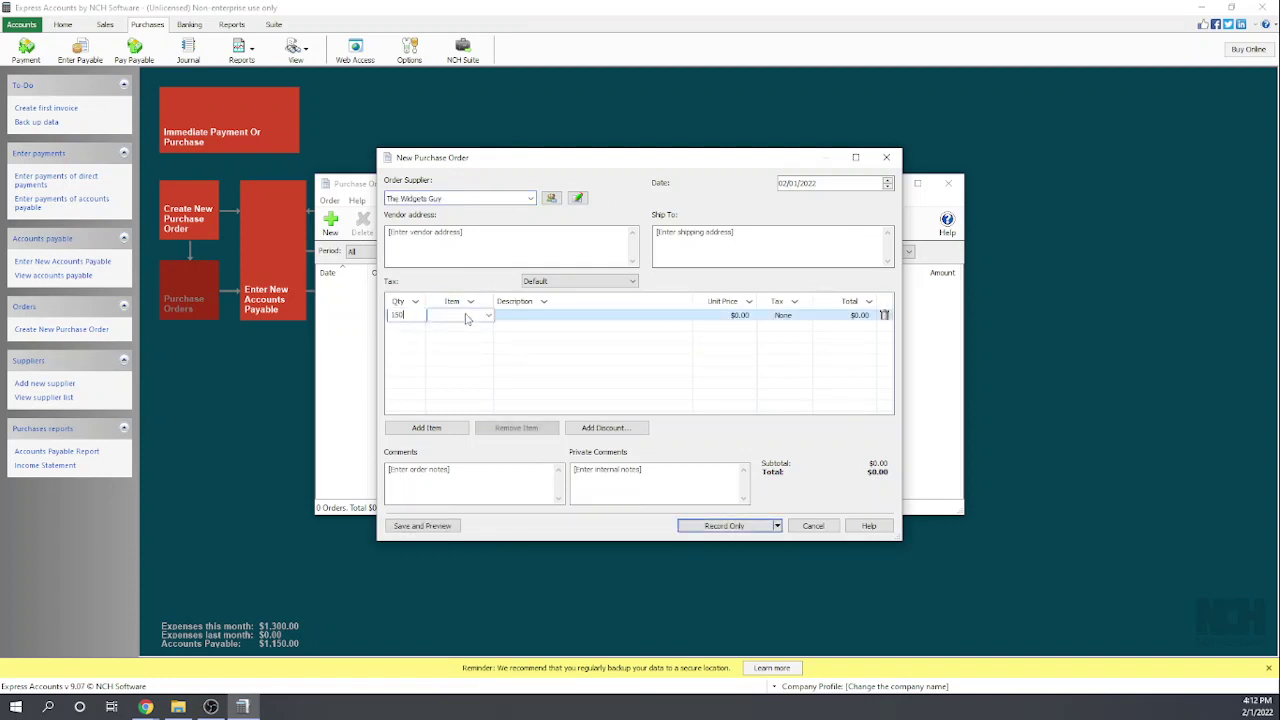
left_click(488, 316)
left_click(474, 333)
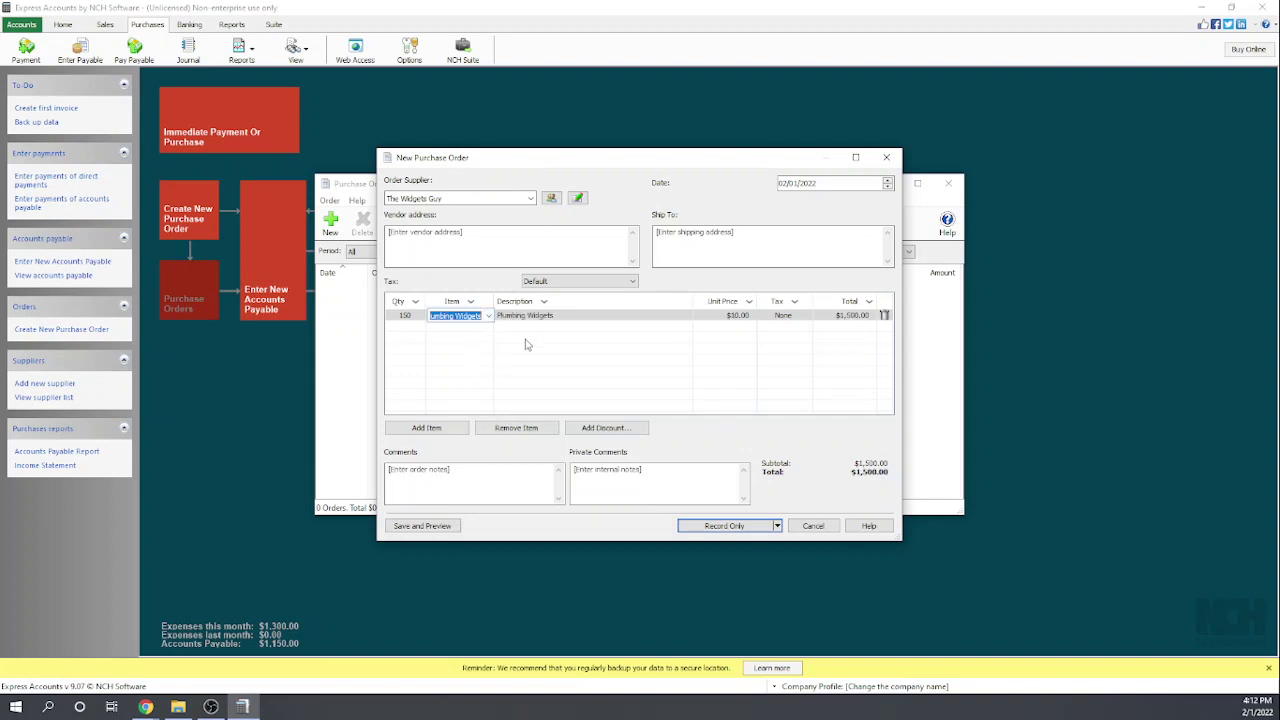
left_click(724, 526)
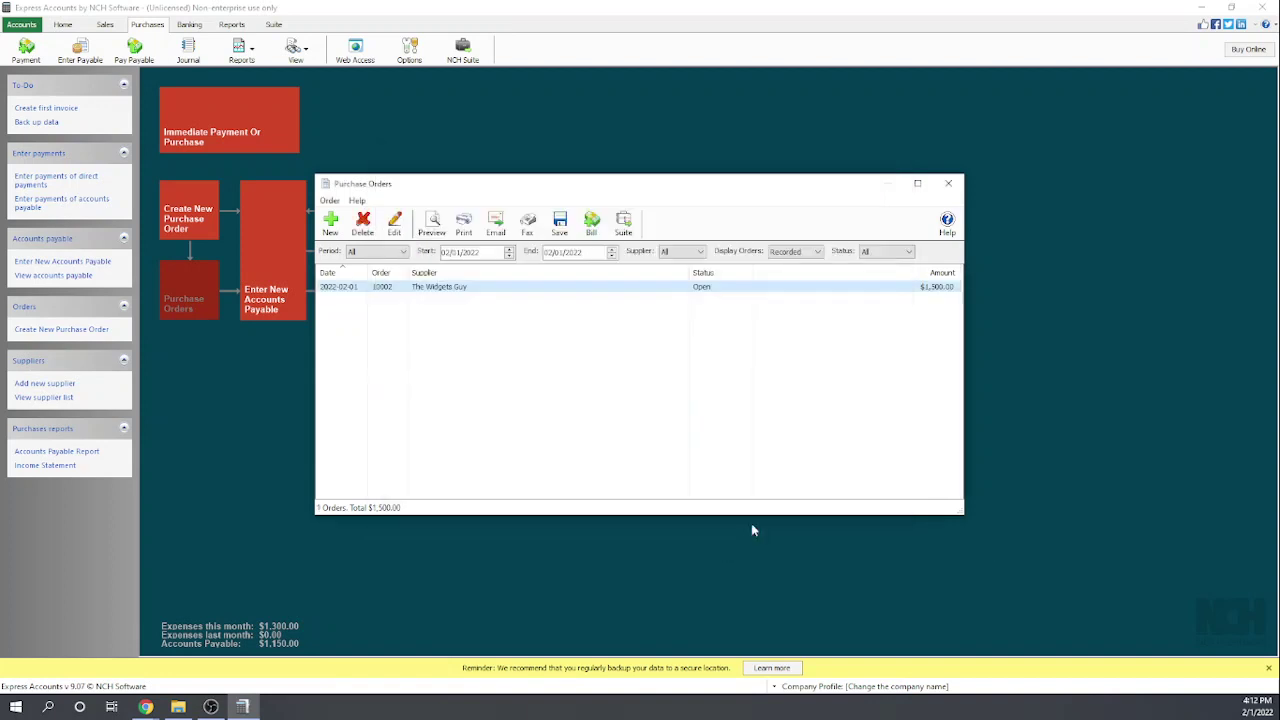
left_click(948, 183)
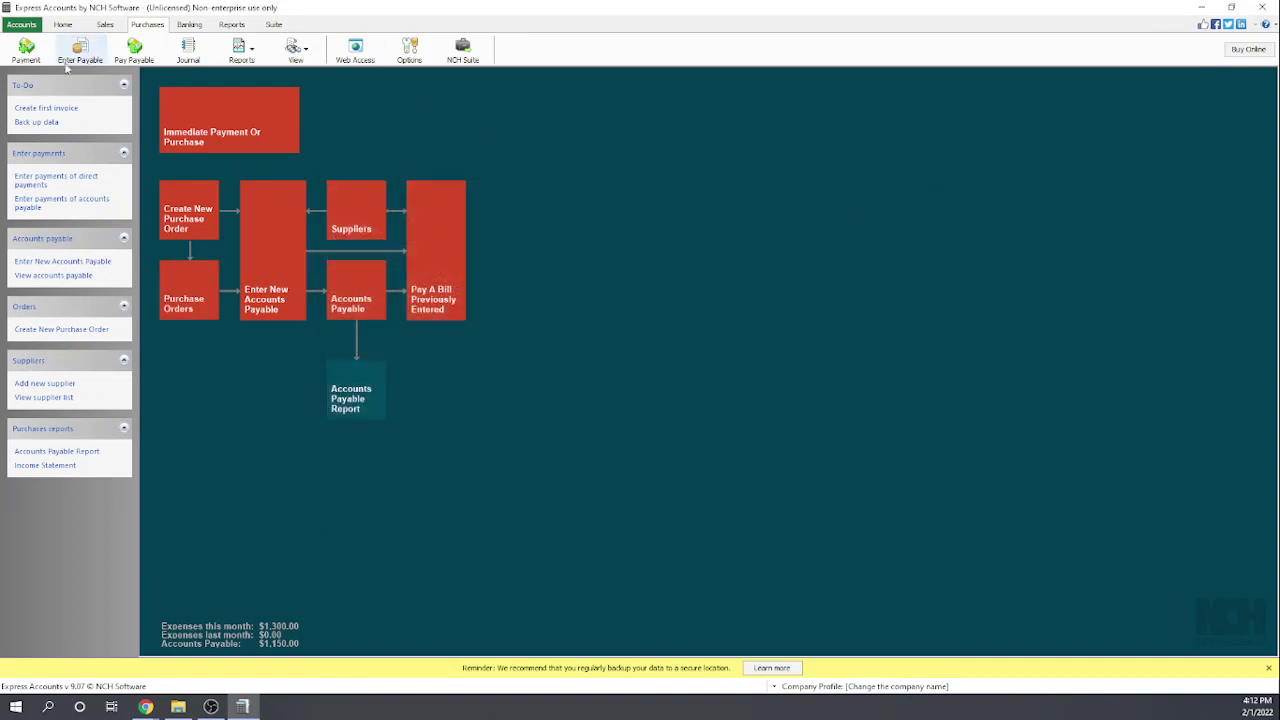
View the item list and its inventory report sorted by quantity in descending order, then close both.
left_click(105, 24)
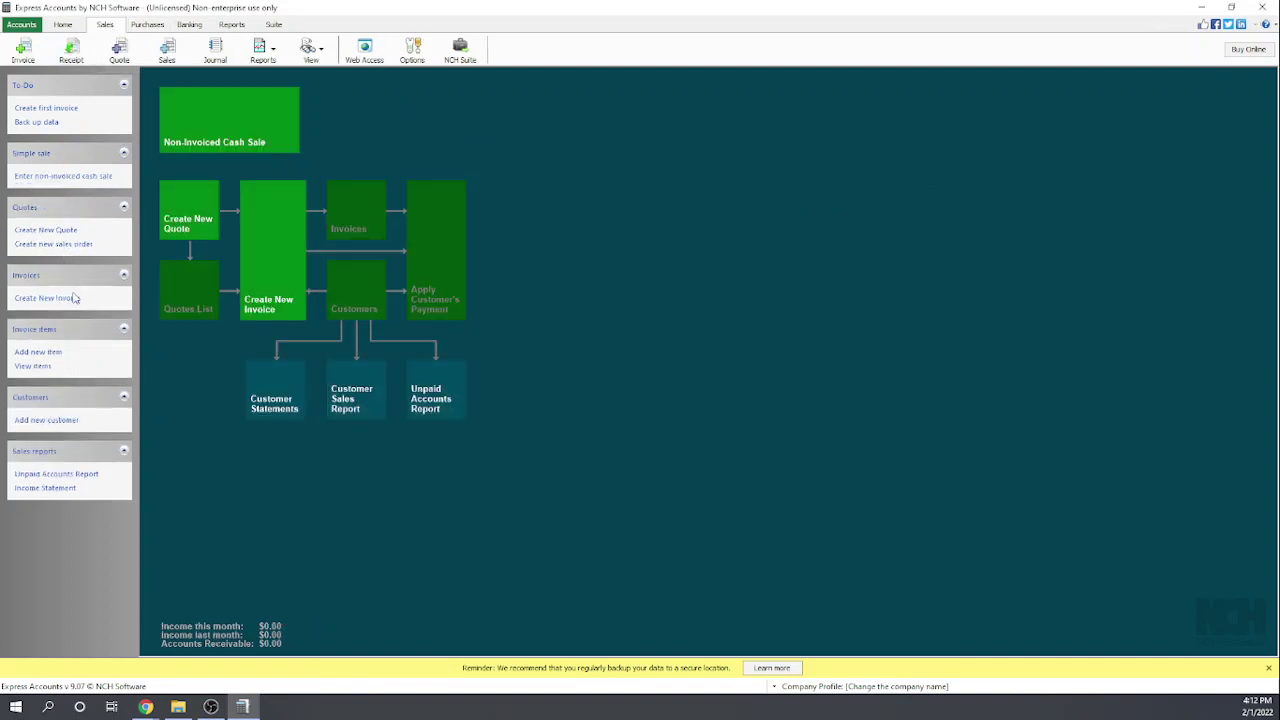
left_click(40, 366)
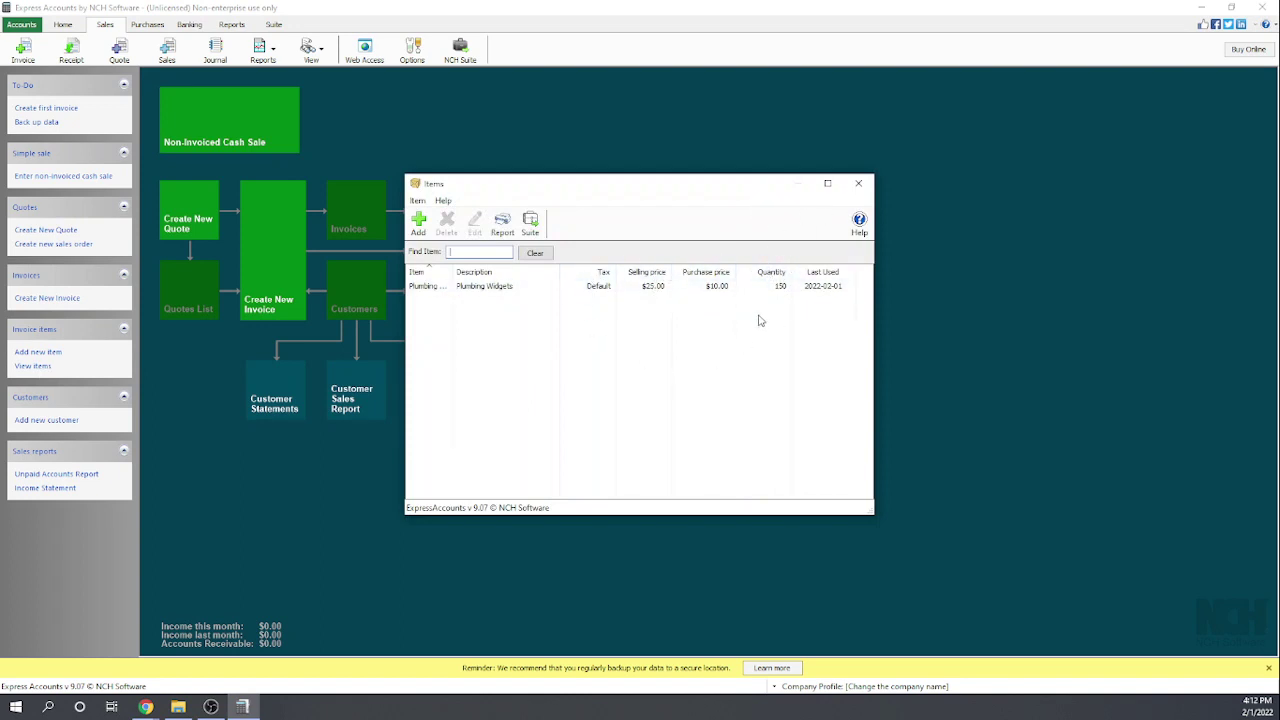
left_click(502, 228)
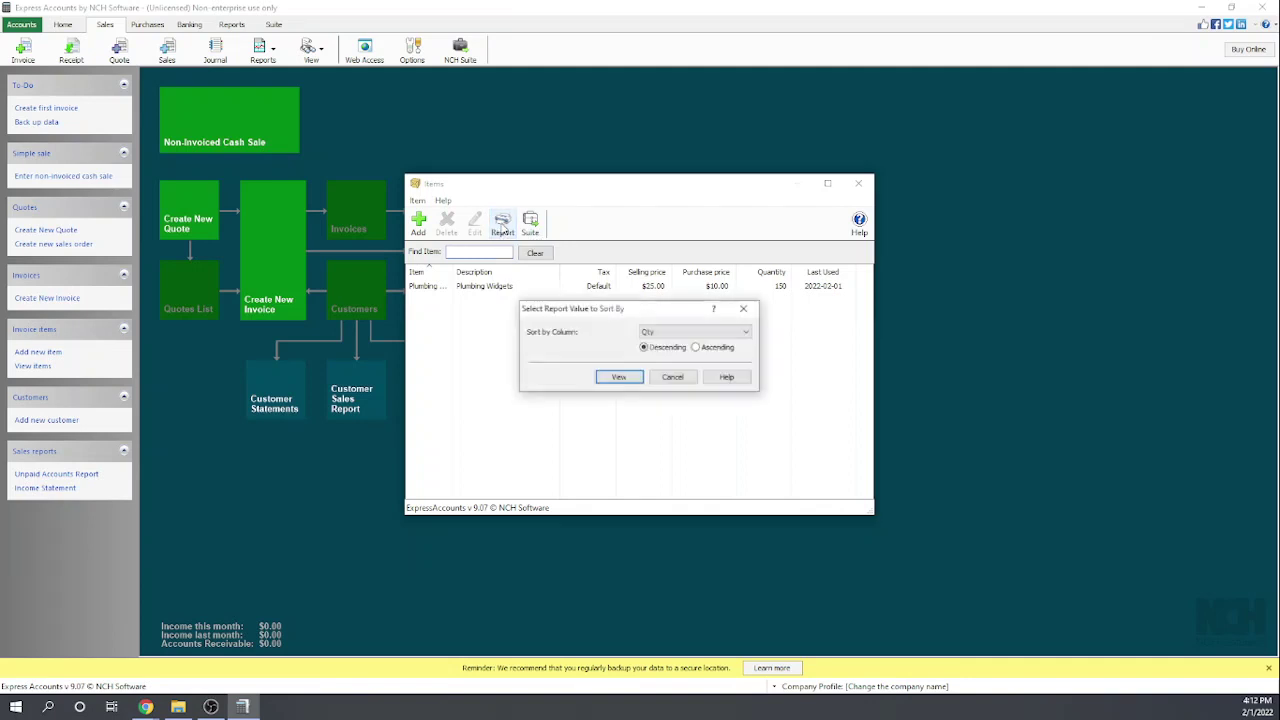
left_click(617, 377)
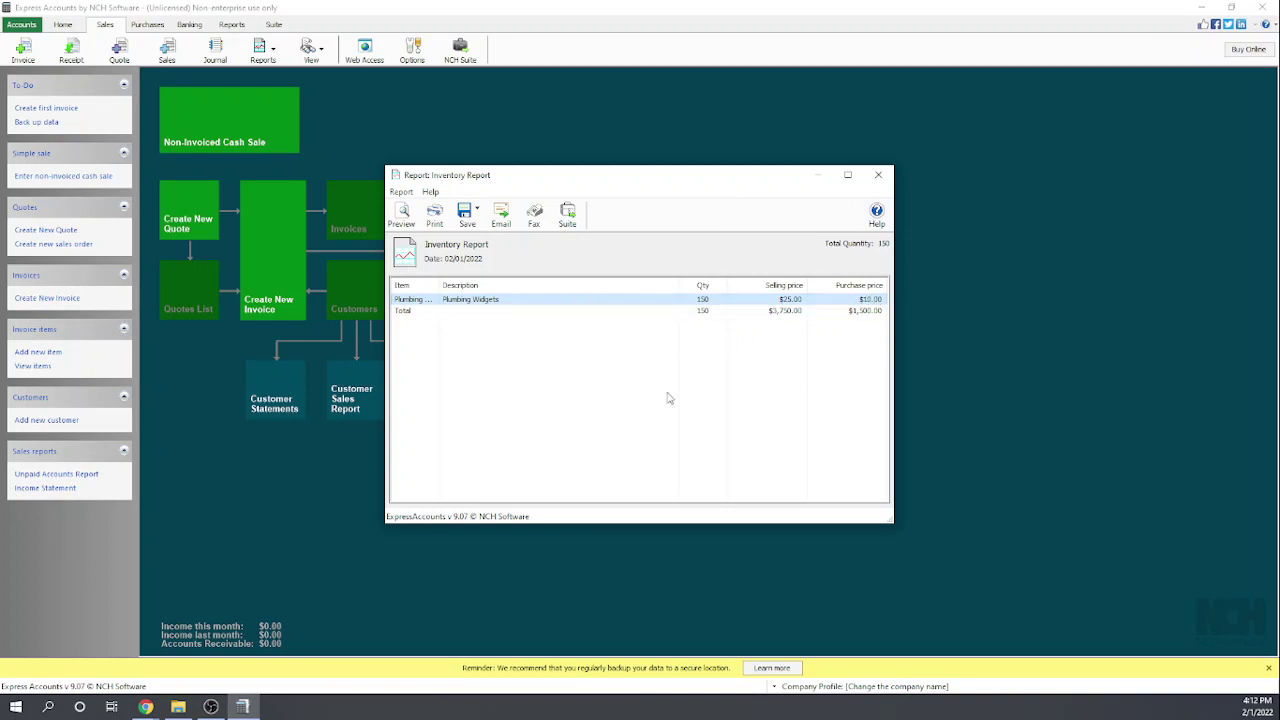
left_click(778, 314)
left_click(876, 175)
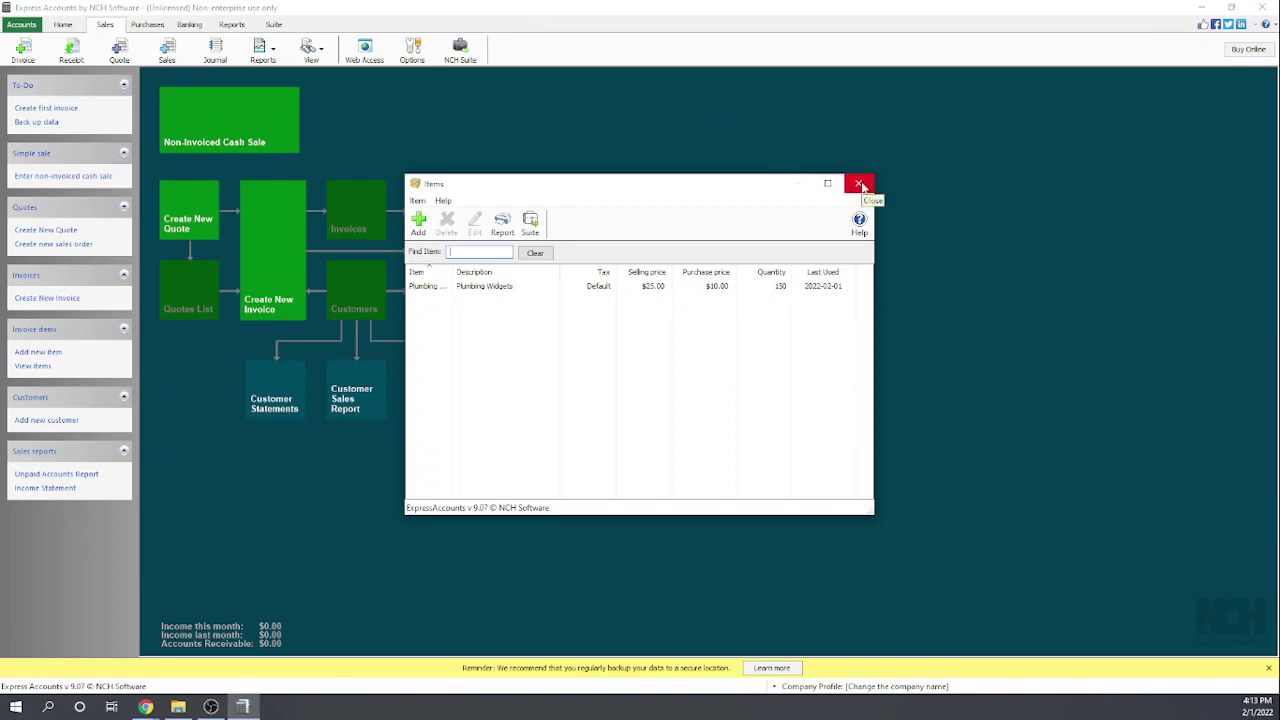
left_click(860, 185)
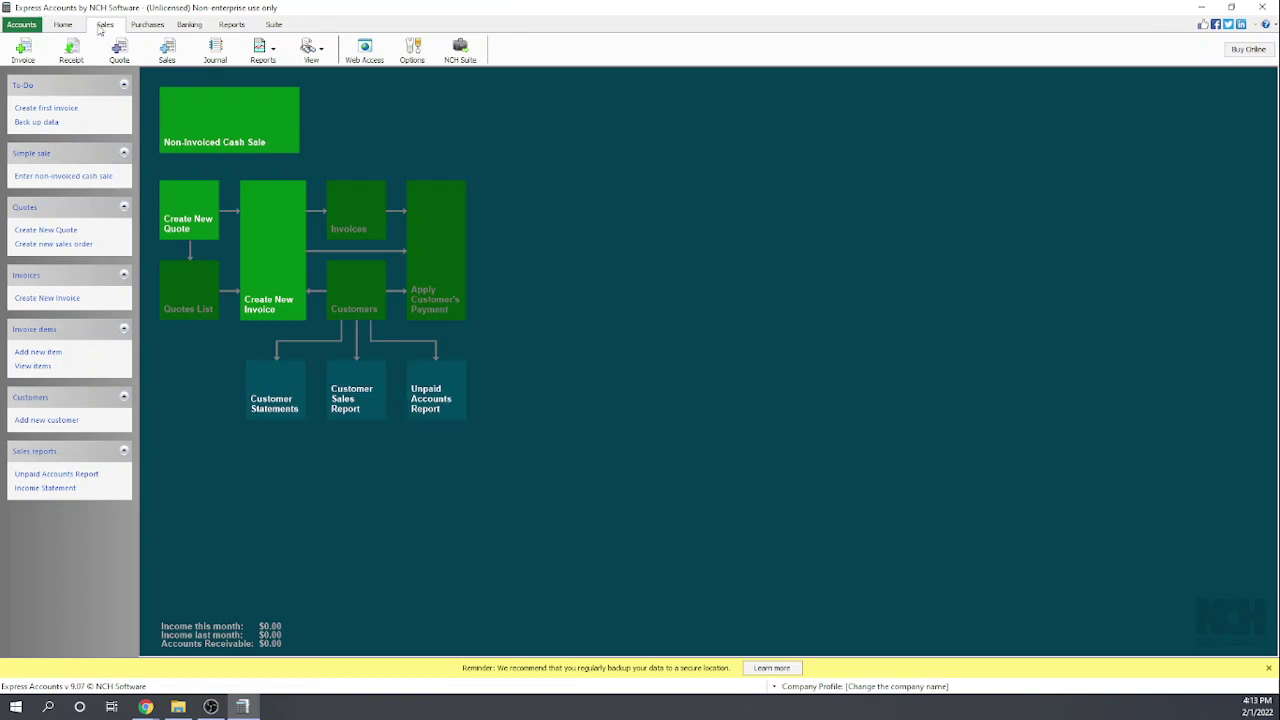
Add a new supplier with the independent contractor's name, keeping the other details at their defaults, and close the supplier list.
left_click(146, 25)
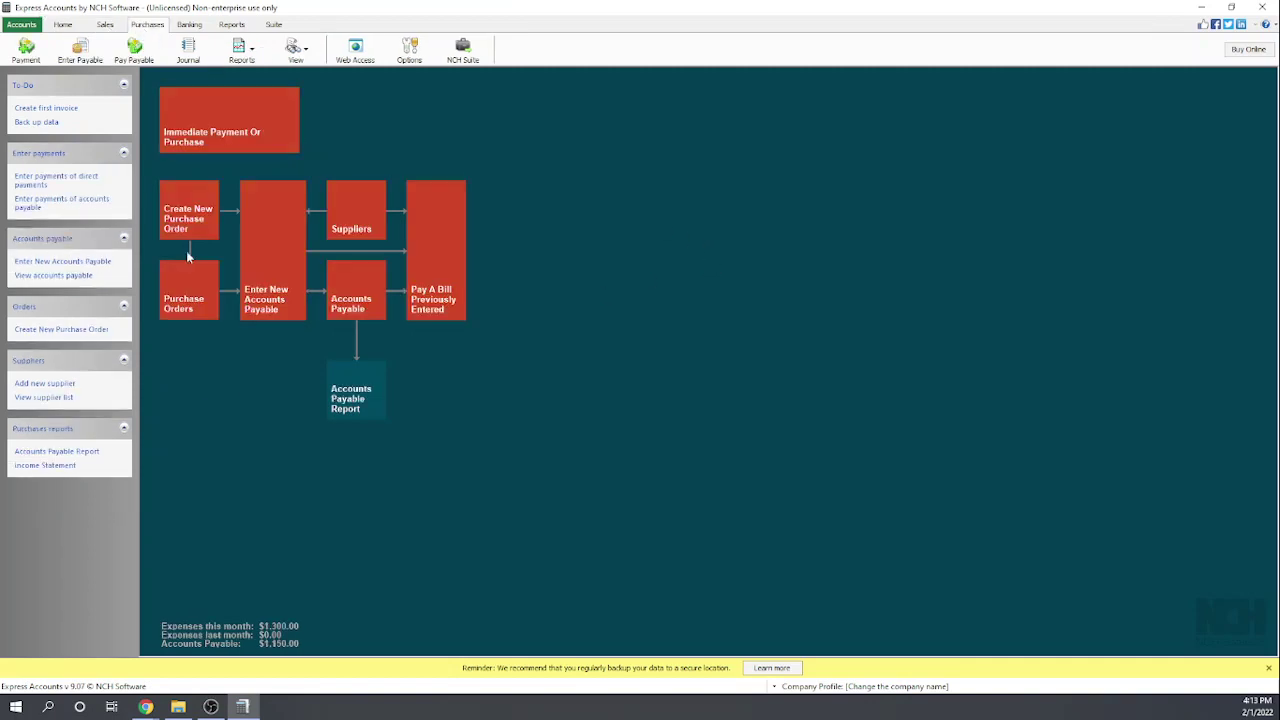
left_click(363, 195)
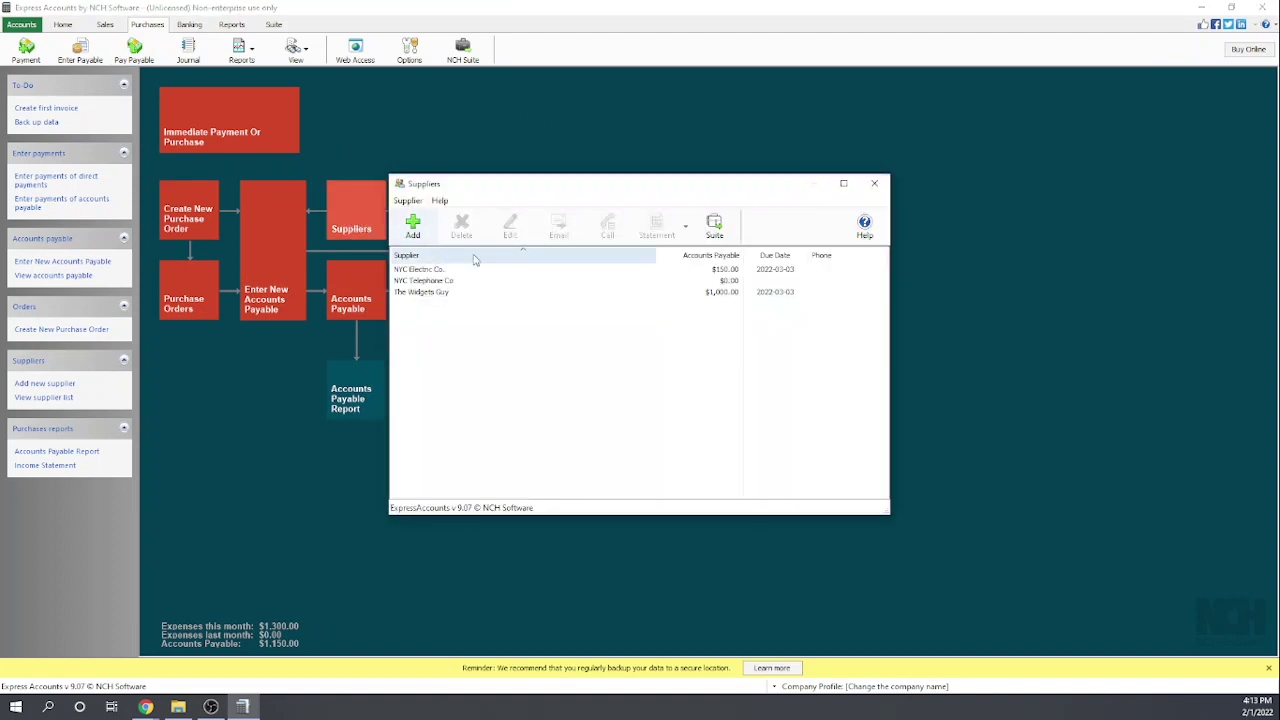
left_click(412, 226)
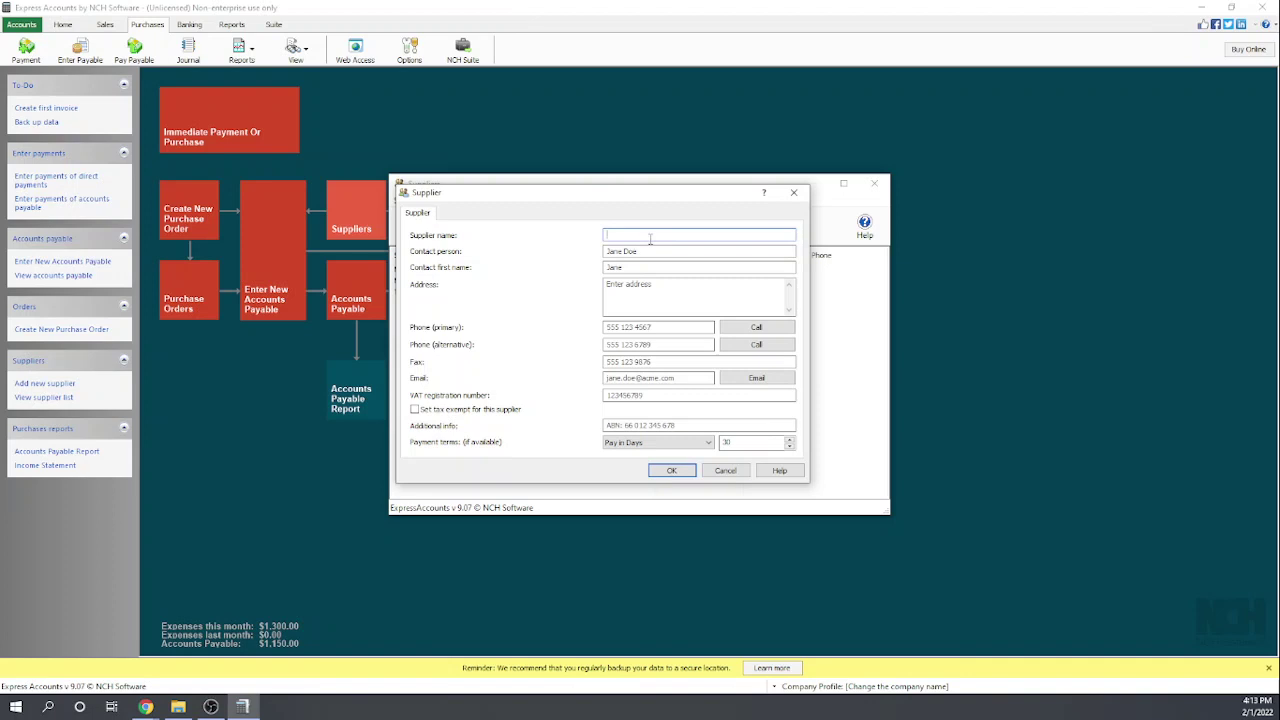
type("Henk")
type(" Independe")
type("ent")
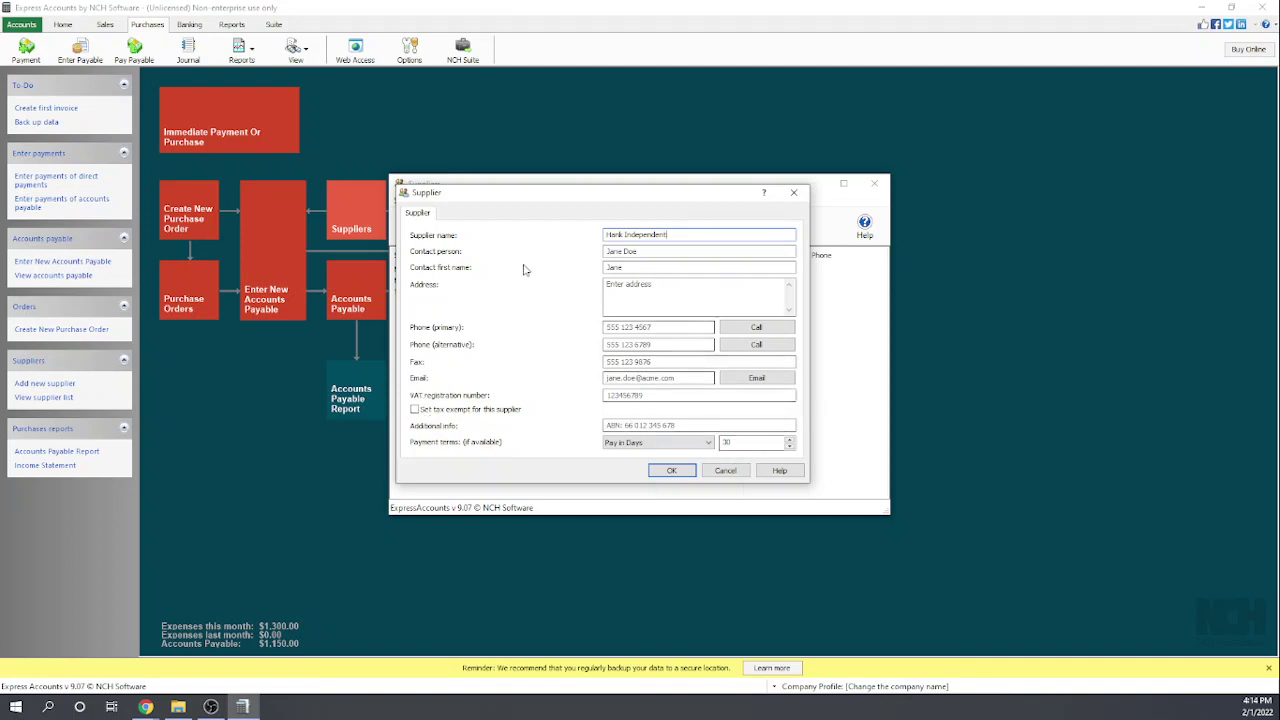
left_click(675, 475)
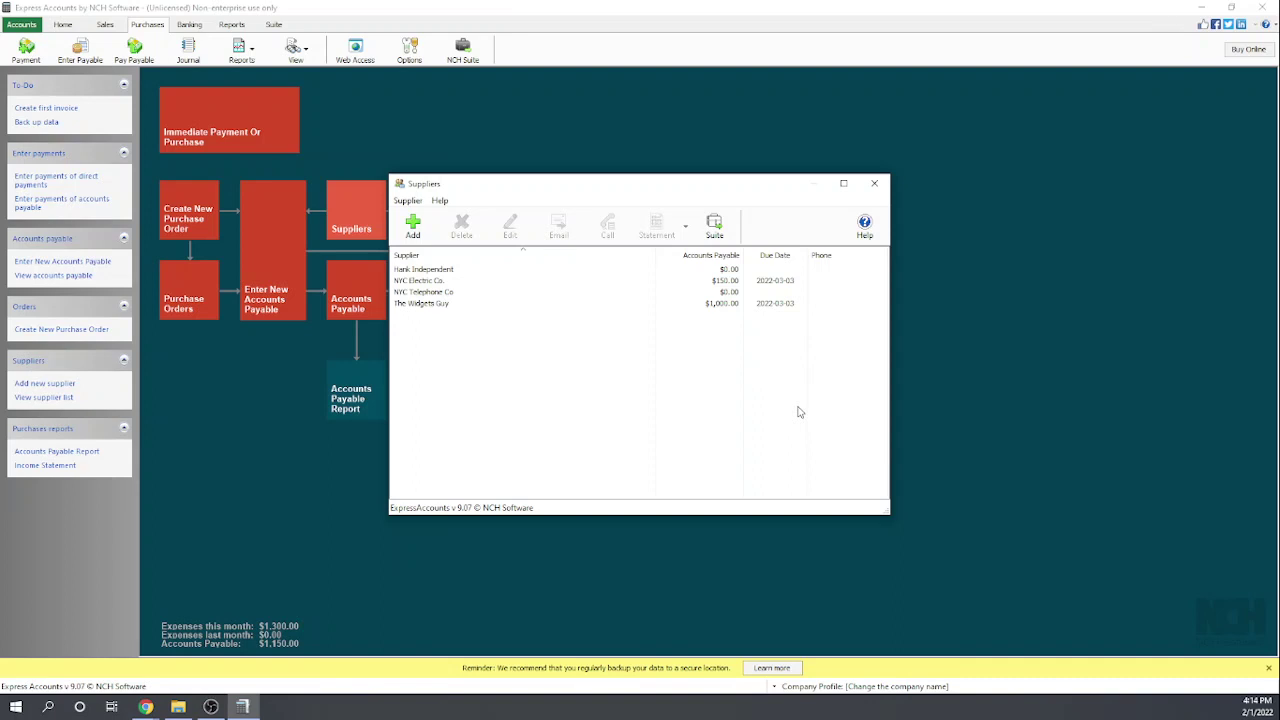
left_click(872, 183)
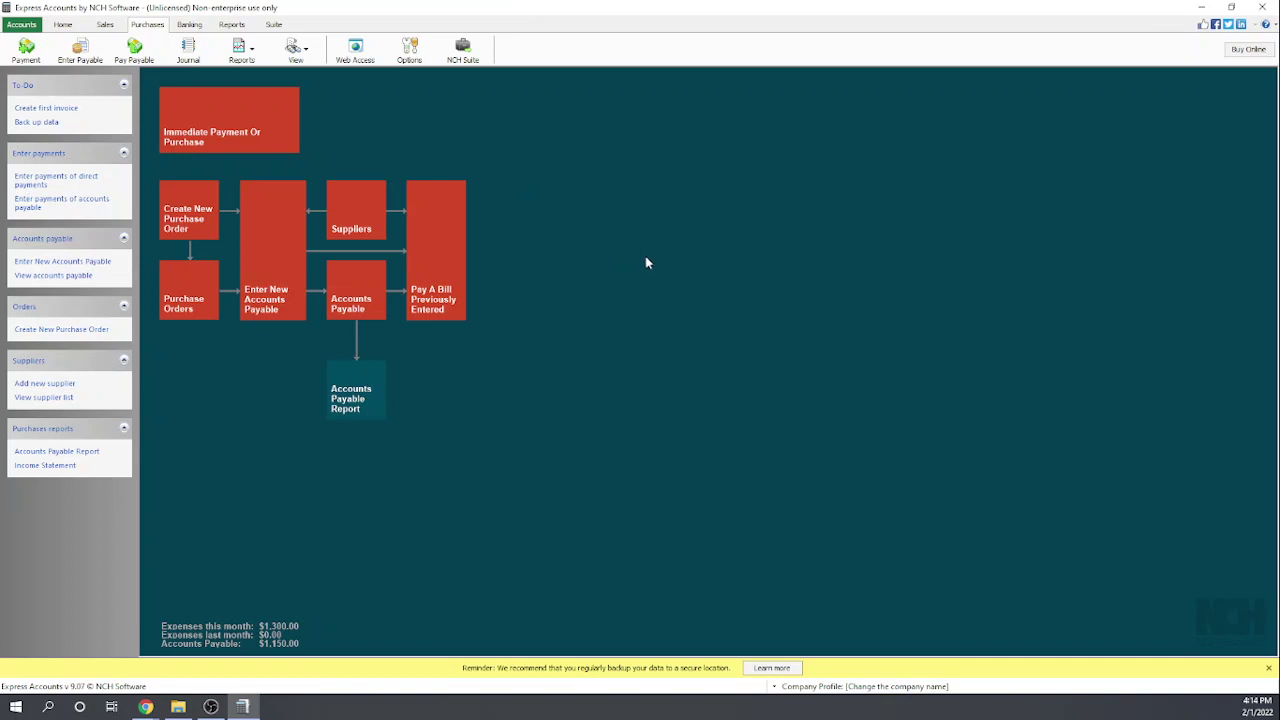
Start a direct payment and choose the newly added independent contractor as the payee.
left_click(220, 130)
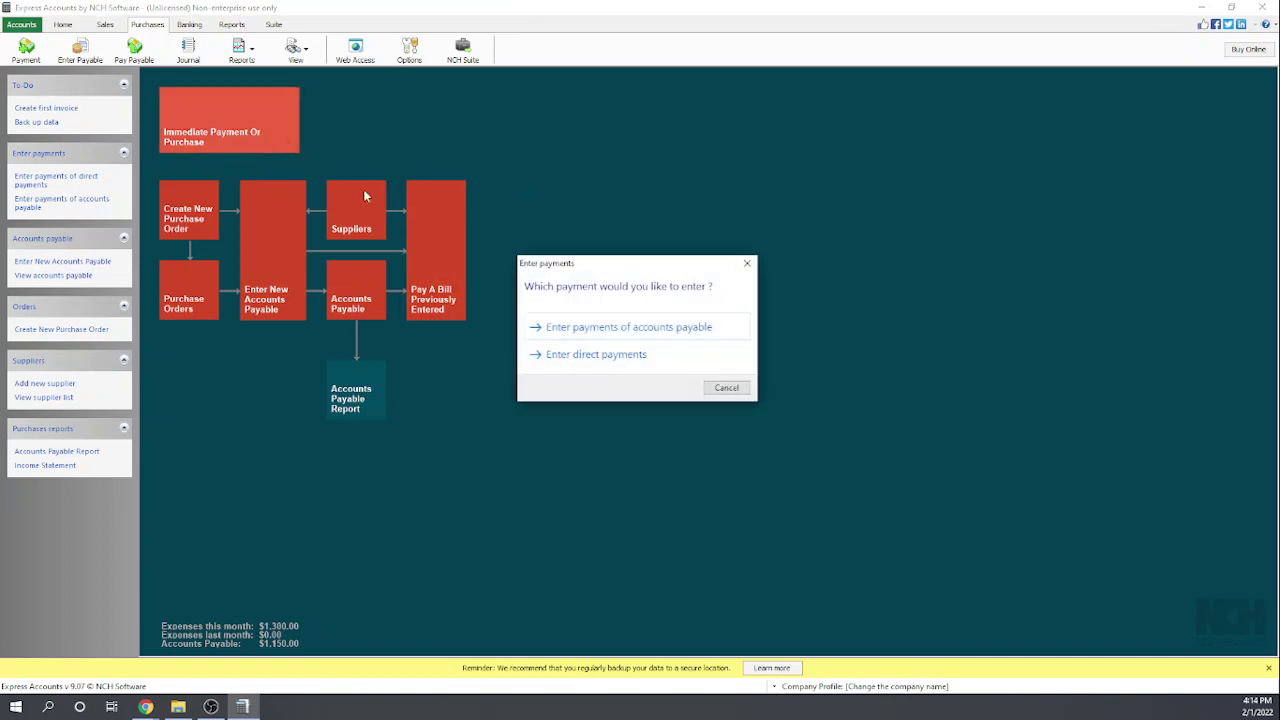
left_click(570, 358)
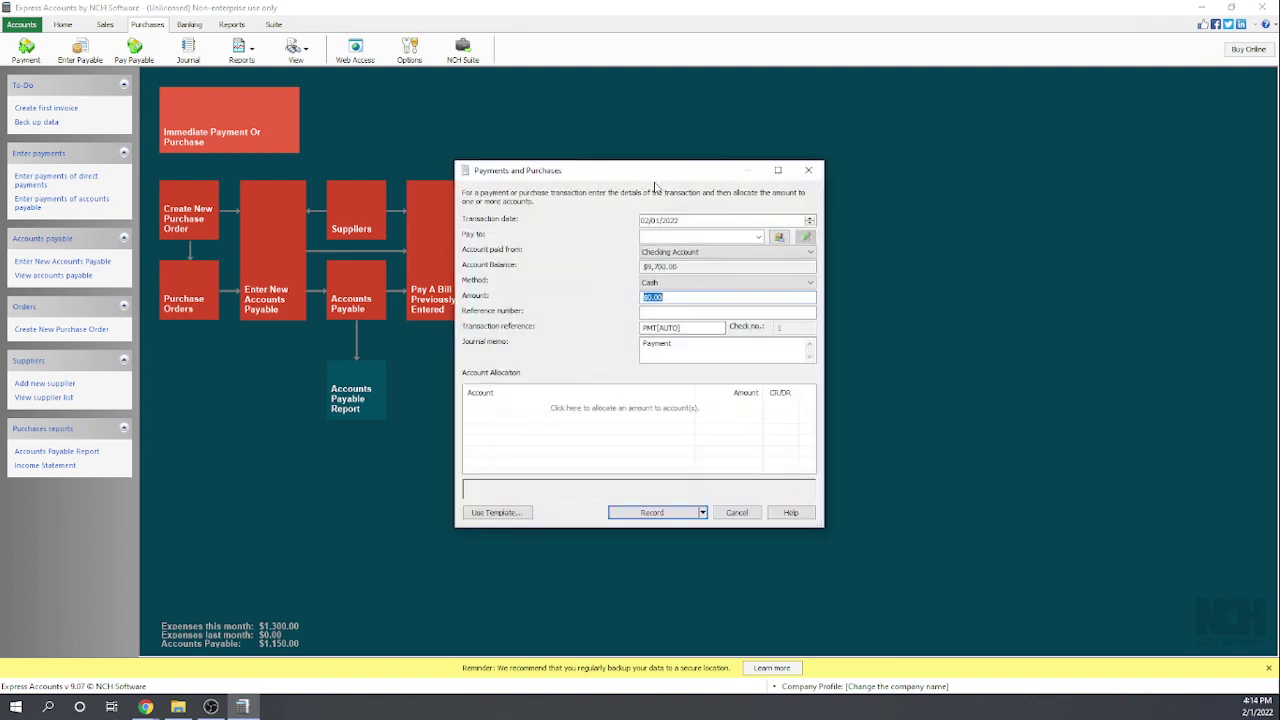
left_click(701, 251)
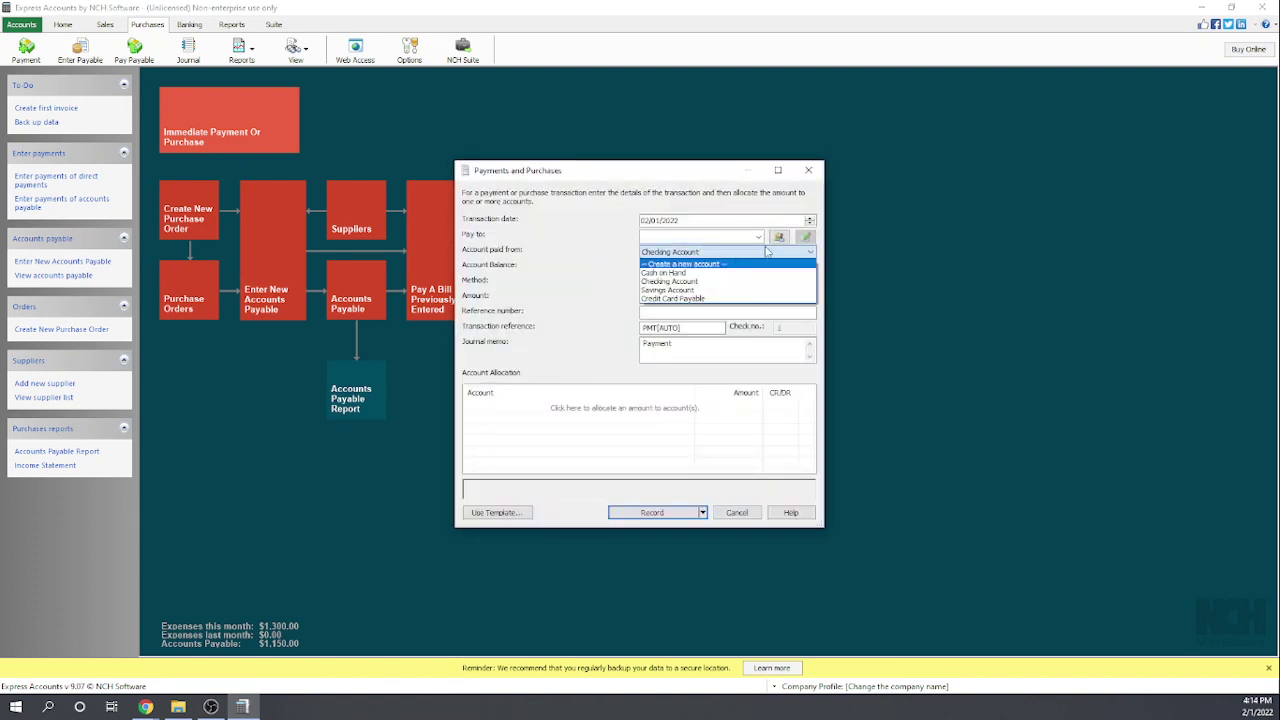
left_click(758, 238)
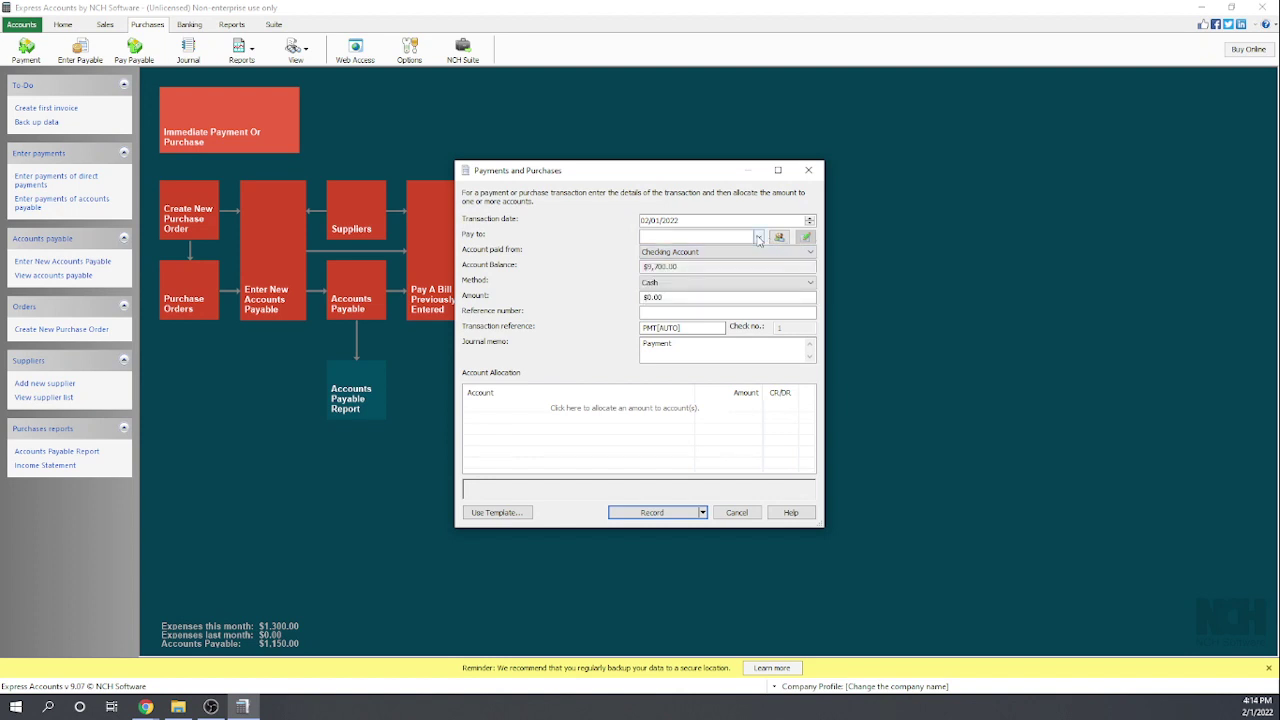
left_click(758, 238)
left_click(725, 252)
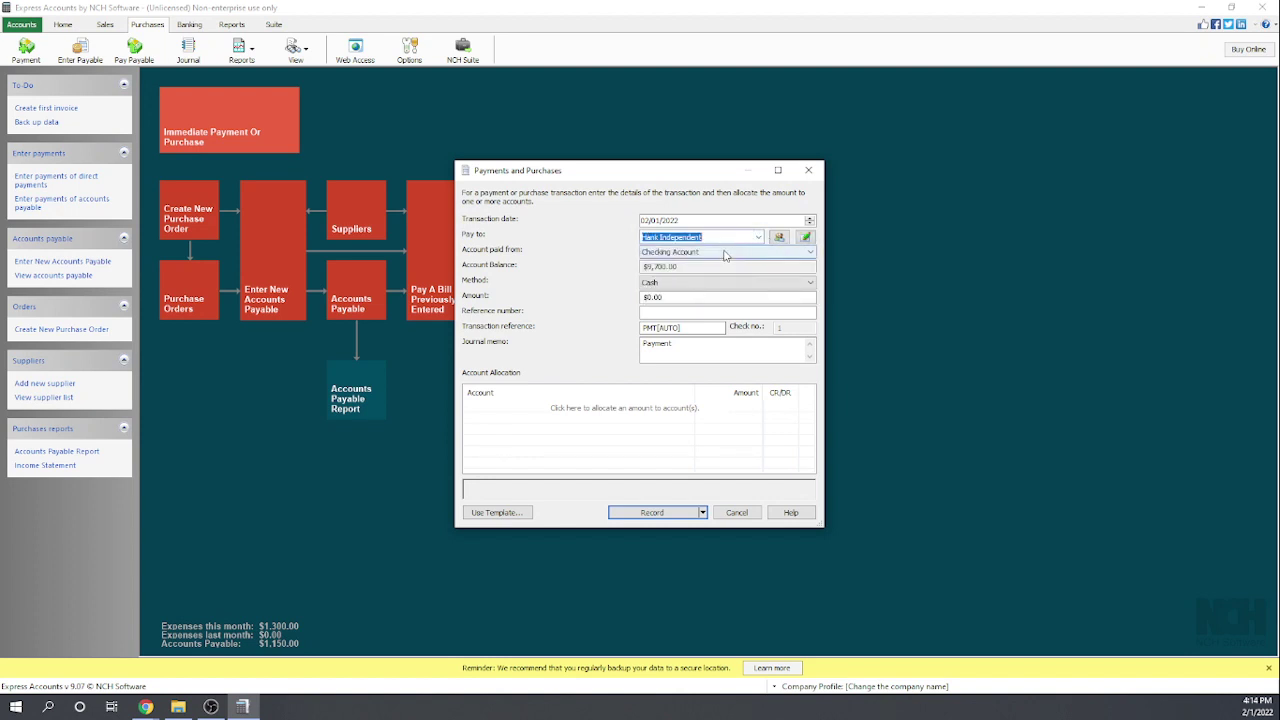
Set the contractor payment's method to Check and its amount to $1,200.
left_click(678, 284)
left_click(672, 304)
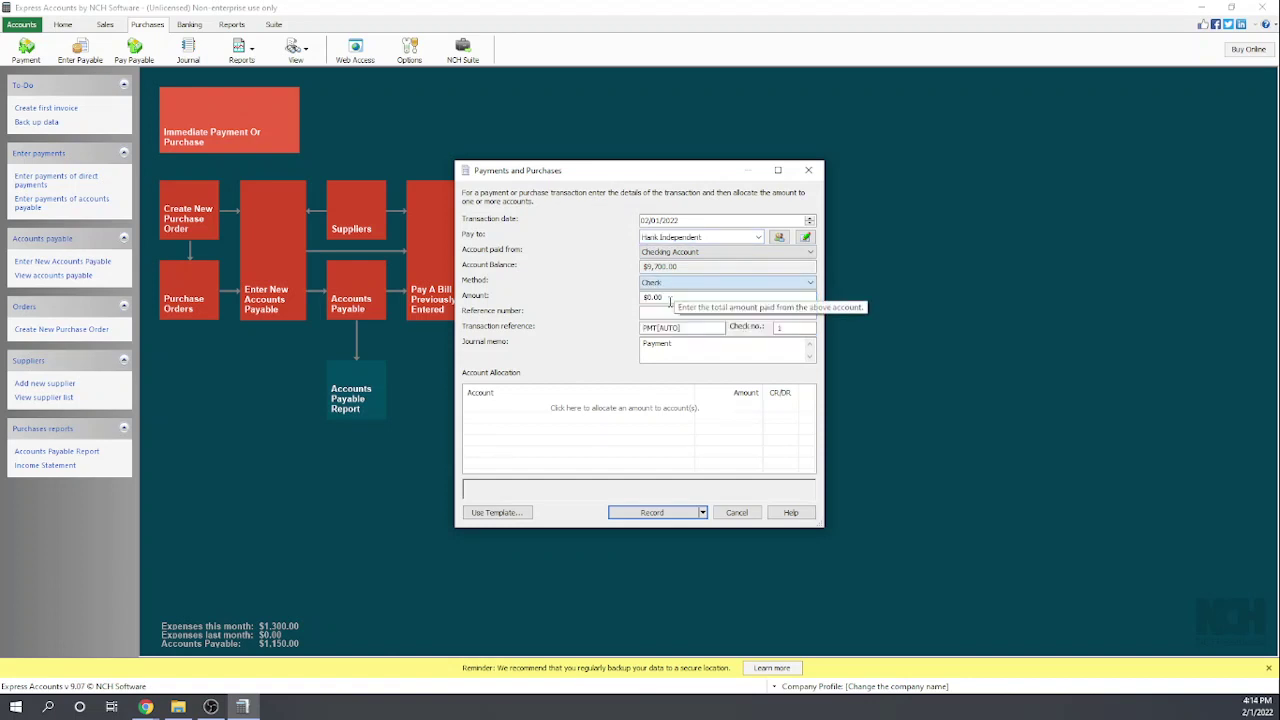
left_click(652, 297)
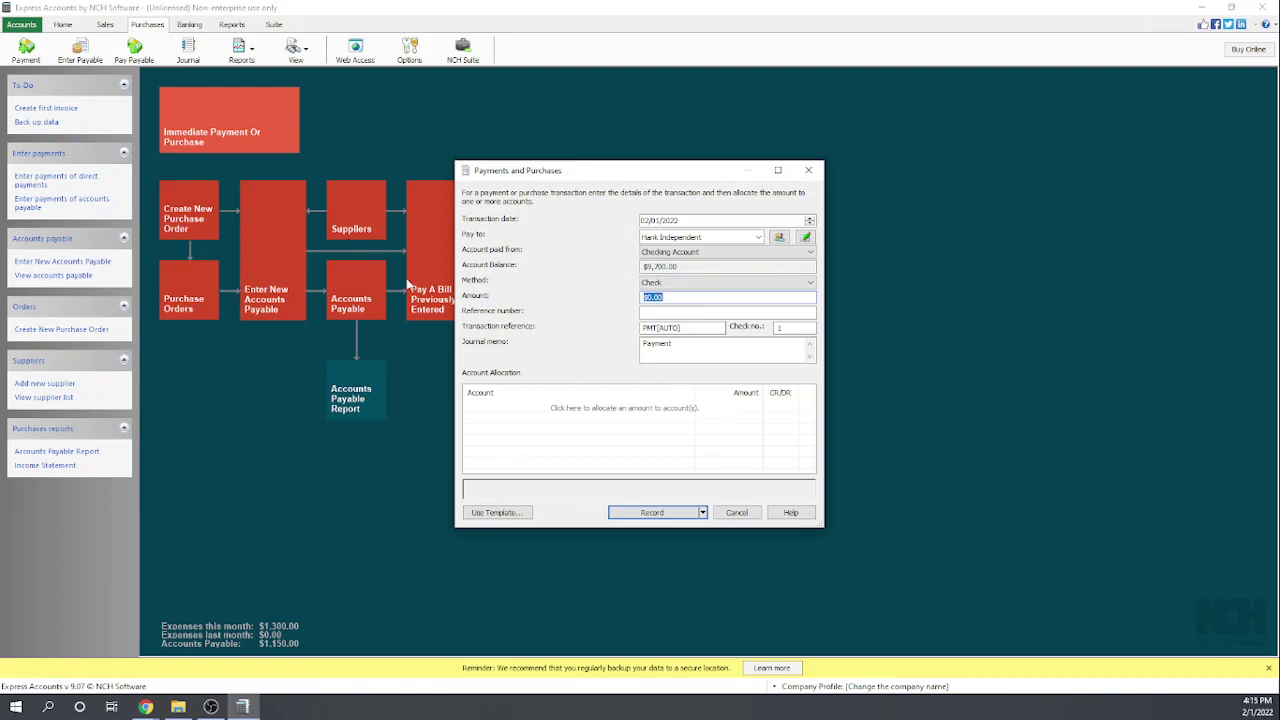
type("1200")
left_click(650, 312)
From the payment's account allocation, add the standard default account 6260 Subcontractors and close the new account dialog.
left_click(491, 412)
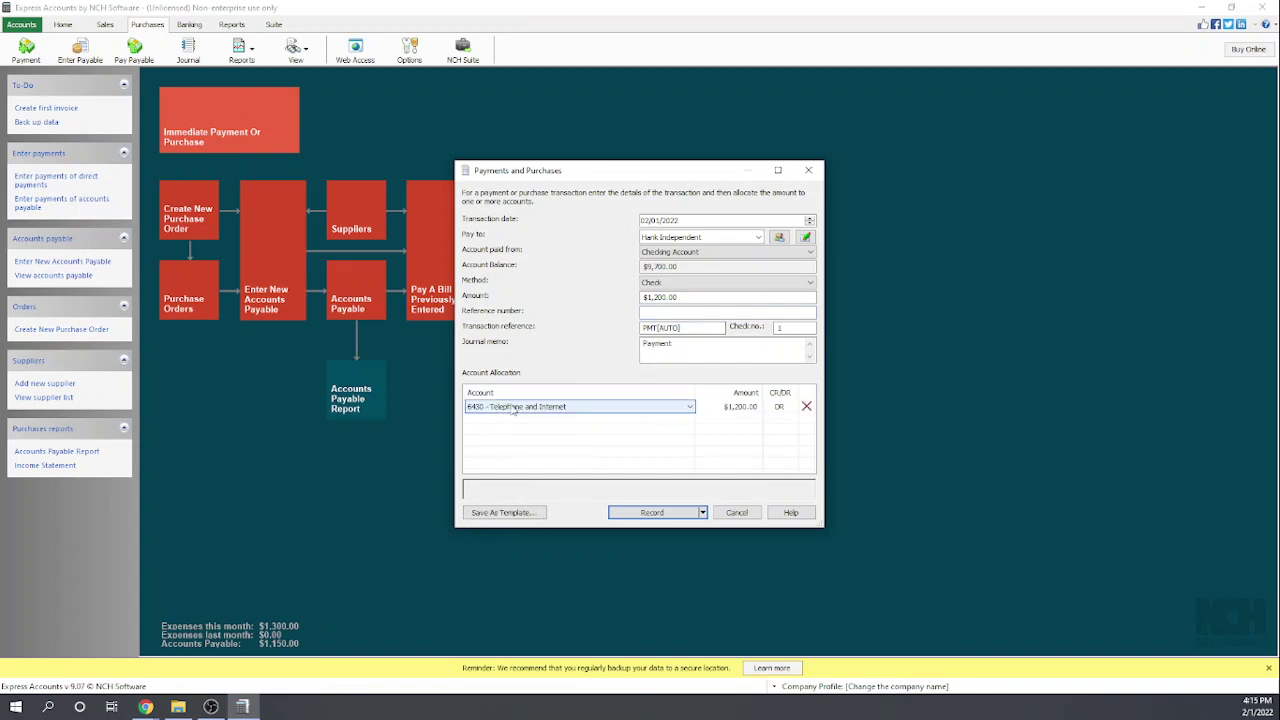
left_click(689, 408)
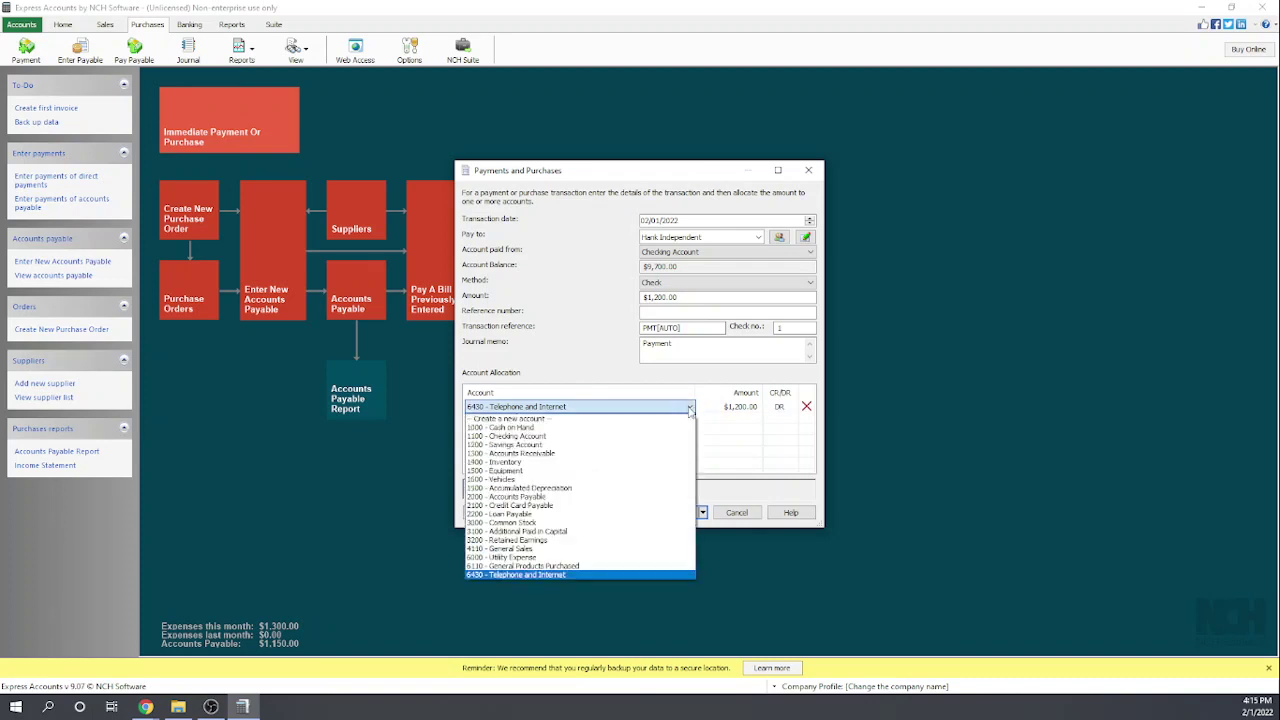
left_click(537, 420)
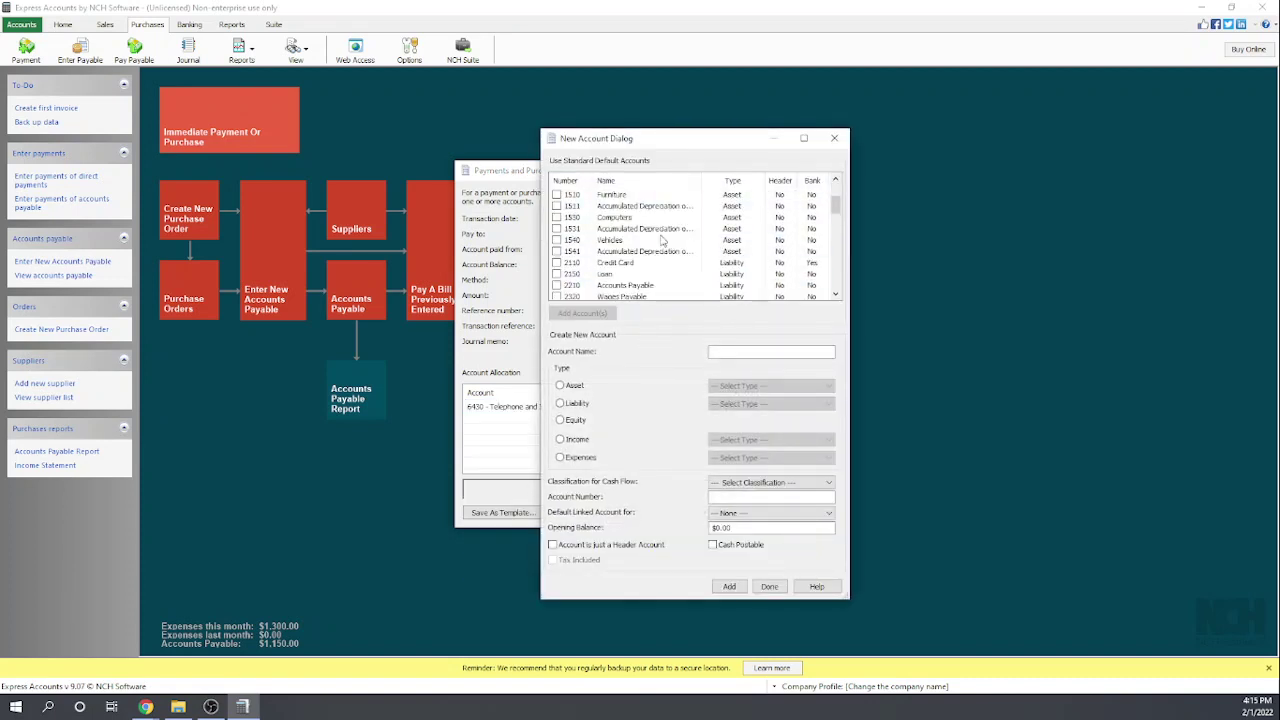
scroll(660, 240, "down", 12)
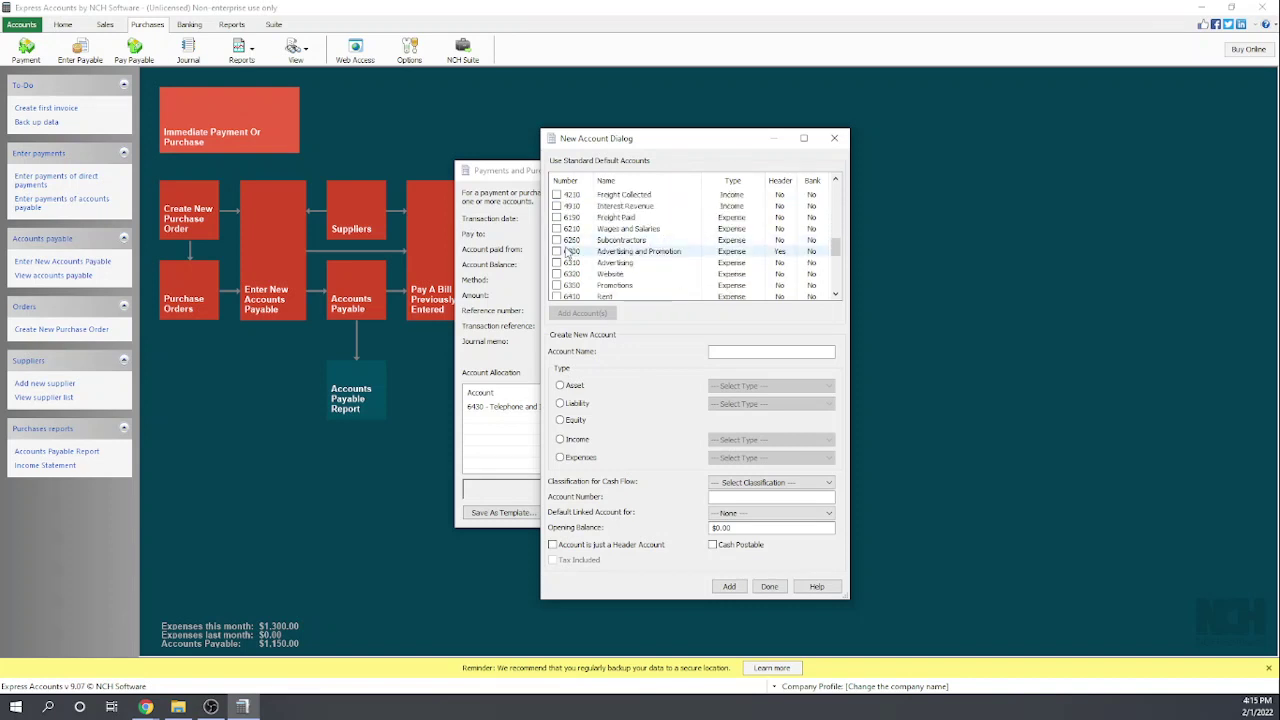
left_click(557, 242)
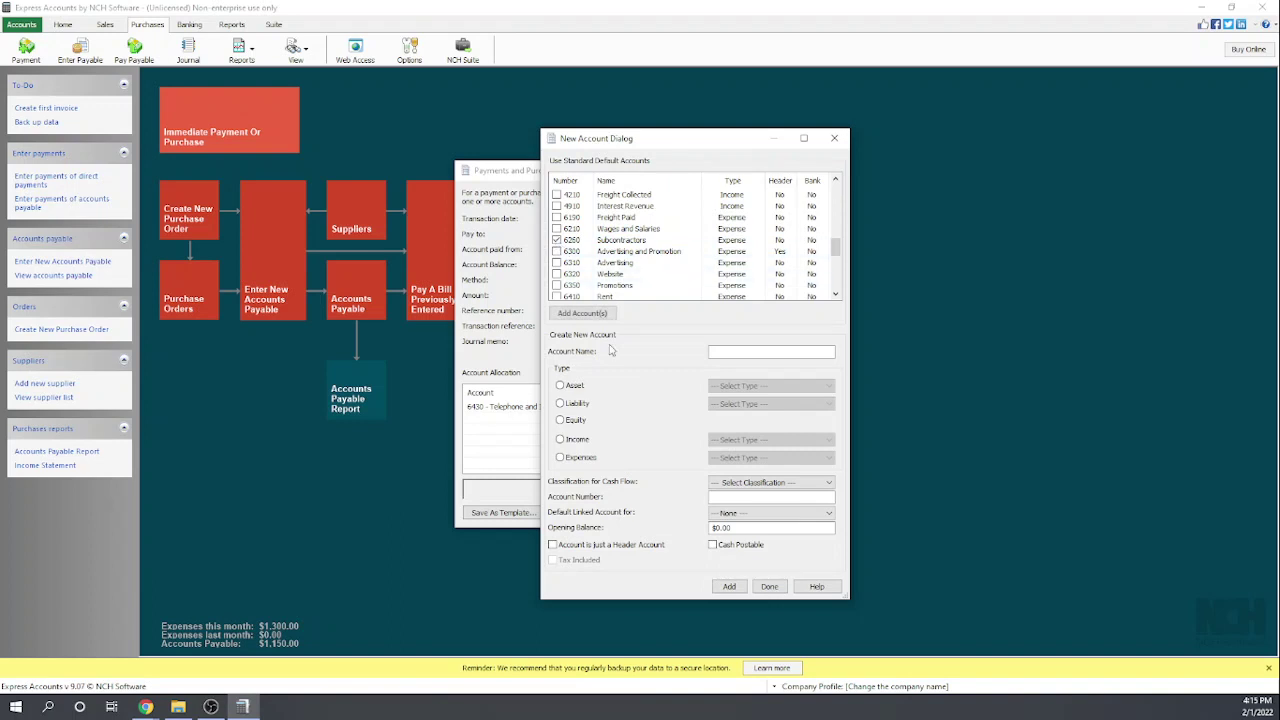
left_click(586, 314)
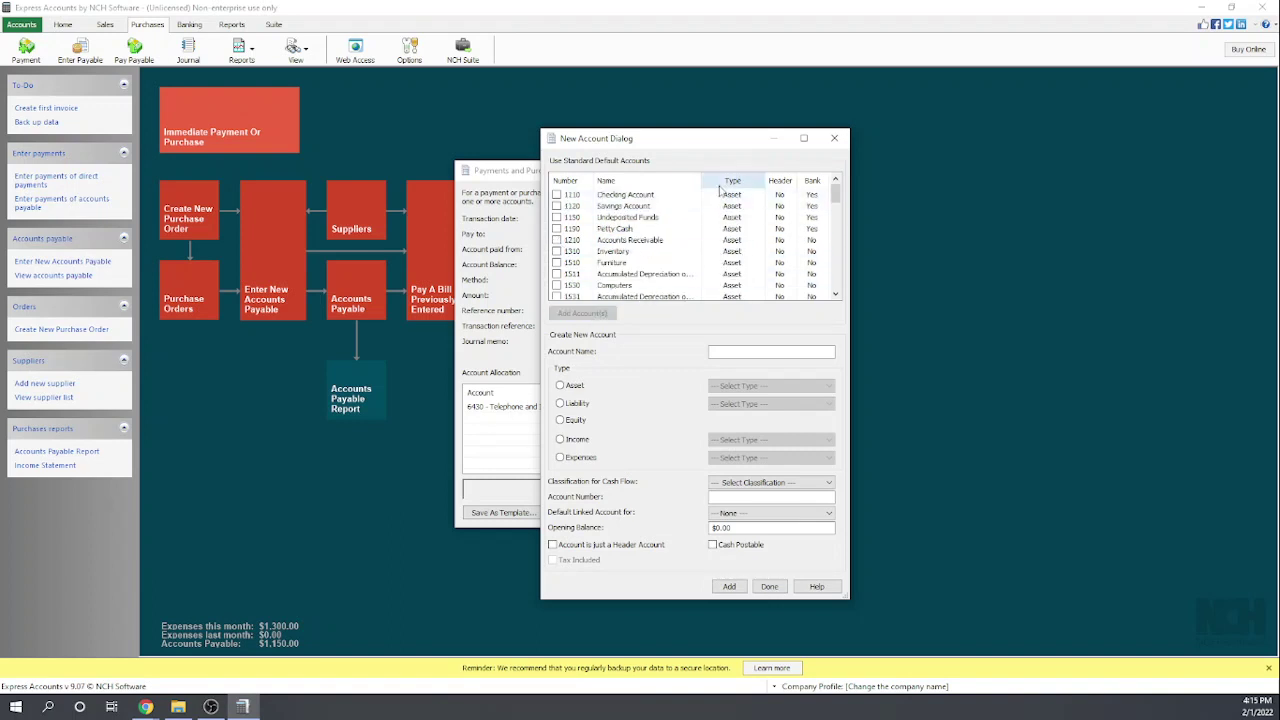
left_click(835, 139)
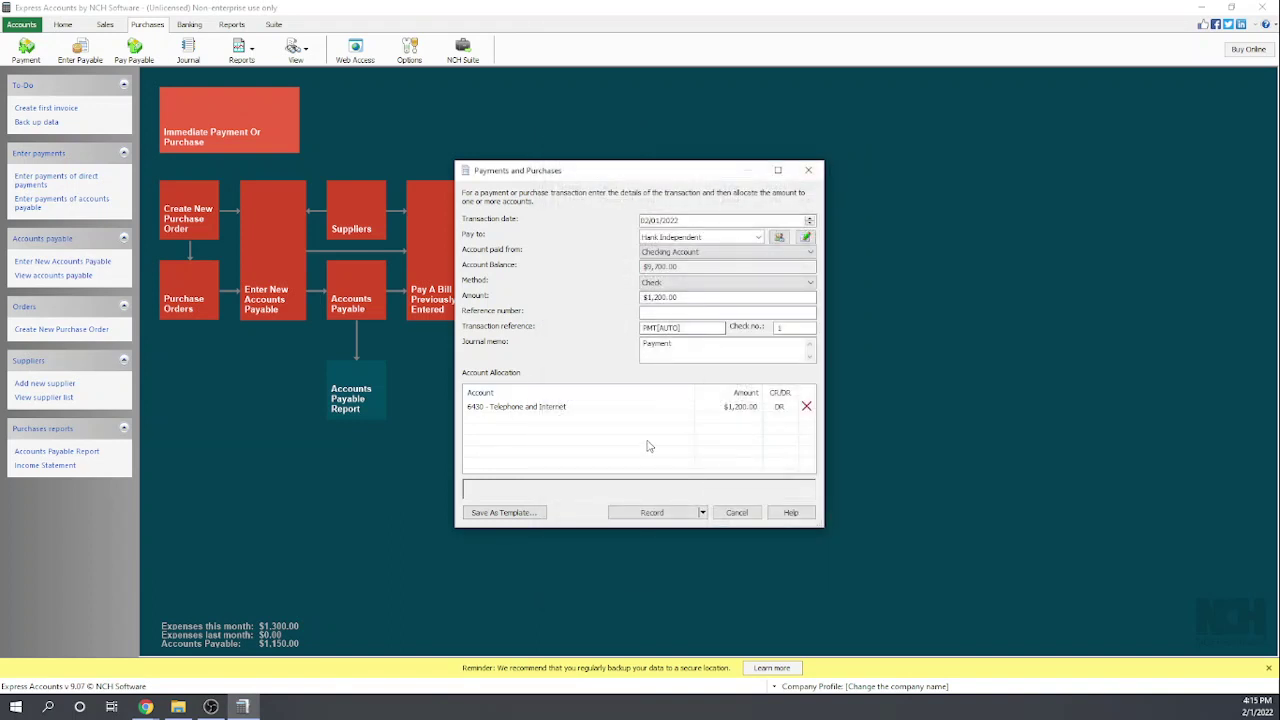
Allocate the payment to 6260 - Subcontractors, record it, and close the payment form.
left_click(666, 407)
left_click(690, 407)
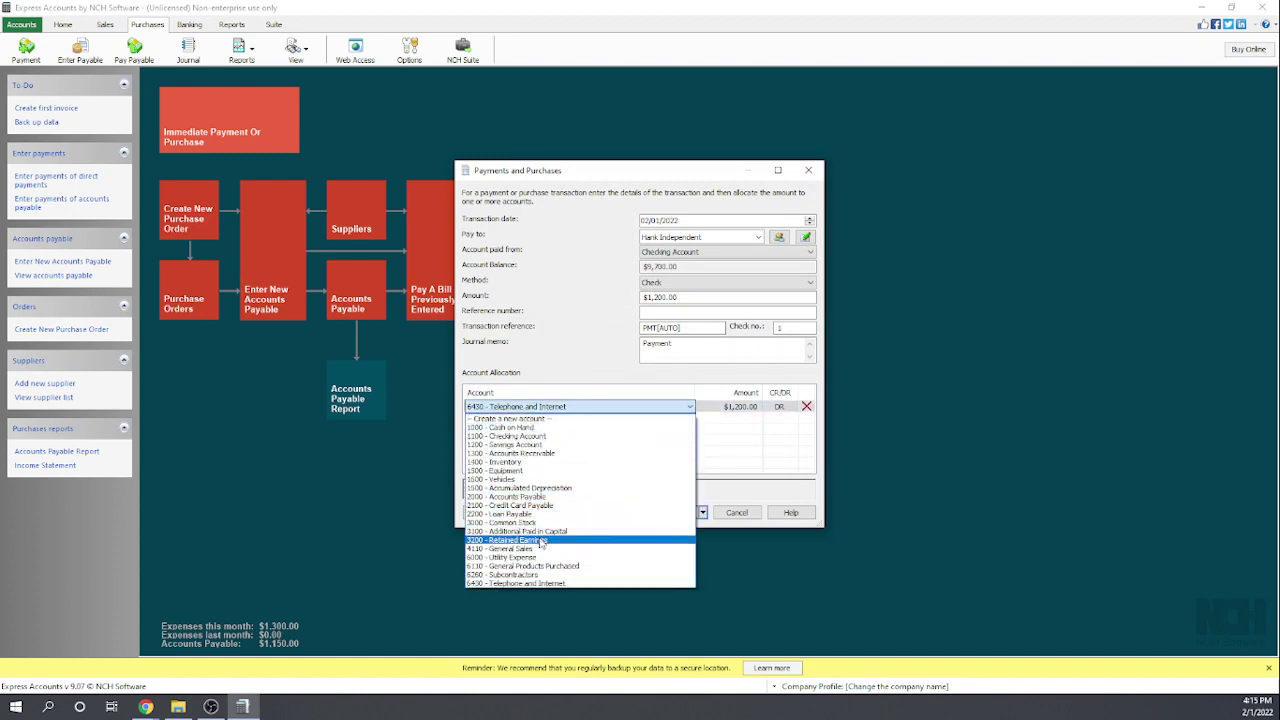
left_click(535, 575)
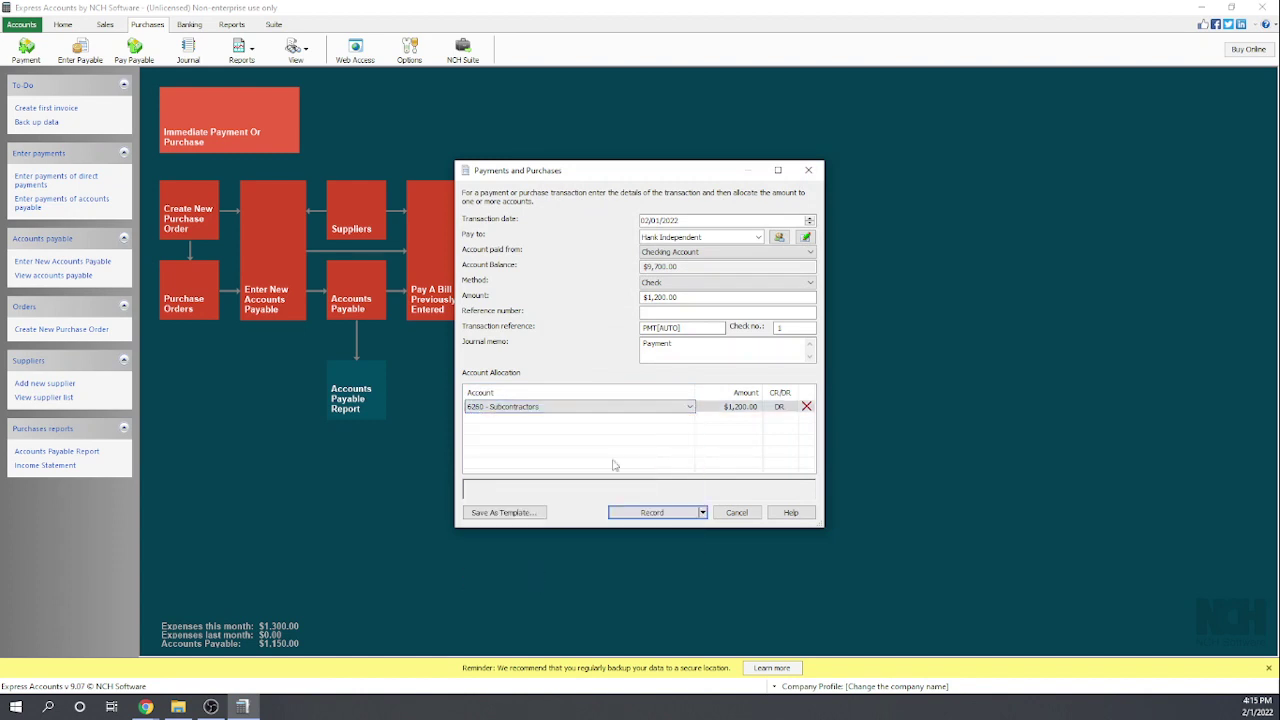
left_click(652, 513)
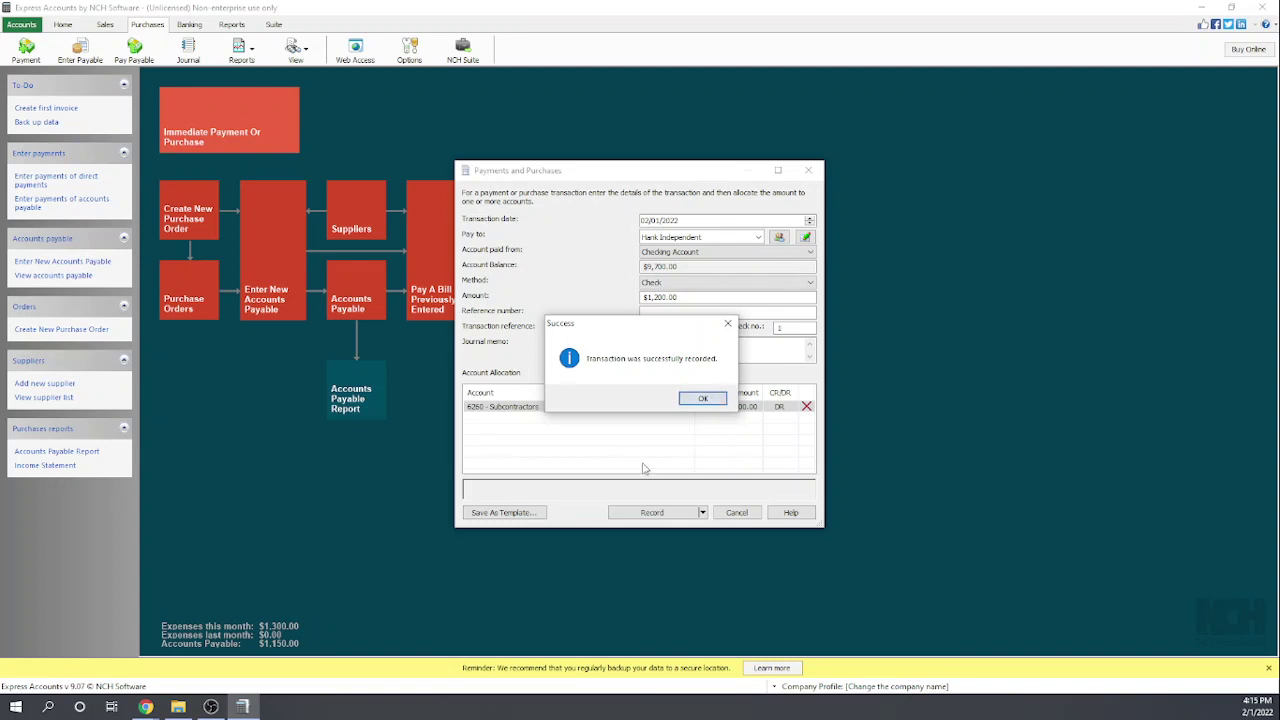
left_click(705, 399)
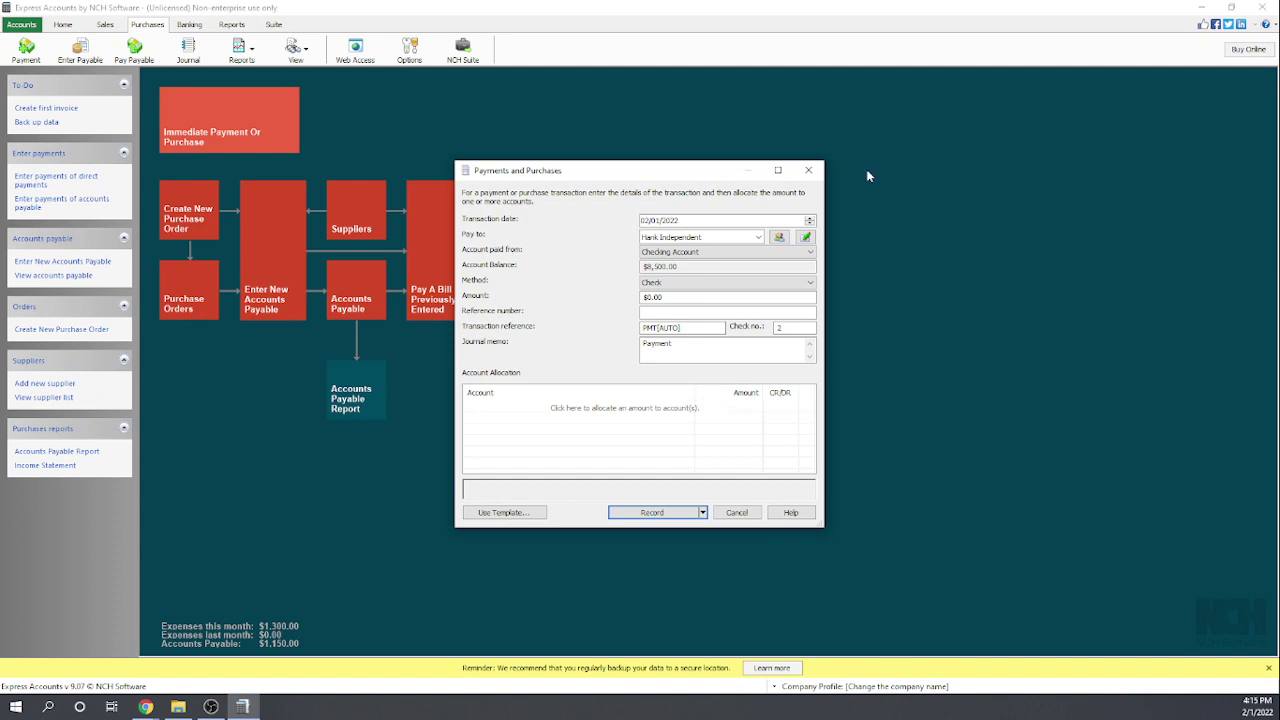
left_click(808, 170)
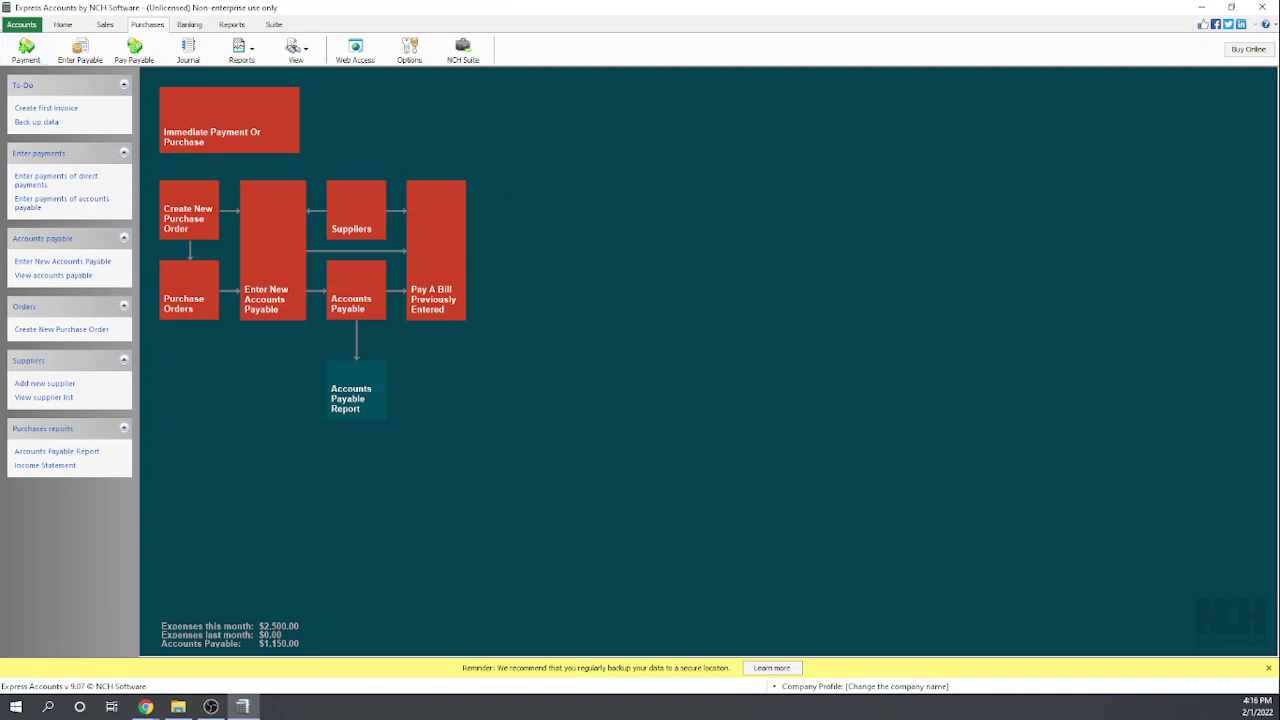
Switch to the Accounting Software Rubric 2.0 spreadsheet and score NCH Express 0 for viewing inventory on purchase order.
left_click(146, 707)
left_click_drag(0, 312, 175, 1)
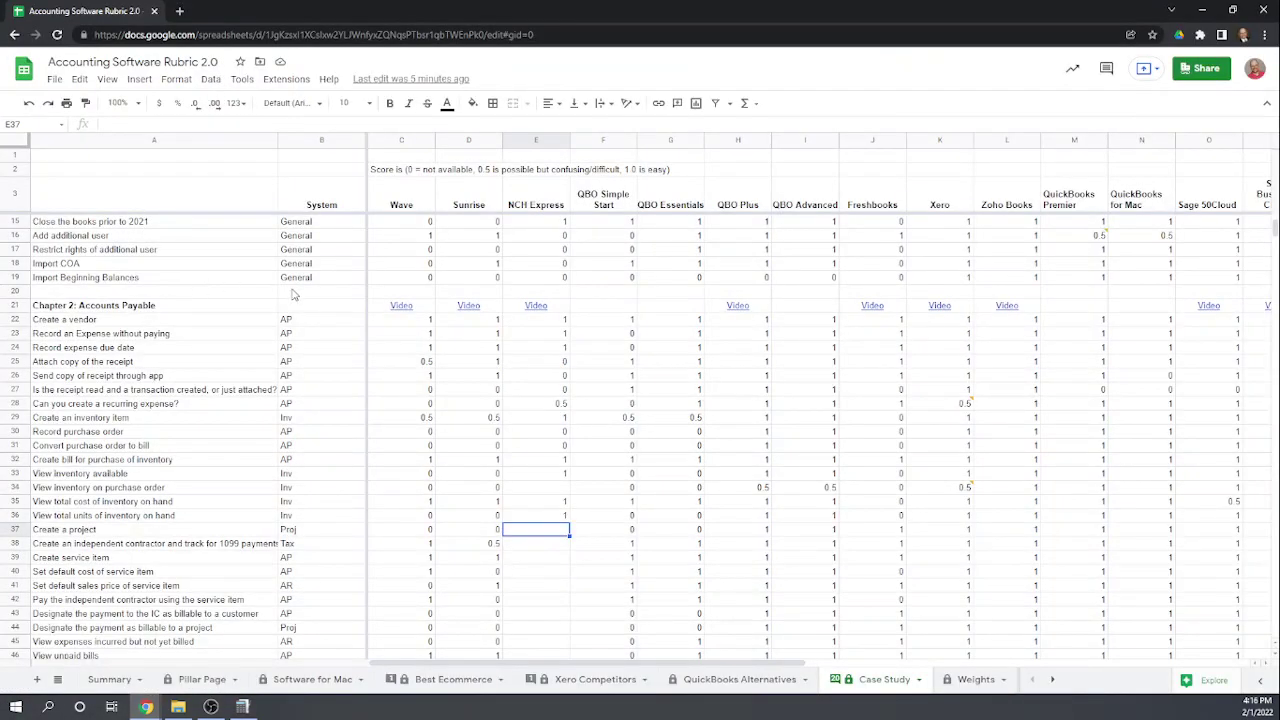
scroll(470, 395, "down", 1)
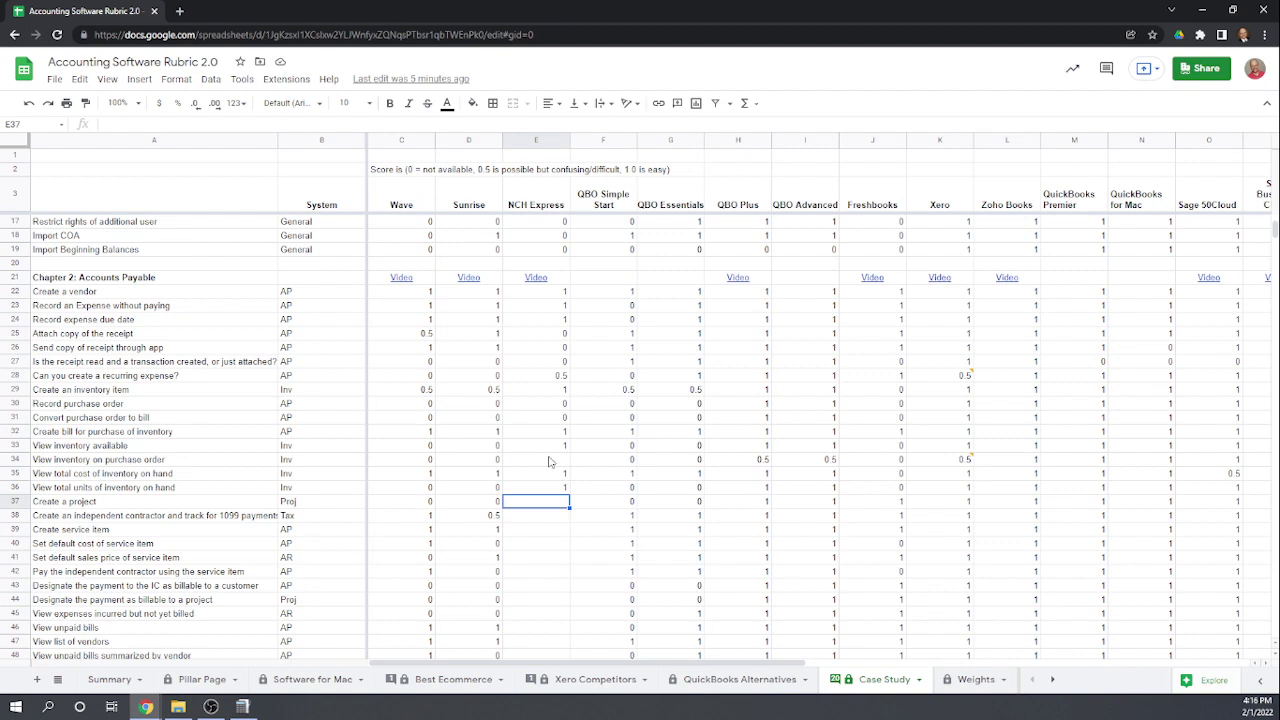
left_click(546, 462)
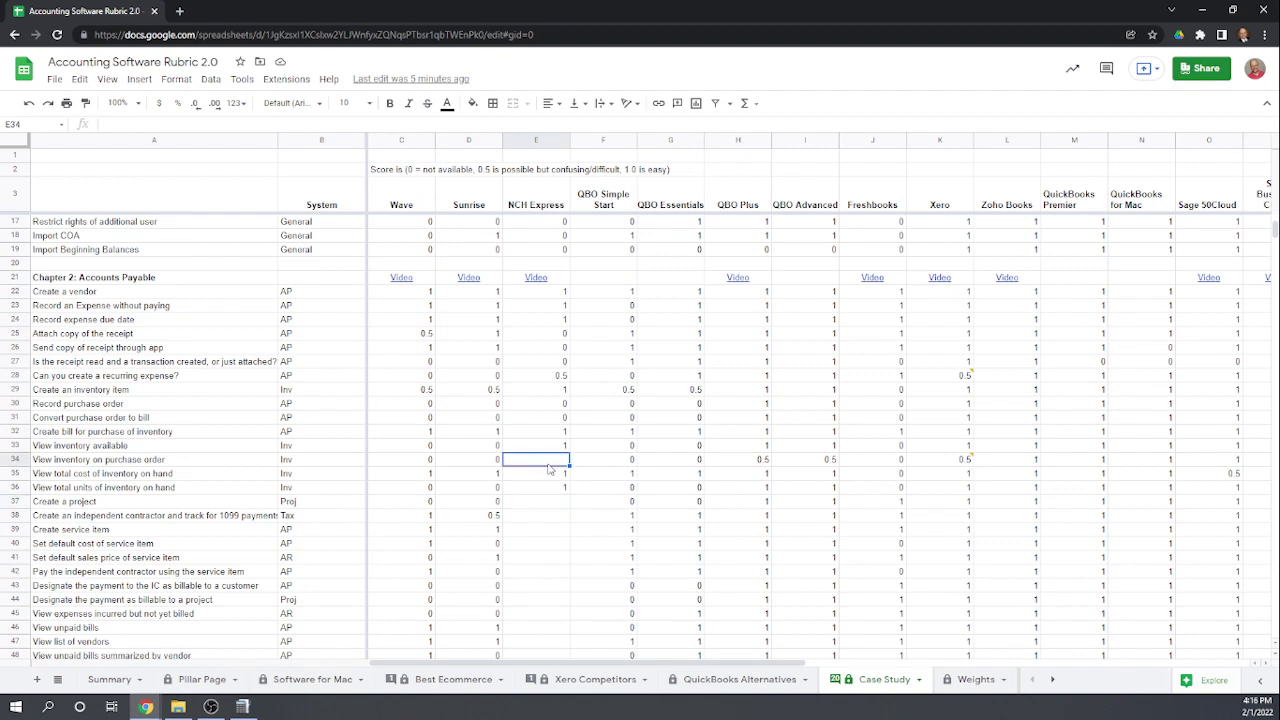
type("0")
key("Return")
Score NCH Express 0 for creating a project and 0 for creating an independent contractor with 1099 payment tracking.
key("Return")
key("Return")
key("Return")
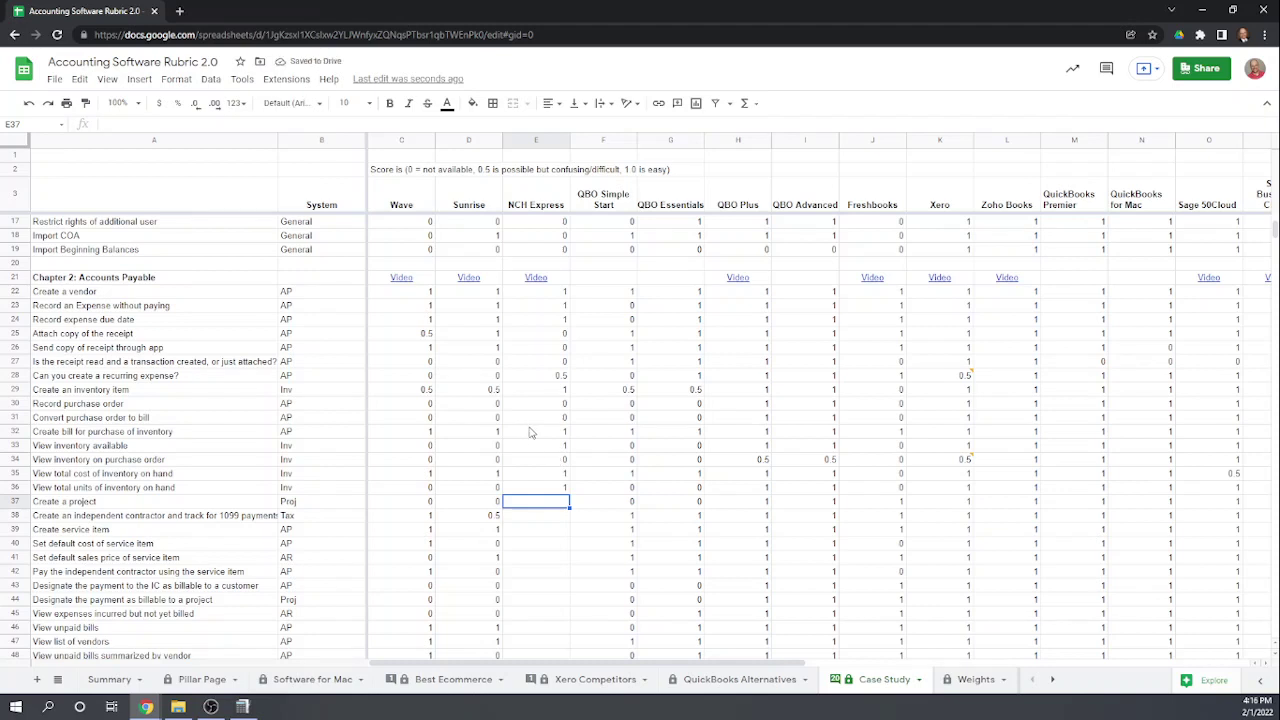
type("0")
key("Return")
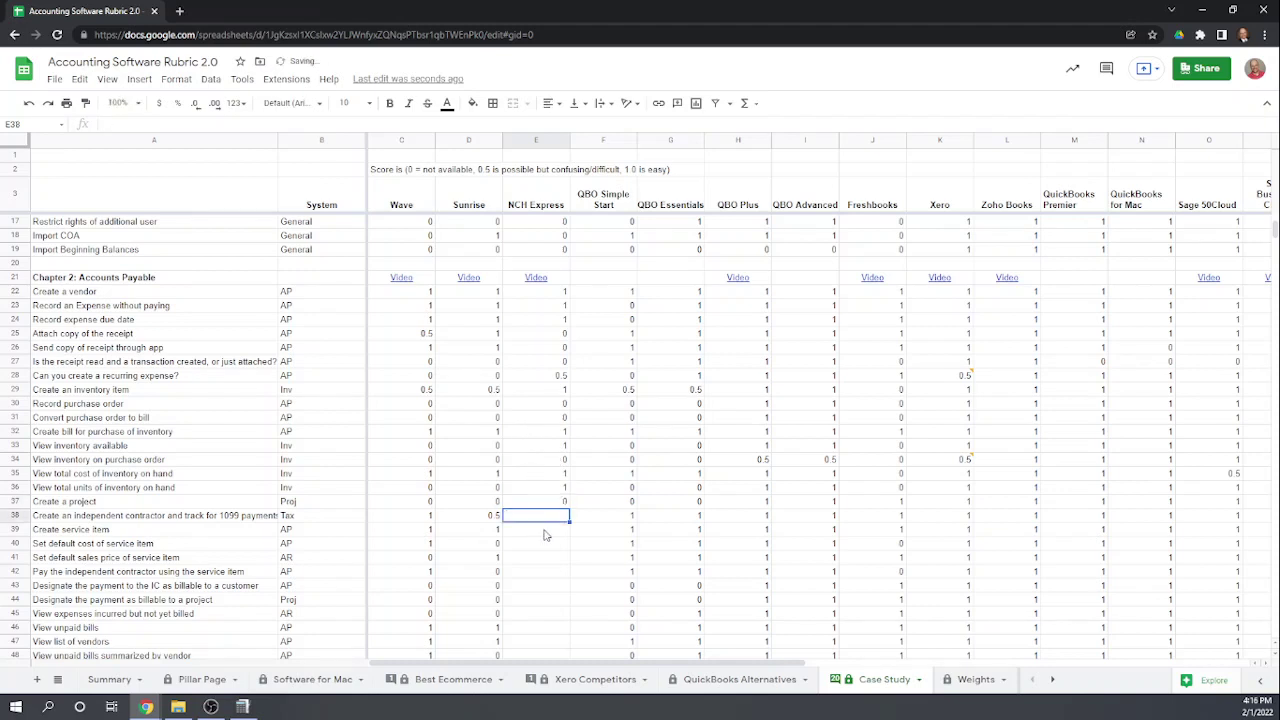
type("0")
key("Return")
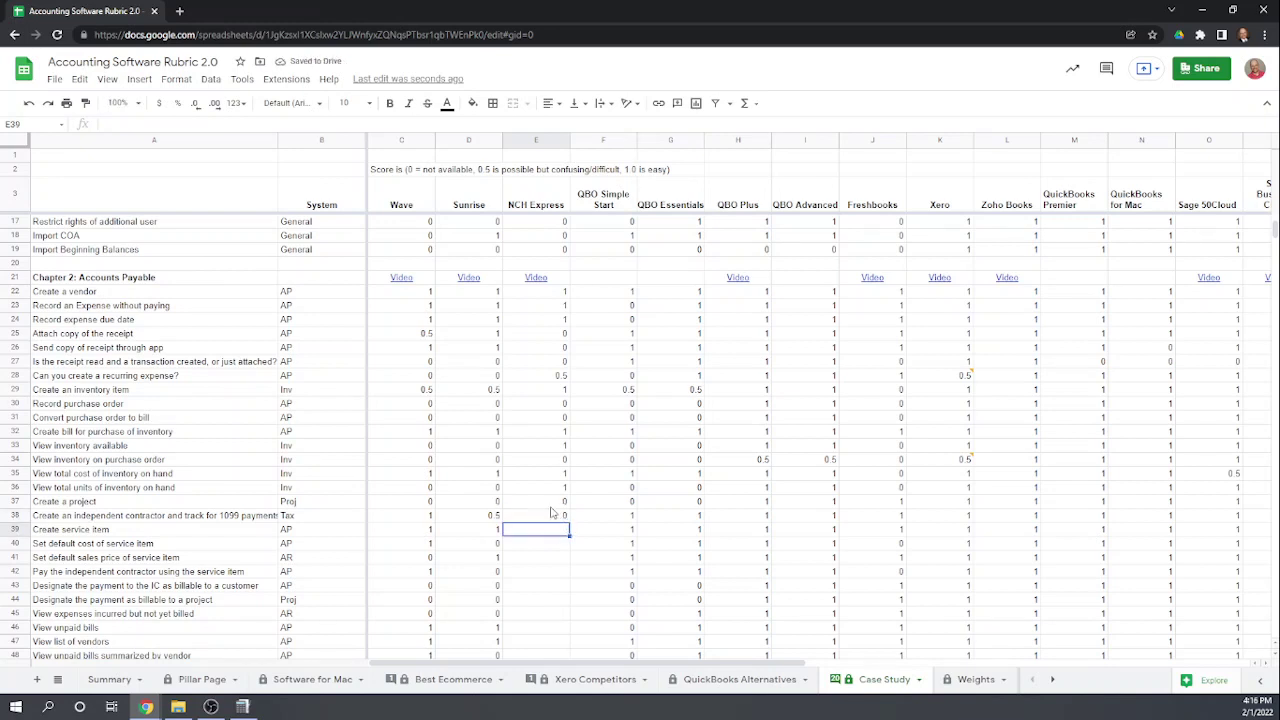
Score NCH Express 0.5 for creating a service item.
scroll(562, 506, "down", 1)
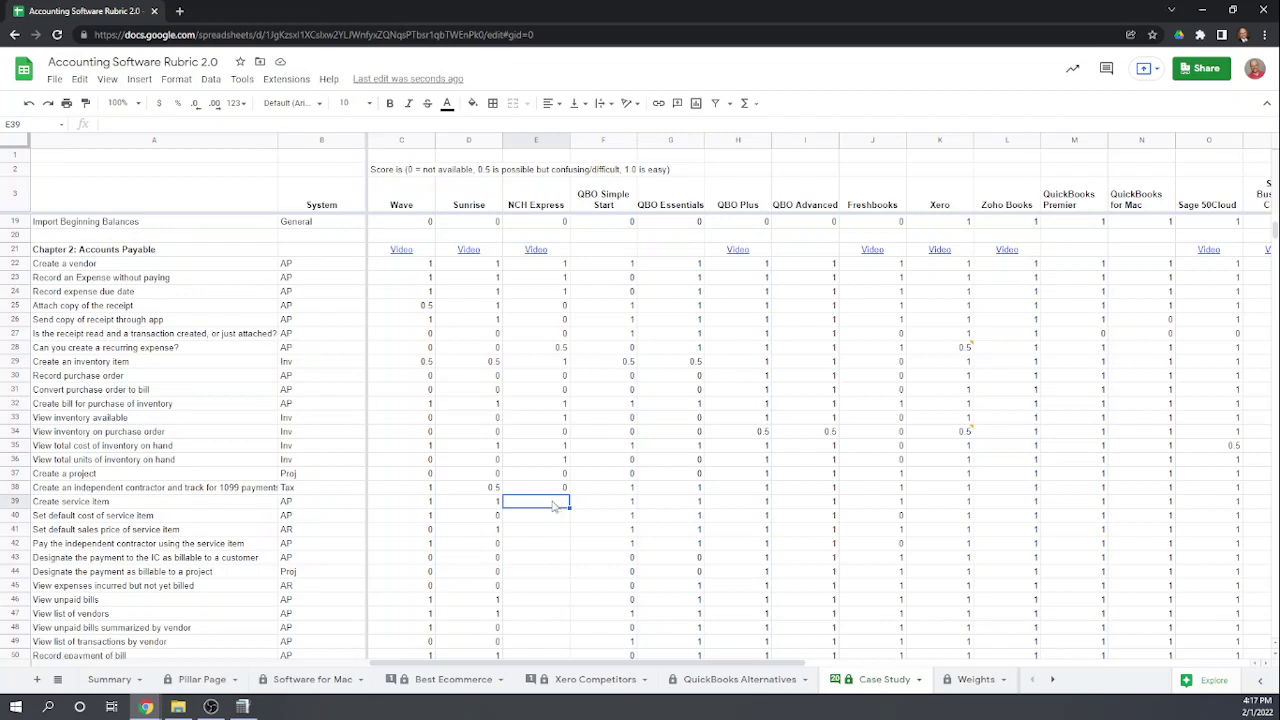
double_click(553, 502)
key("Return")
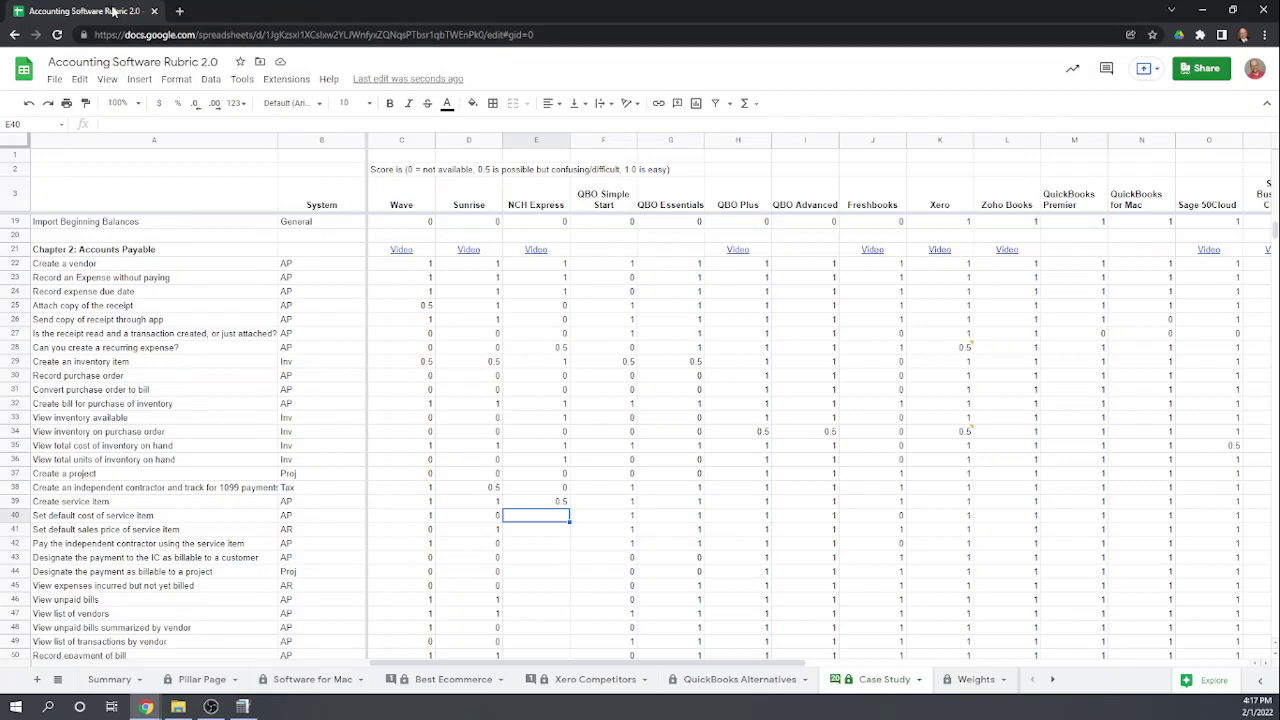
Switch to Express Accounts and start a new invoice item with Contract Labor as its name and description.
left_click_drag(111, 8, 0, 360)
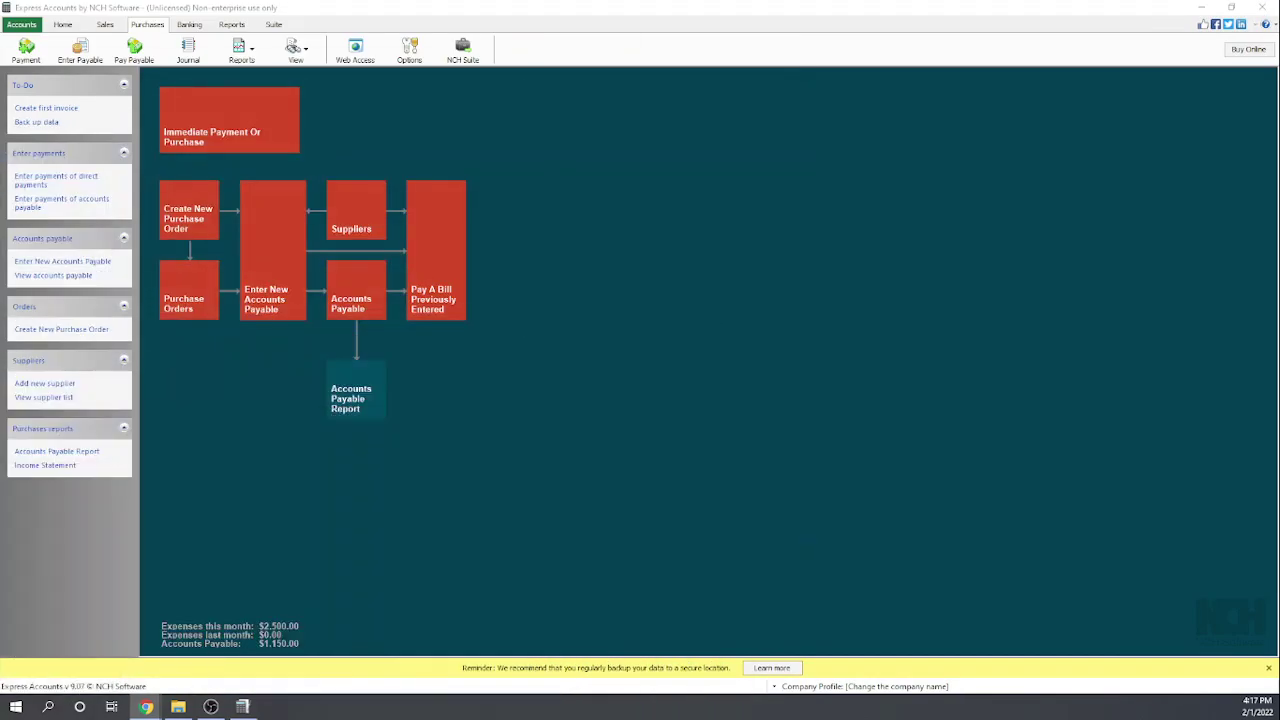
left_click(105, 24)
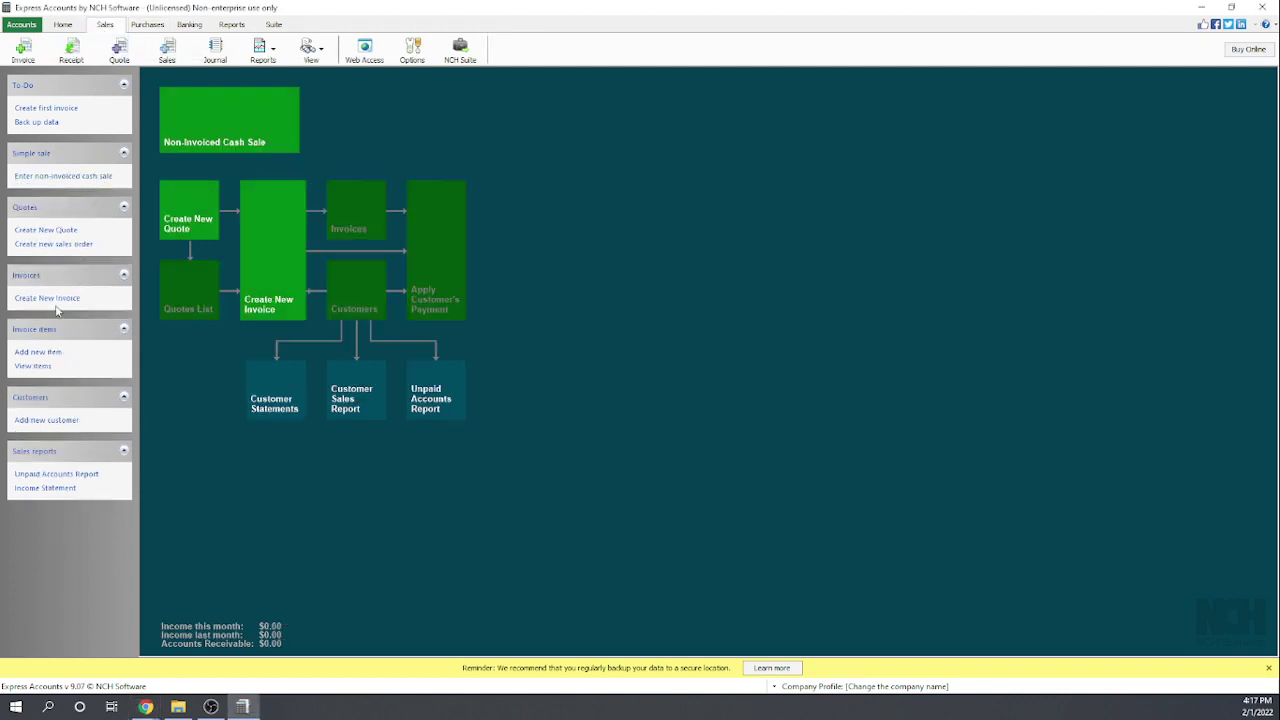
left_click(43, 353)
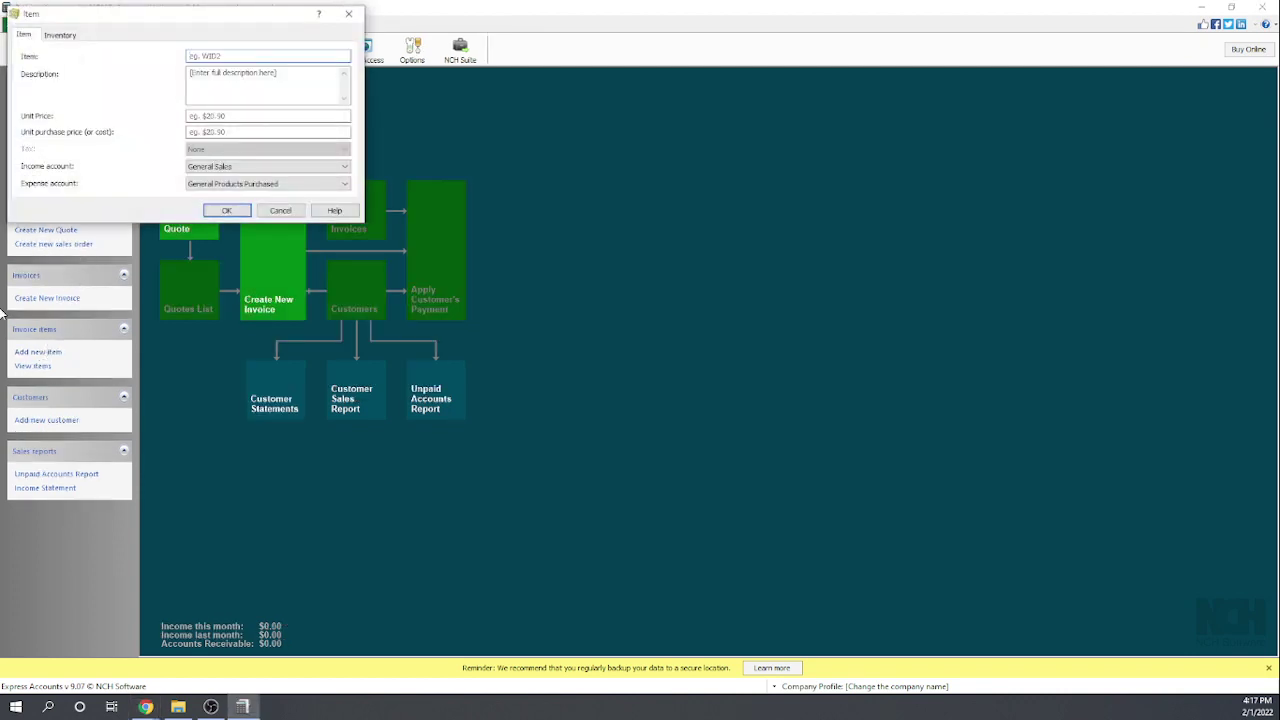
left_click(225, 57)
left_click(239, 80)
left_click(232, 116)
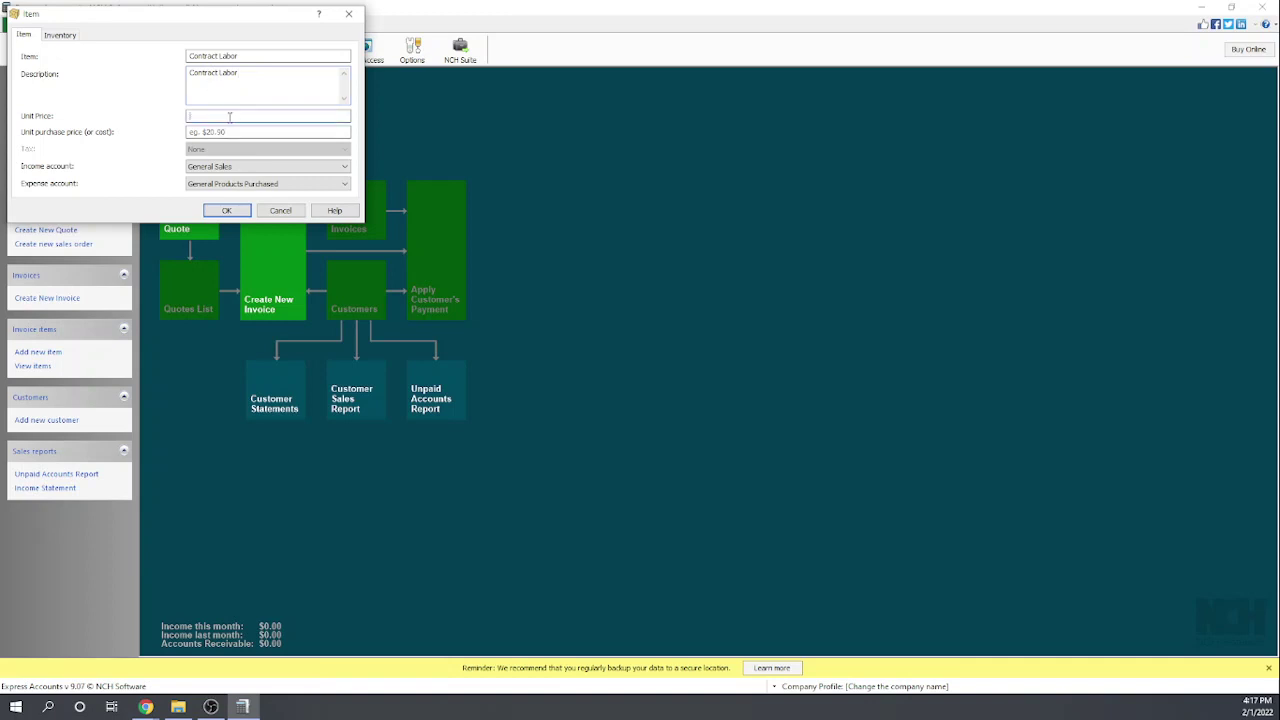
Set the item's unit price to $80 and purchase cost to $30, assign the Subcontractors expense account, and save it.
type("80")
left_click(242, 132)
type("30")
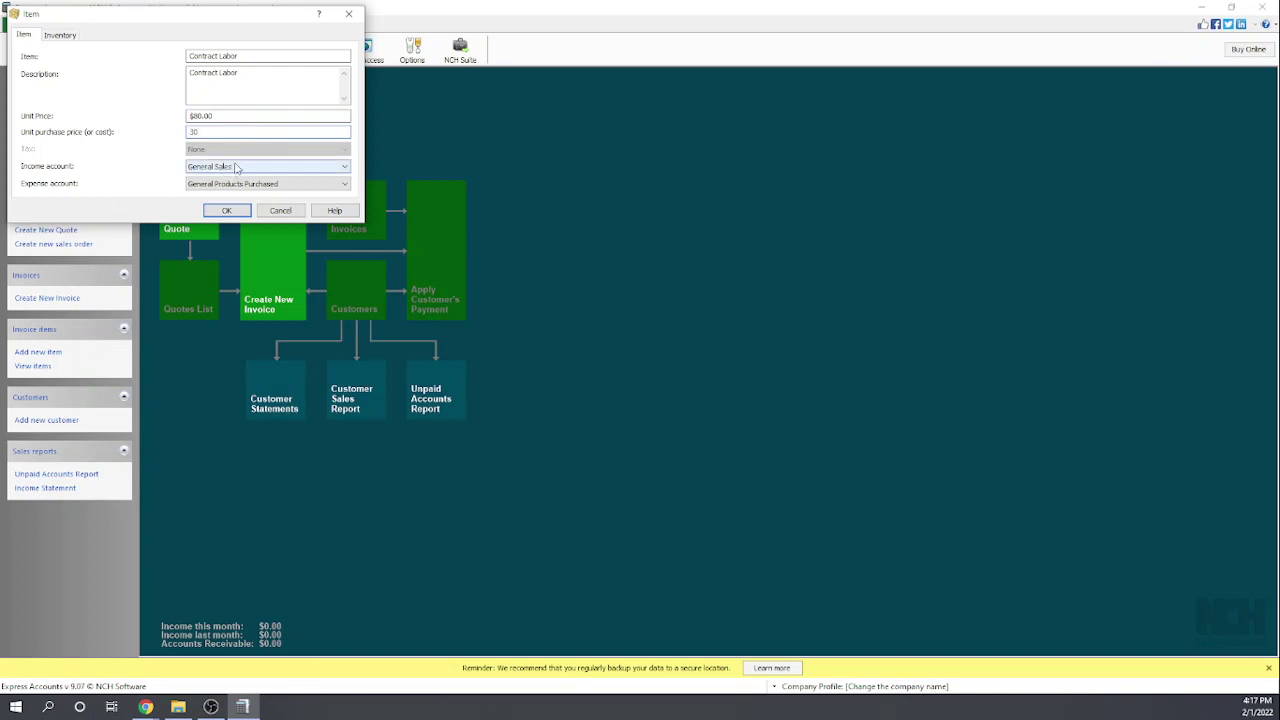
left_click(343, 185)
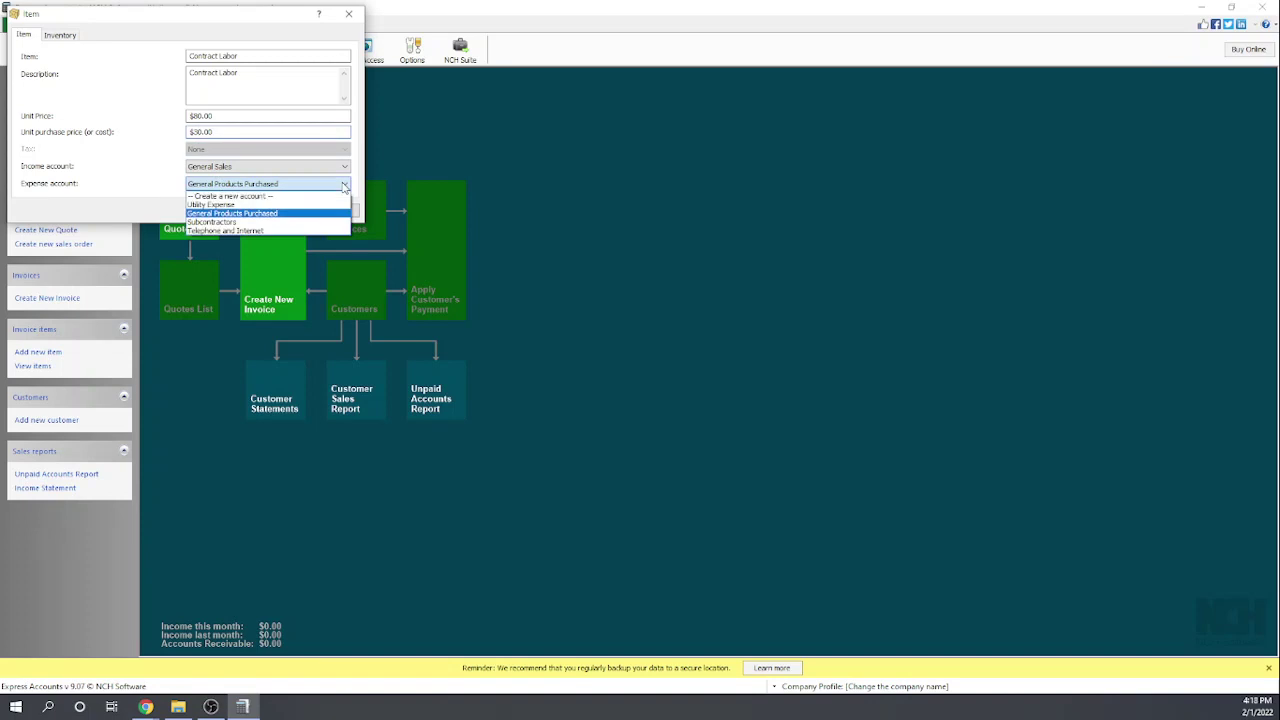
left_click(250, 222)
left_click(227, 212)
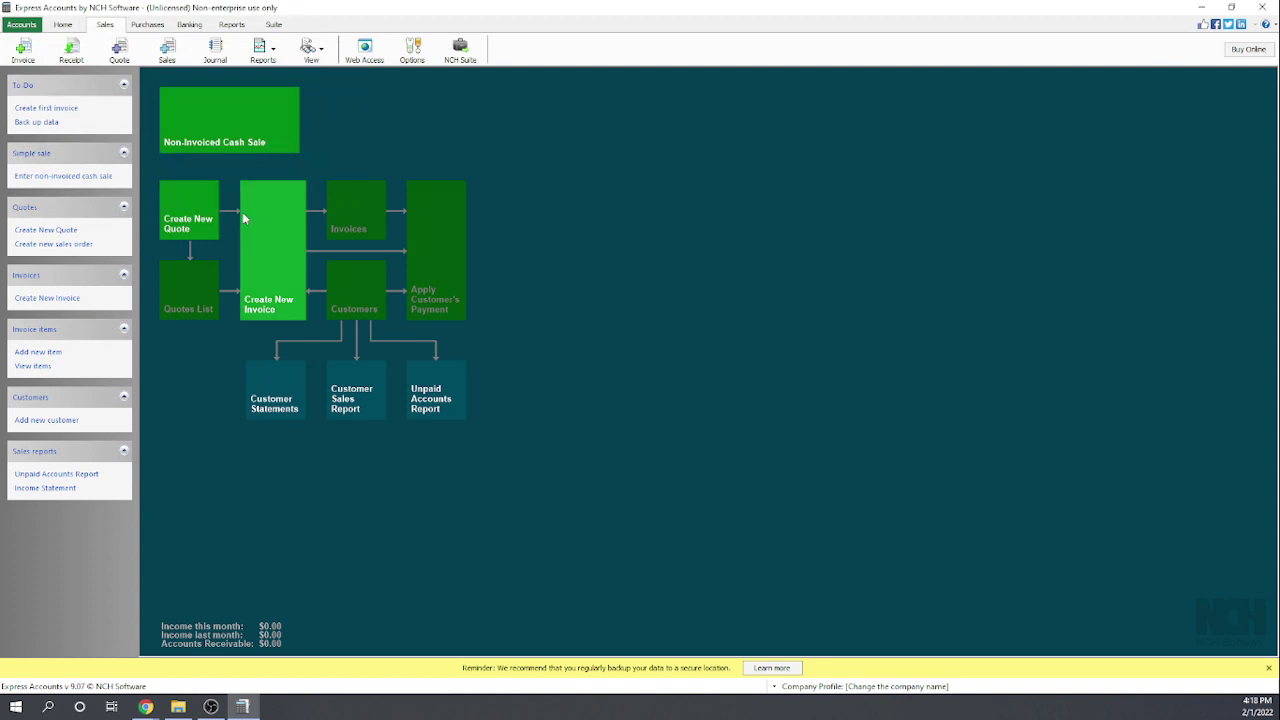
Open a blank direct payment to check whether it accepts a service item, and close it without recording.
left_click(150, 24)
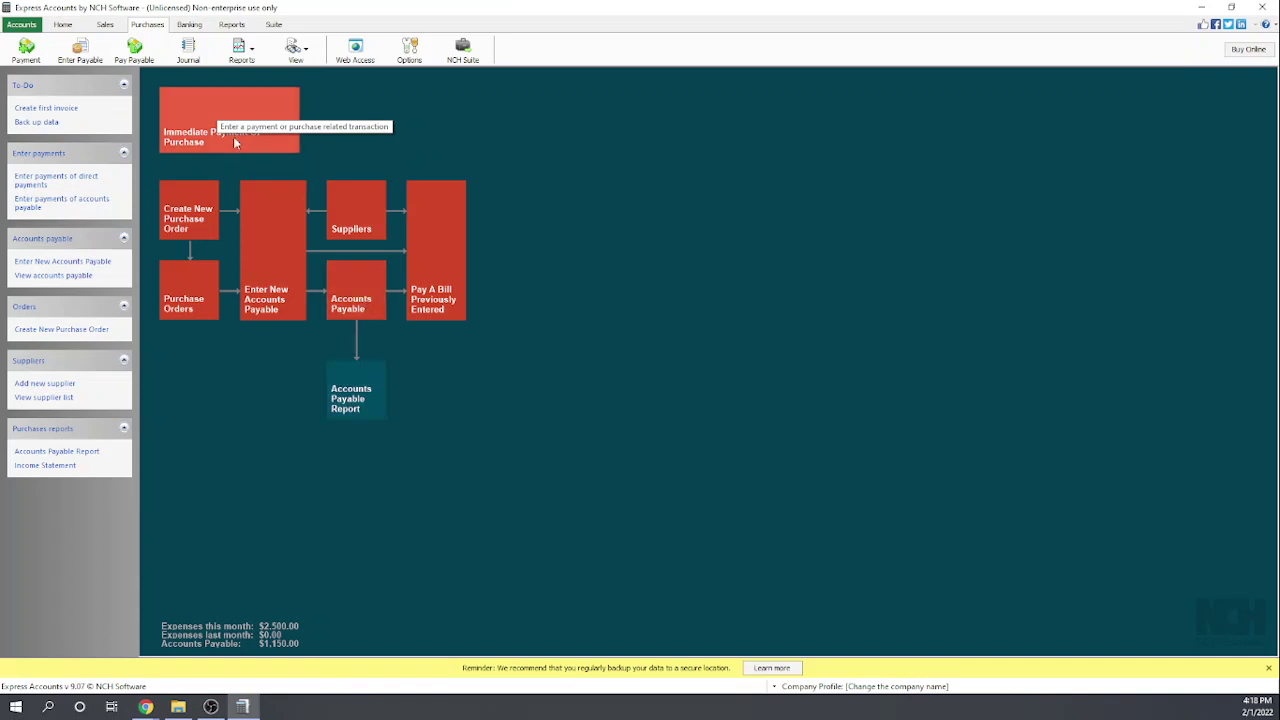
left_click(210, 119)
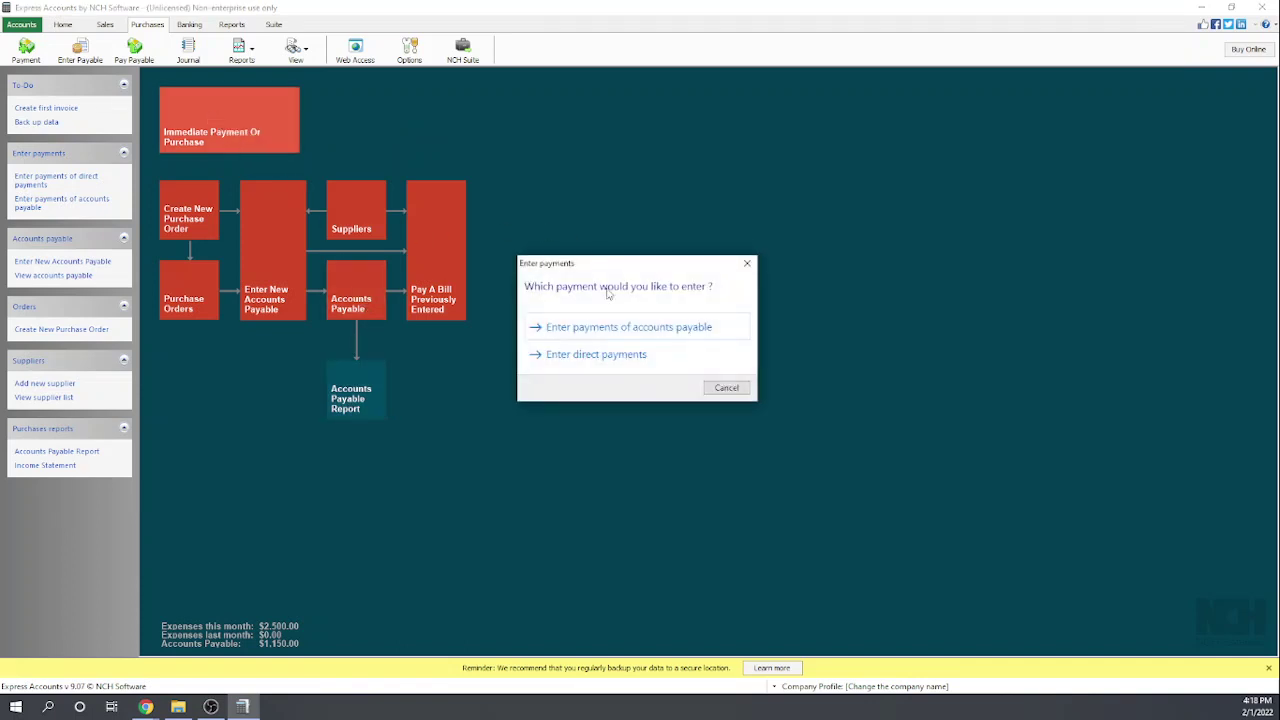
left_click(603, 357)
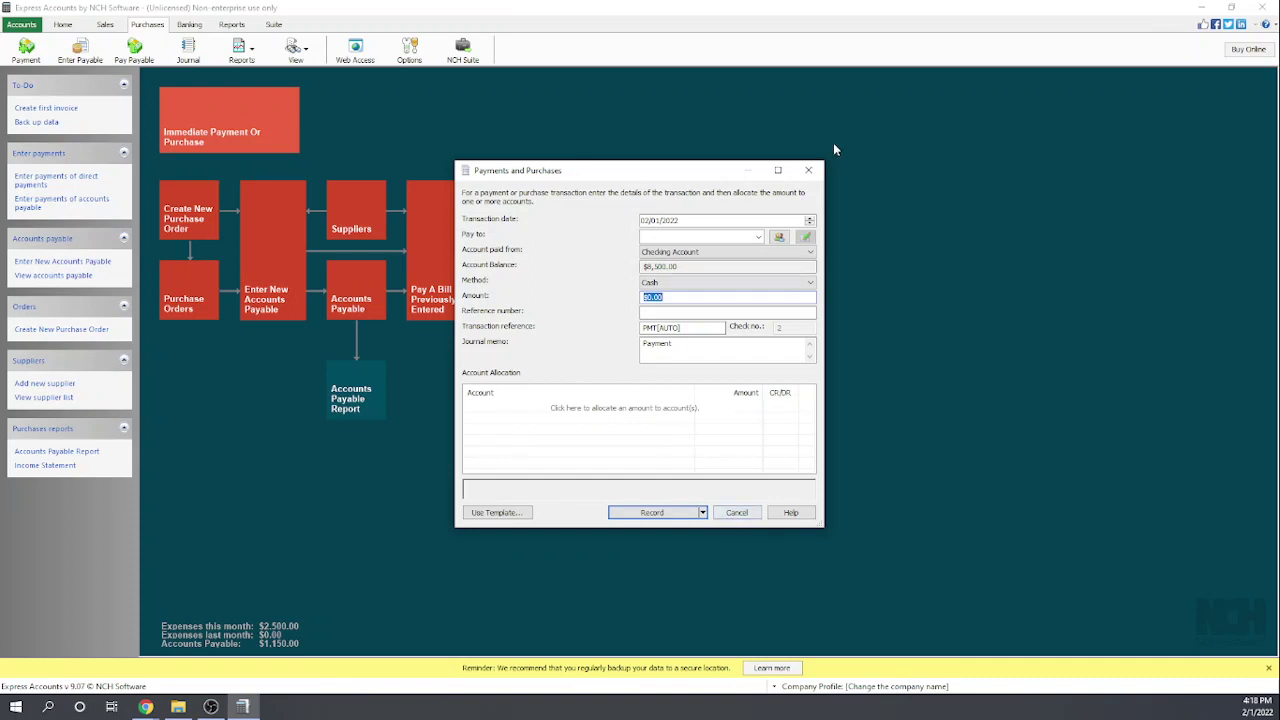
left_click(809, 170)
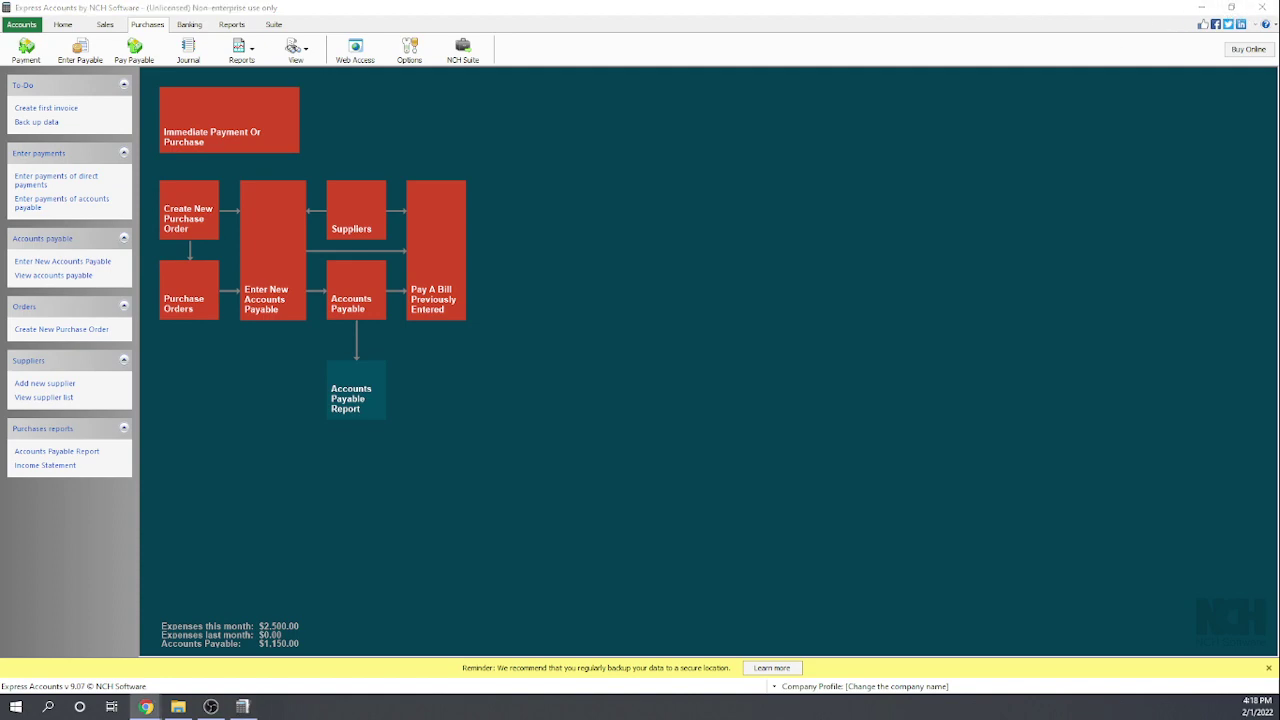
Switch to the rubric spreadsheet and score NCH Express 0 for setting the default cost of a service item.
left_click_drag(0, 313, 300, 3)
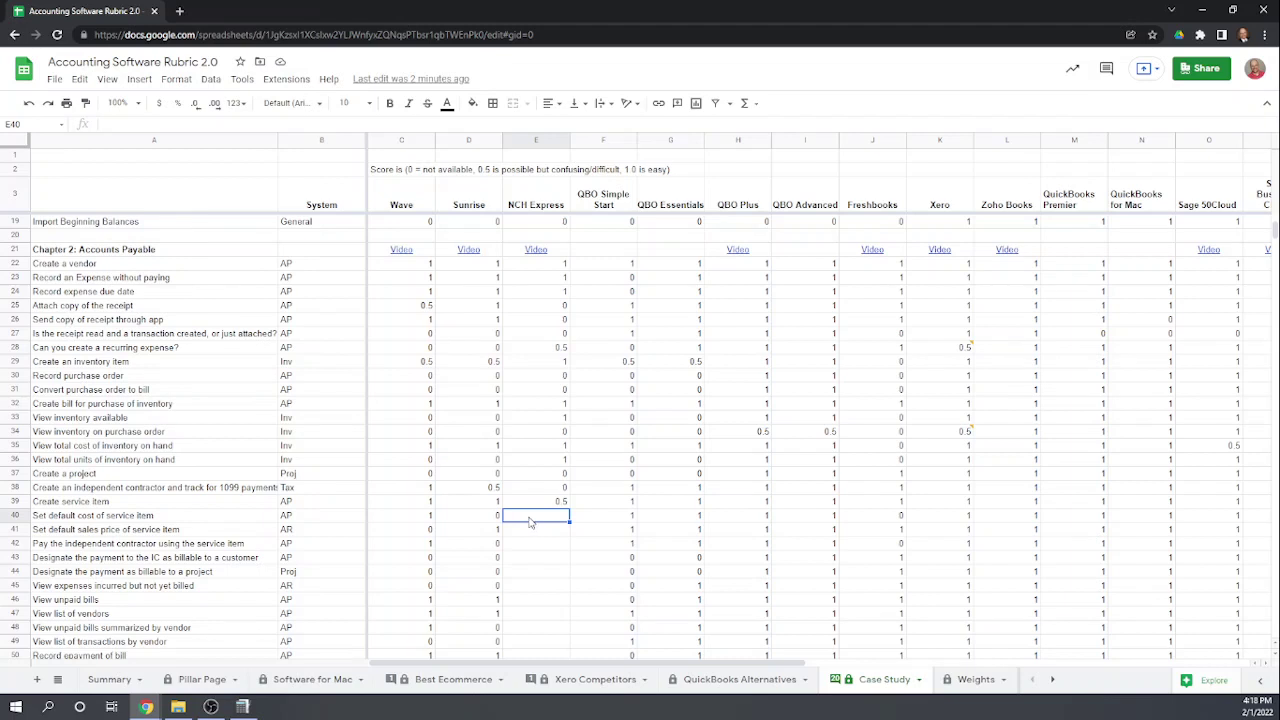
type("0")
key("Return")
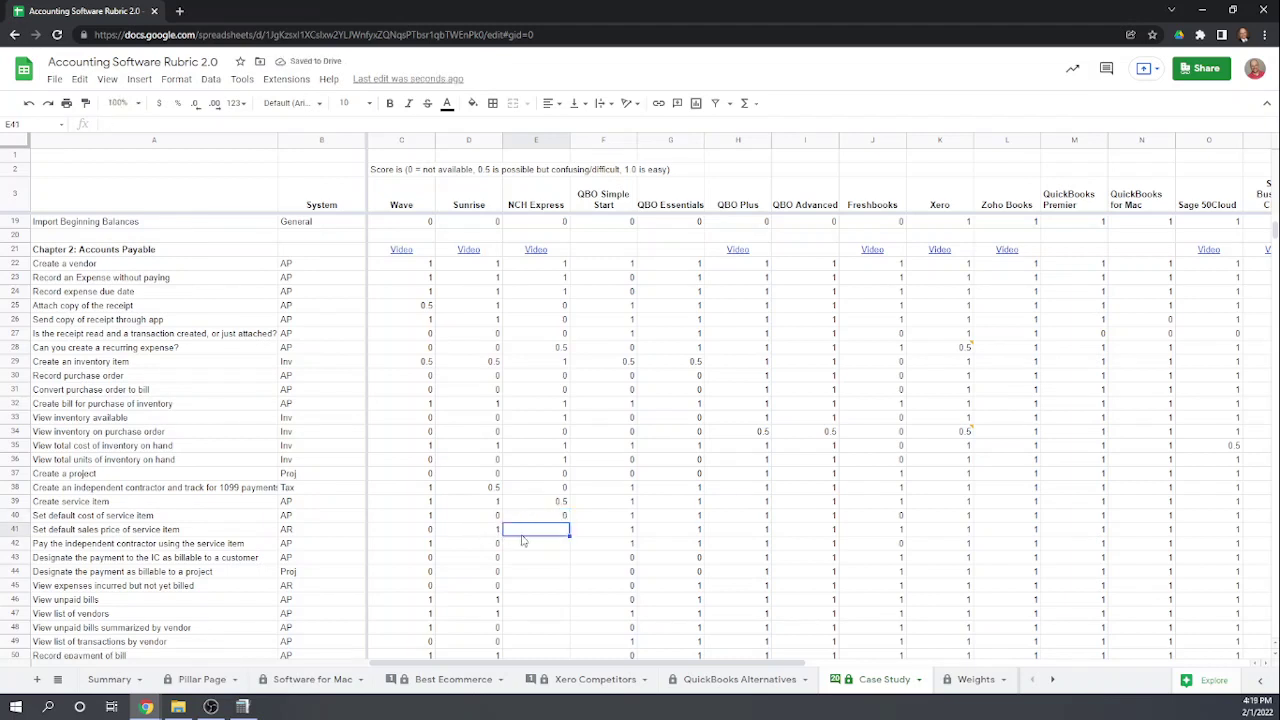
Score NCH Express 1 for setting a service item's default sales price and 0 for paying the independent contractor using the service item.
type("1")
key("Return")
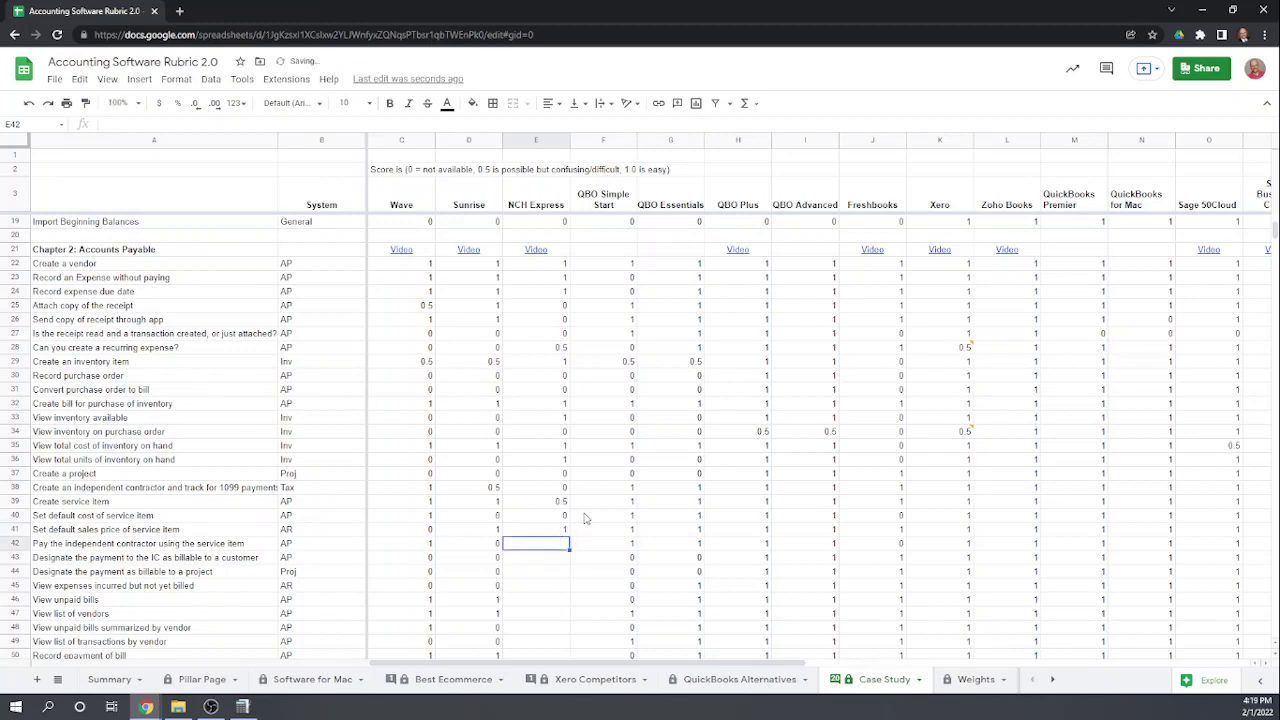
scroll(565, 540, "down", 2)
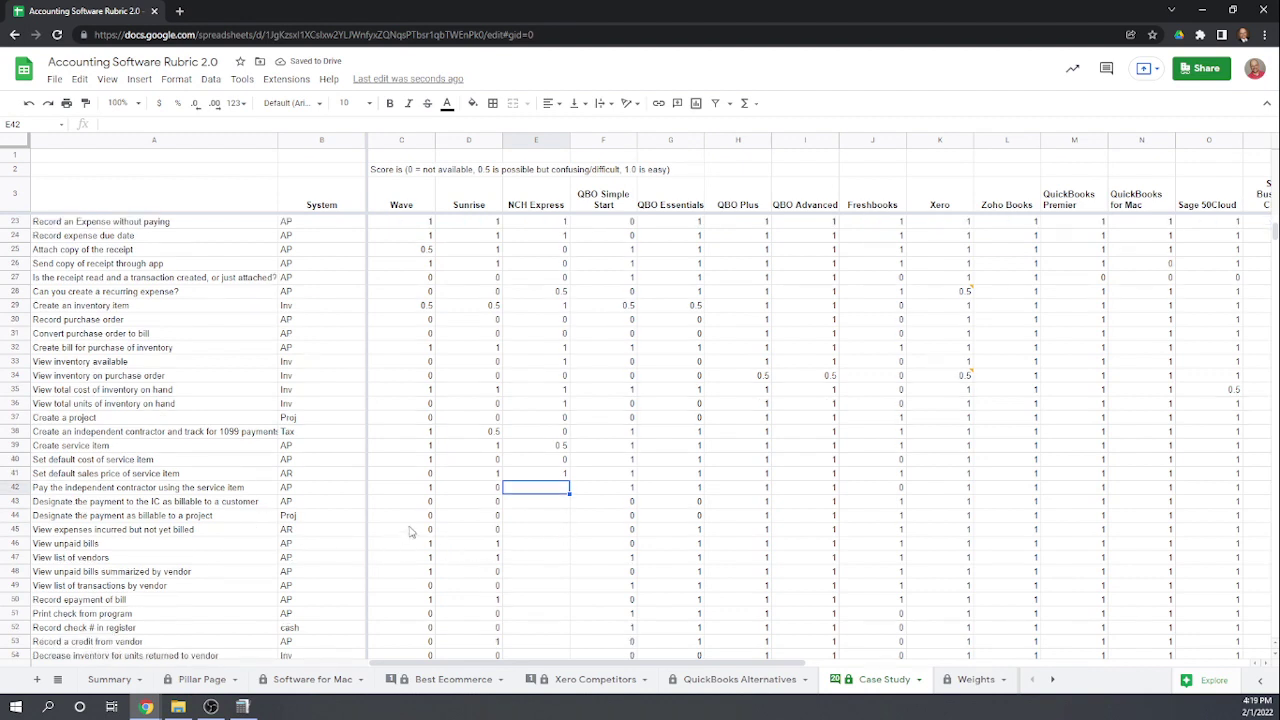
type("0")
key("Return")
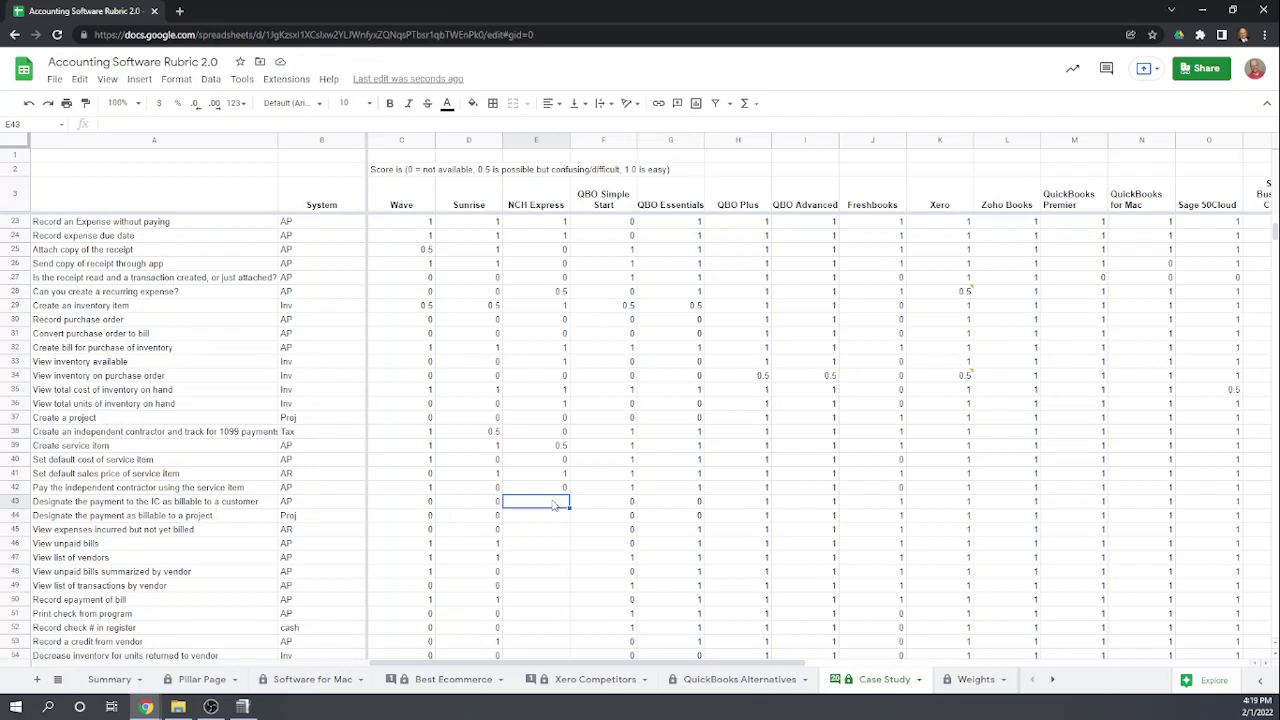
Score NCH Express 0 for designating the contractor payment as billable to a customer and 0 for billable to a project.
type("0")
key("Return")
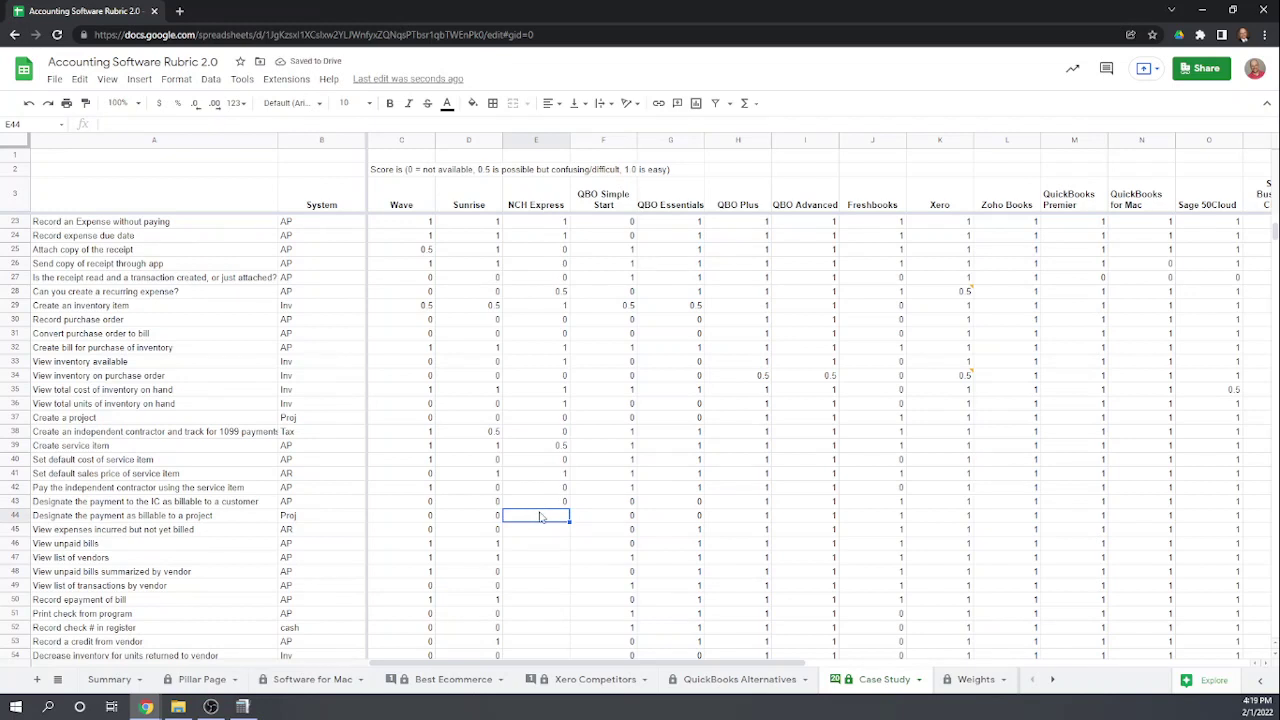
type("0")
key("Return")
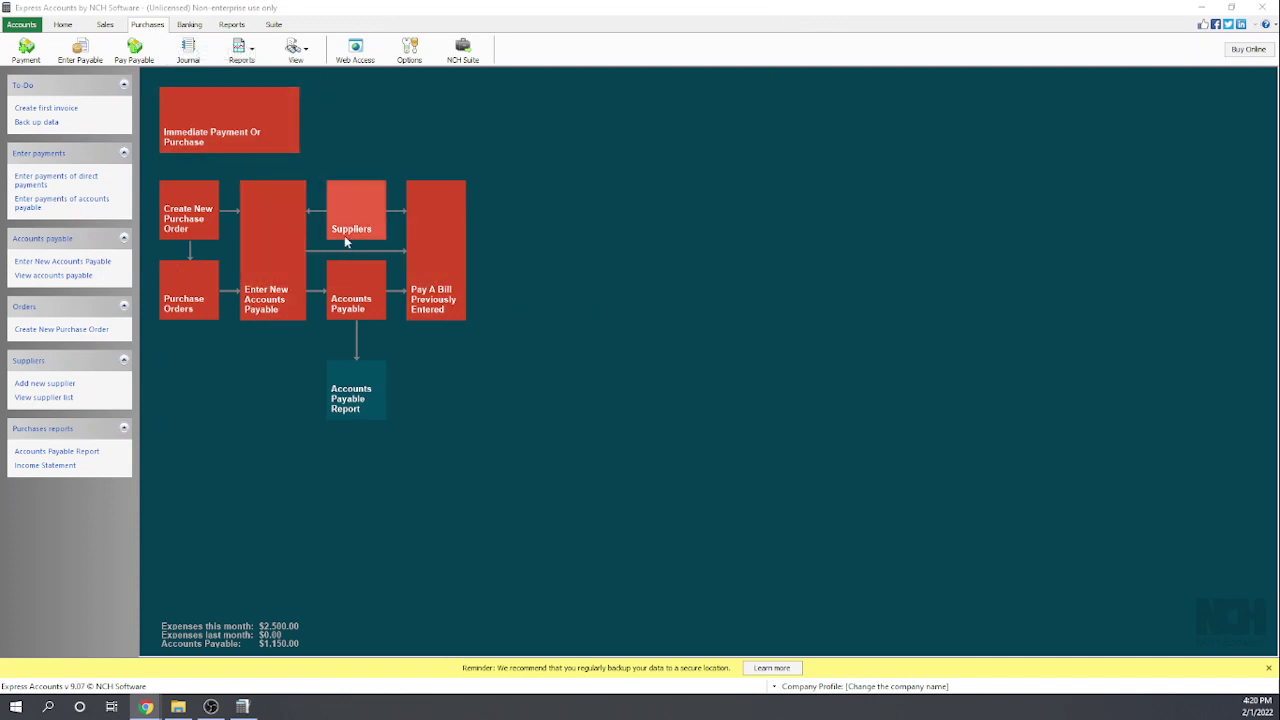
View the supplier list in Express Accounts, check back with the rubric spreadsheet, and close the list.
left_click(369, 211)
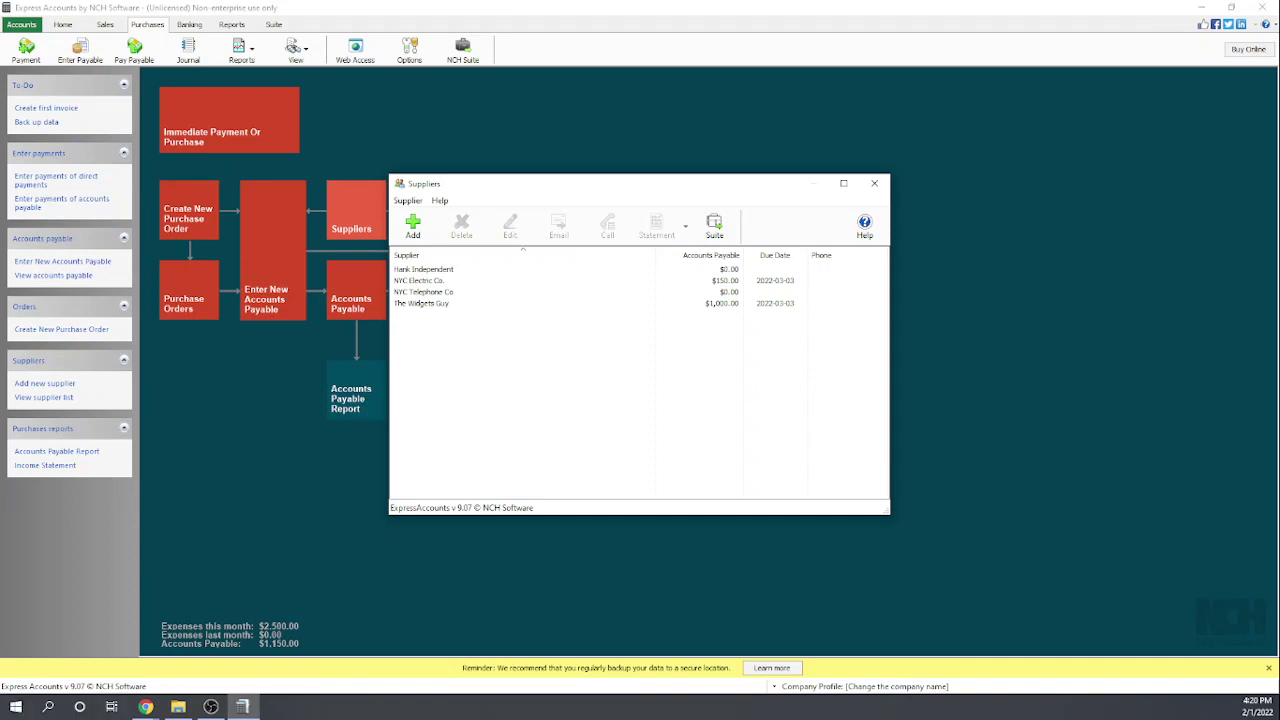
key("alt+Tab")
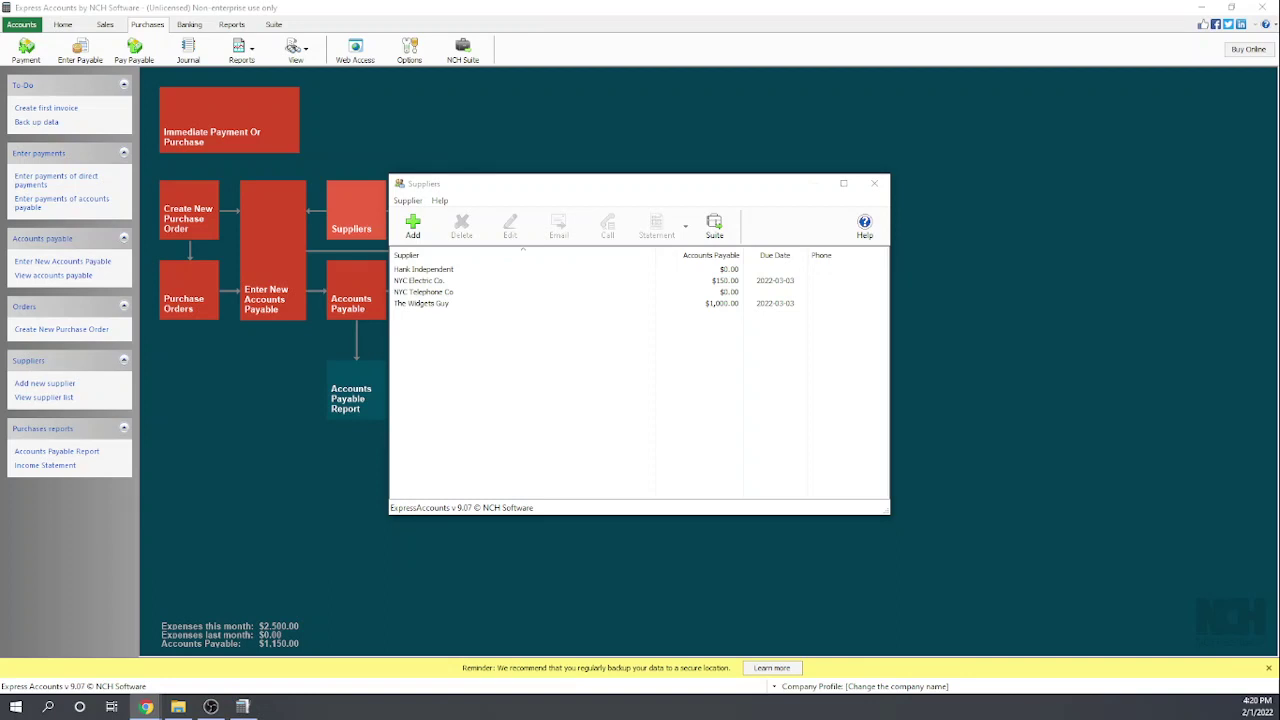
left_click(874, 184)
View the accounts payable list filtered by NYC Telephone Co, the independent contractor and The Widgets Guy, consulting the rubric spreadsheet, and close it.
left_click(350, 310)
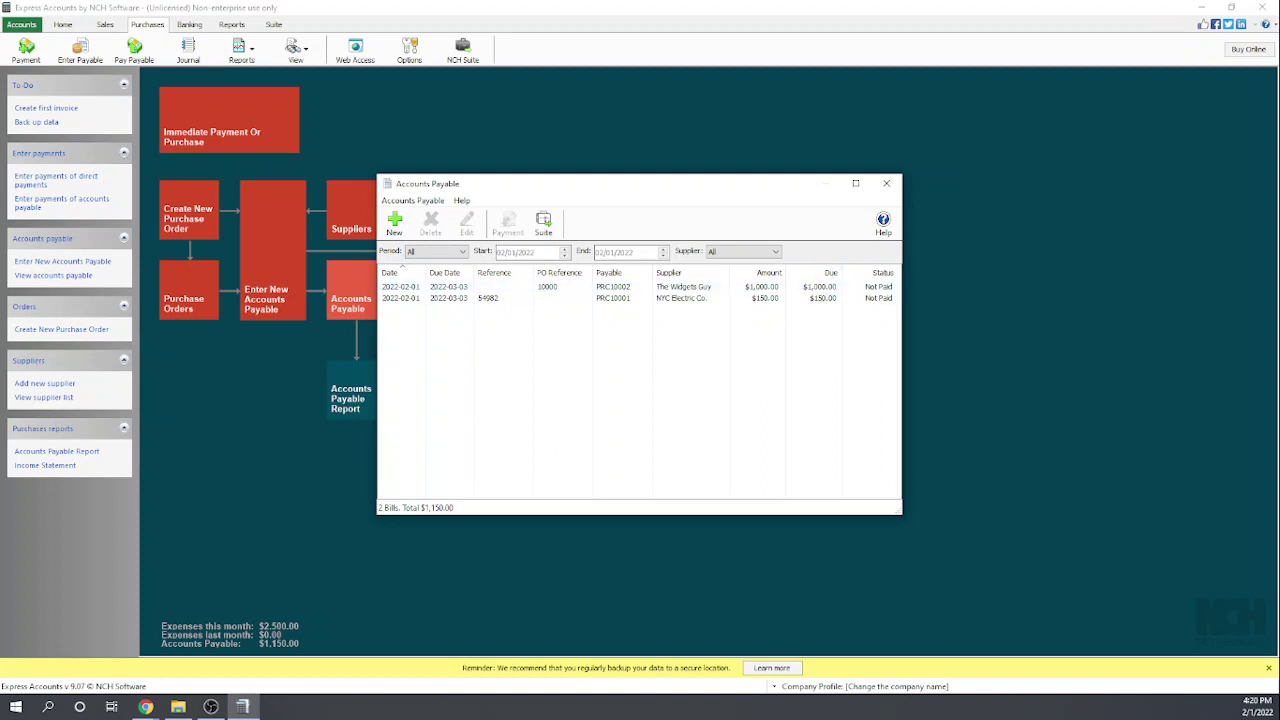
key("alt+Tab")
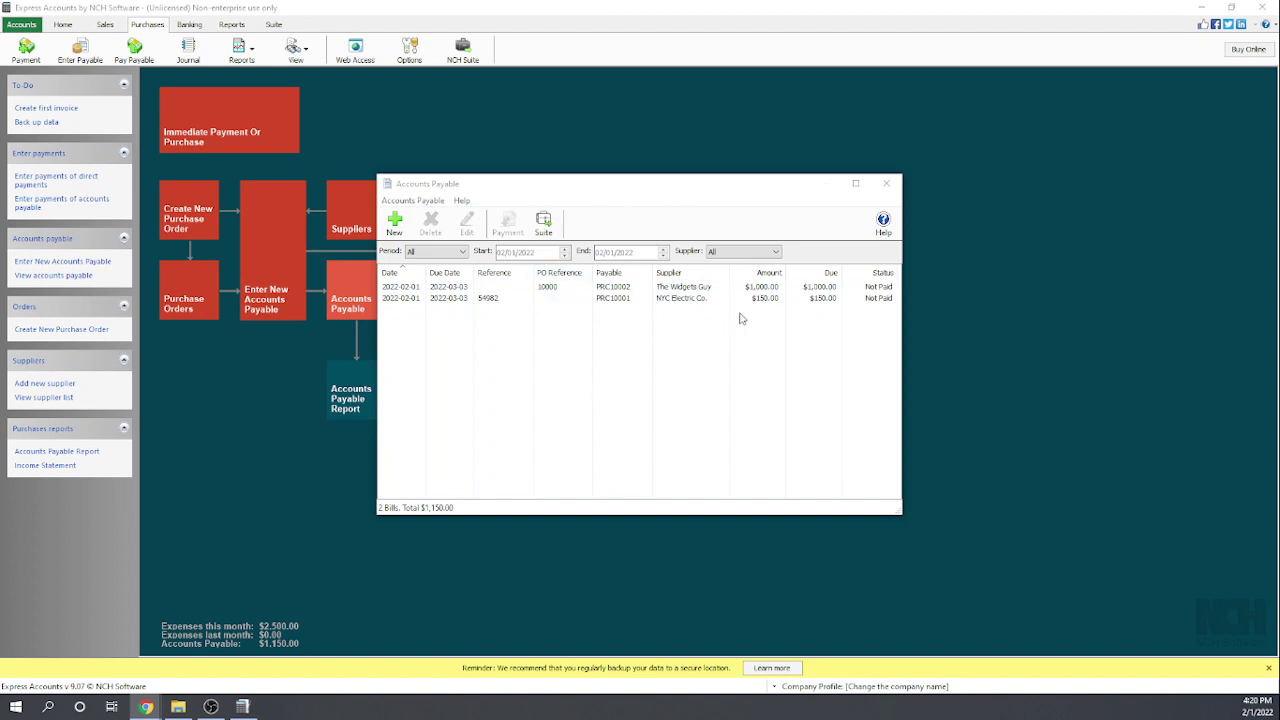
left_click(745, 251)
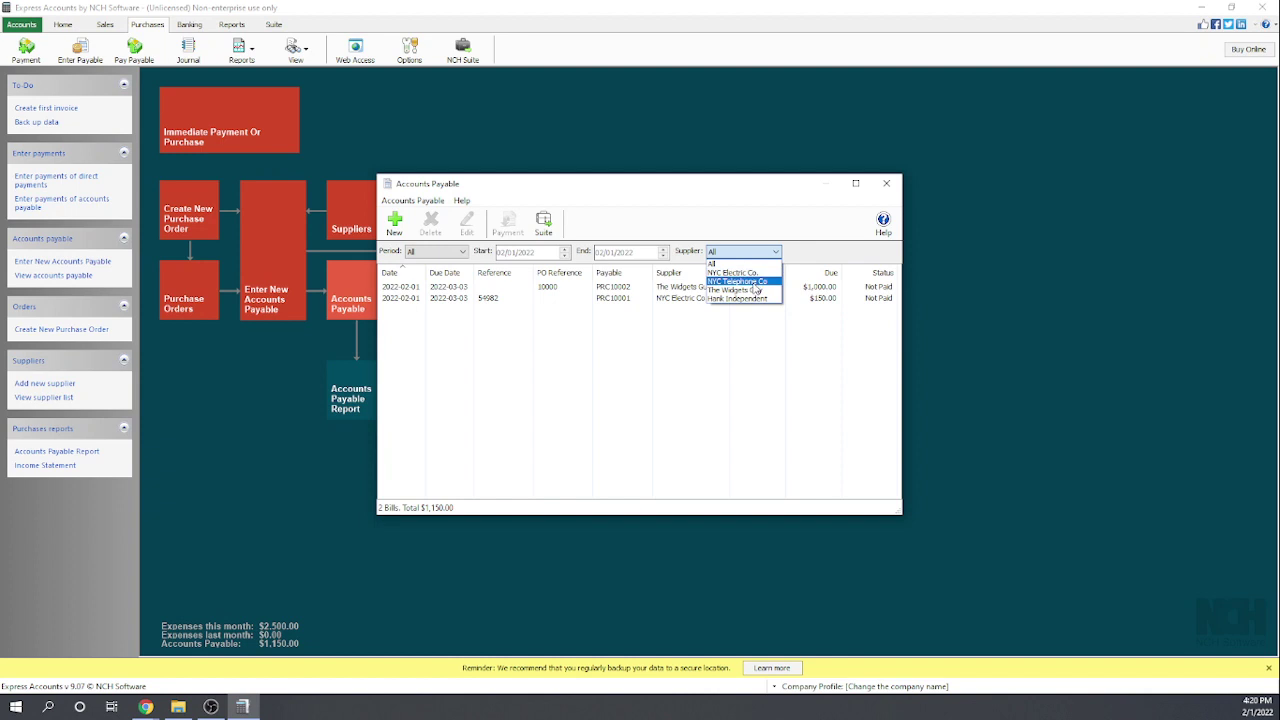
left_click(756, 281)
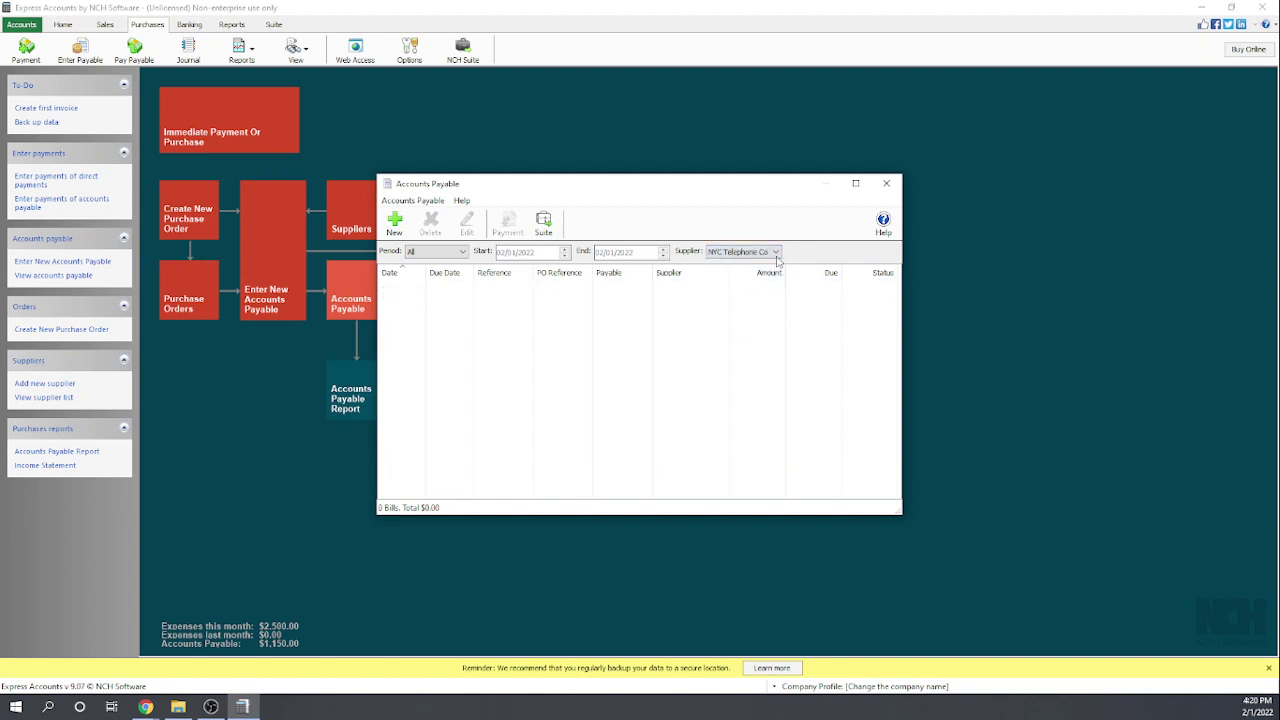
left_click(776, 253)
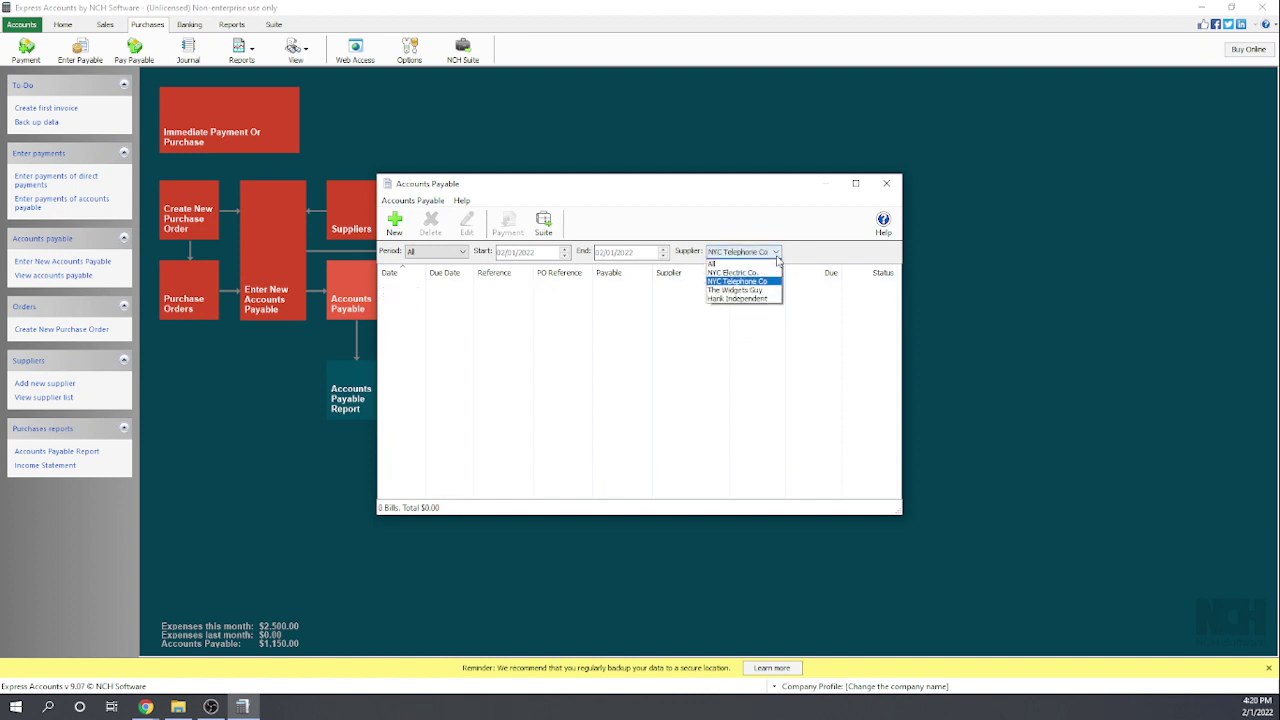
left_click(740, 299)
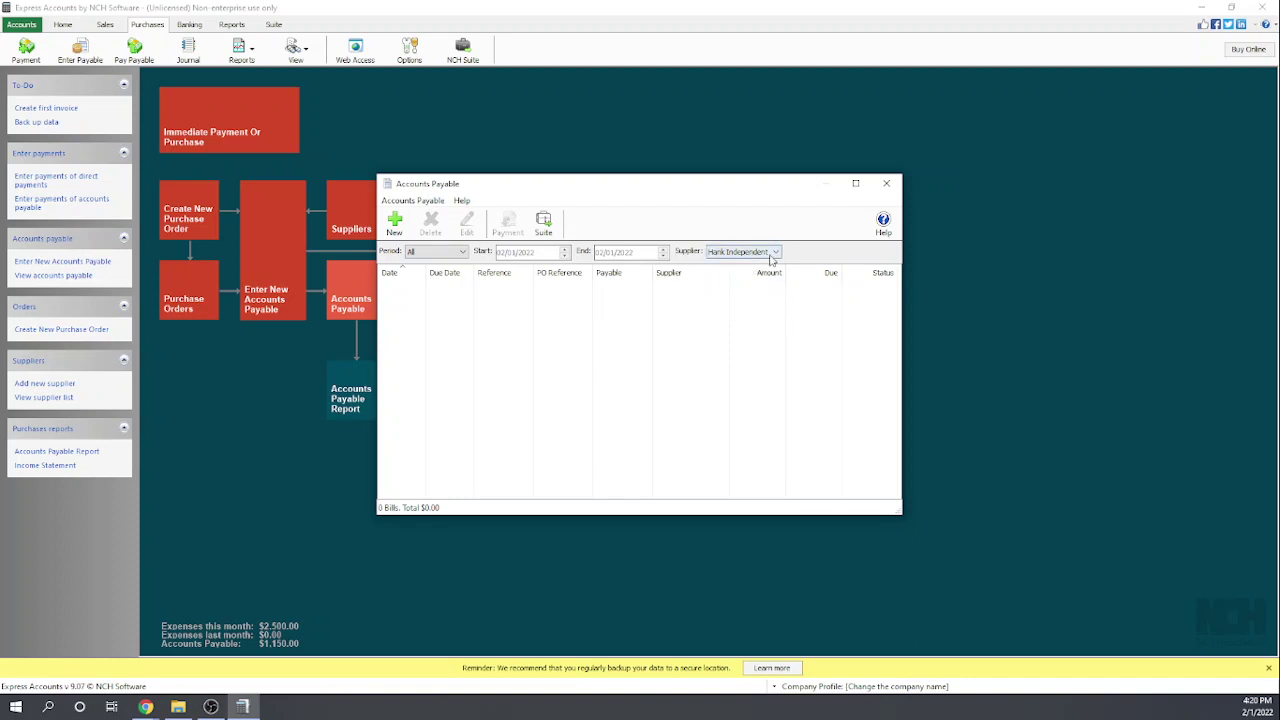
left_click(779, 254)
left_click(748, 289)
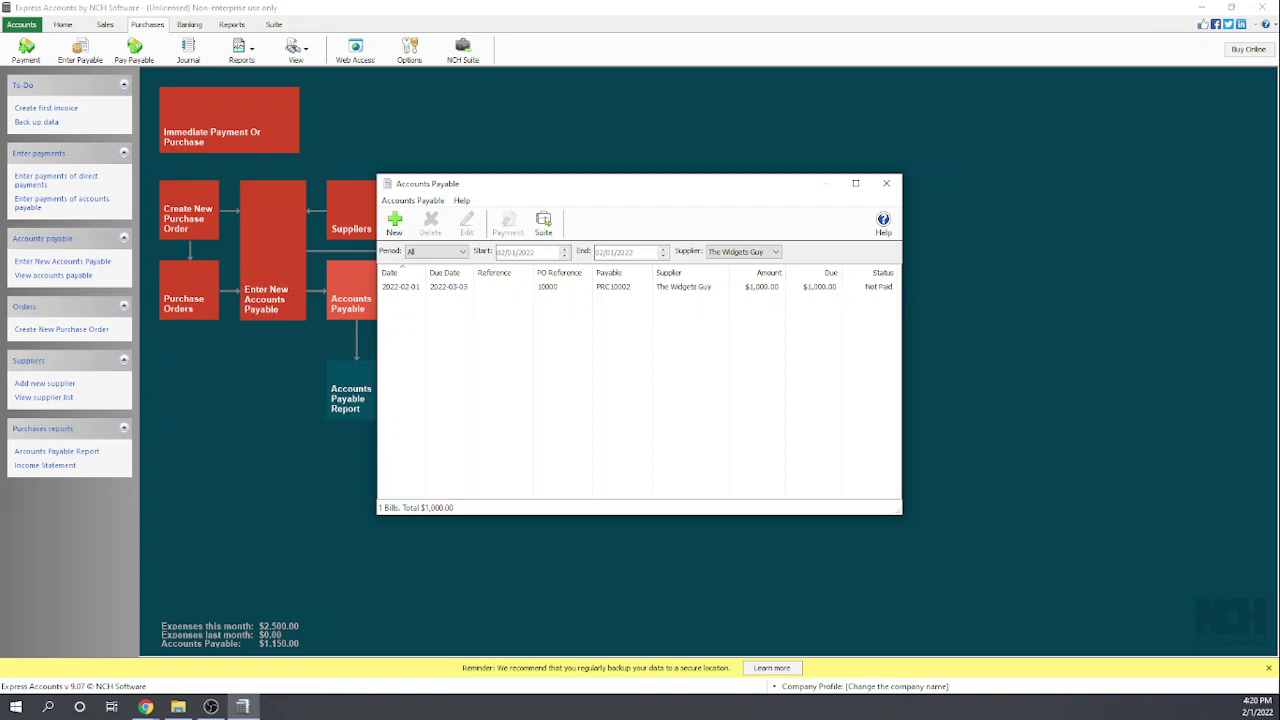
key("alt+Tab")
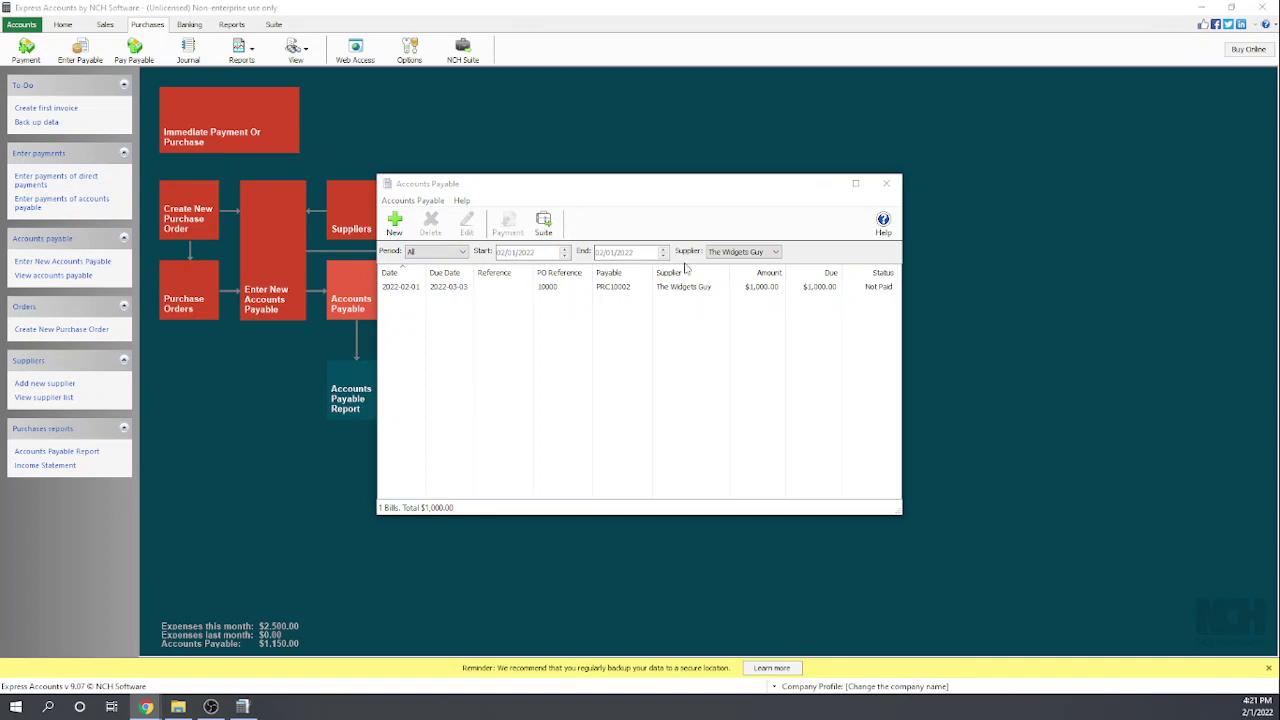
left_click(886, 185)
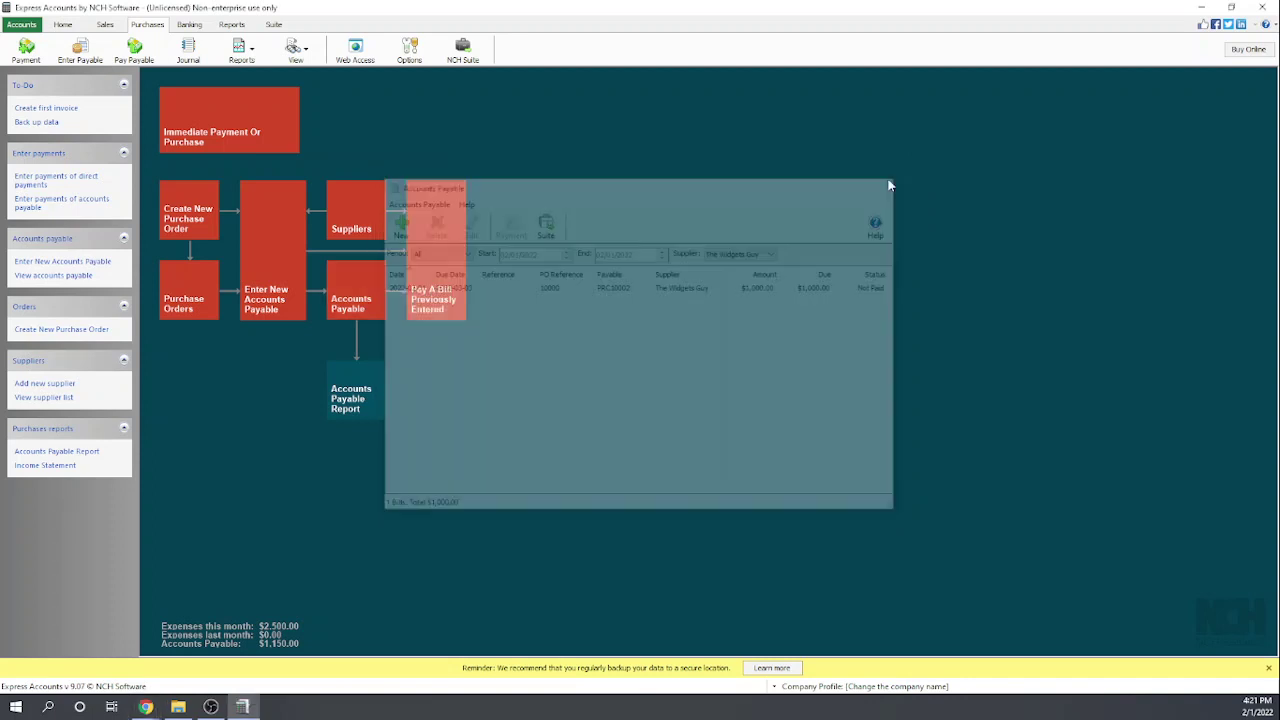
Generate a supplier statement for The Widgets Guy with the automatic period, cancel its printing, and close the supplier list.
left_click(364, 226)
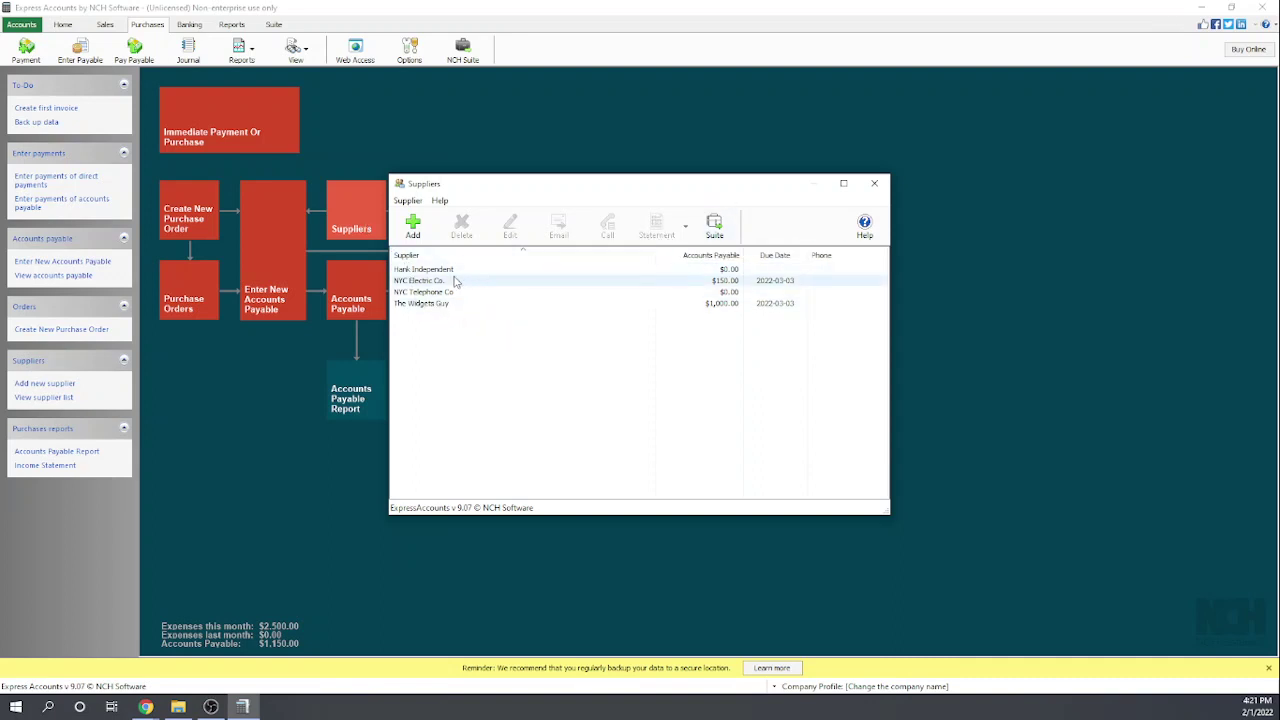
left_click(422, 305)
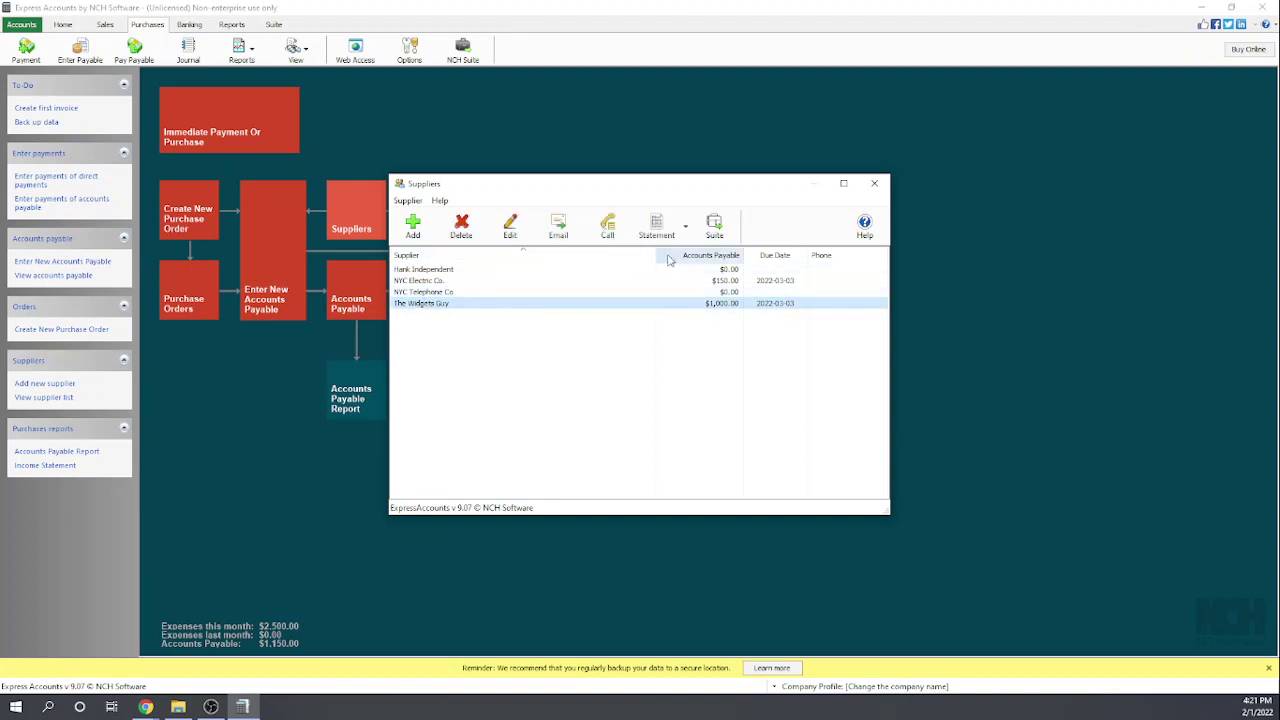
left_click(686, 229)
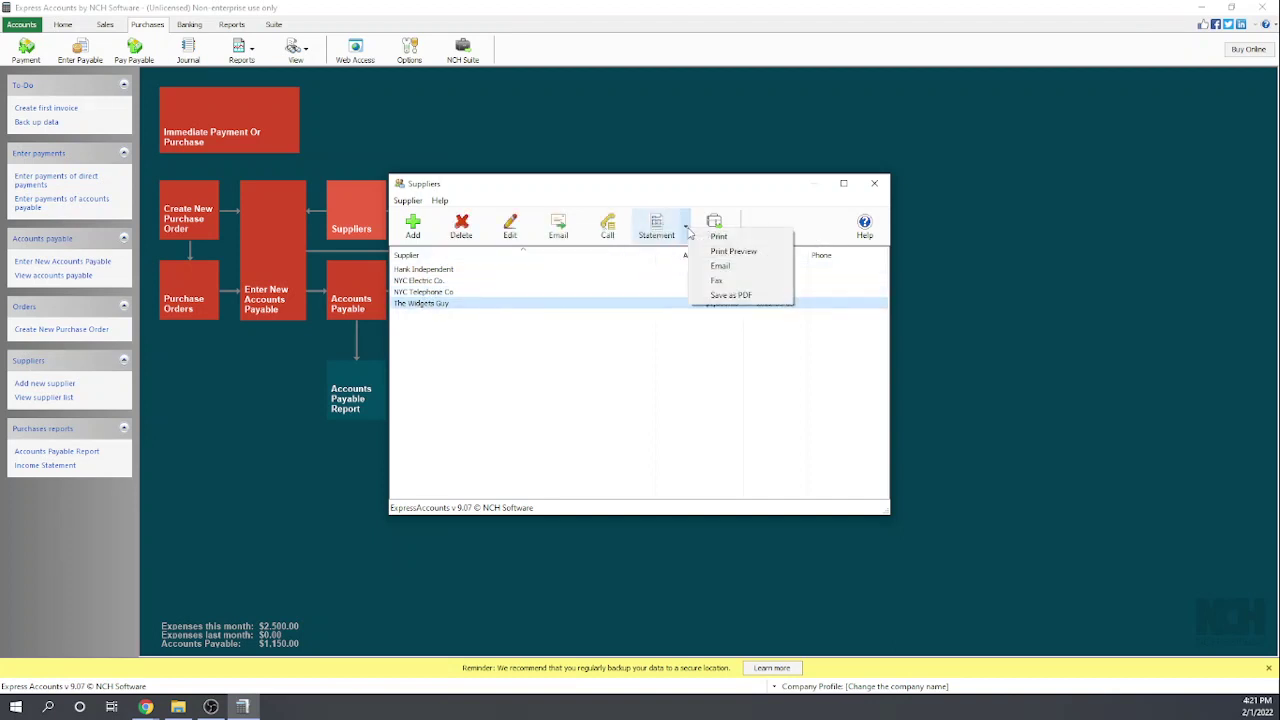
left_click(655, 228)
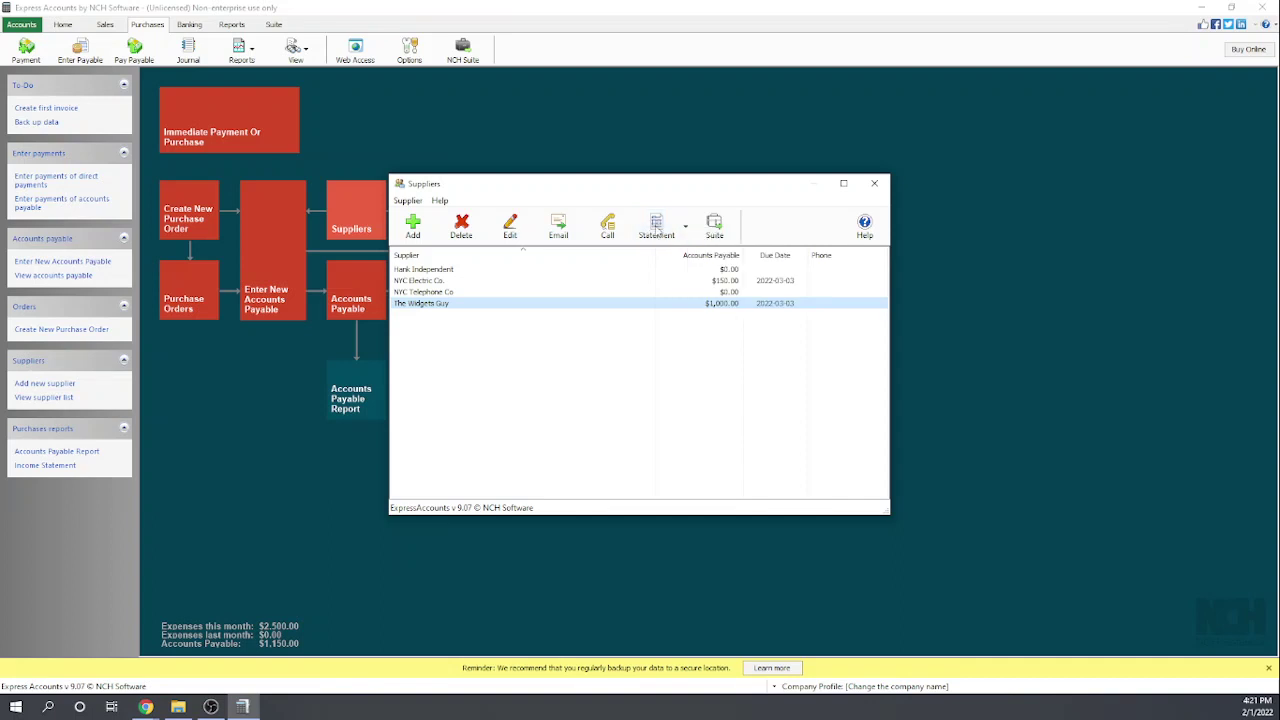
left_click(661, 226)
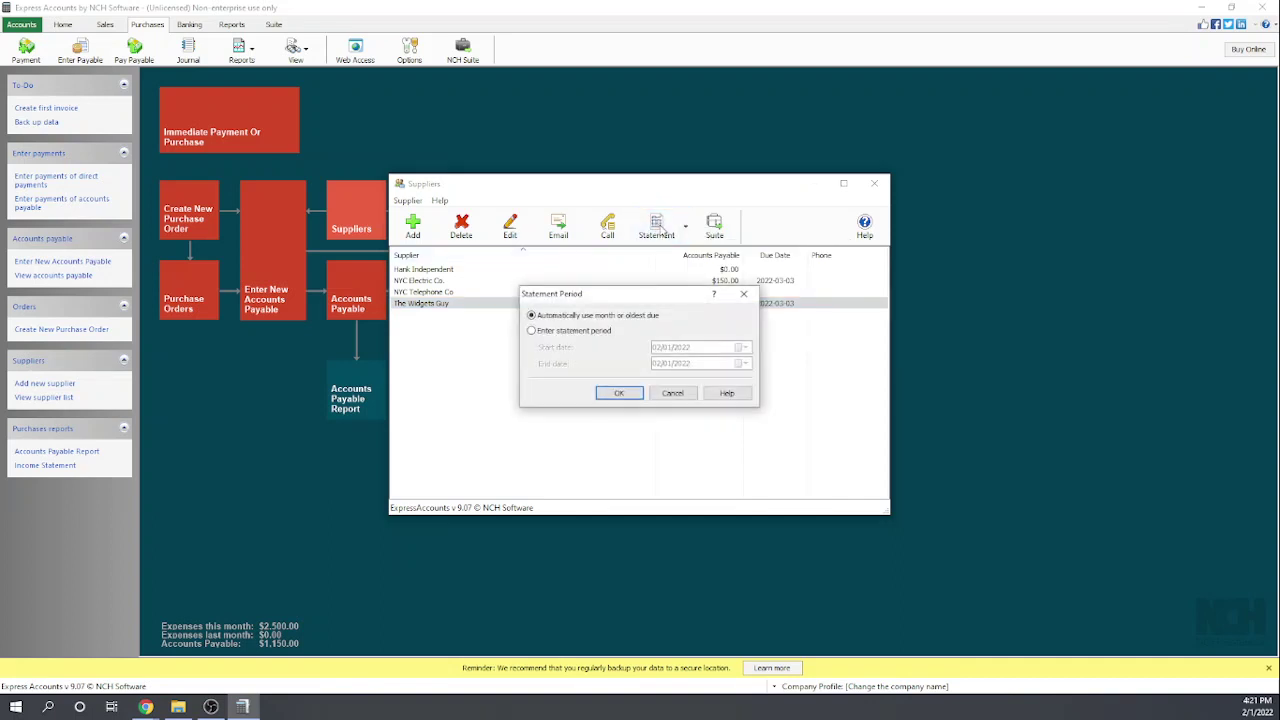
left_click(617, 396)
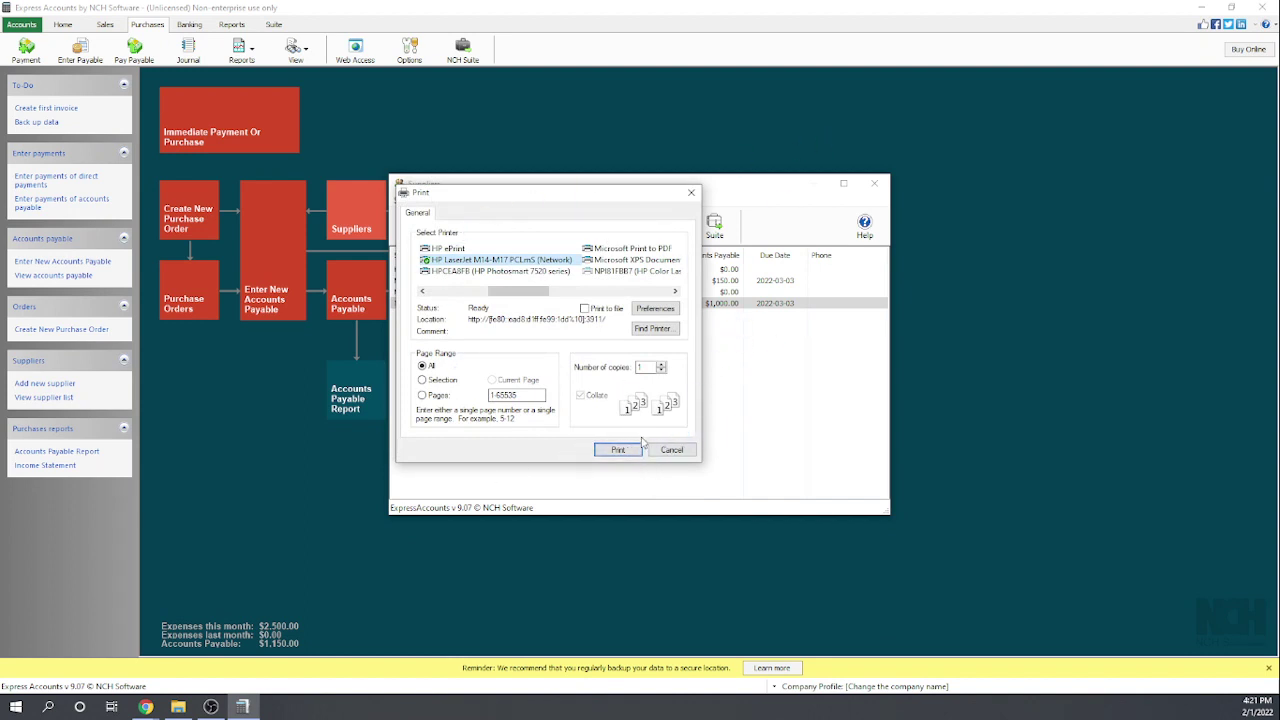
left_click(672, 451)
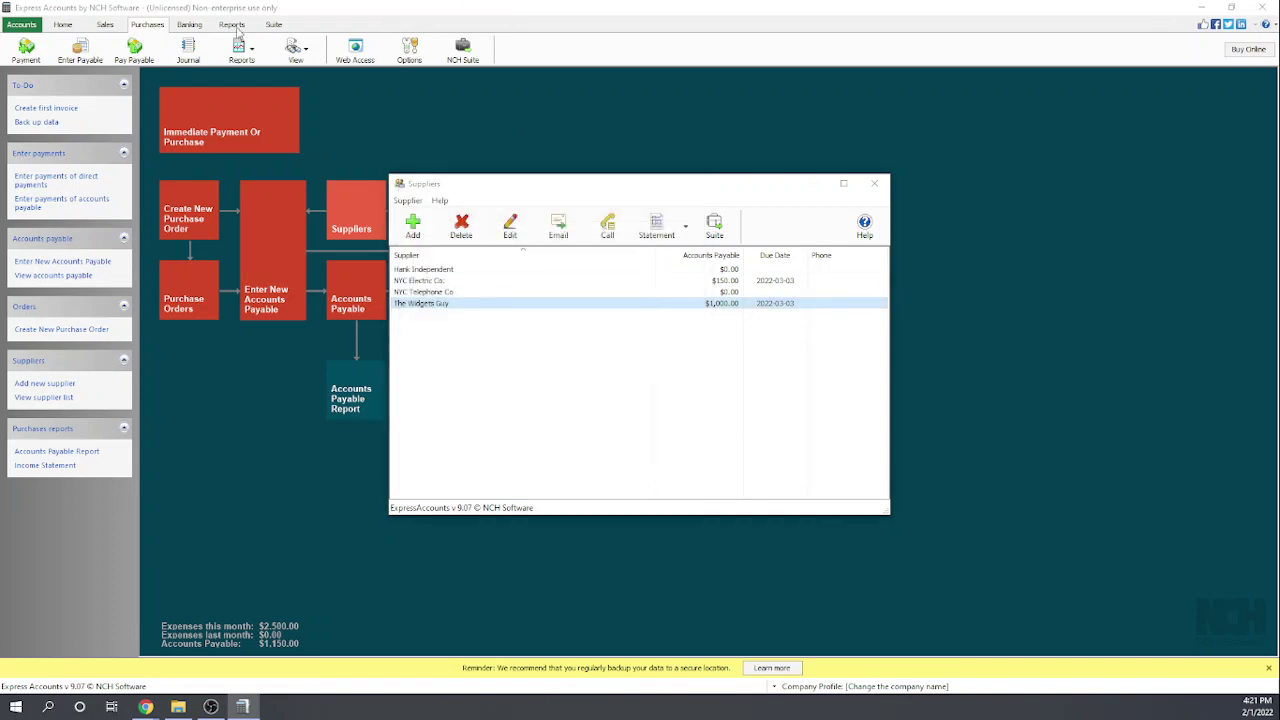
left_click(875, 186)
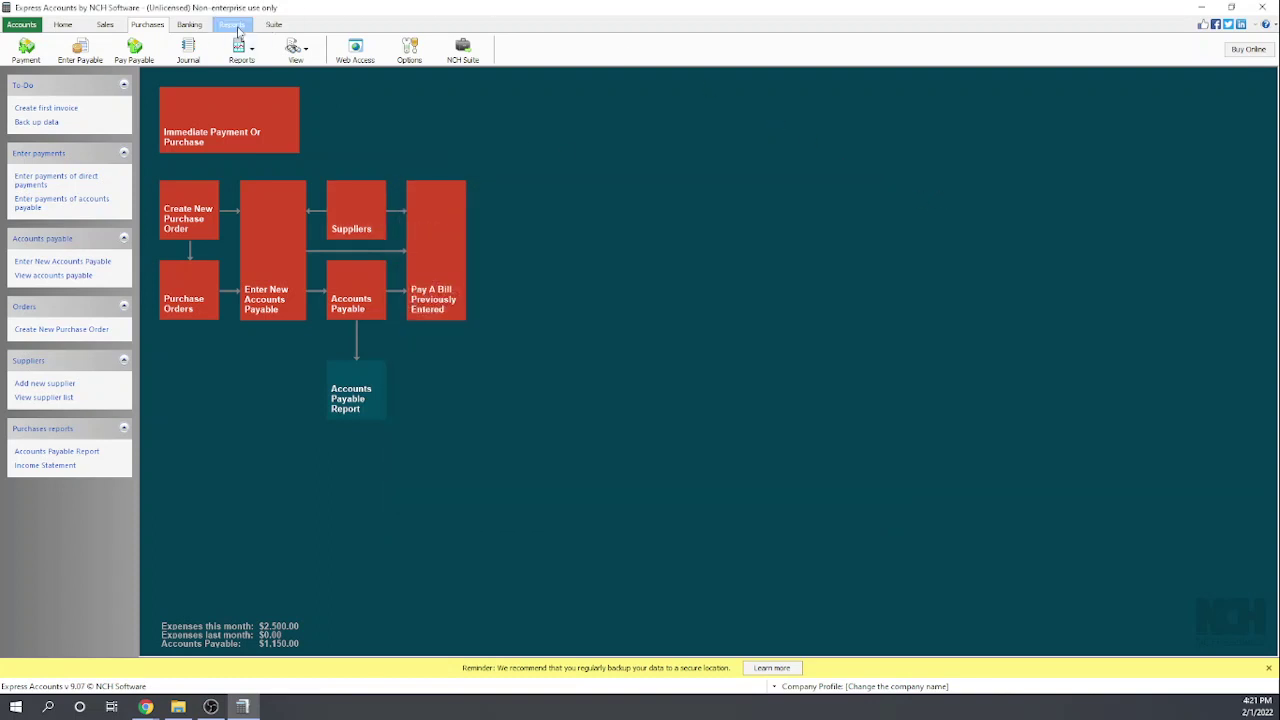
Look through the available reports for a list of transactions by vendor, and switch to the rubric spreadsheet.
left_click(234, 26)
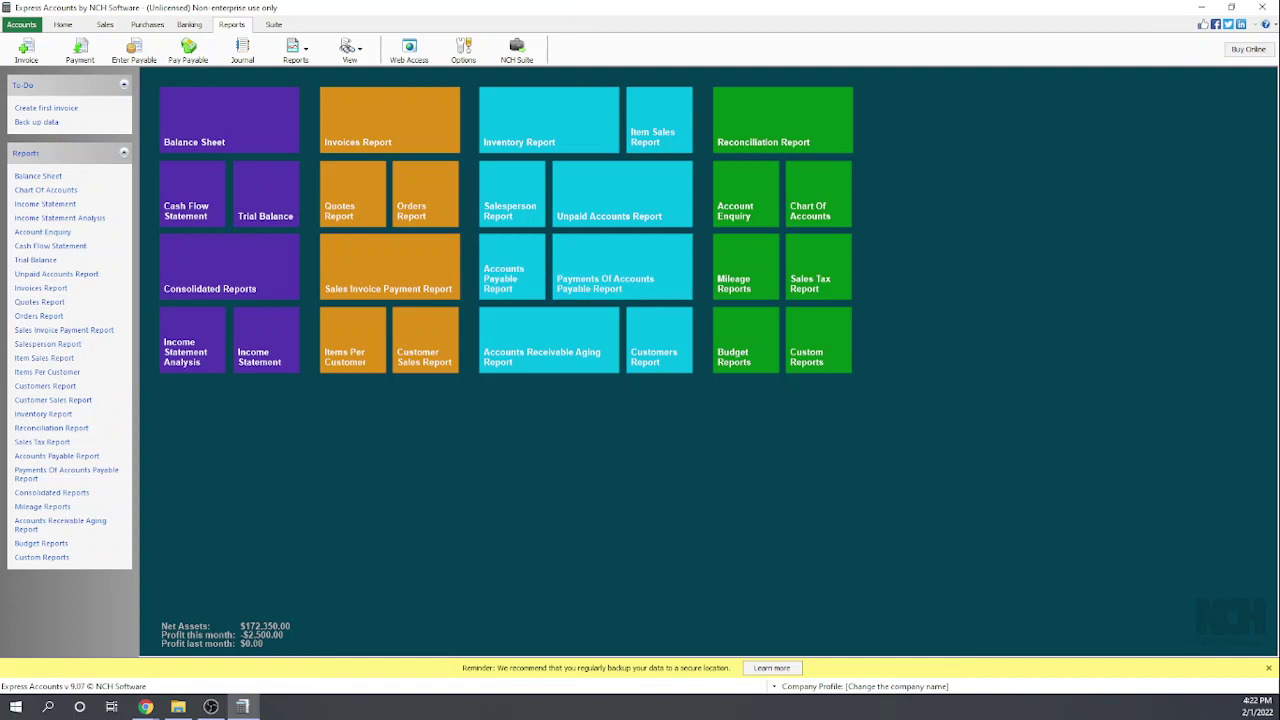
key("alt+Tab")
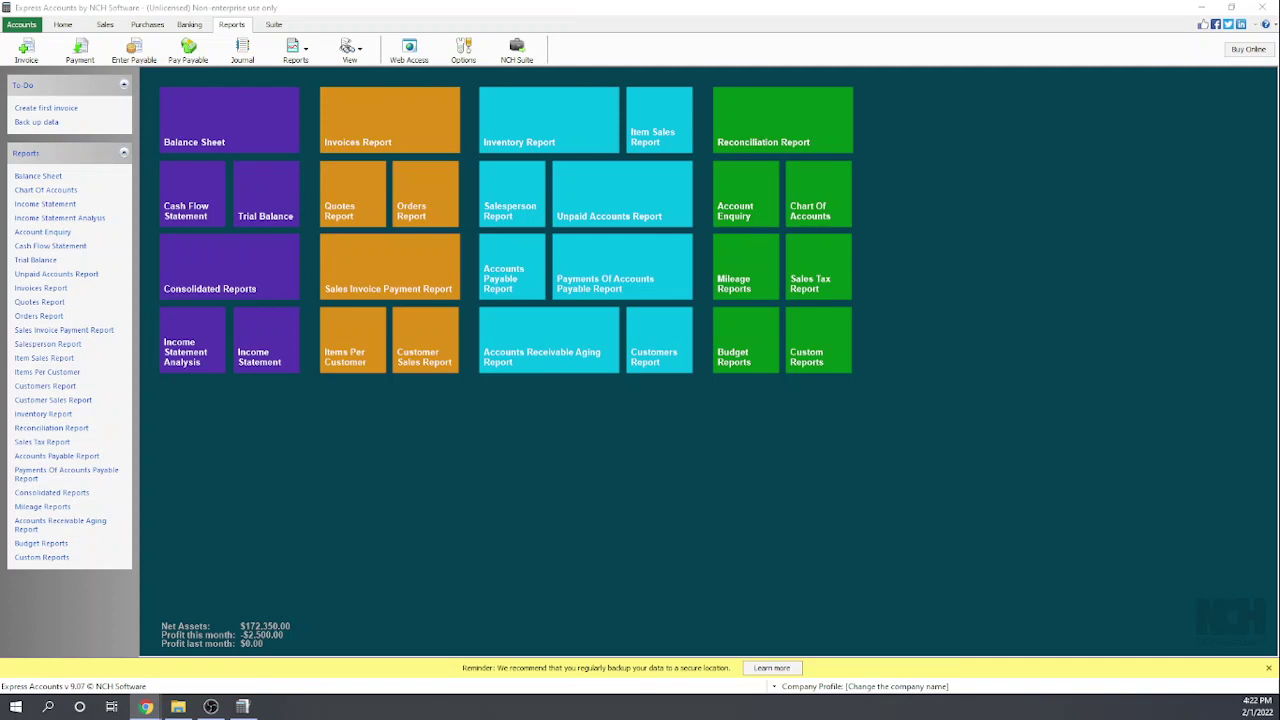
Switch to Express Accounts, show accounts payable for all suppliers, and start a payment for the NYC Electric Co. bill.
left_click(147, 25)
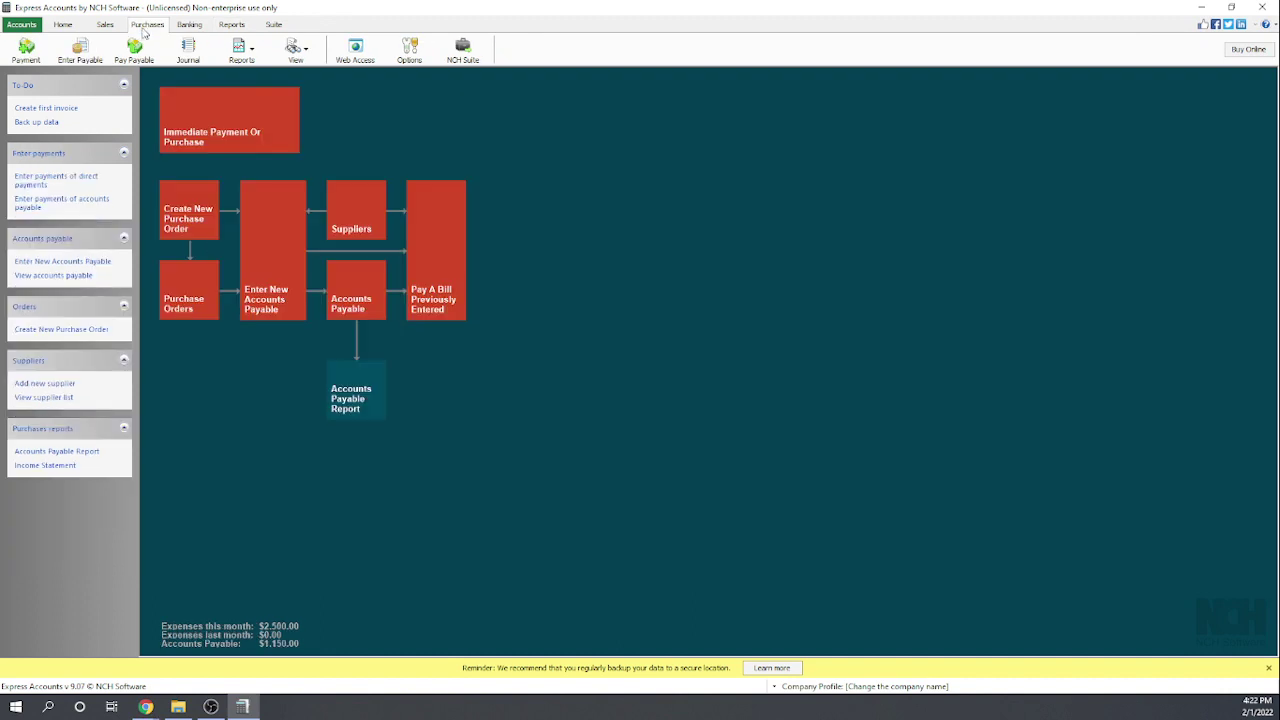
left_click(359, 289)
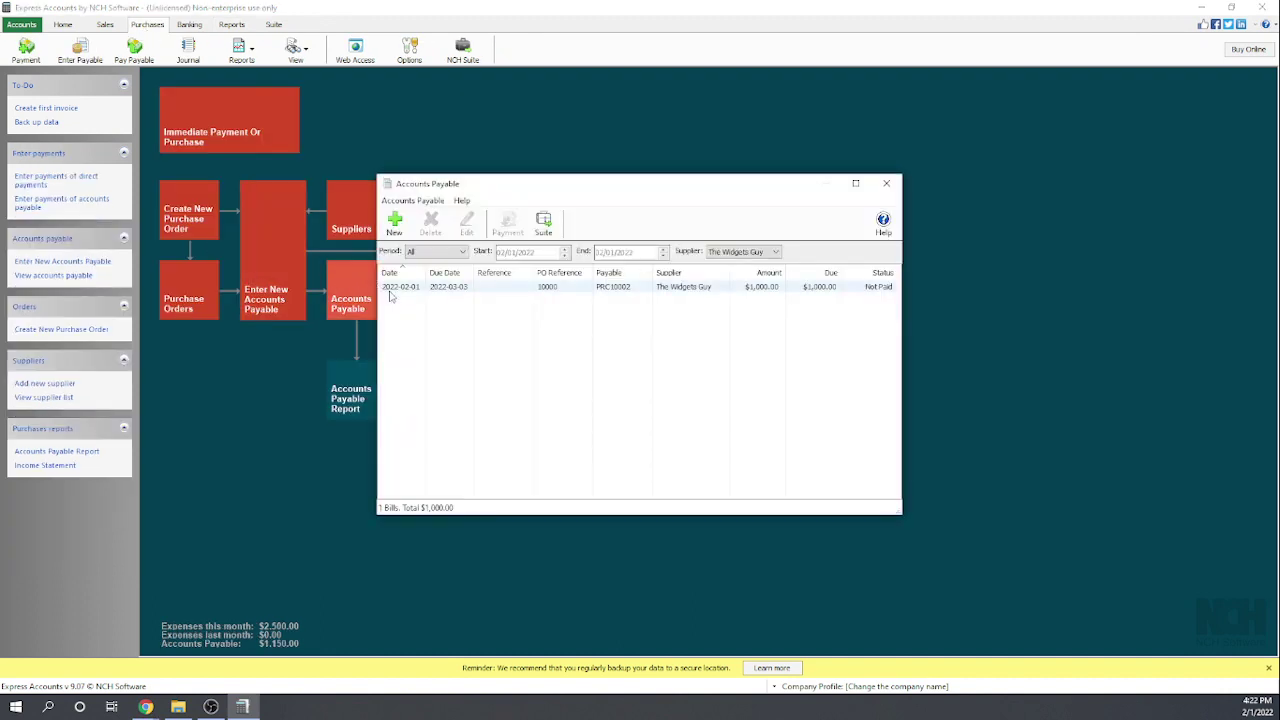
left_click(762, 253)
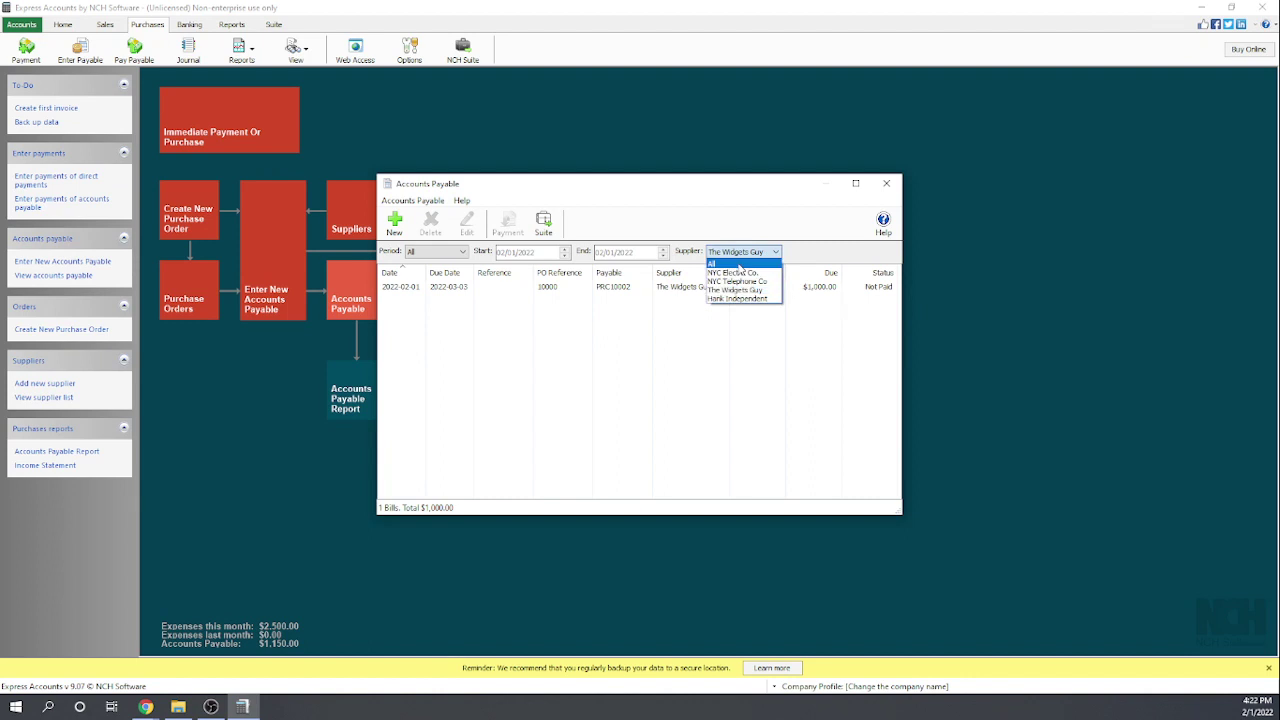
left_click(740, 264)
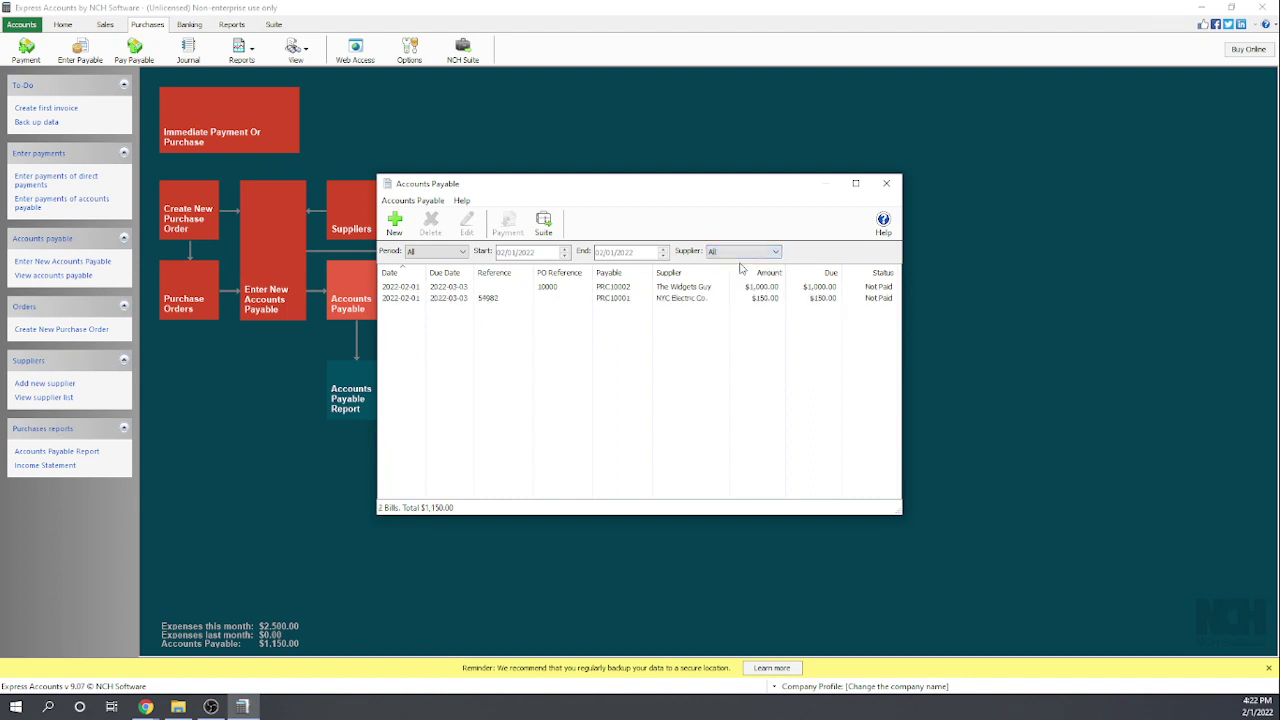
left_click(677, 301)
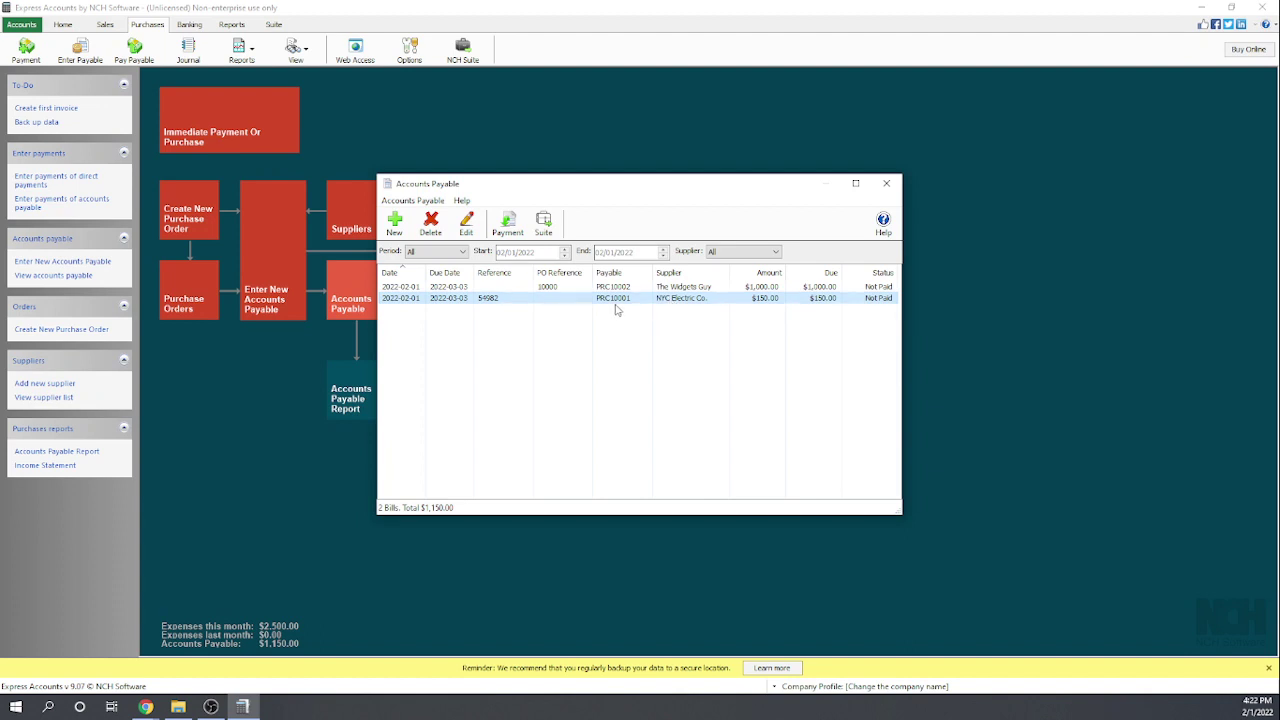
left_click(508, 224)
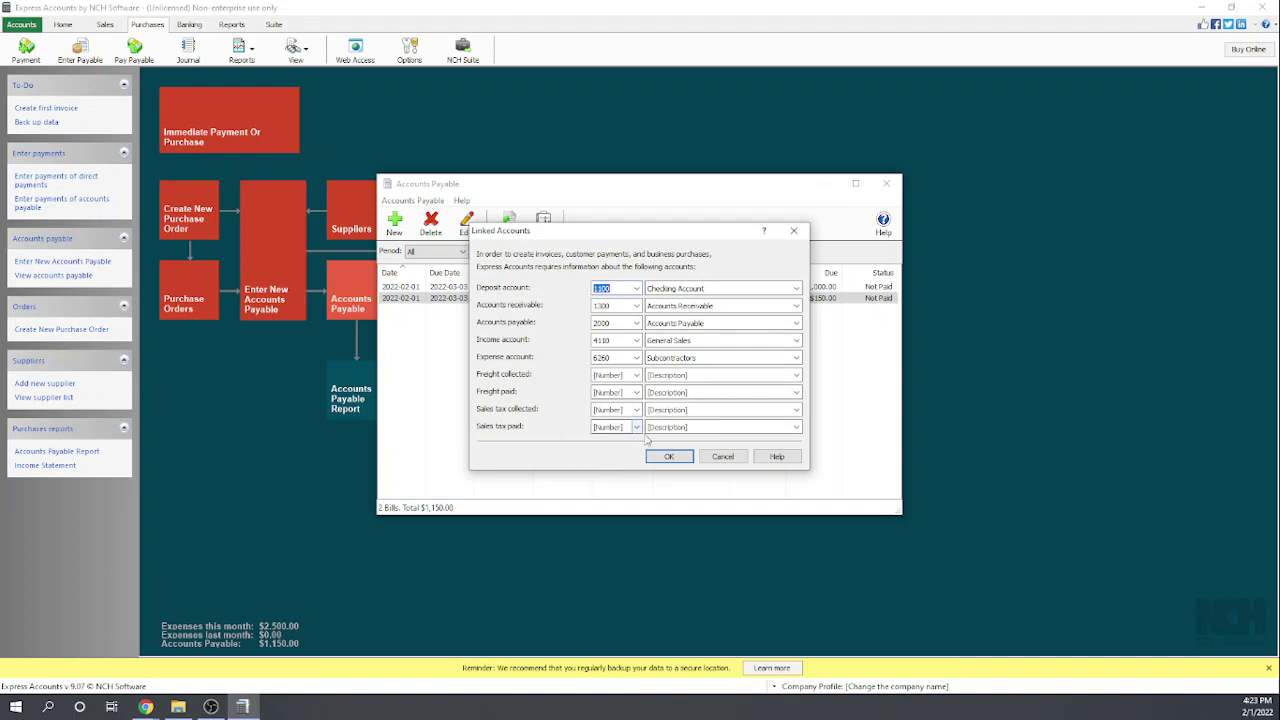
left_click(636, 375)
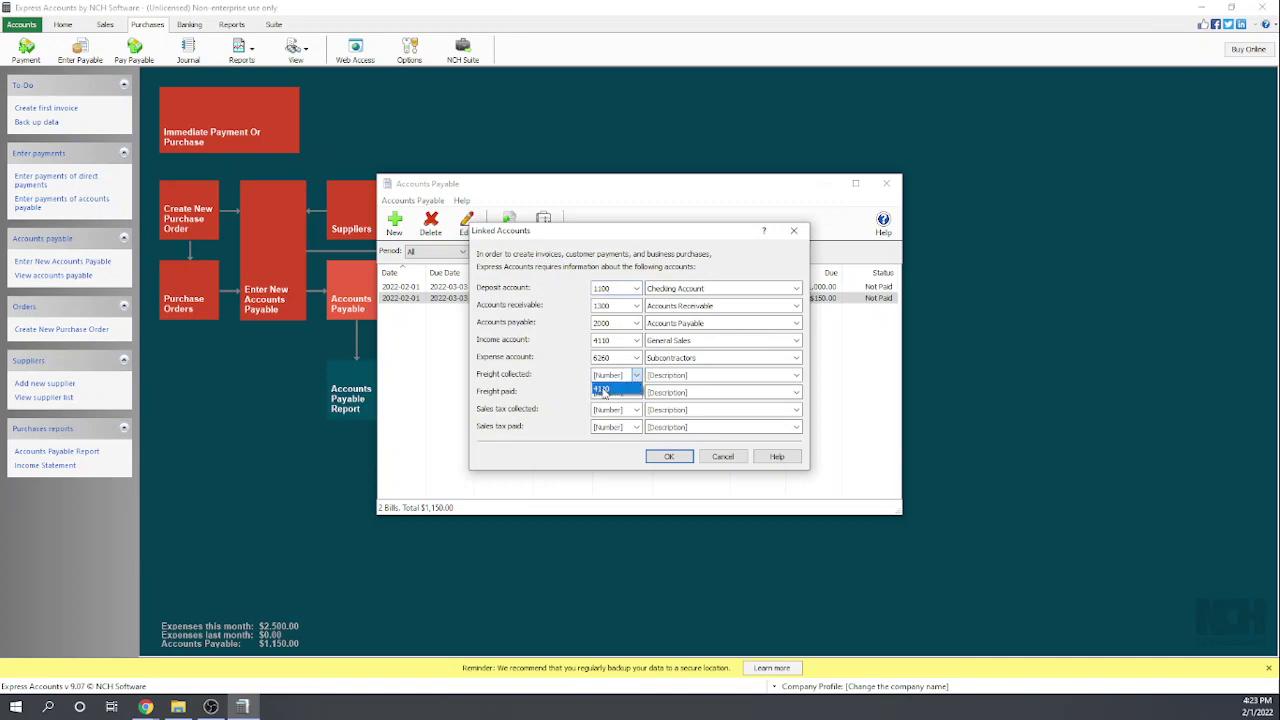
left_click(610, 392)
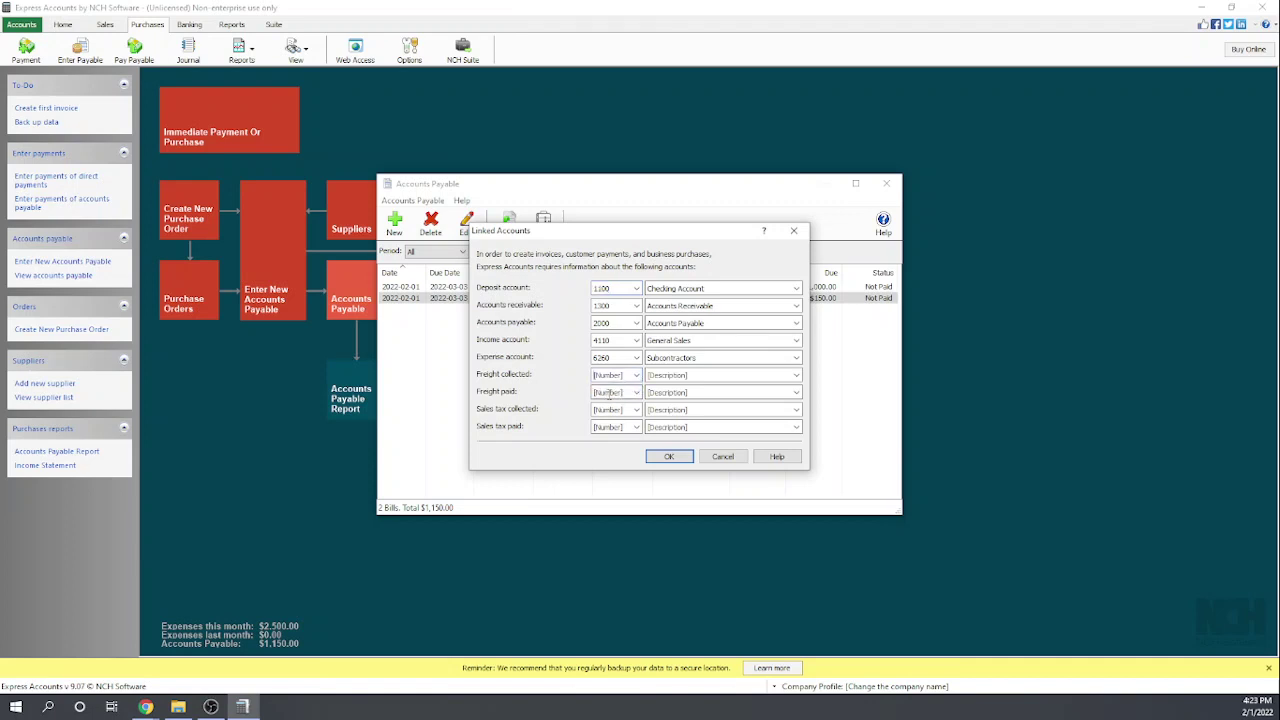
left_click(636, 376)
left_click(609, 389)
left_click(637, 393)
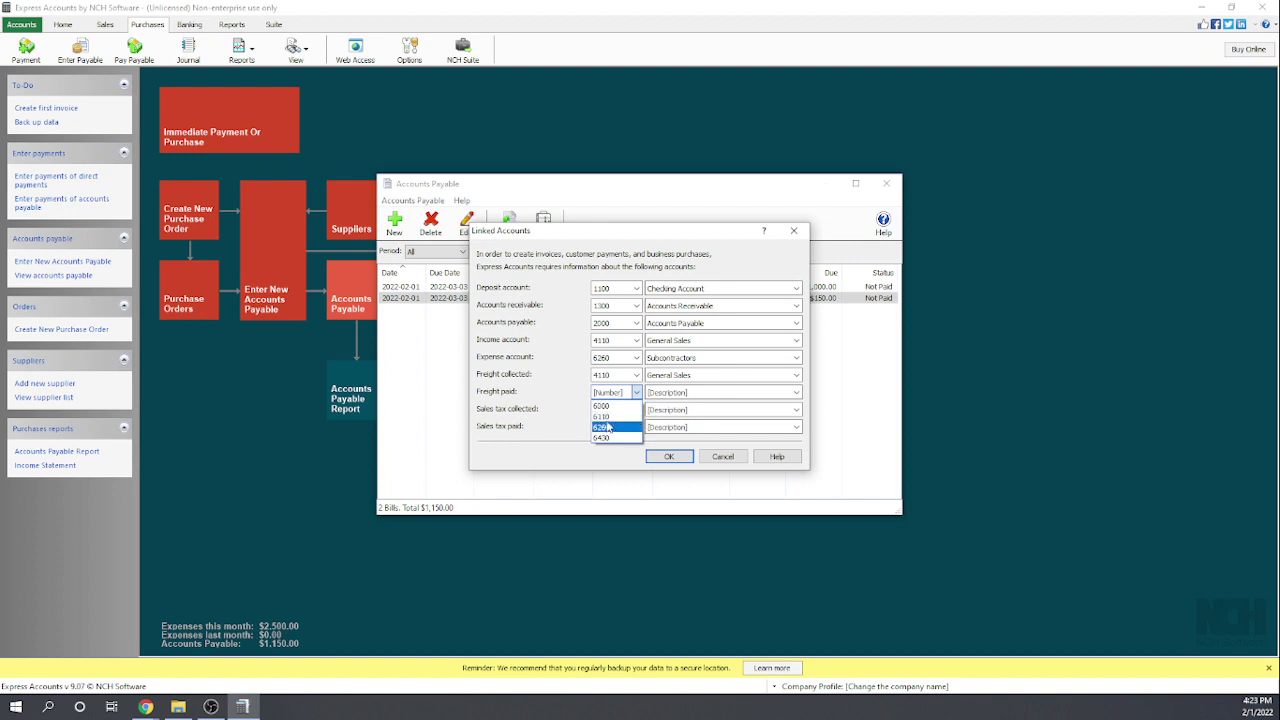
left_click(606, 416)
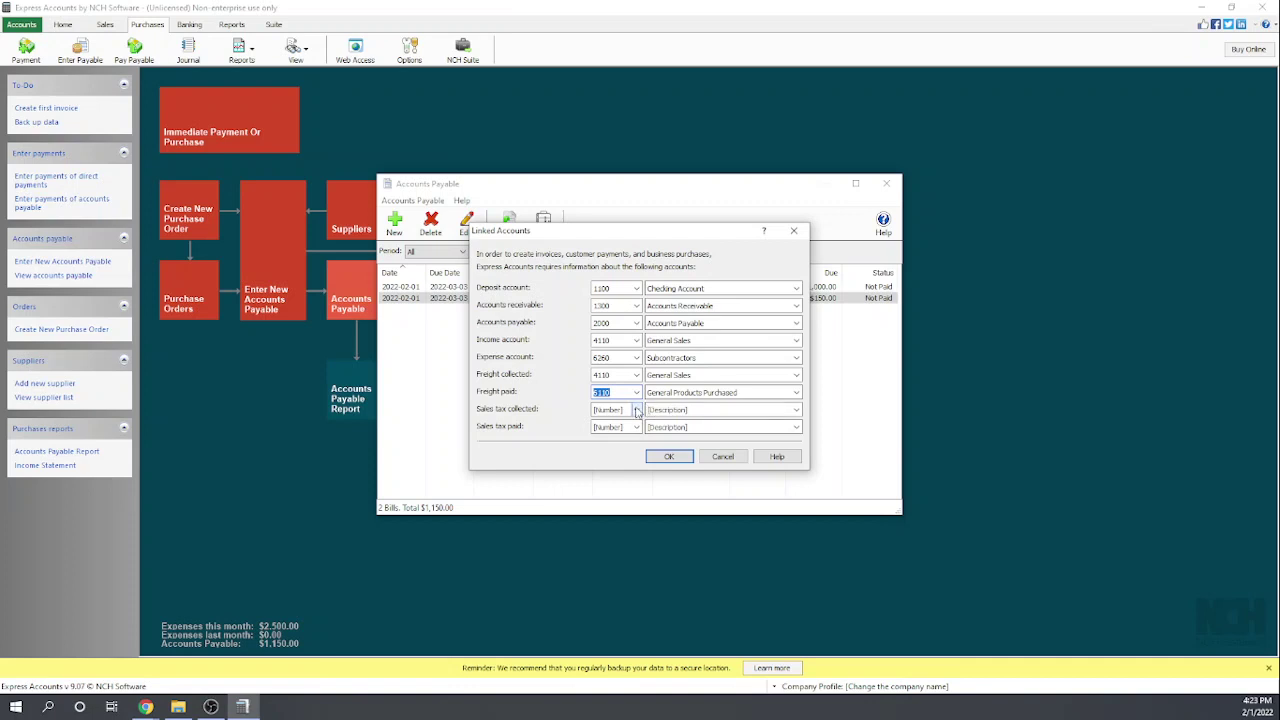
left_click(636, 411)
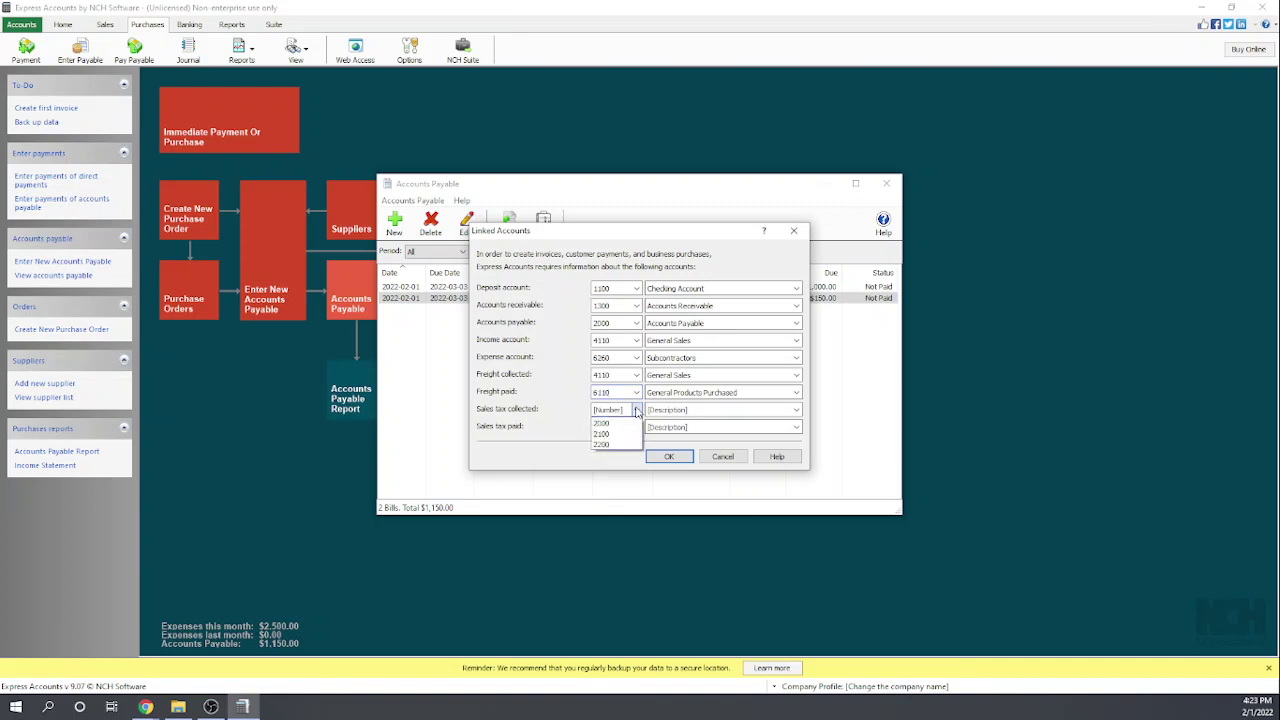
left_click(617, 465)
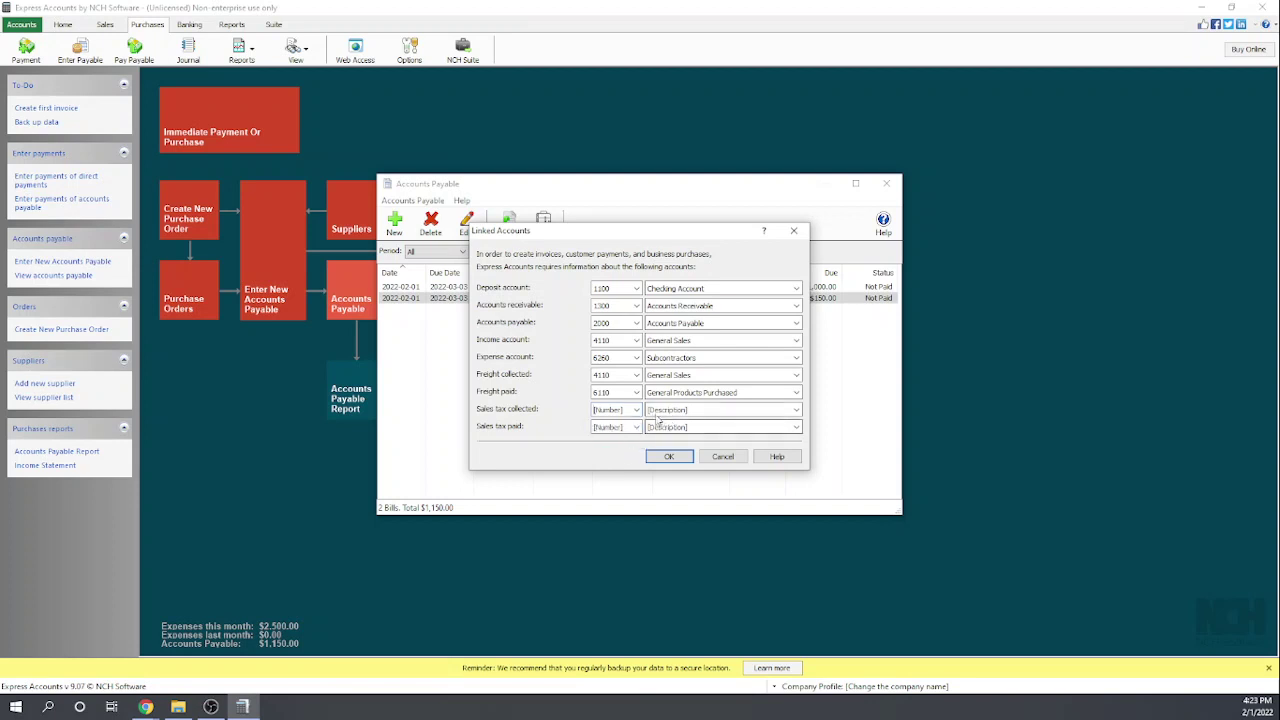
left_click(724, 457)
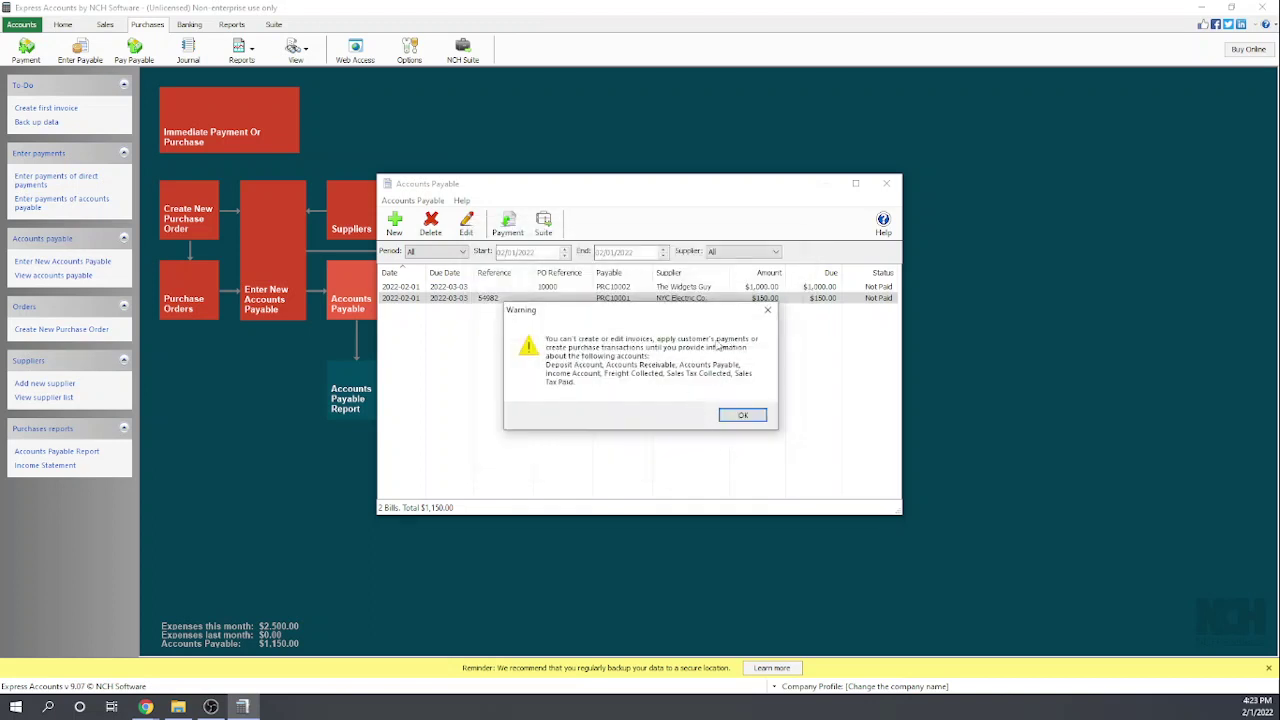
left_click(738, 416)
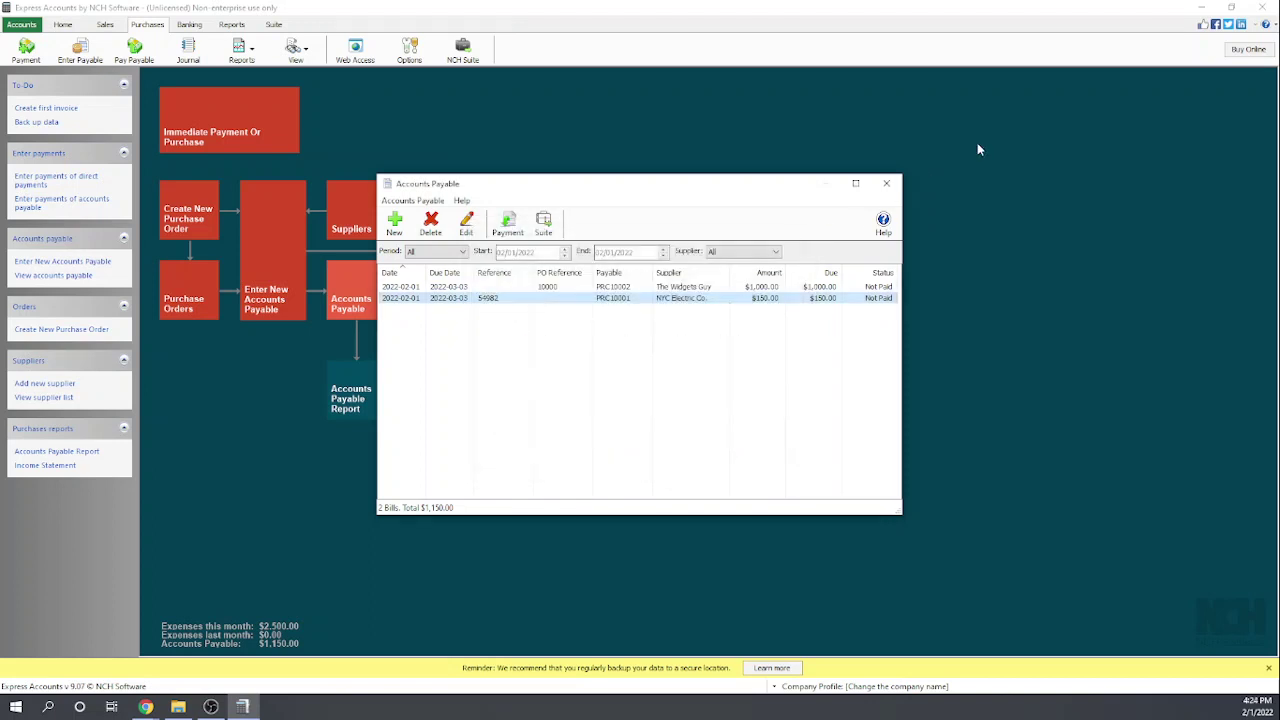
left_click(888, 185)
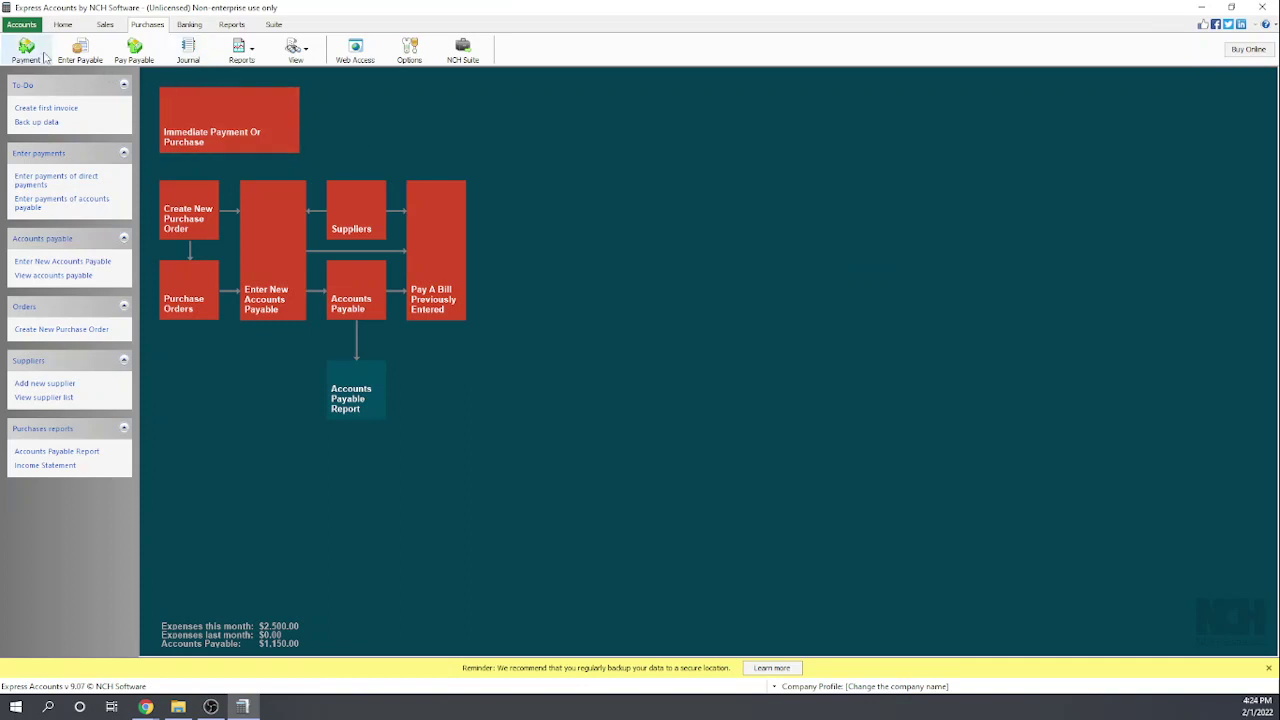
Open the chart of accounts for editing from the program's Accounting options.
left_click(63, 26)
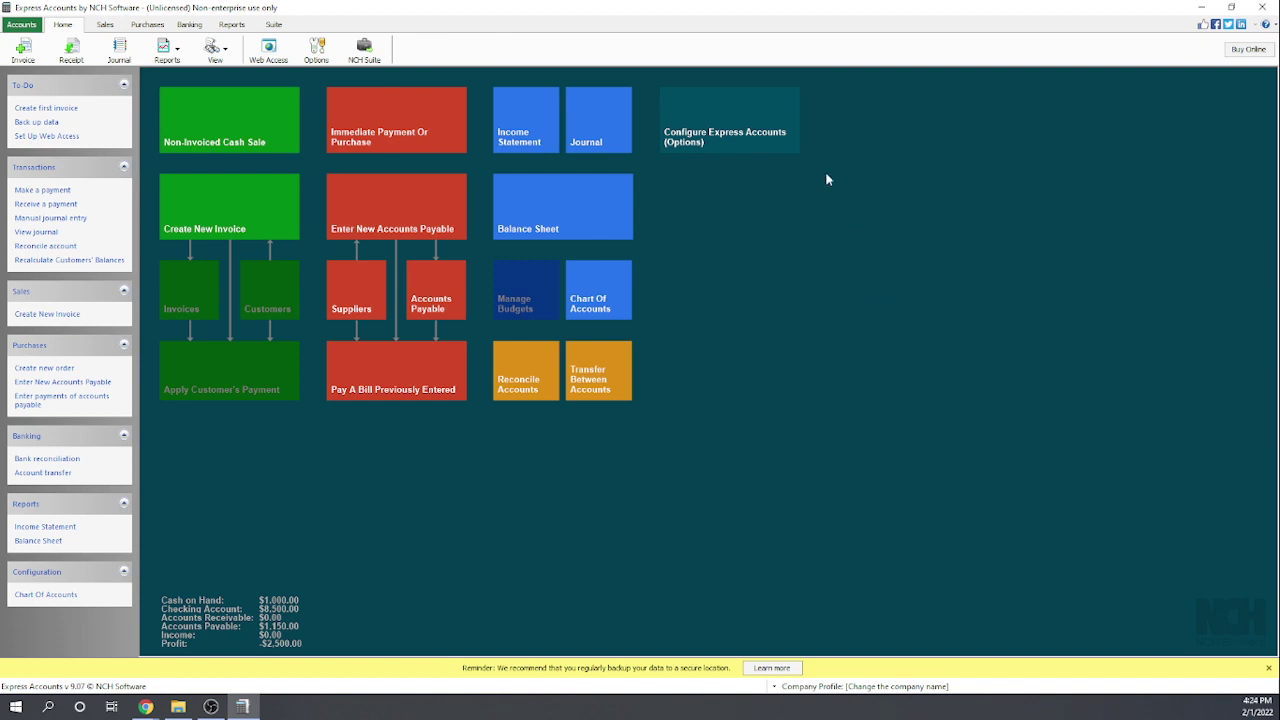
left_click(737, 131)
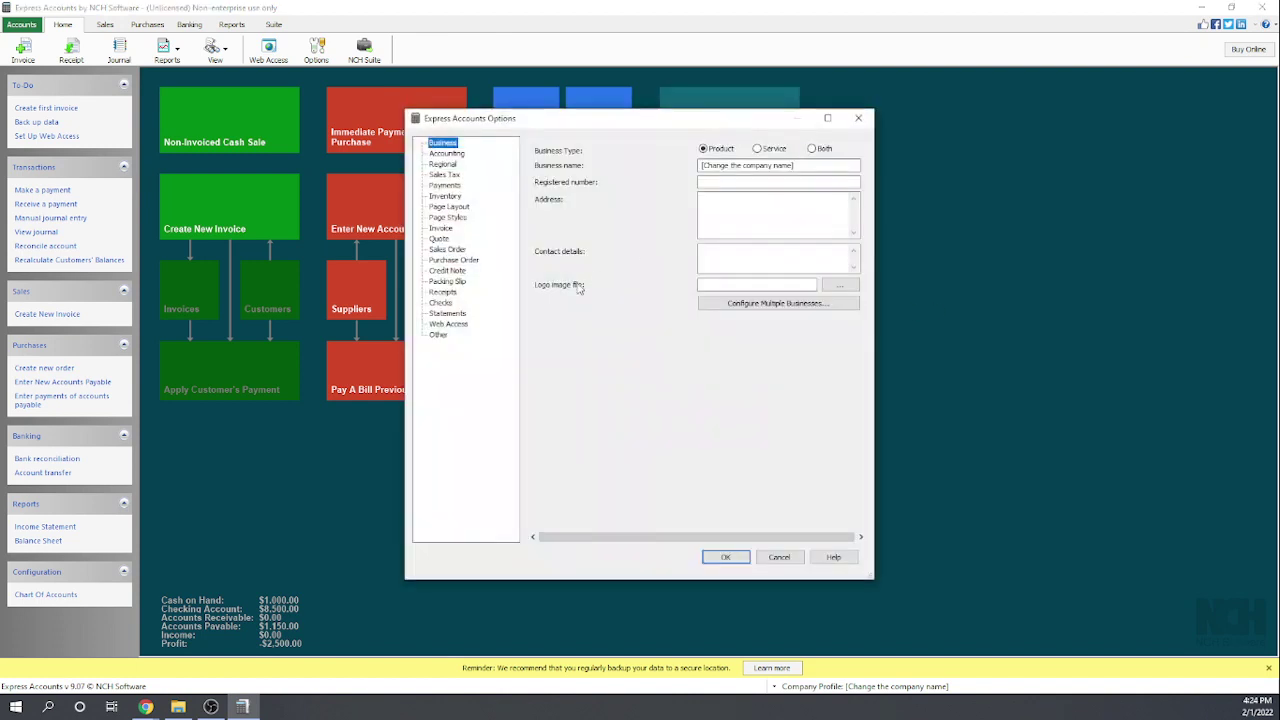
left_click(446, 154)
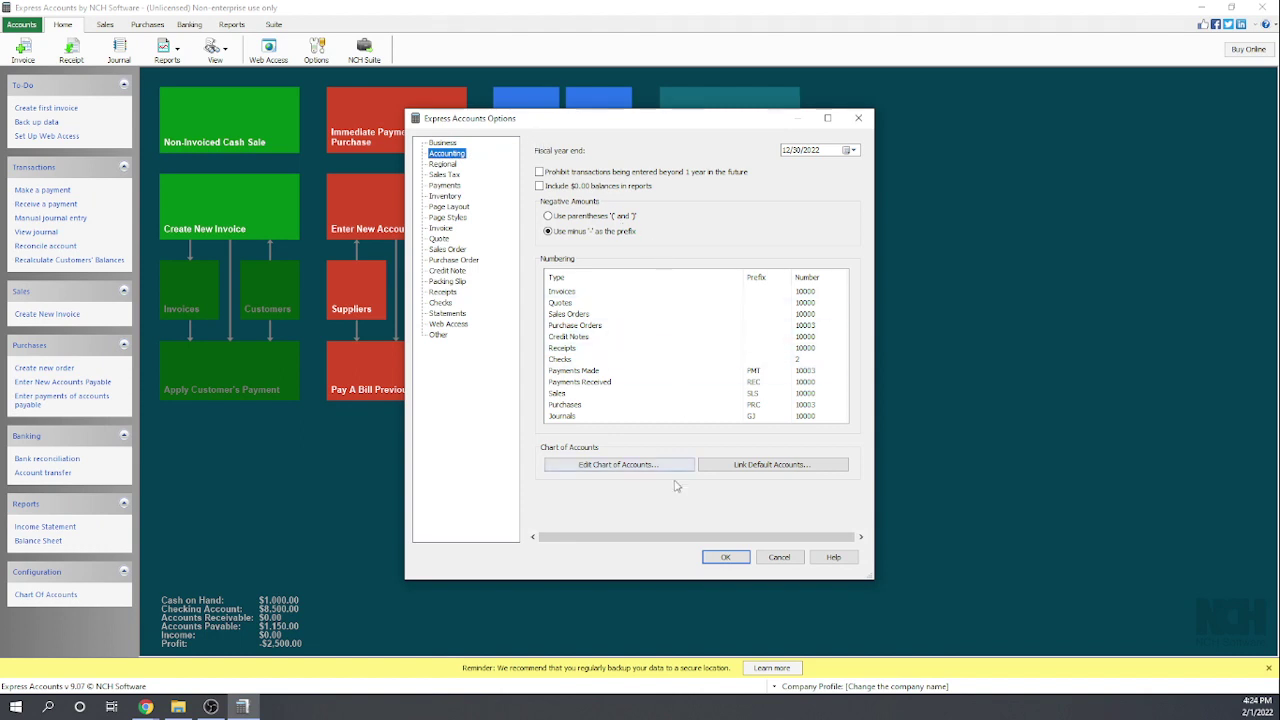
left_click(645, 466)
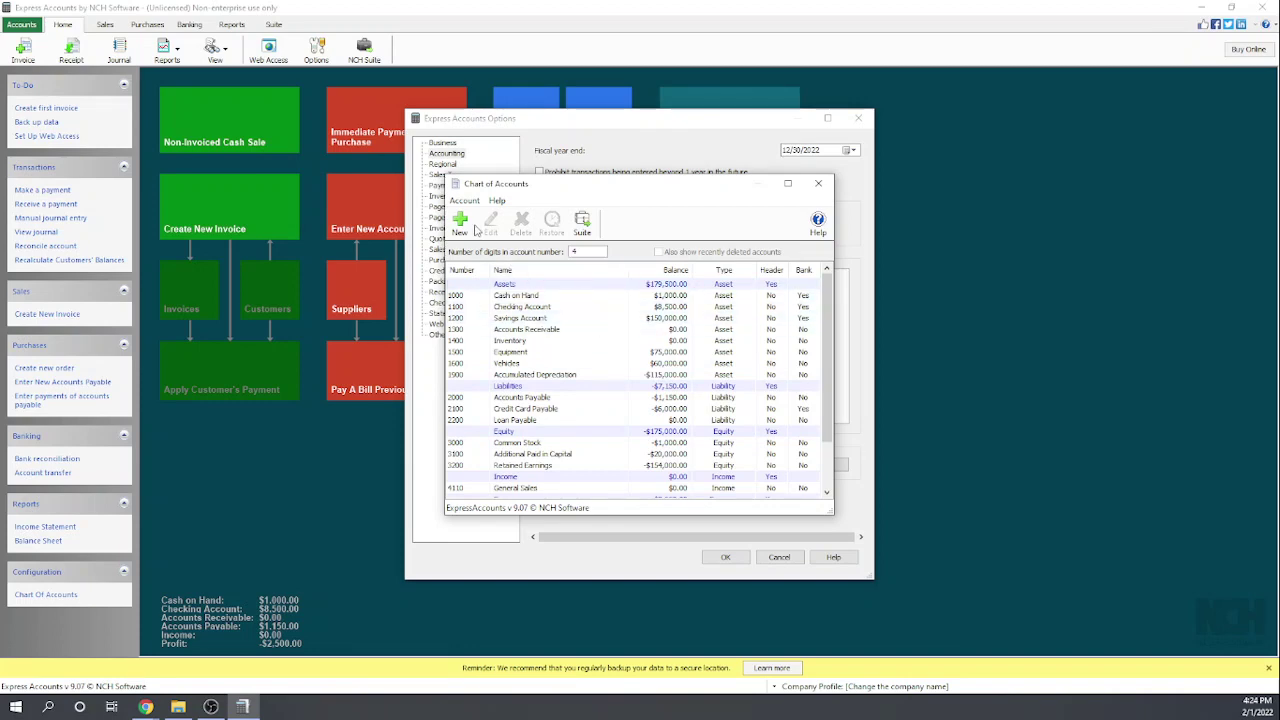
scroll(594, 350, "down", 1)
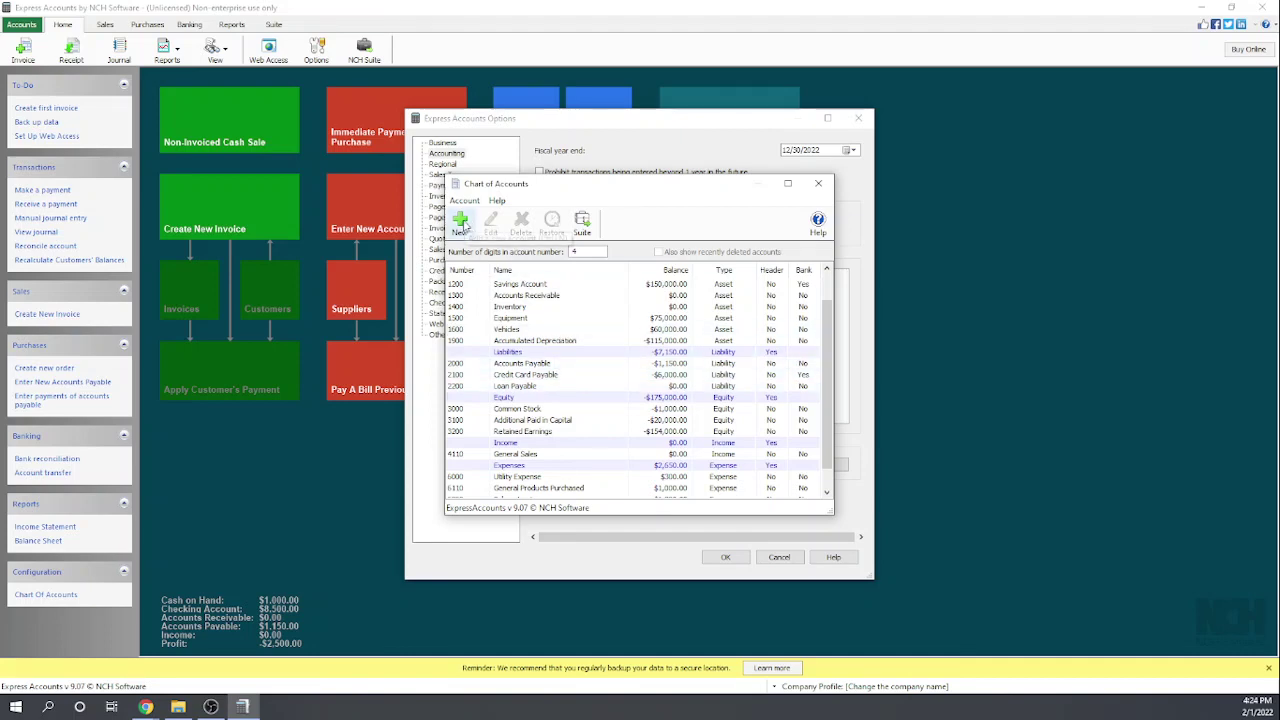
Add the standard default account 2410 Sales Tax Collected to the chart of accounts, and close the chart and the options.
left_click(461, 226)
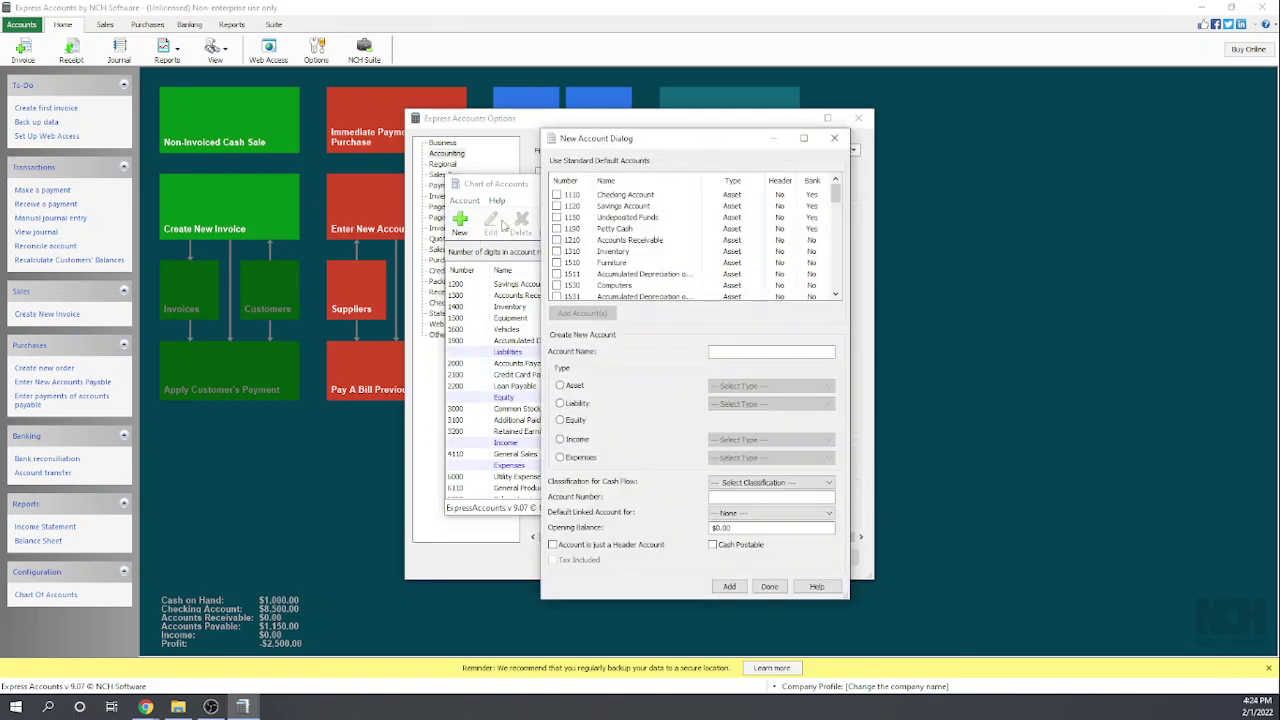
scroll(660, 245, "down", 2)
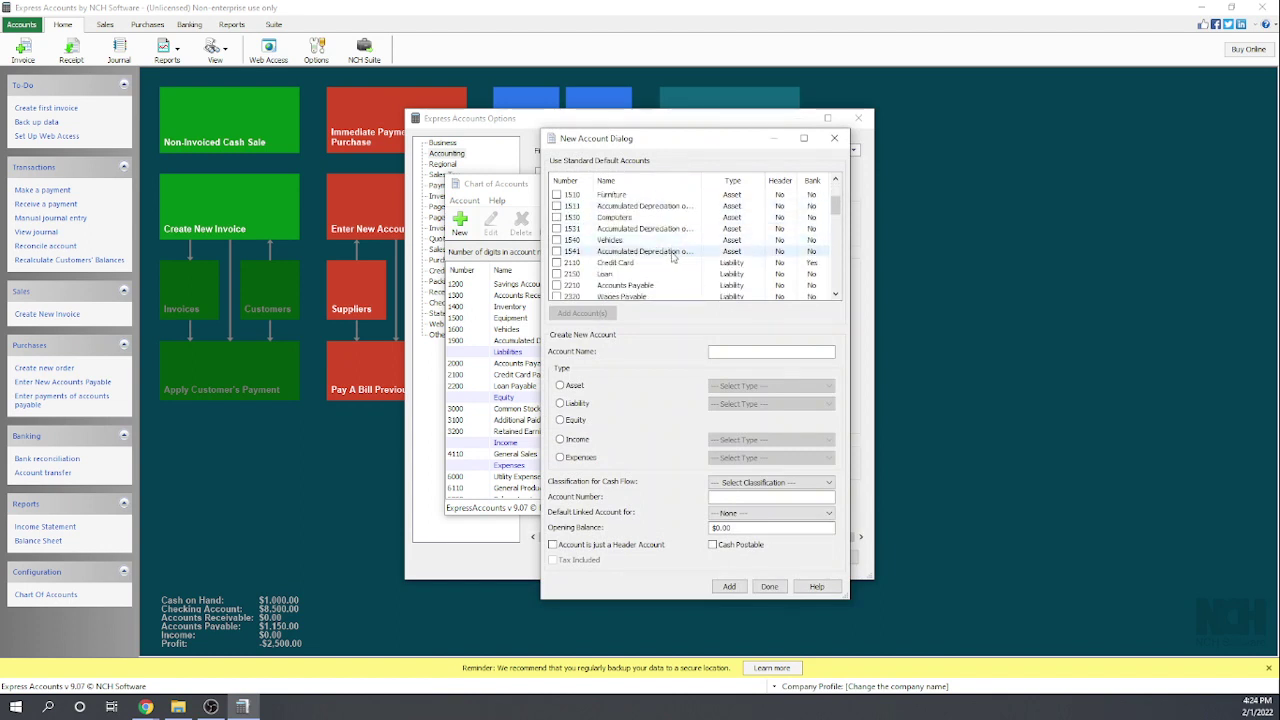
scroll(670, 256, "down", 1)
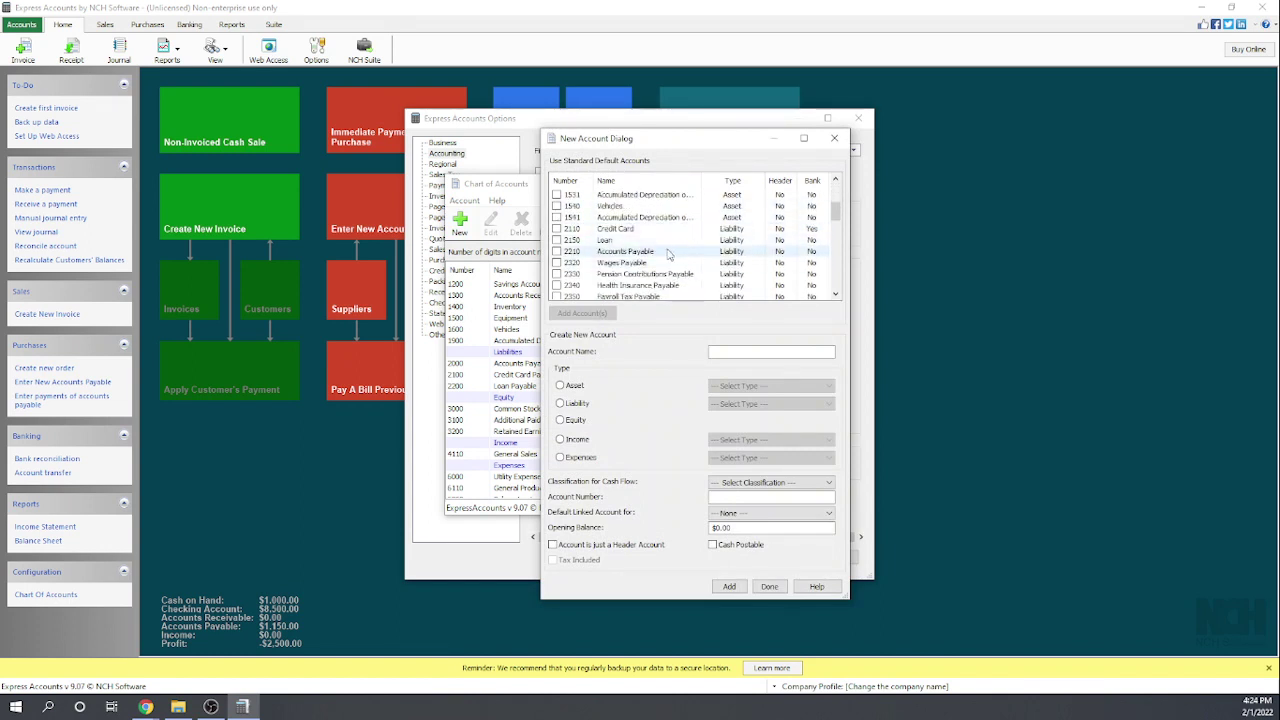
scroll(668, 256, "down", 1)
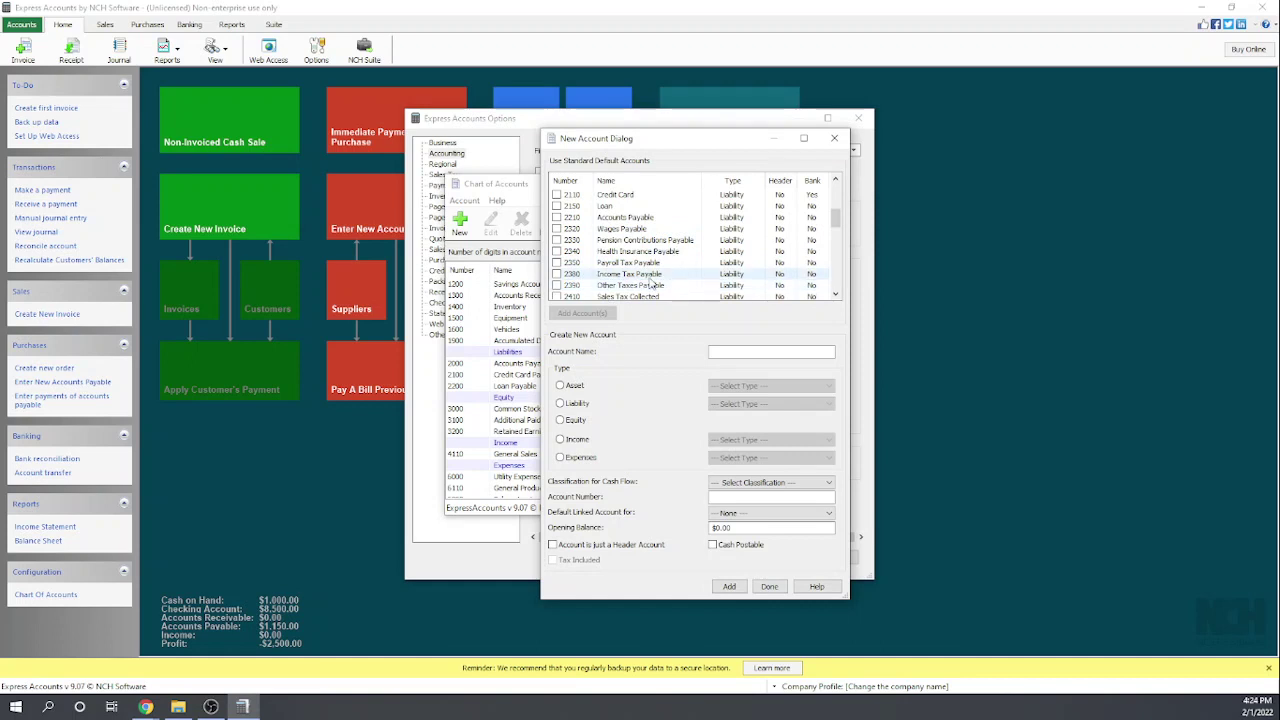
scroll(680, 270, "down", 1)
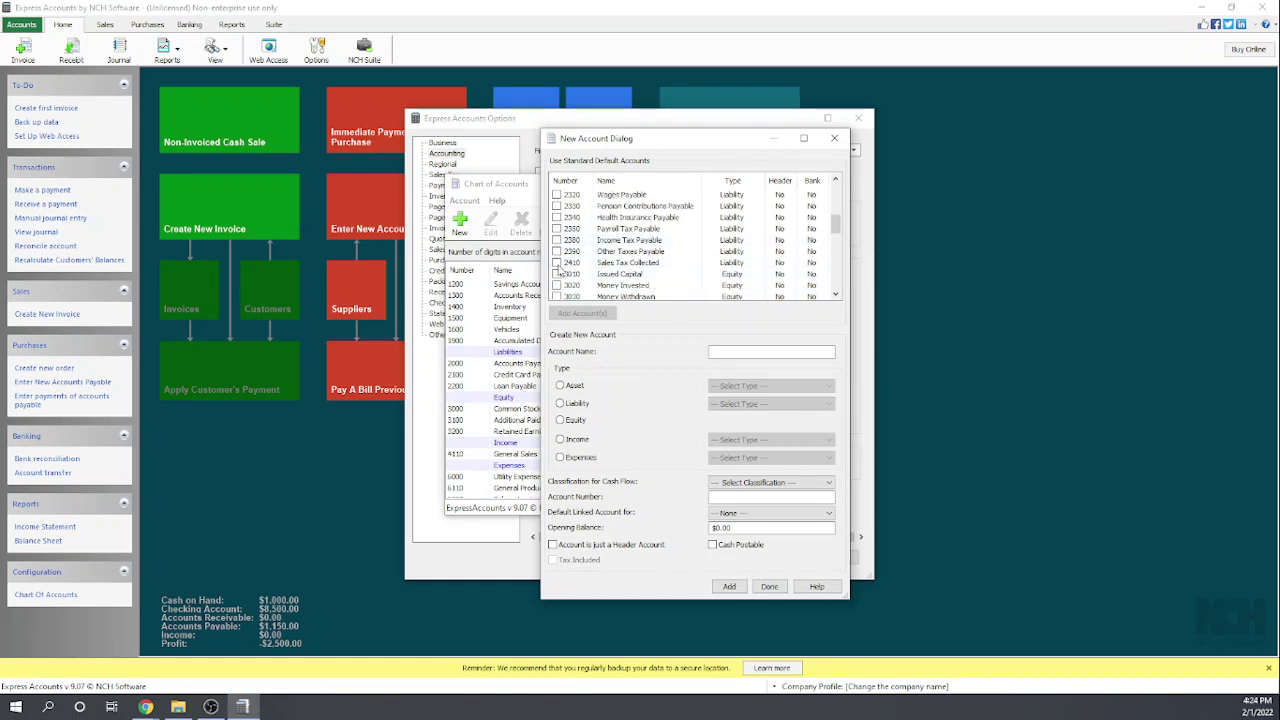
left_click(556, 263)
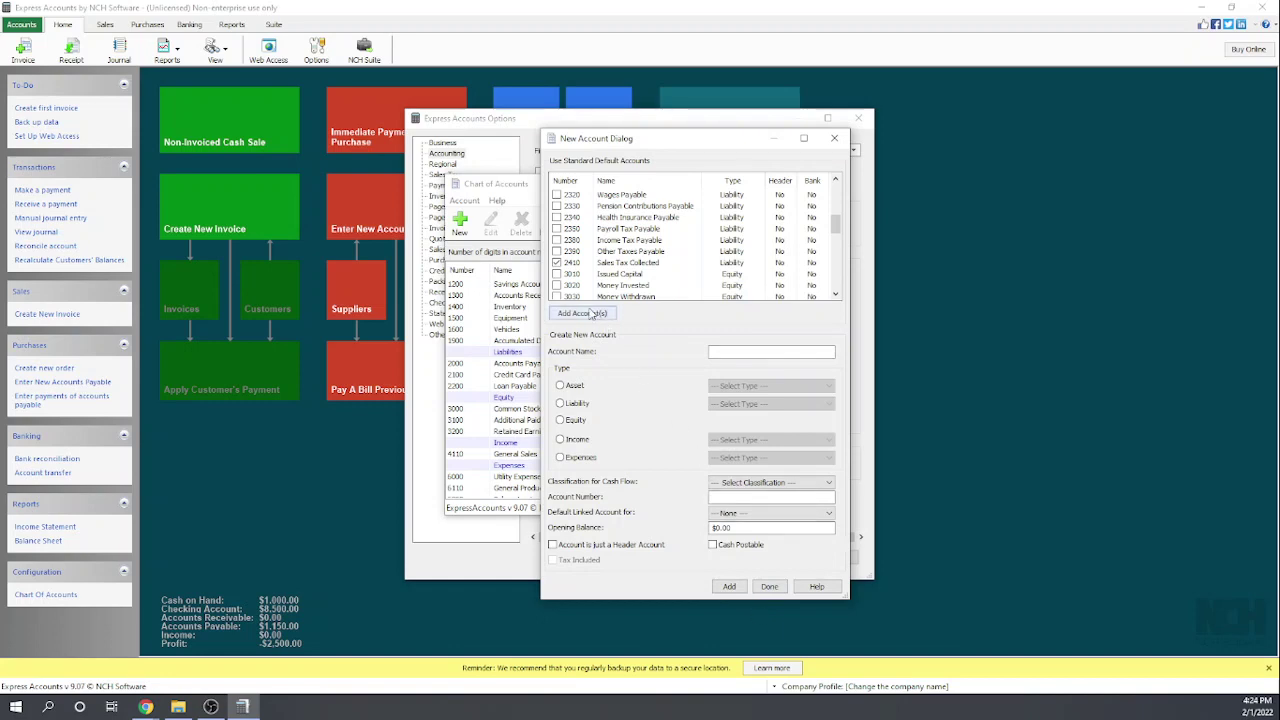
left_click(583, 313)
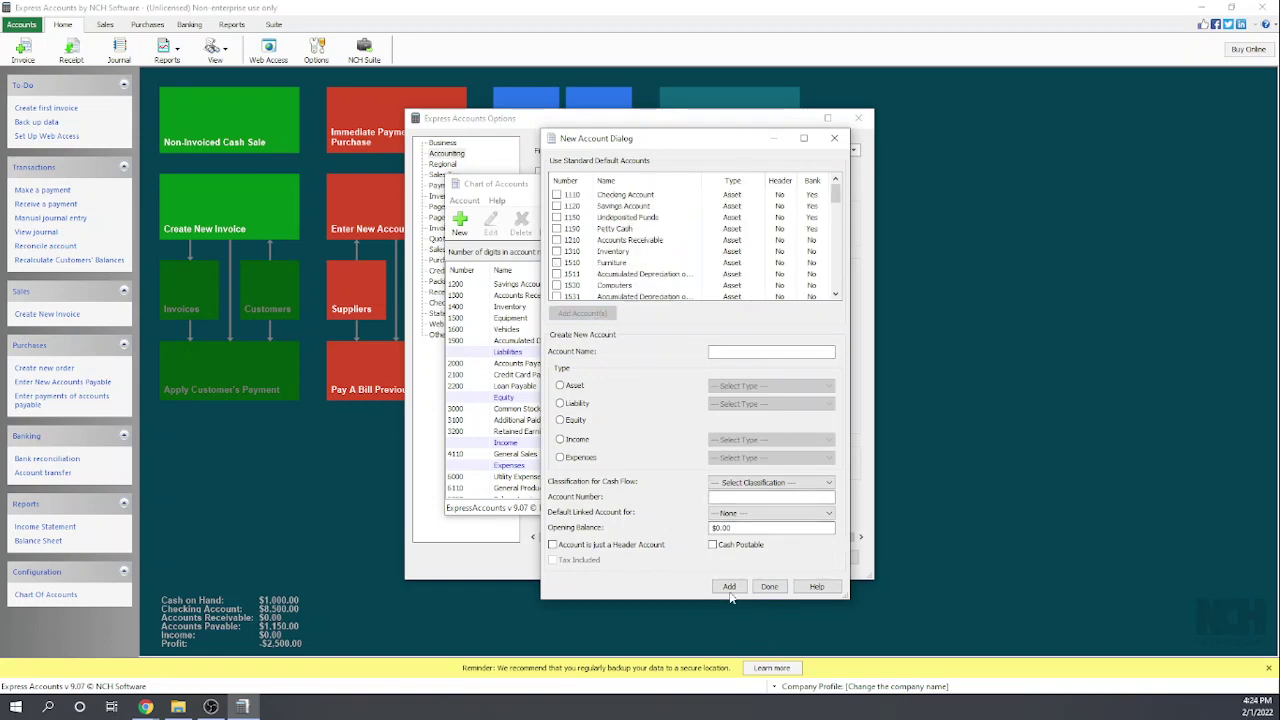
left_click(769, 586)
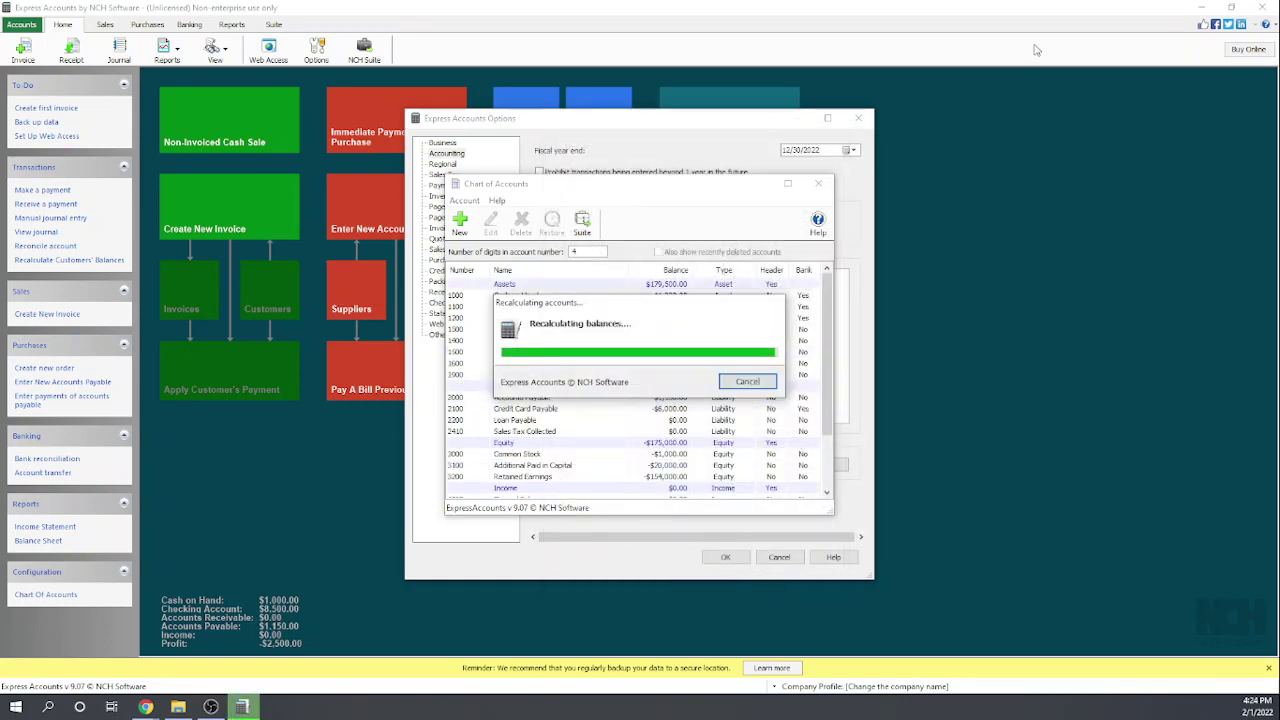
left_click(820, 184)
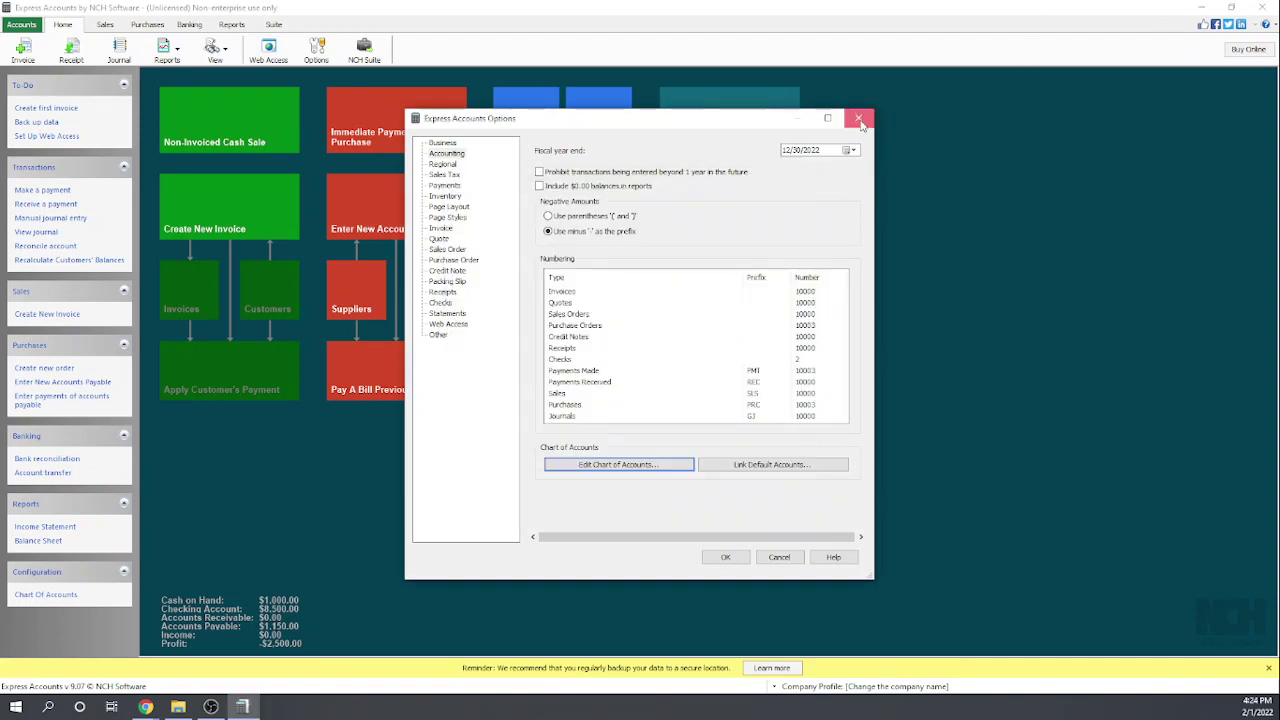
left_click(858, 118)
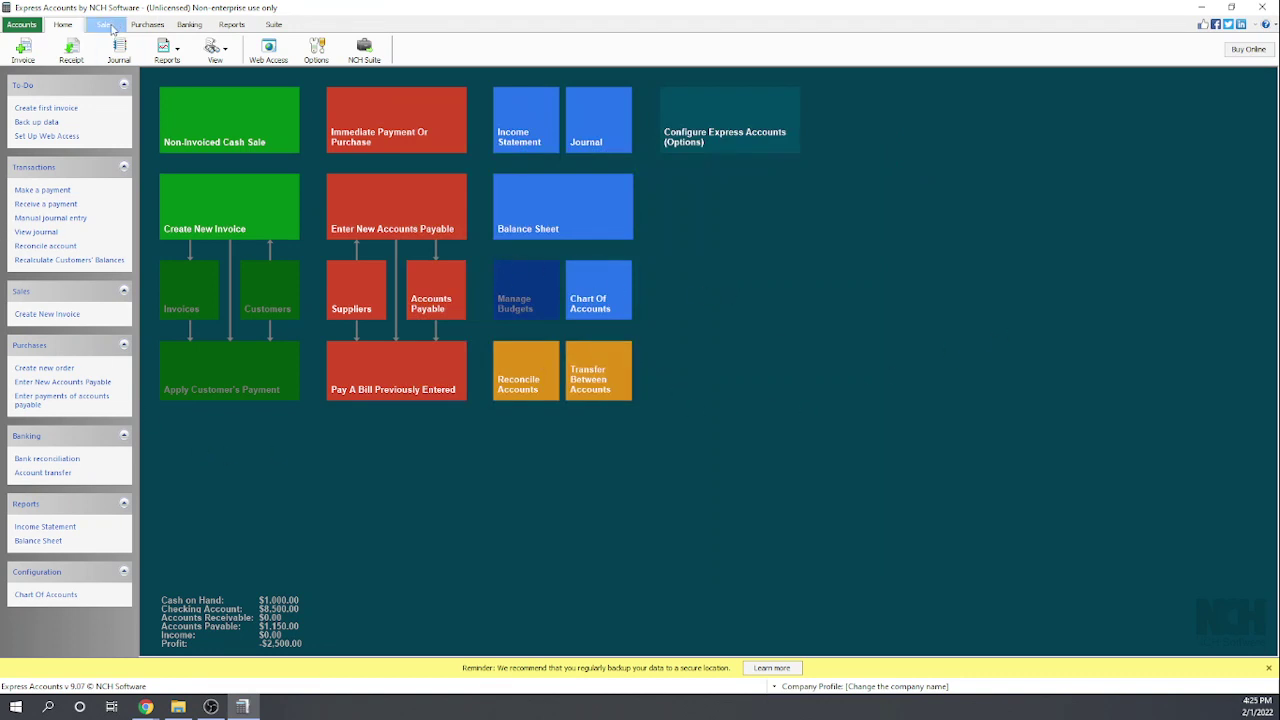
Reopen the accounts payable list from the purchases area and start a payment for the NYC Electric Co. bill.
left_click(147, 24)
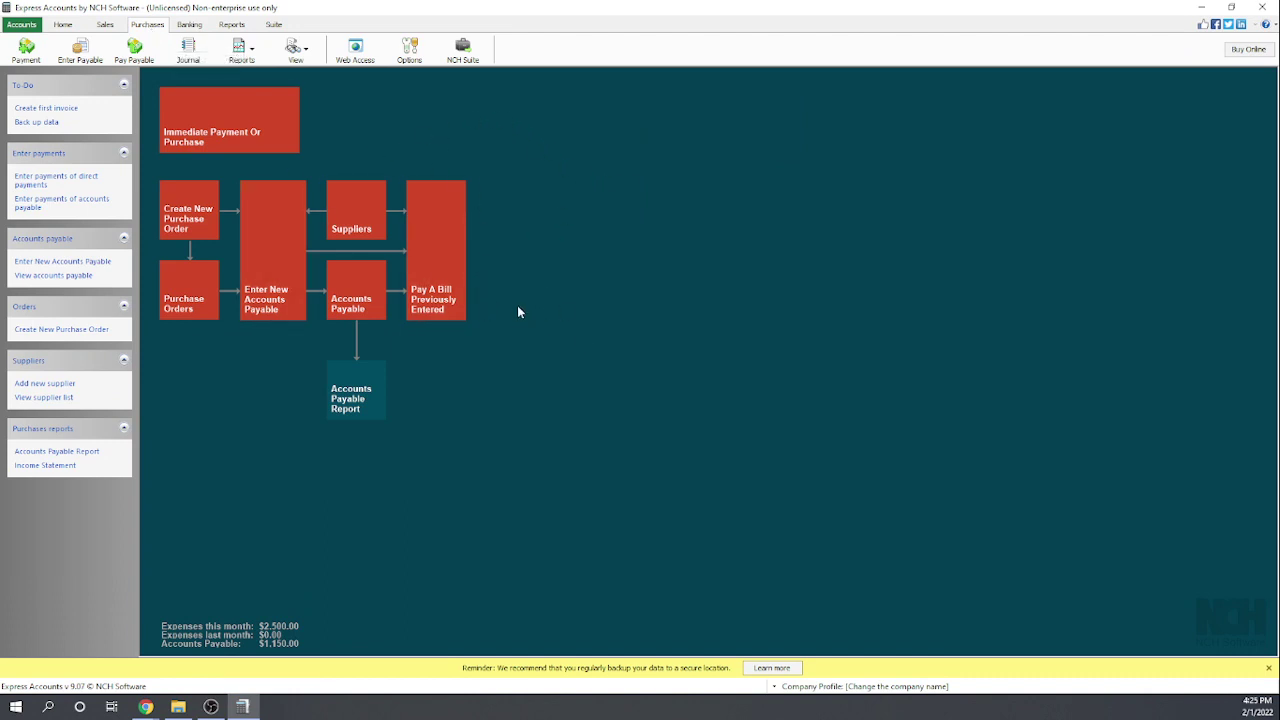
left_click(340, 297)
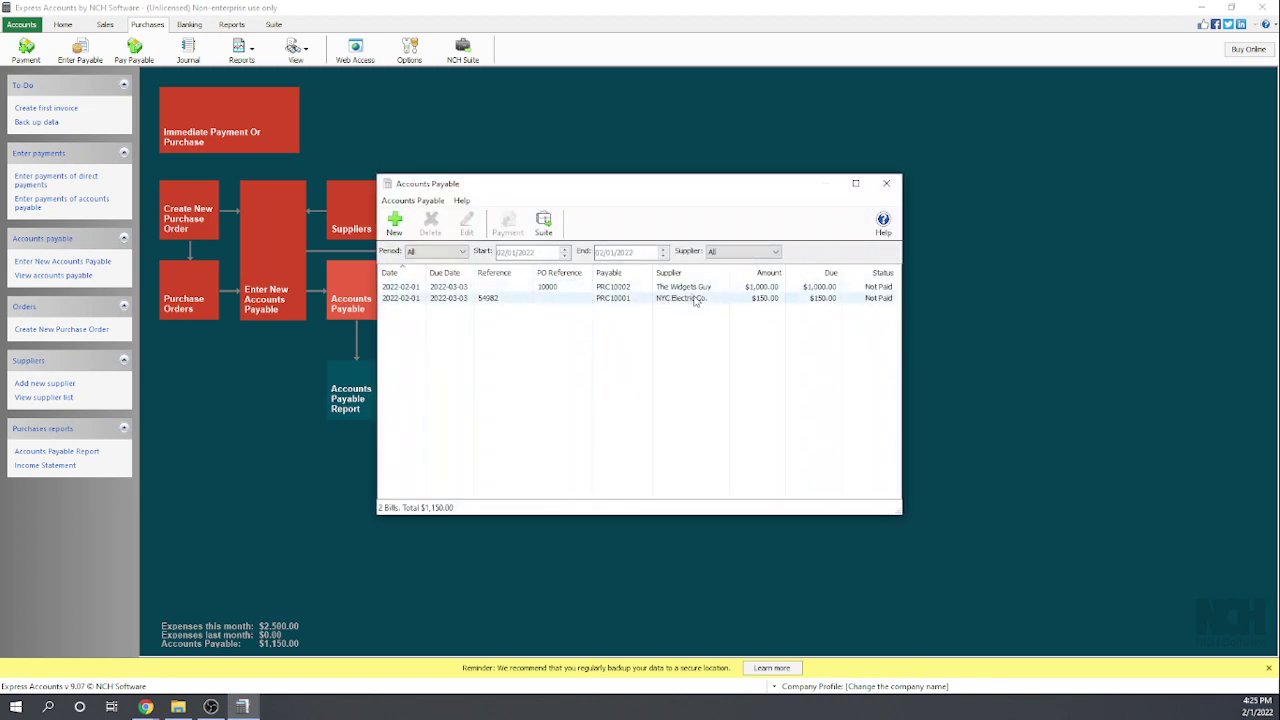
left_click(695, 300)
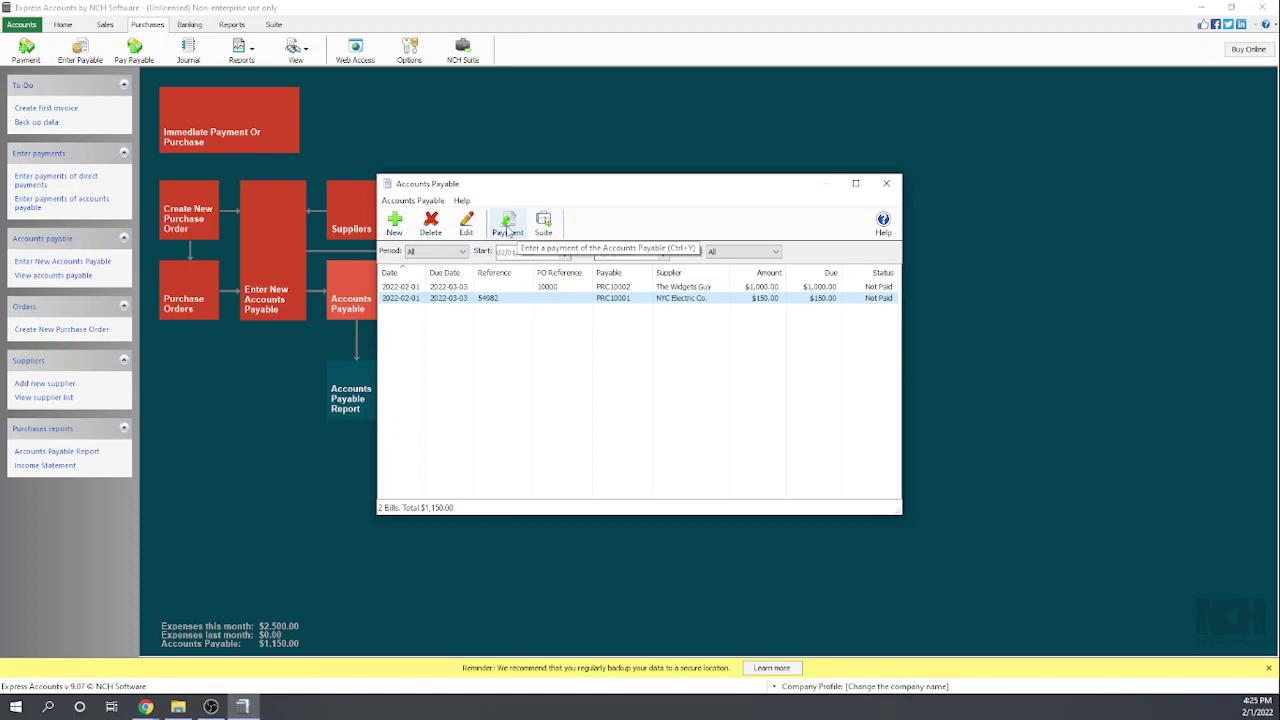
left_click(508, 226)
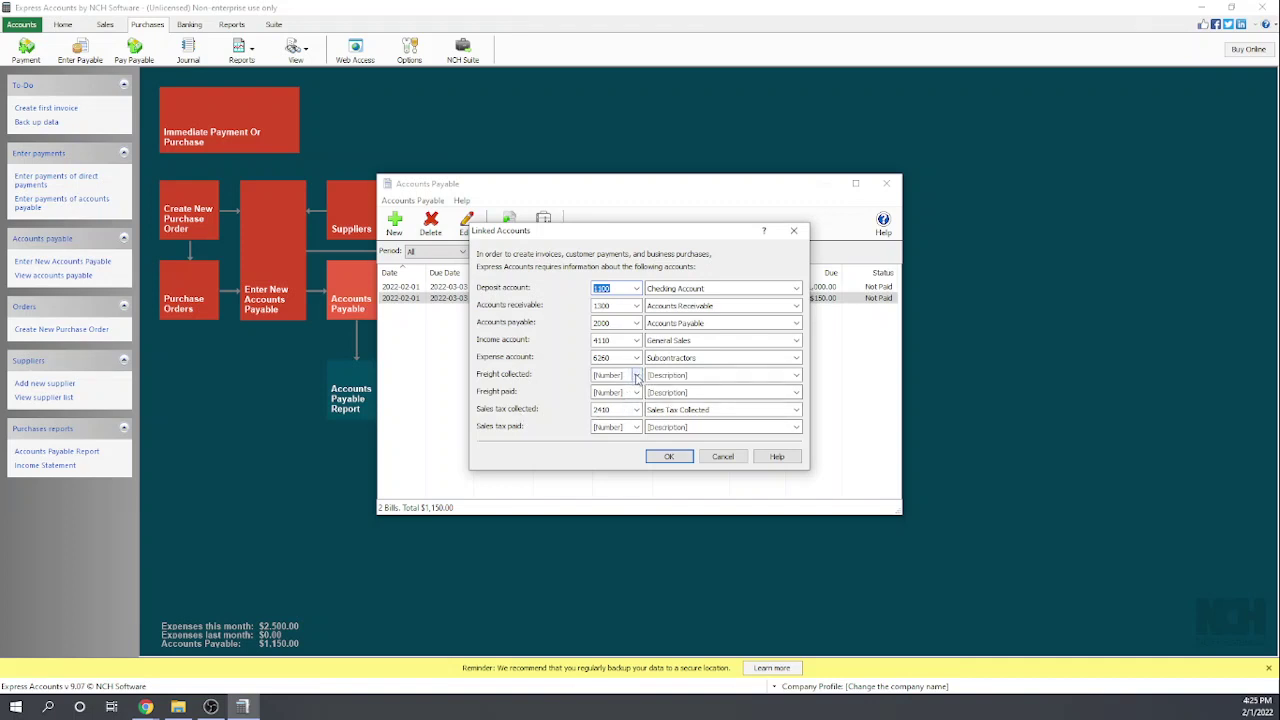
Link sales tax paid to 2410 Sales Tax Collected, freight collected to 4110 General Sales and freight paid to 6110 General Products Purchased.
left_click(636, 427)
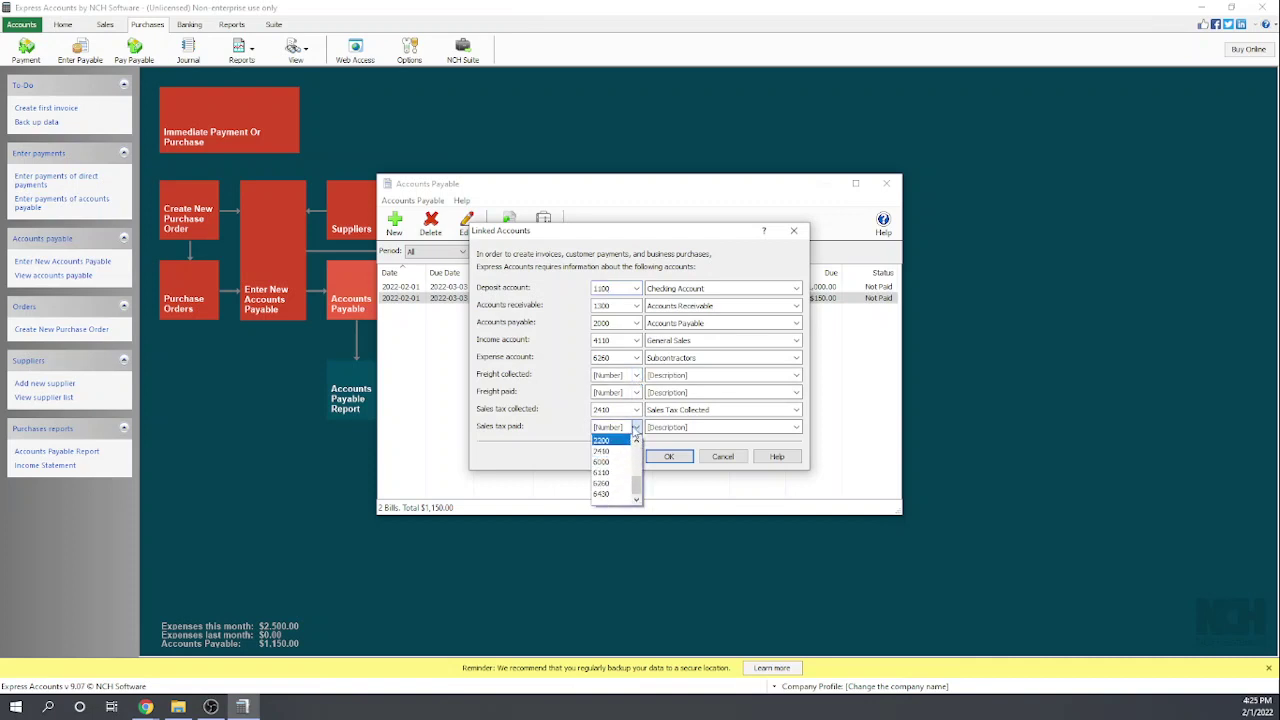
left_click(603, 453)
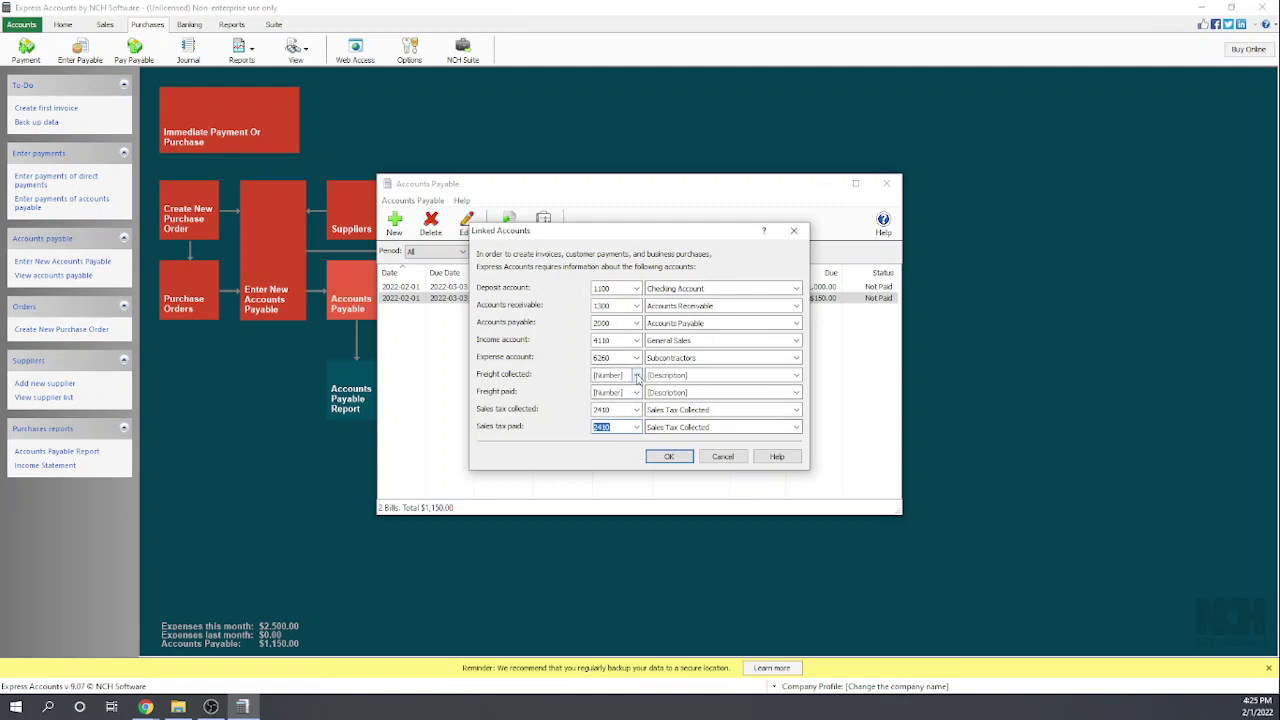
left_click(637, 375)
left_click(629, 392)
left_click(637, 393)
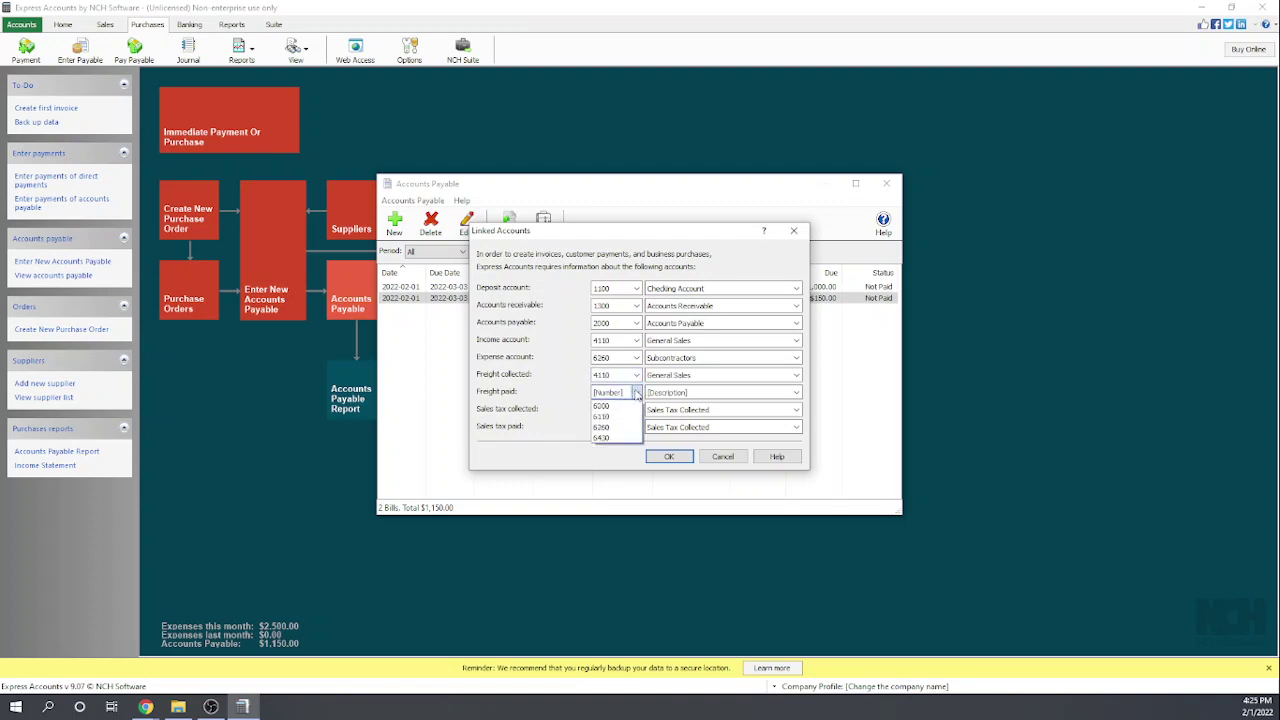
left_click(612, 420)
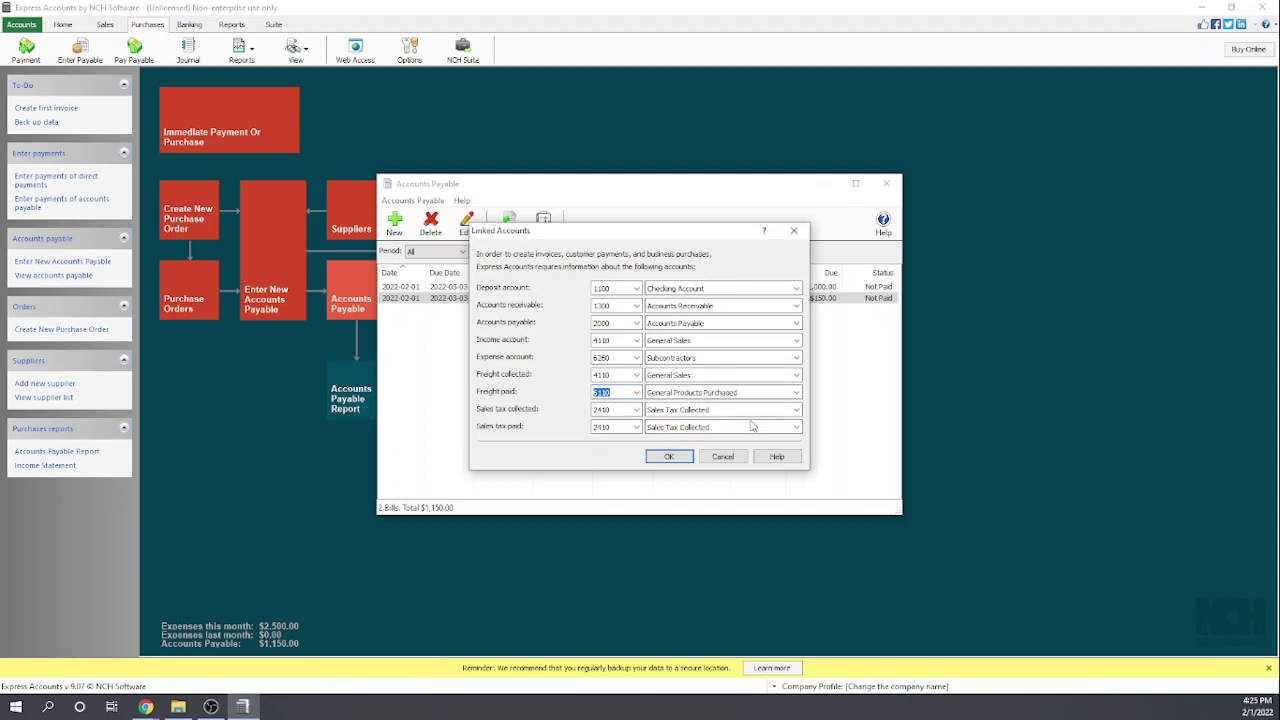
left_click(669, 457)
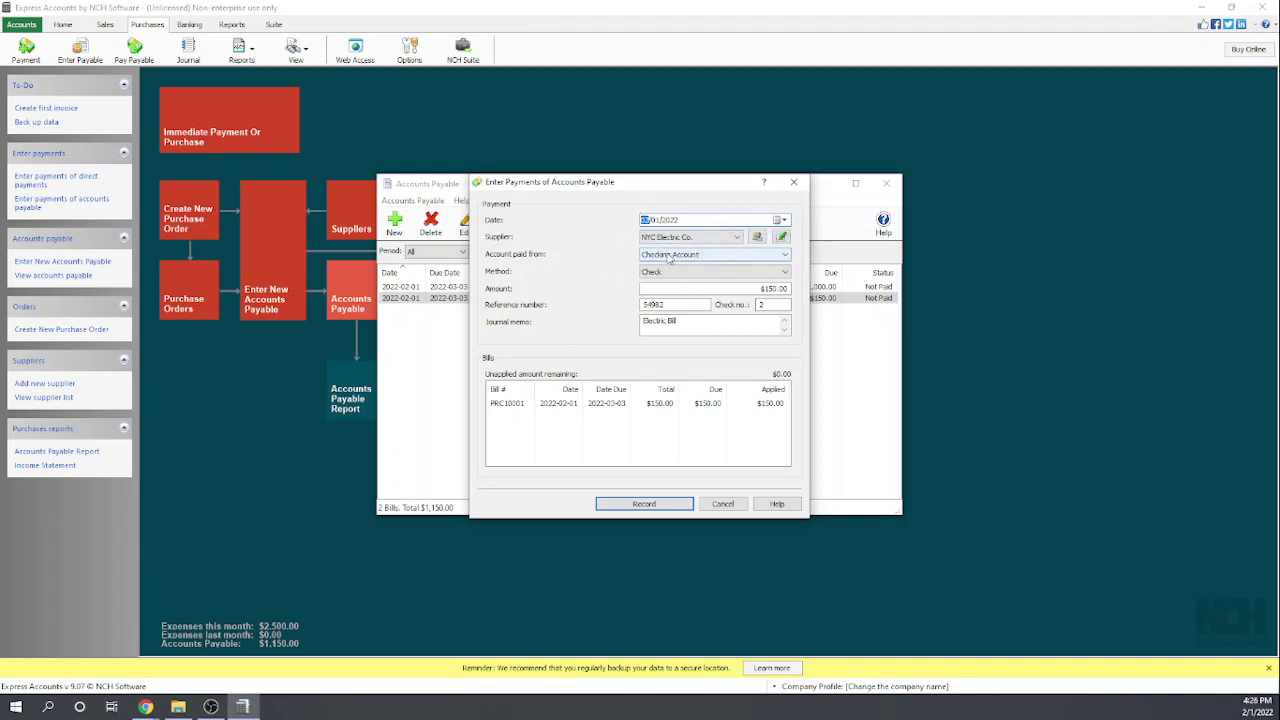
Record the $150.00 payment of the NYC Electric Co. bill from the checking account with method Other, and close the payment form.
left_click(786, 273)
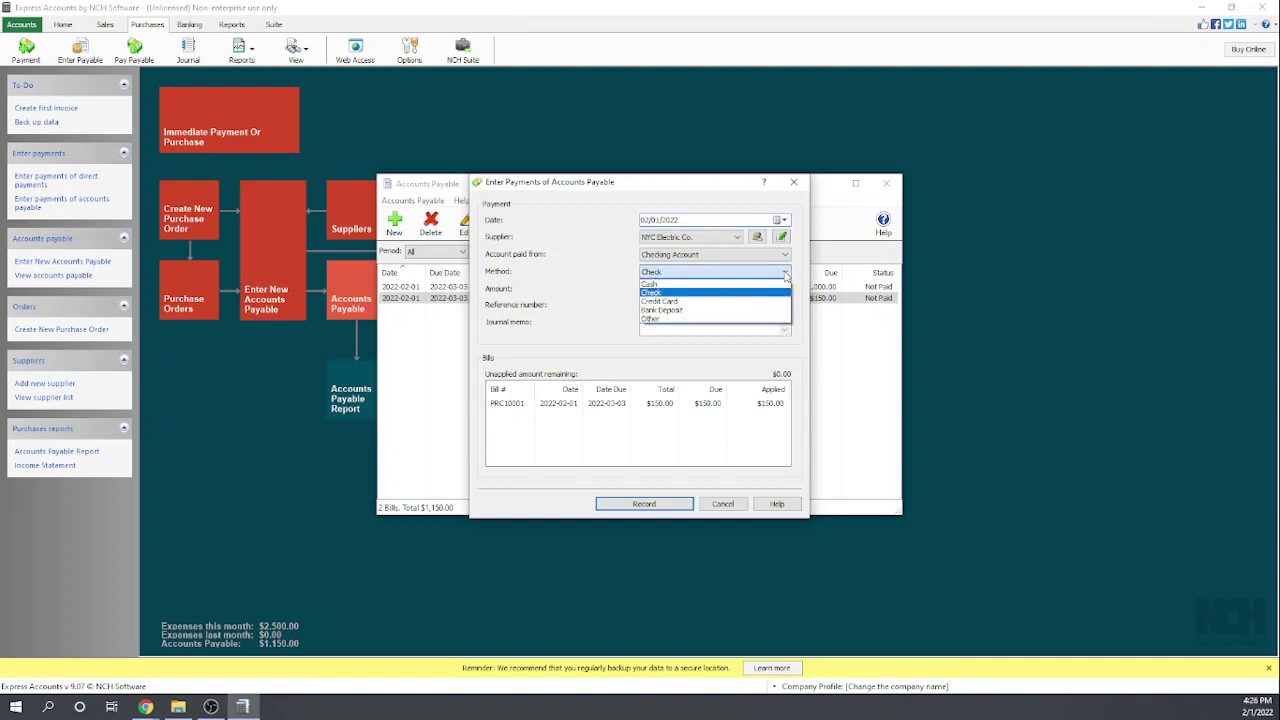
left_click(653, 319)
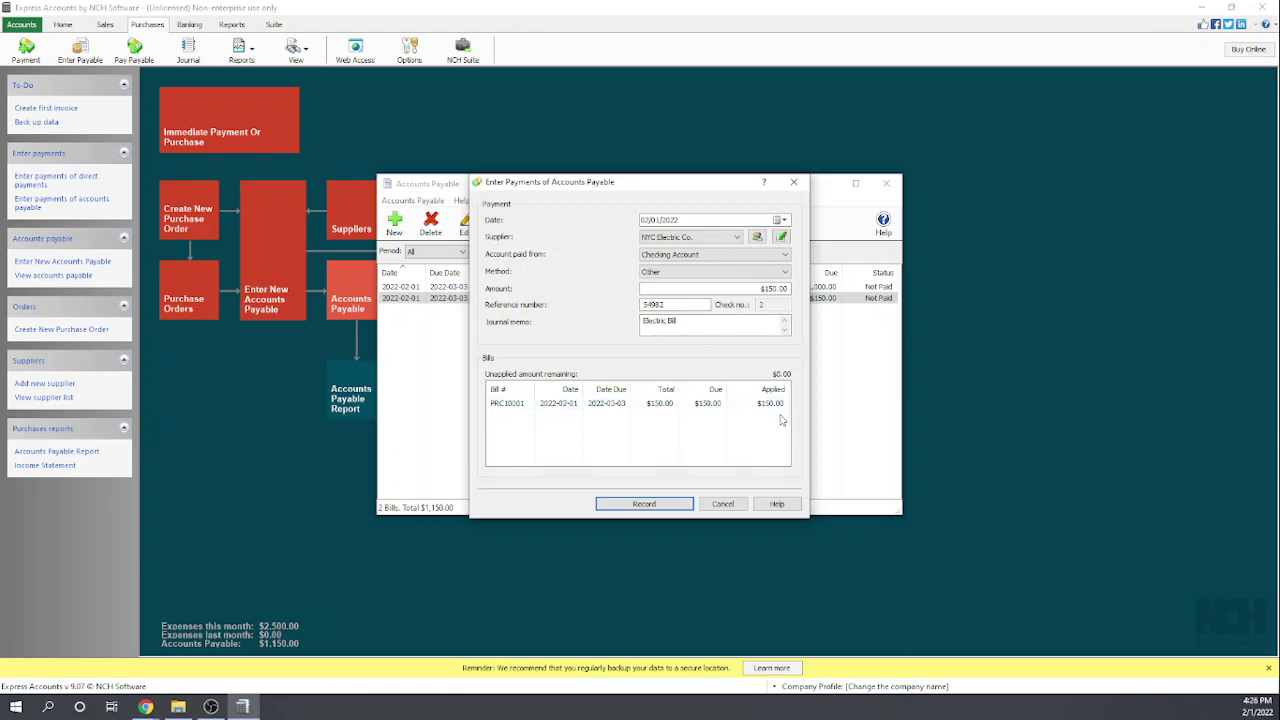
left_click(505, 405)
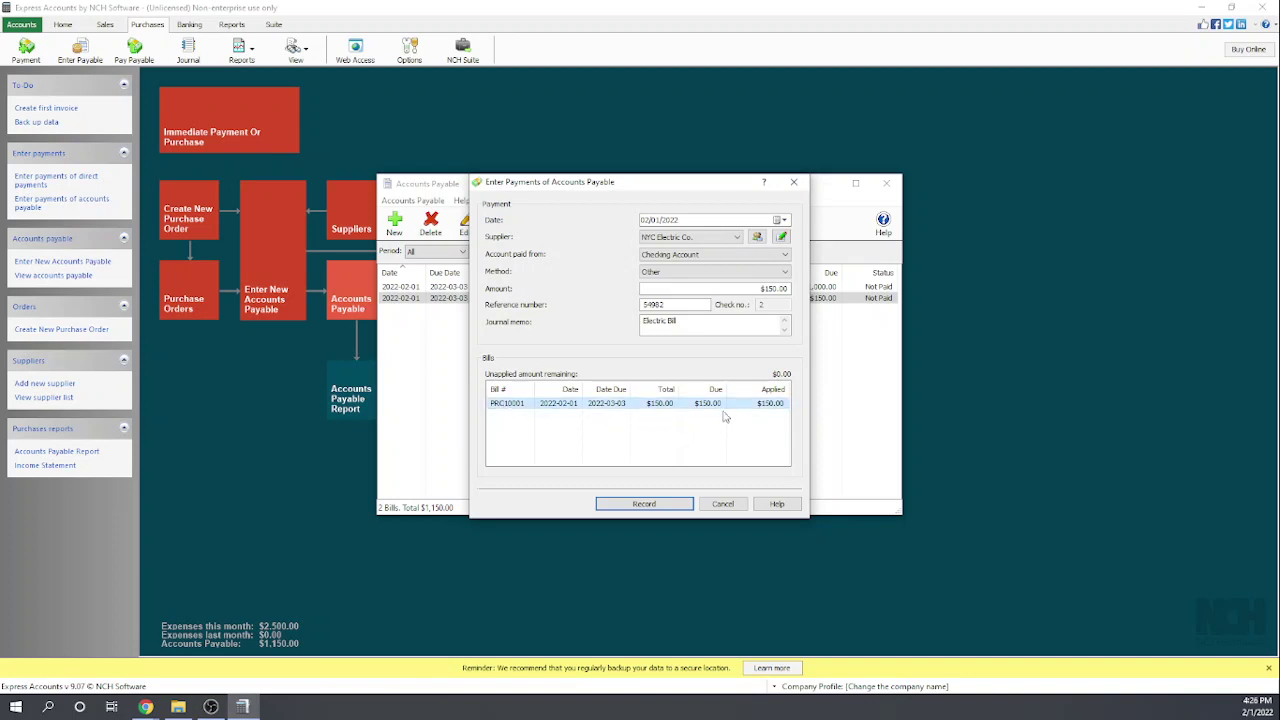
left_click(641, 508)
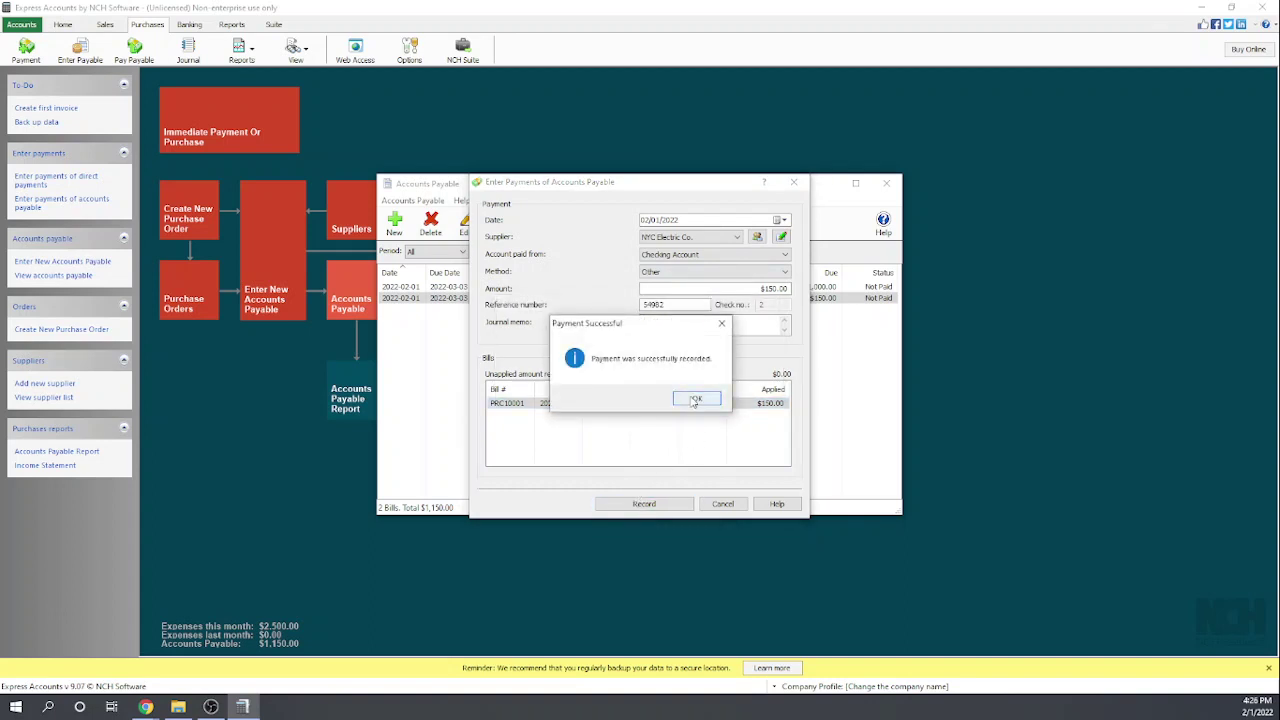
left_click(695, 399)
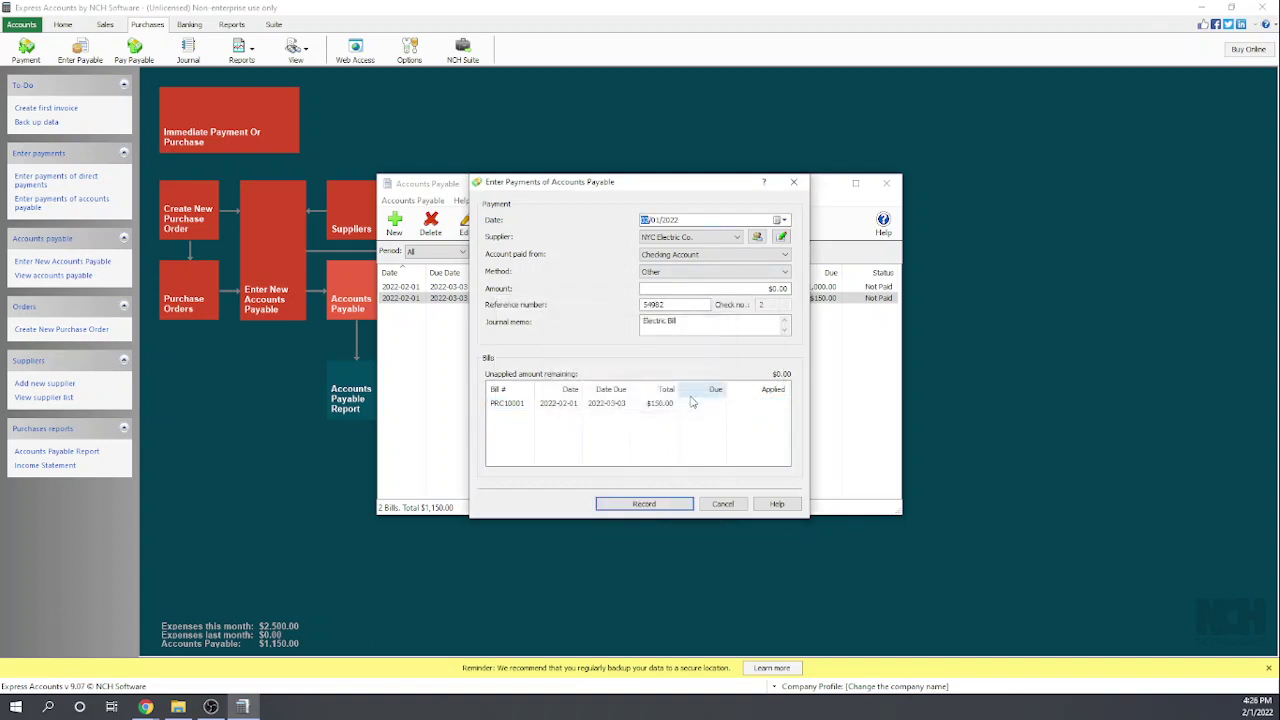
left_click(724, 505)
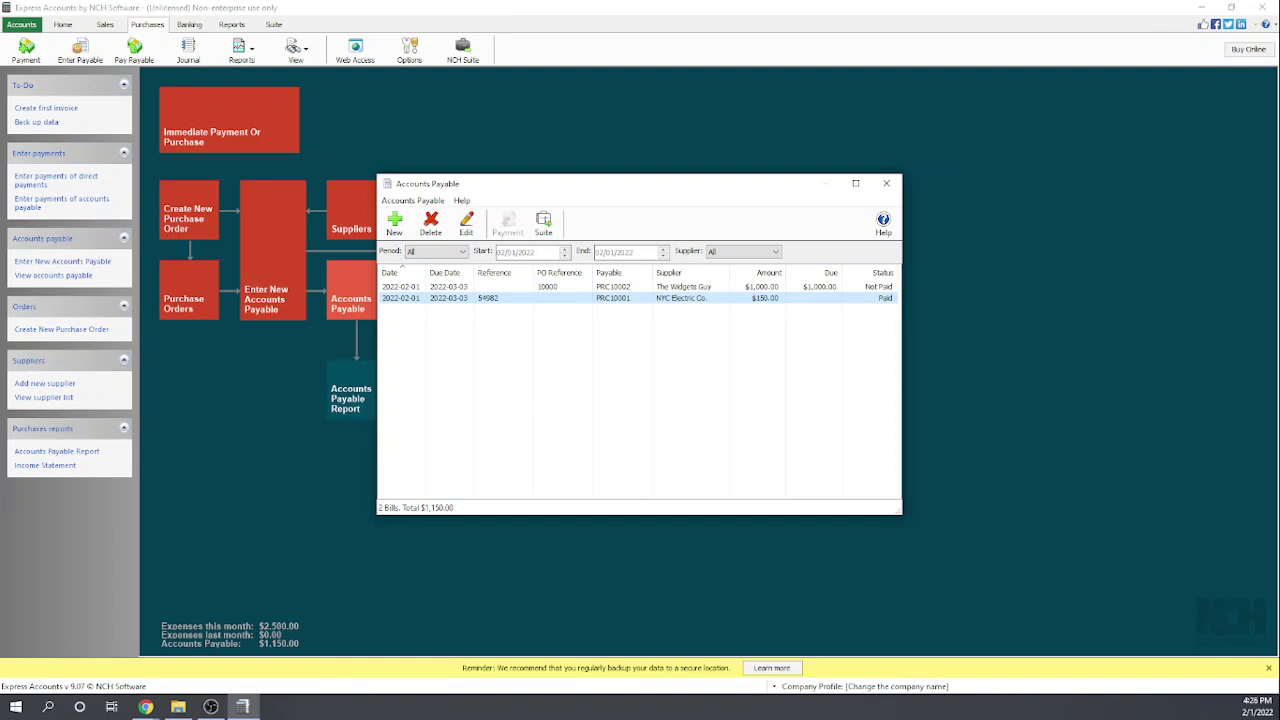
key("alt+Tab")
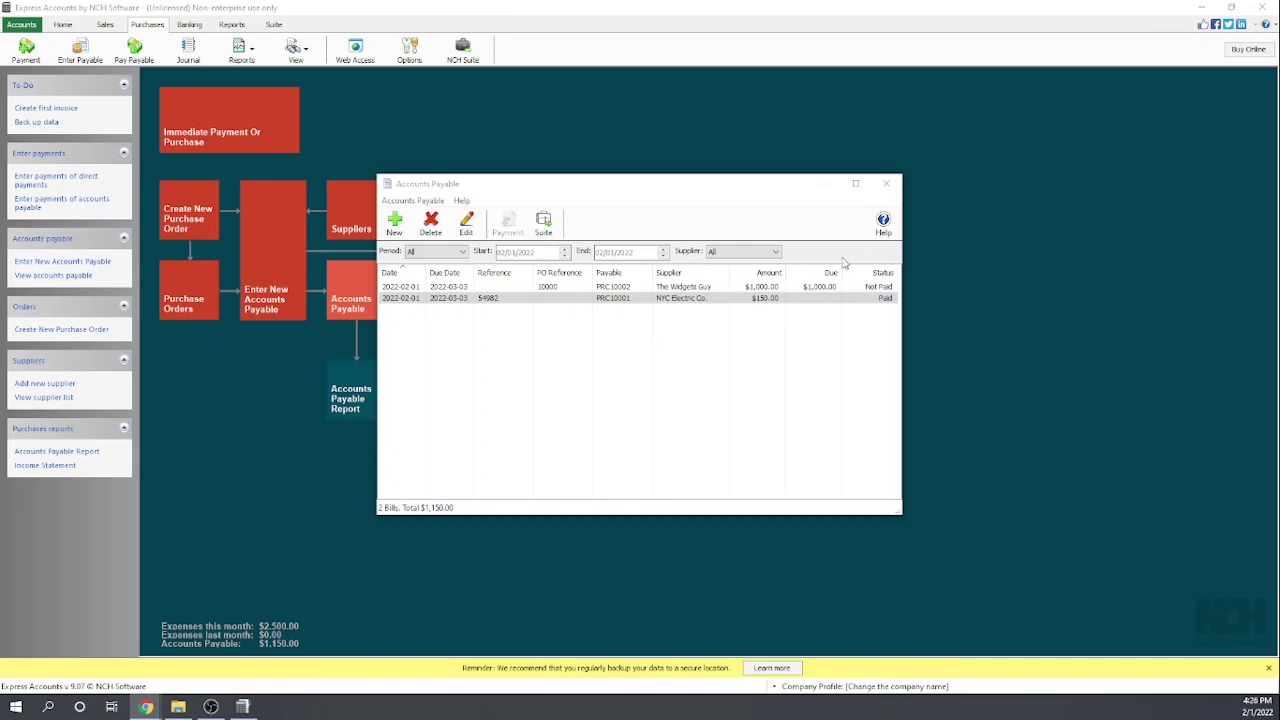
left_click(784, 297)
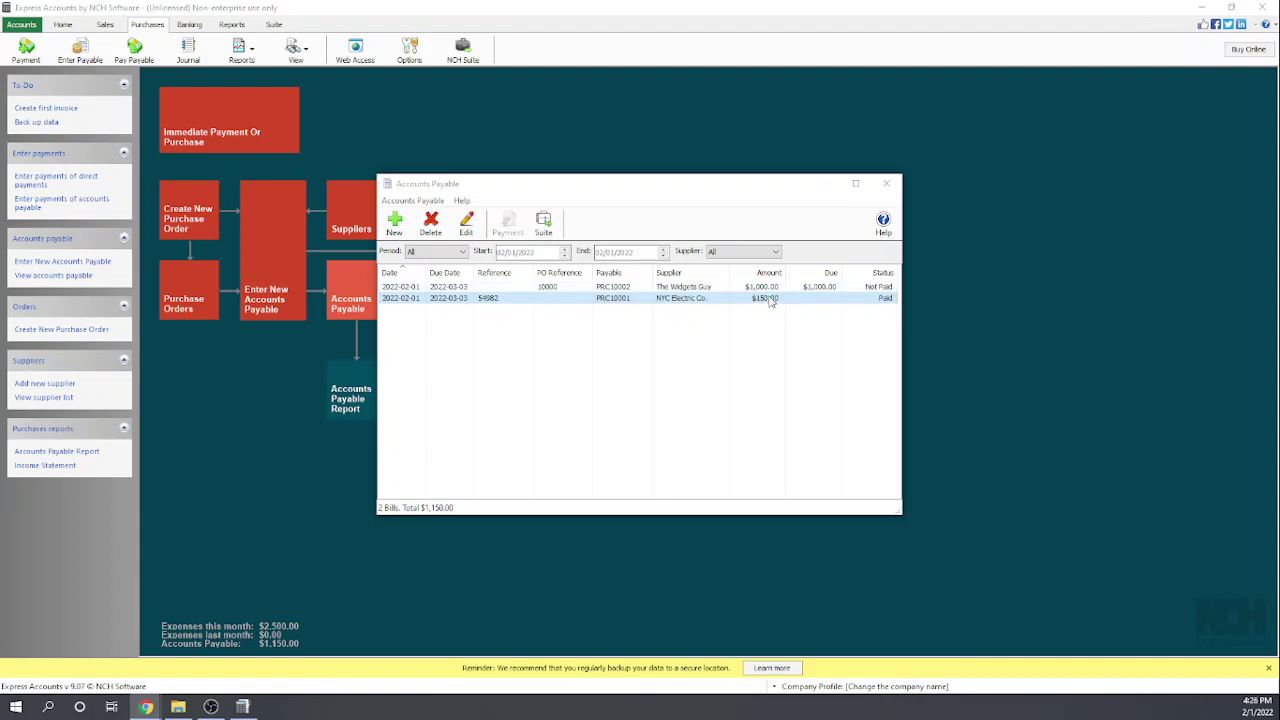
Start a payment for The Widgets Guy bill, linking the income account to 4110 General Sales and sales tax collected to 2410 Sales Tax Collected.
left_click(690, 288)
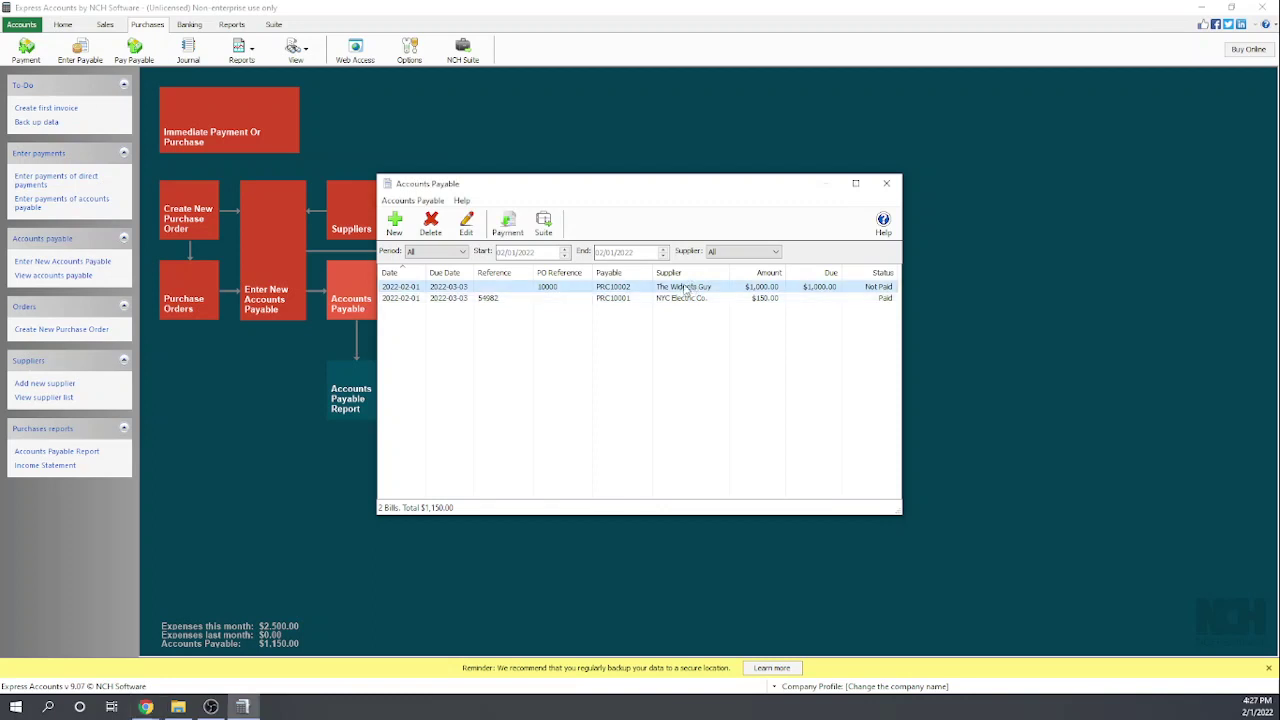
left_click(507, 228)
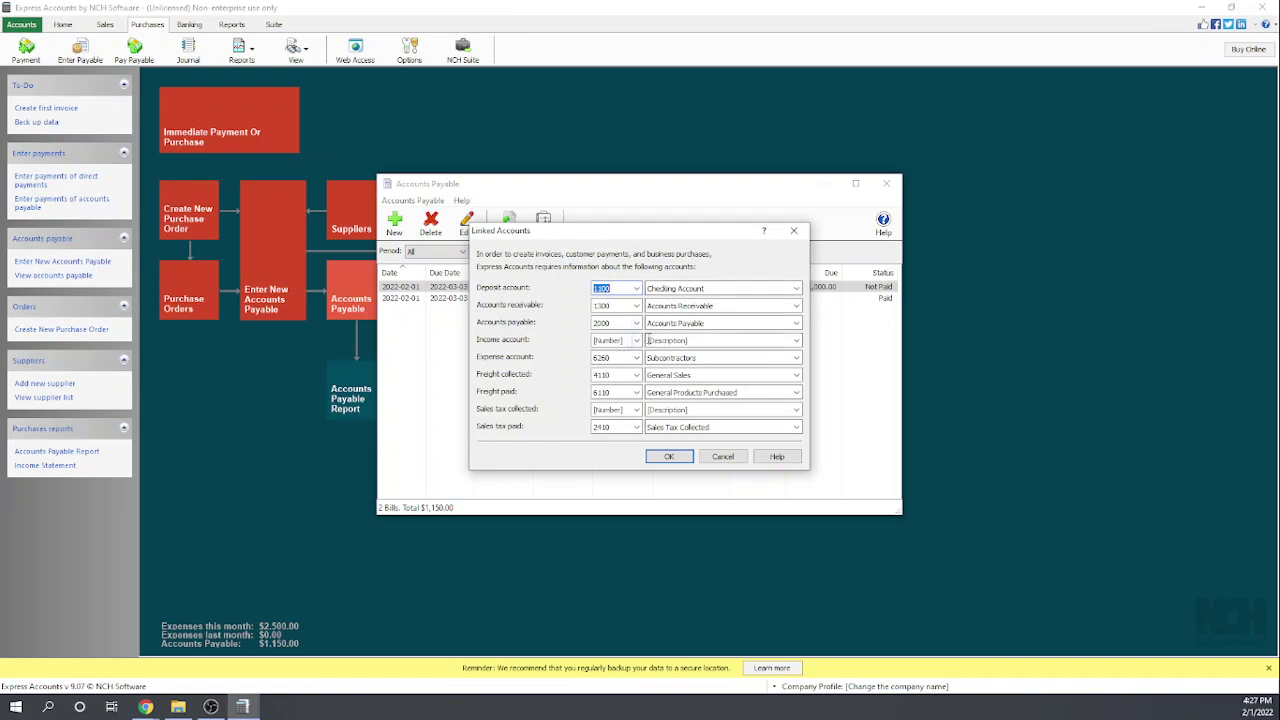
left_click(636, 341)
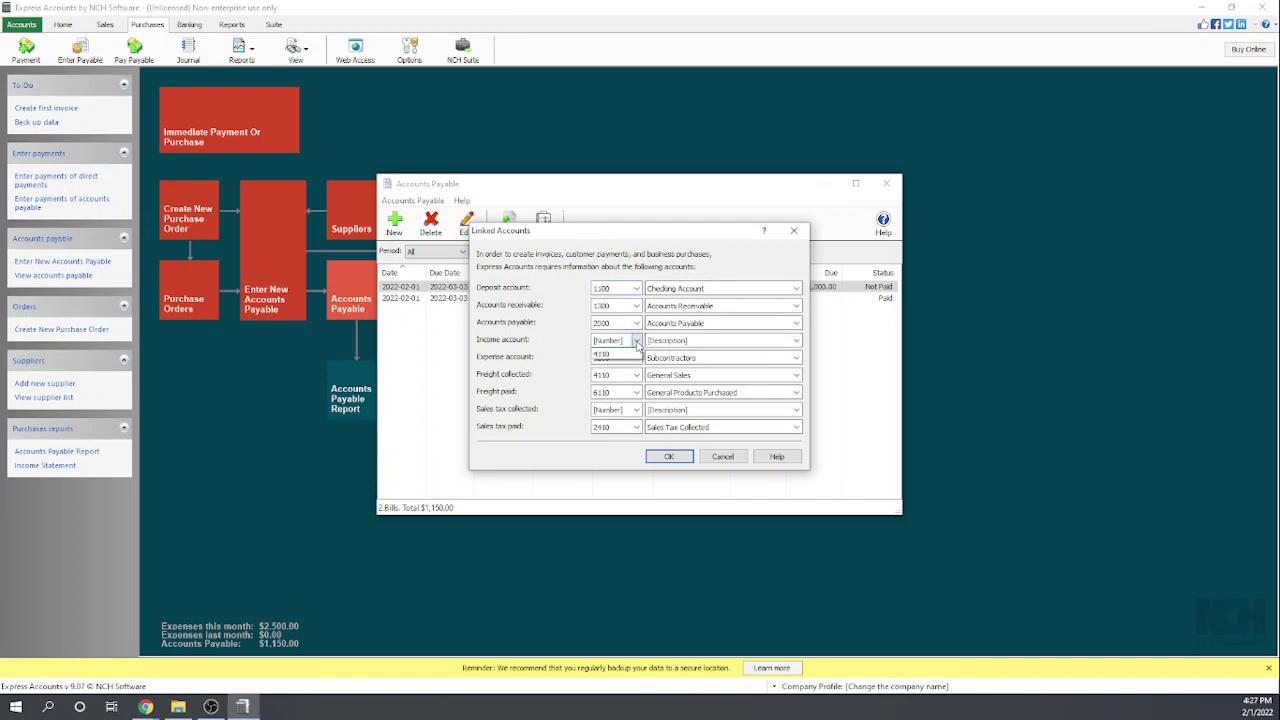
left_click(620, 355)
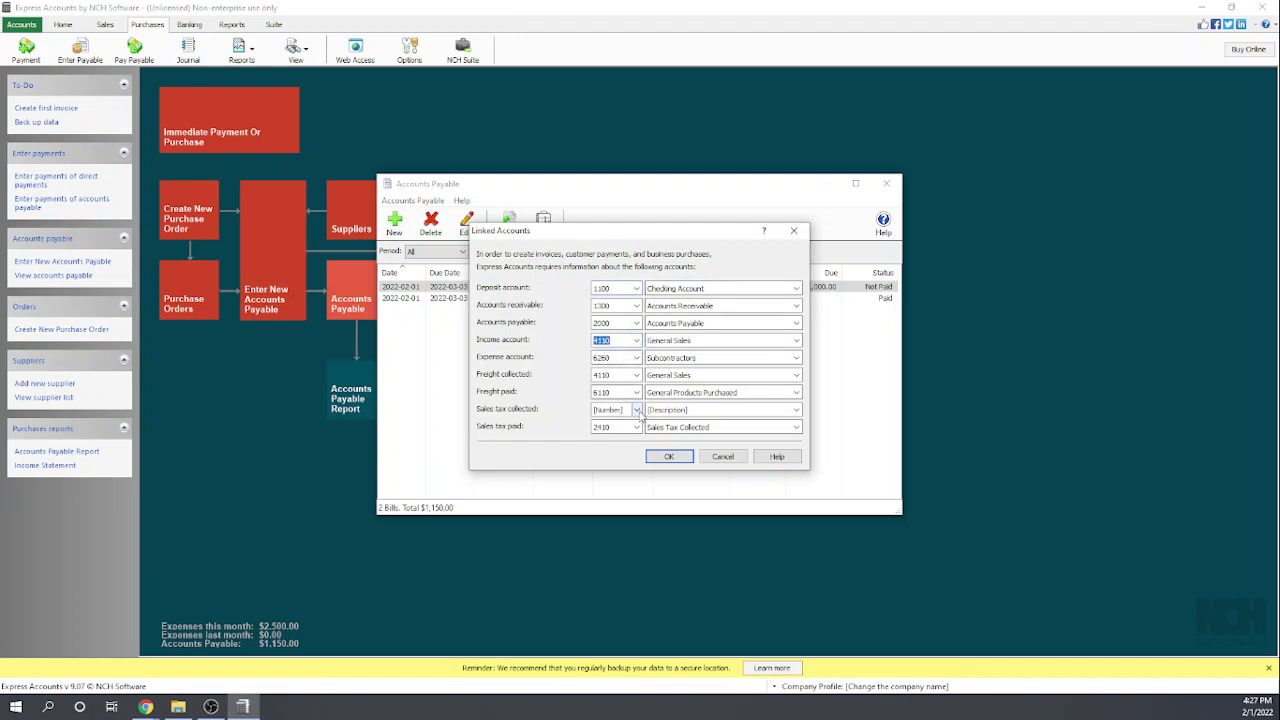
left_click(637, 410)
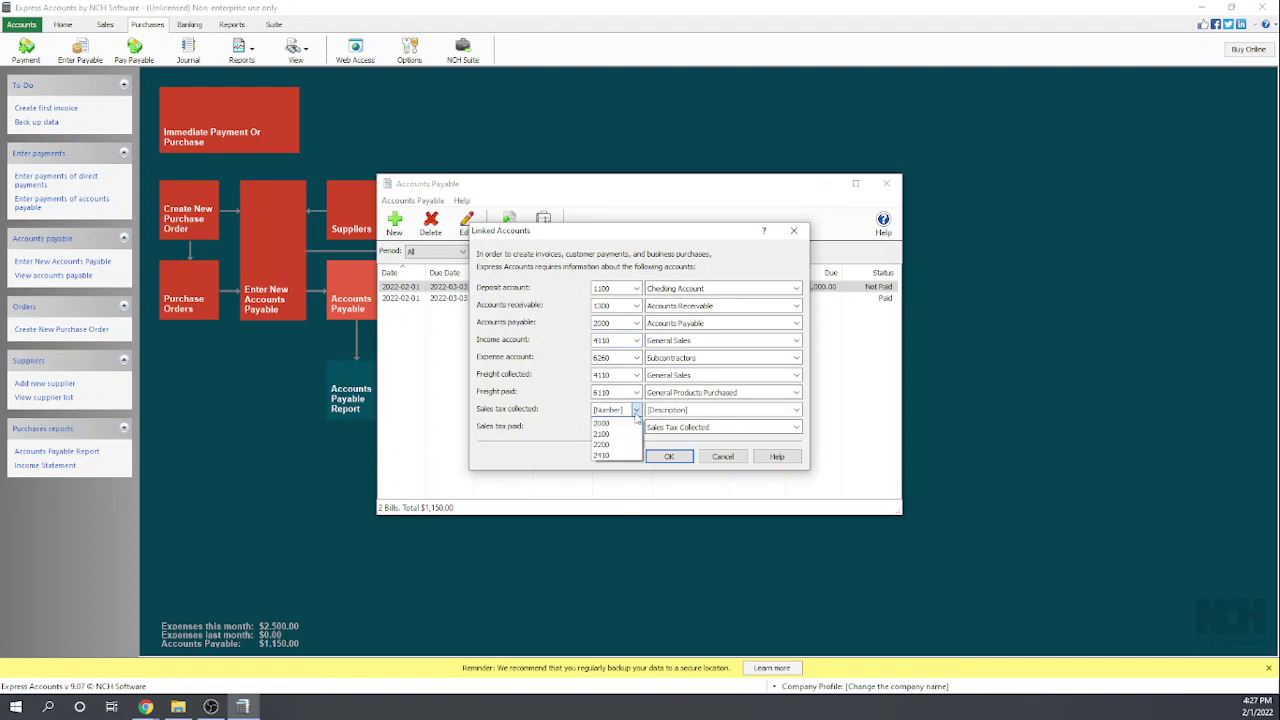
left_click(615, 459)
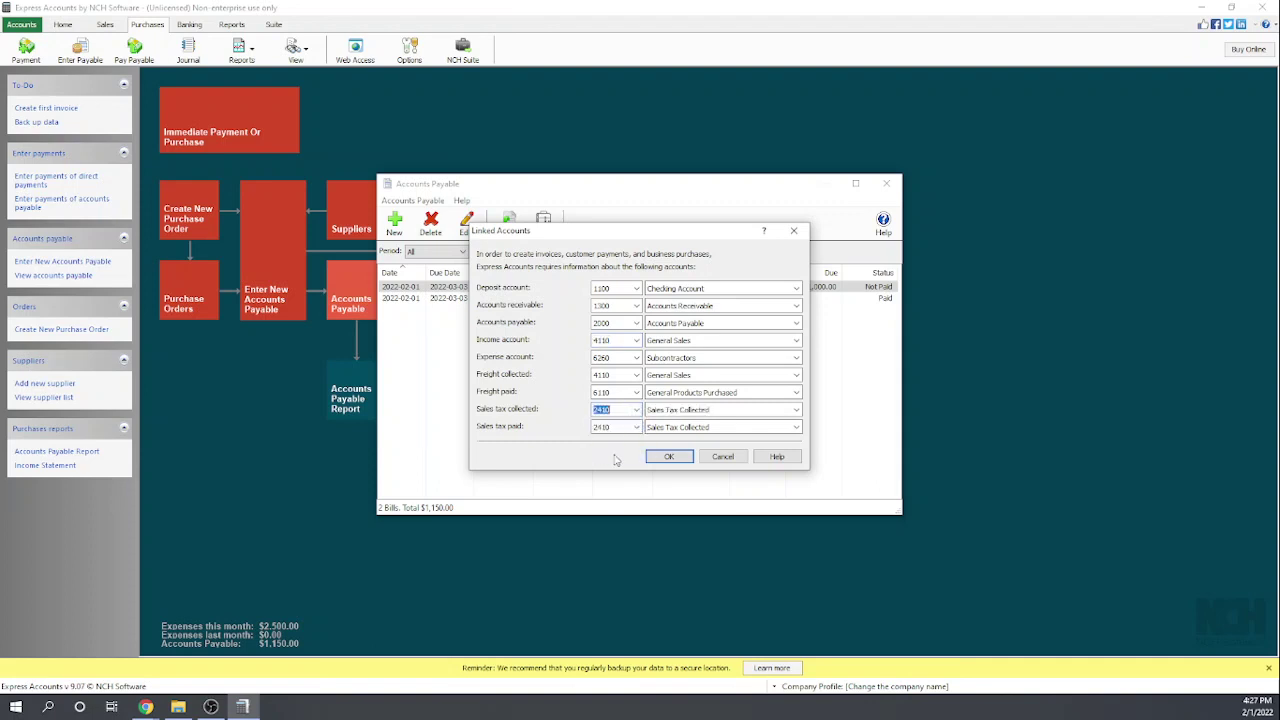
left_click(670, 457)
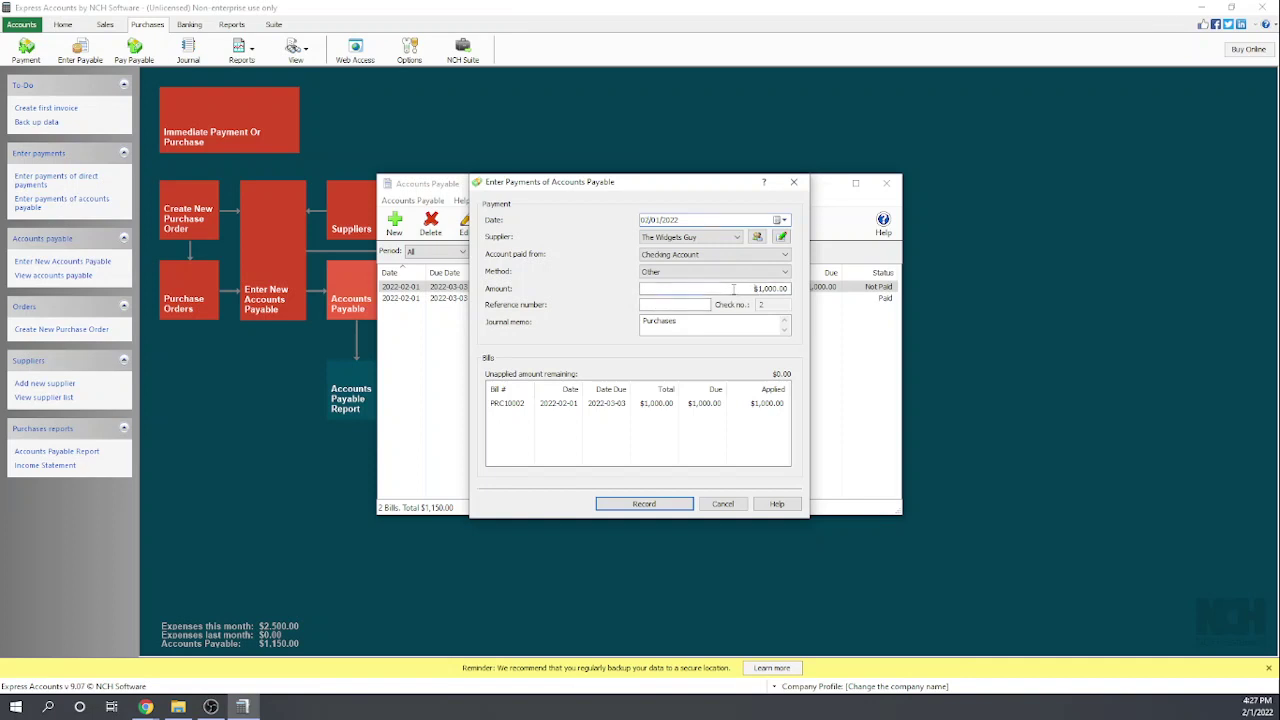
Record a partial payment of $800.00 on The Widgets Guy bill and close the payment form.
left_click_drag(754, 287, 800, 287)
type("800")
left_click(669, 304)
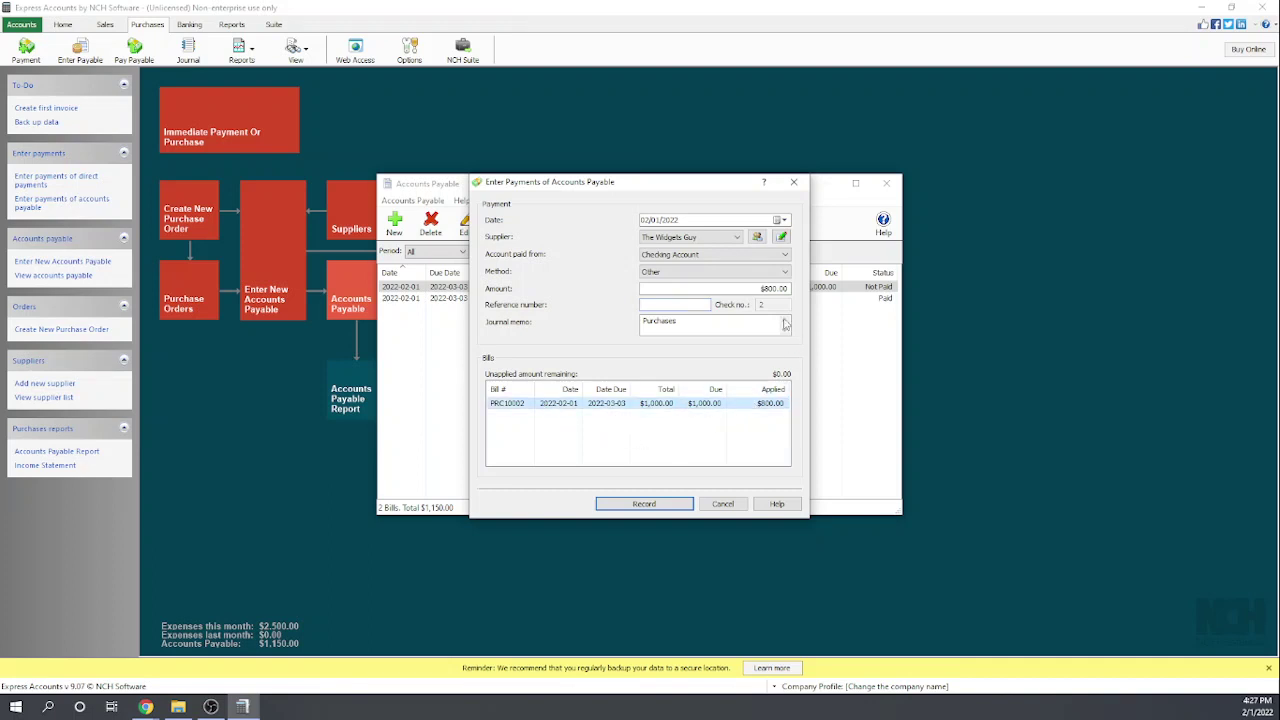
left_click(655, 506)
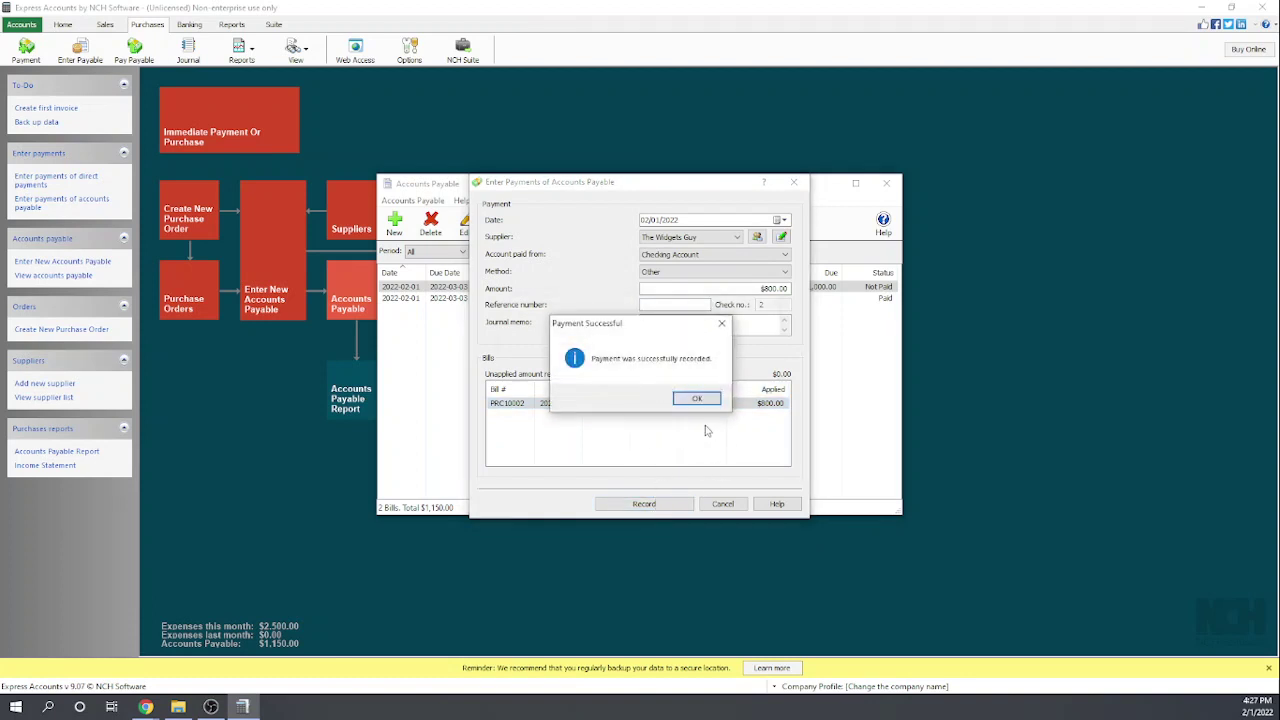
left_click(696, 400)
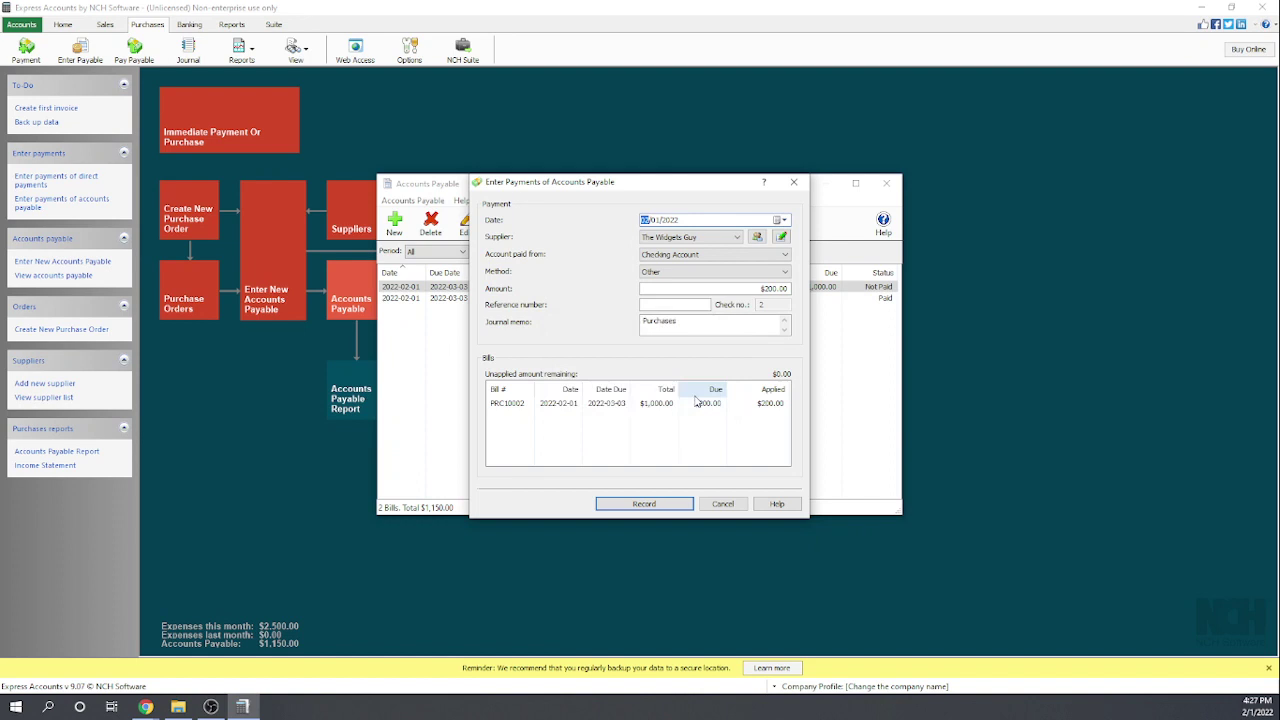
left_click(723, 505)
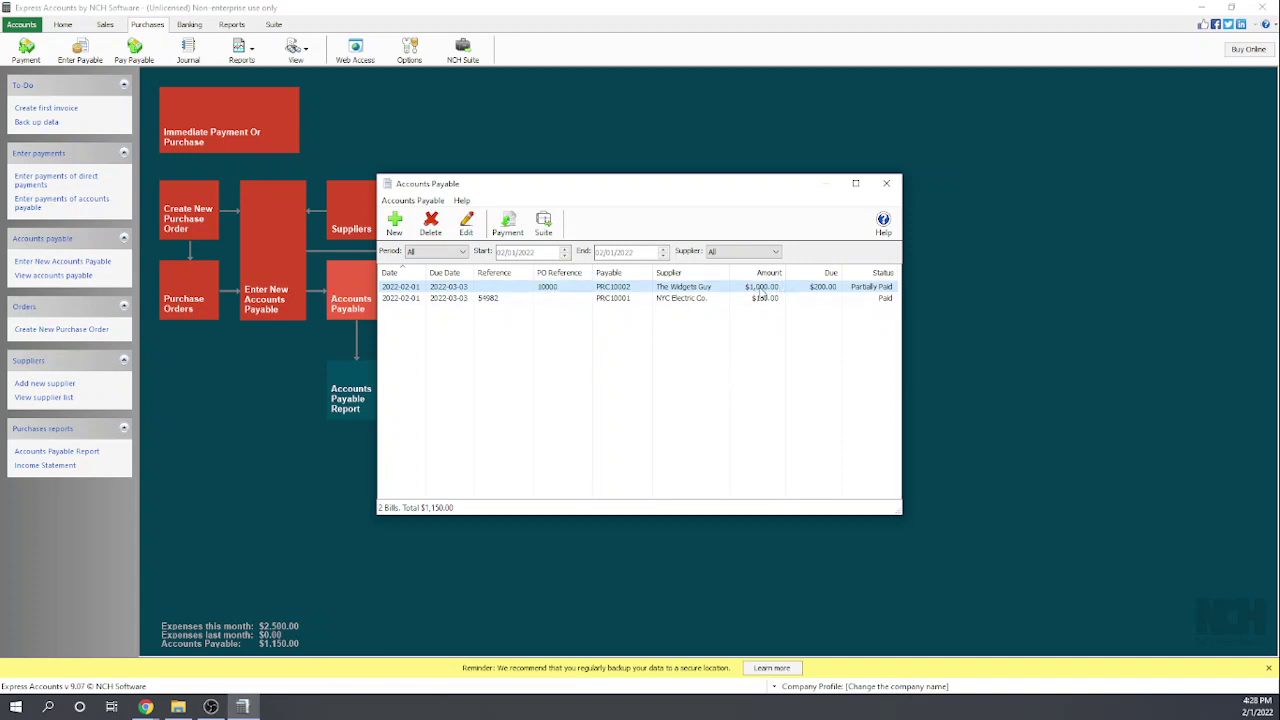
Start a second payment for The Widgets Guy bill, again linking income to 4110 General Sales and sales tax collected to 2410 Sales Tax Collected.
left_click(509, 224)
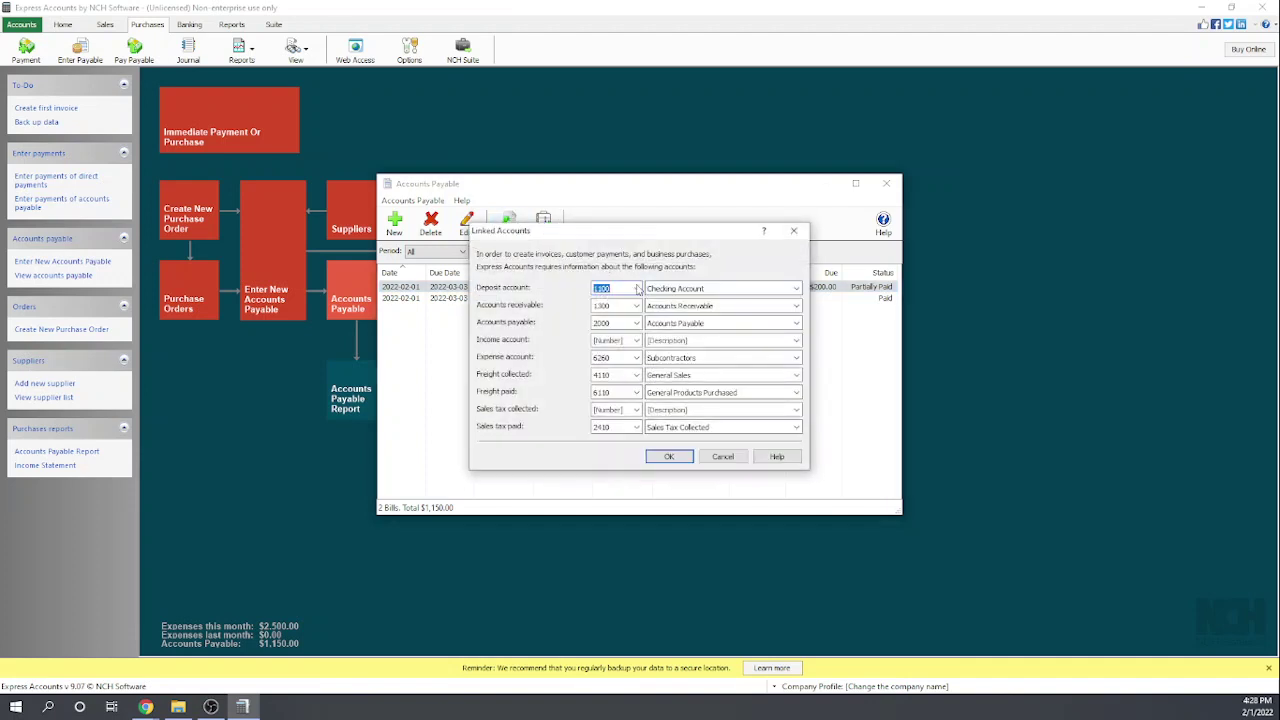
left_click(636, 340)
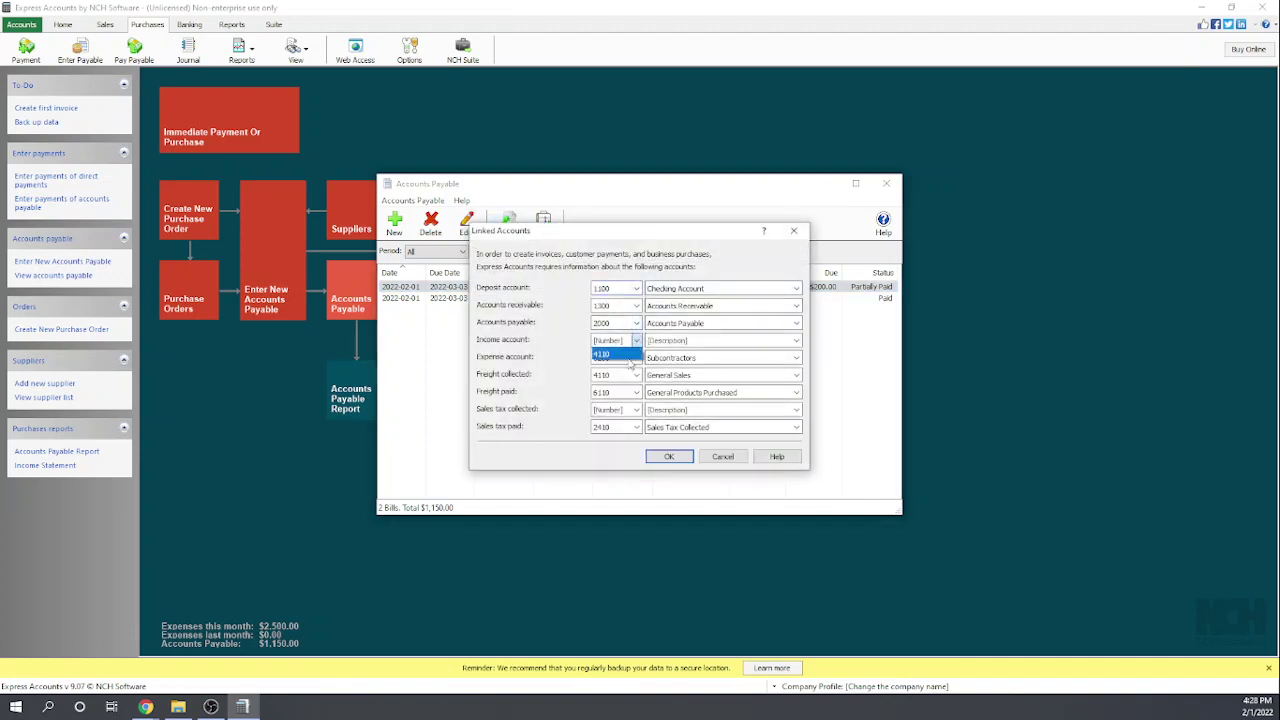
left_click(621, 356)
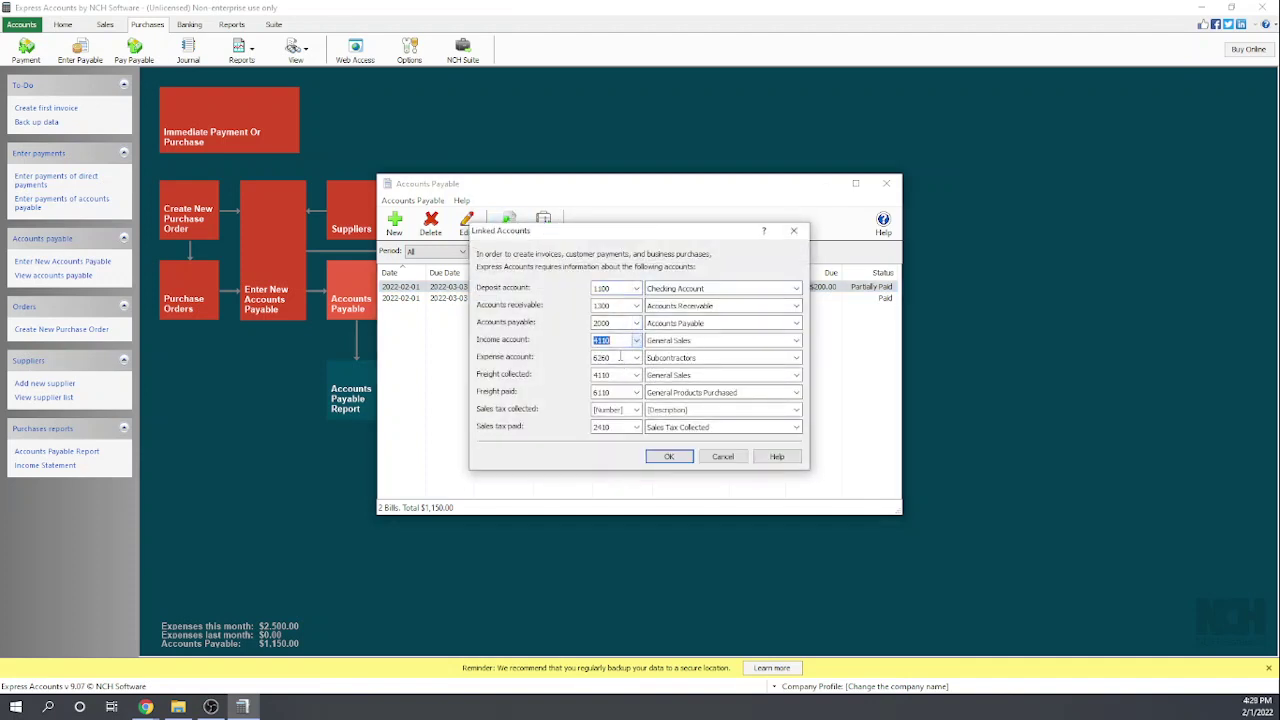
left_click(636, 410)
left_click(601, 452)
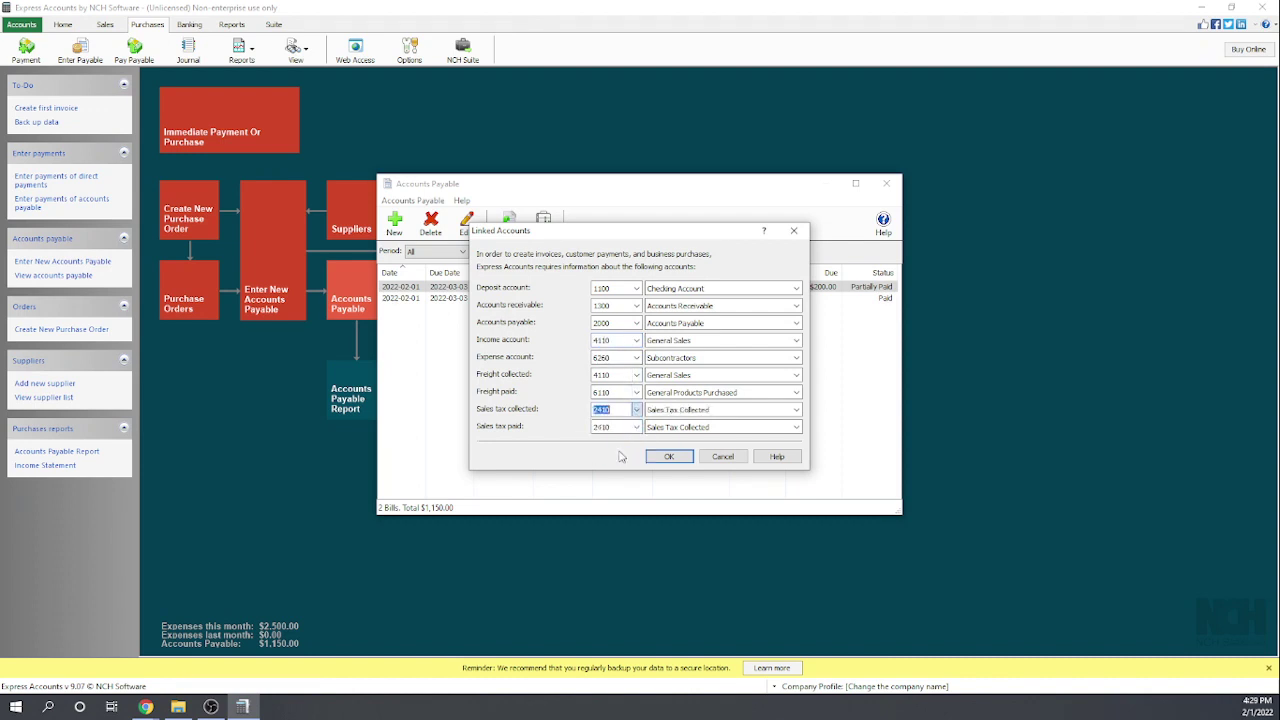
left_click(668, 463)
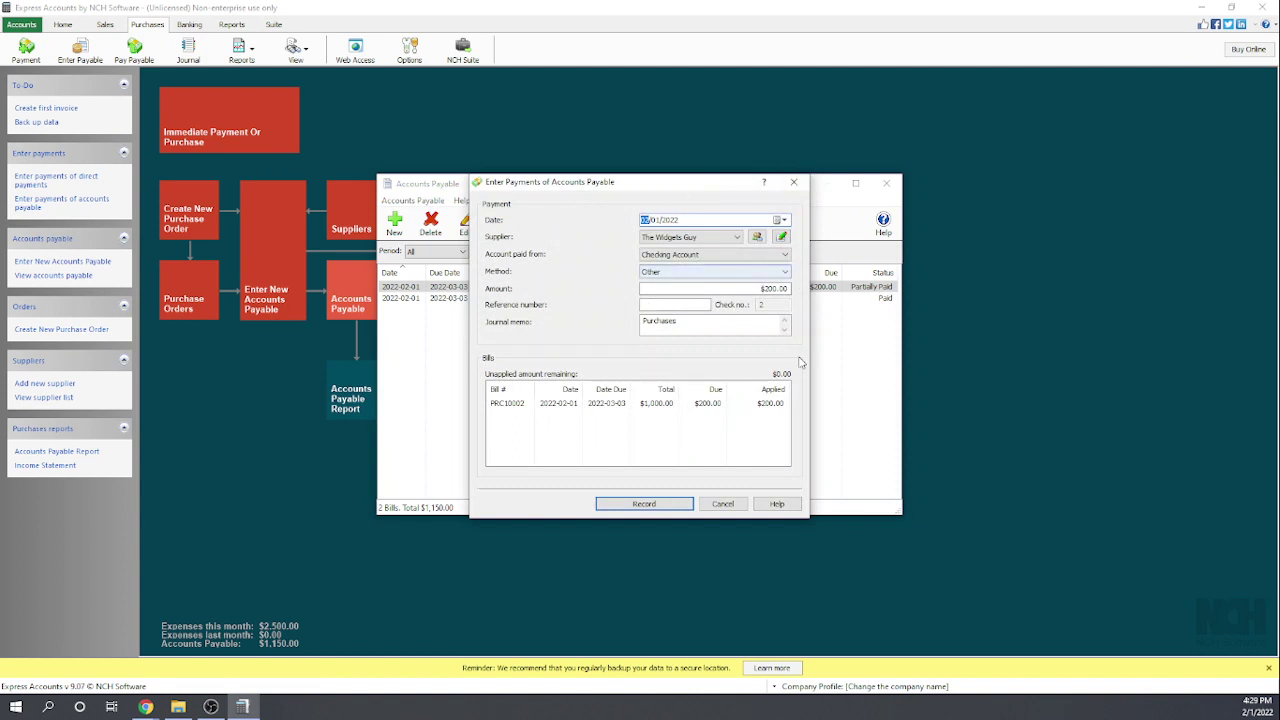
Record the remaining $200.00 payment on The Widgets Guy bill, and close the payment form and the accounts payable list.
left_click(686, 408)
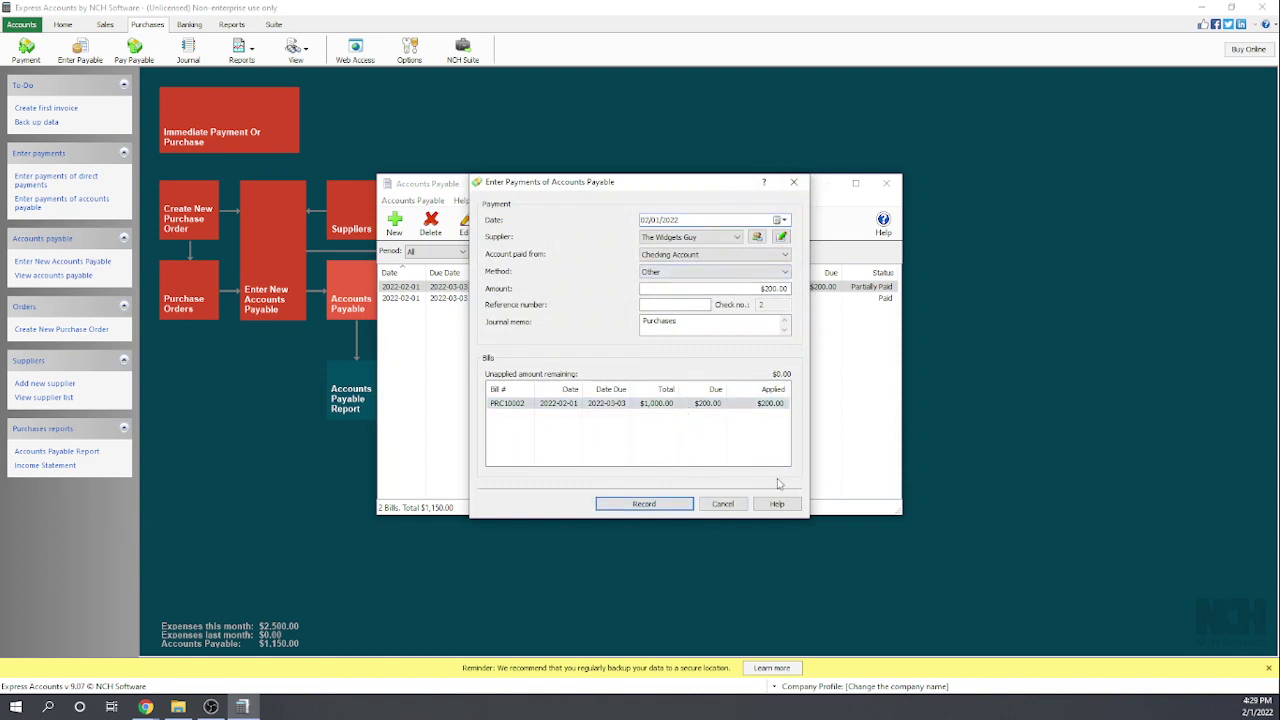
left_click(650, 505)
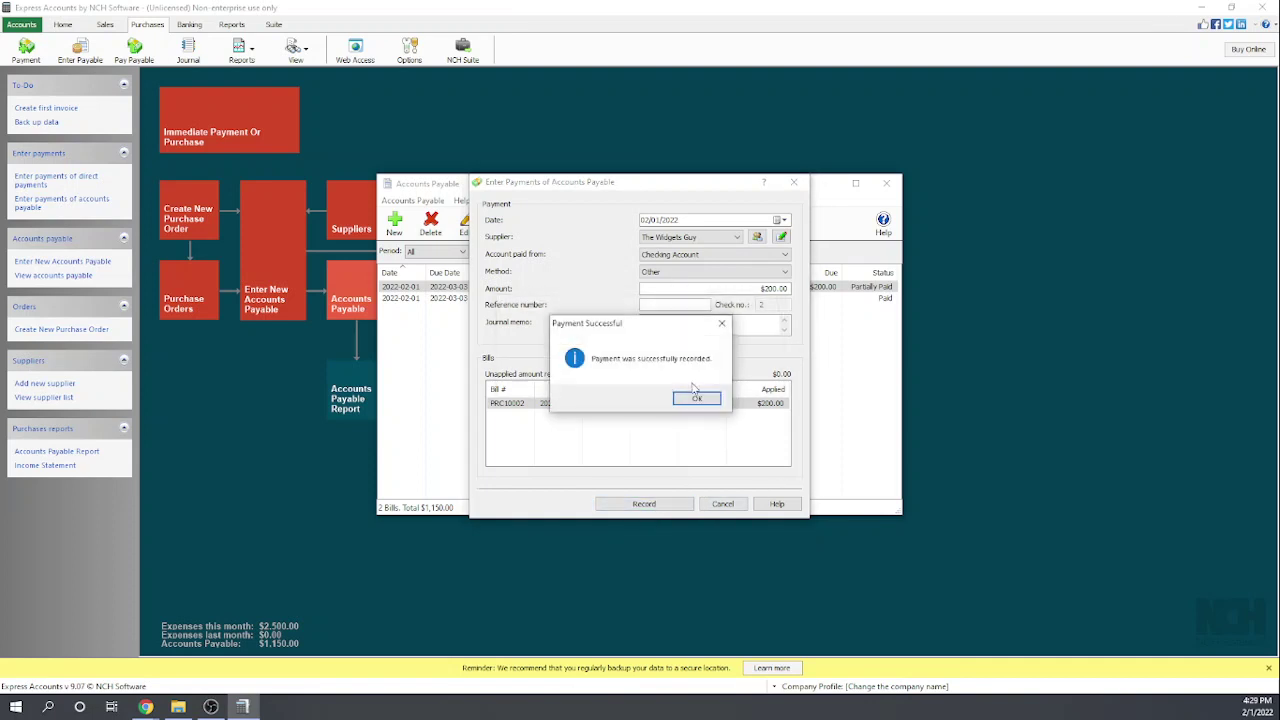
left_click(695, 400)
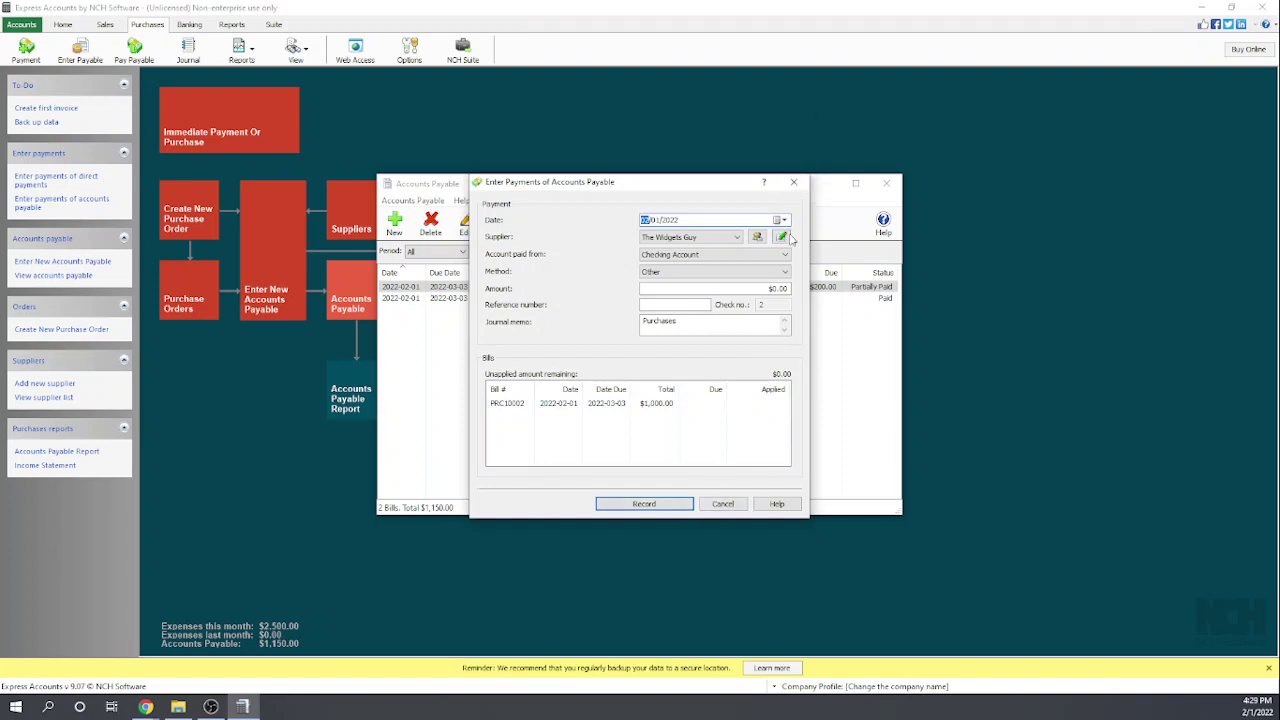
left_click(794, 182)
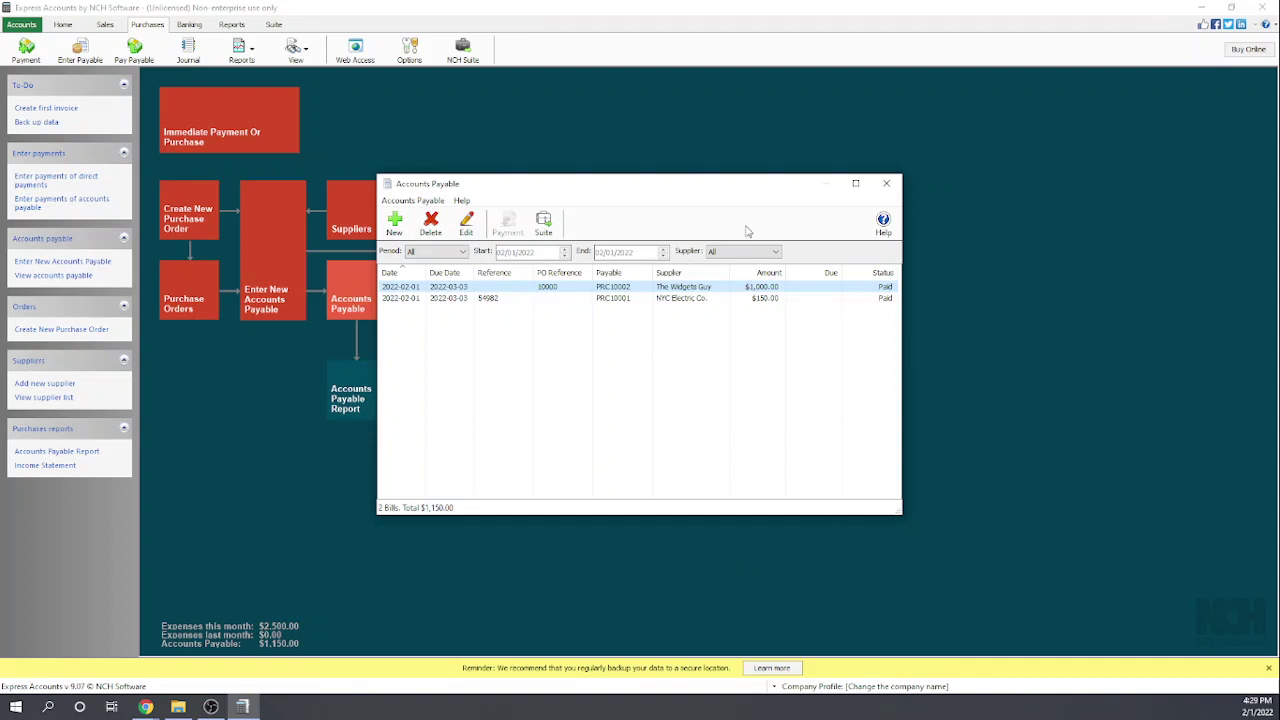
left_click(886, 184)
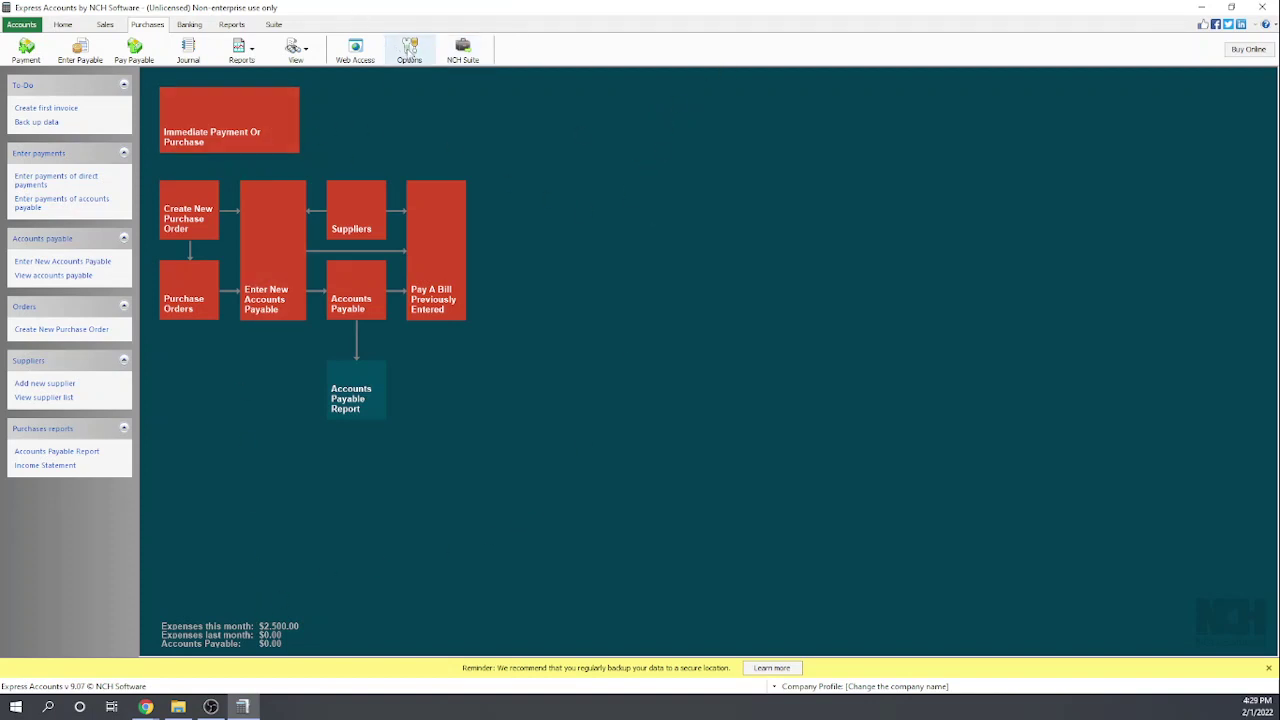
Examine the Credit Note settings in the program options and close the options without changes.
left_click(409, 50)
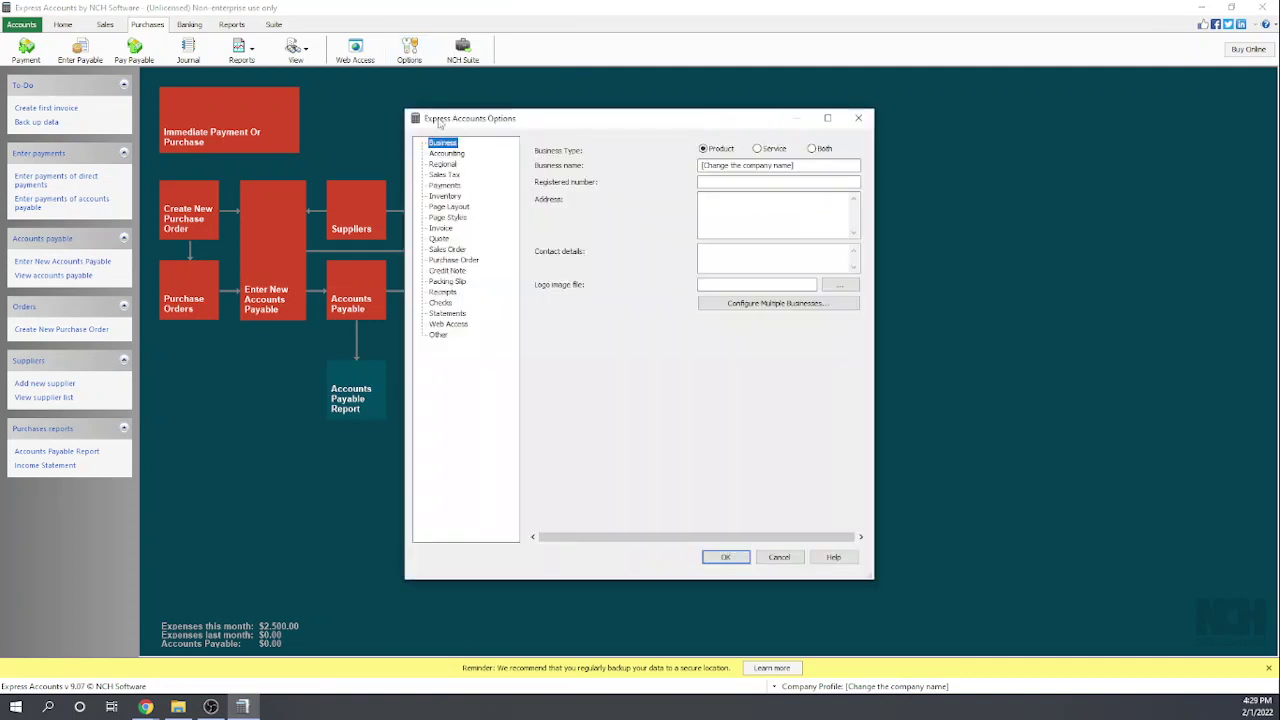
left_click(447, 271)
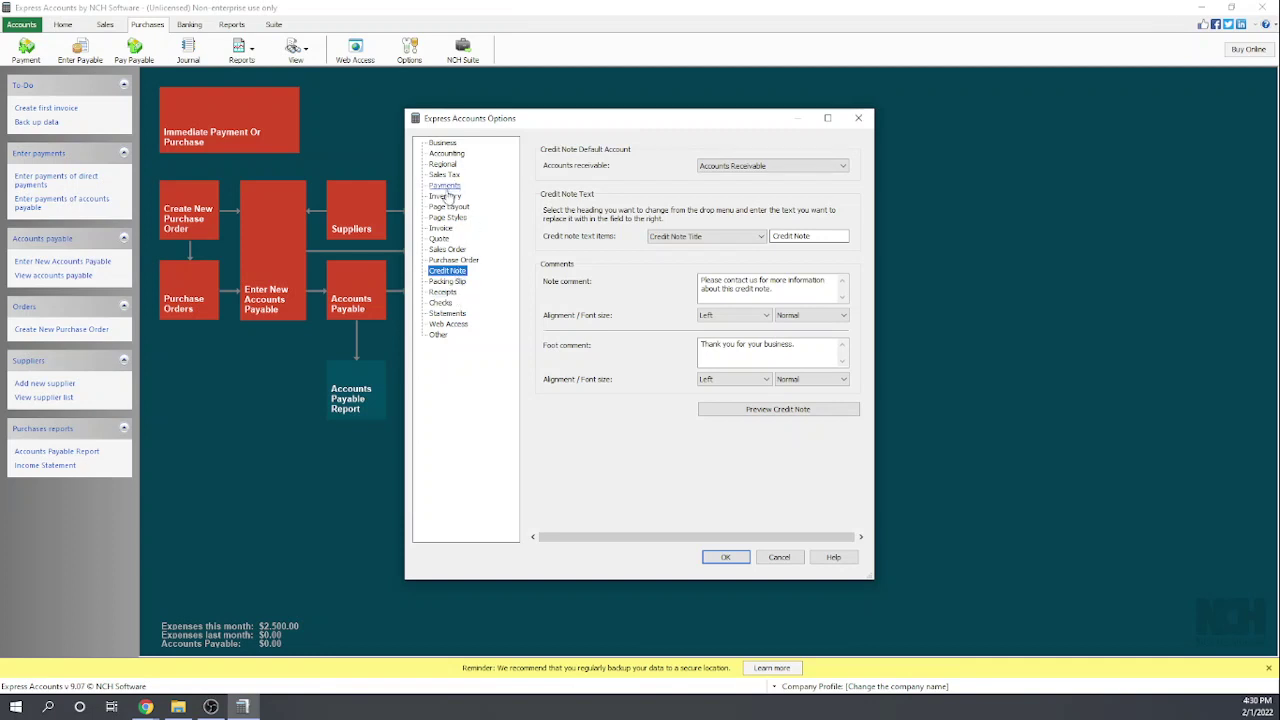
left_click(857, 120)
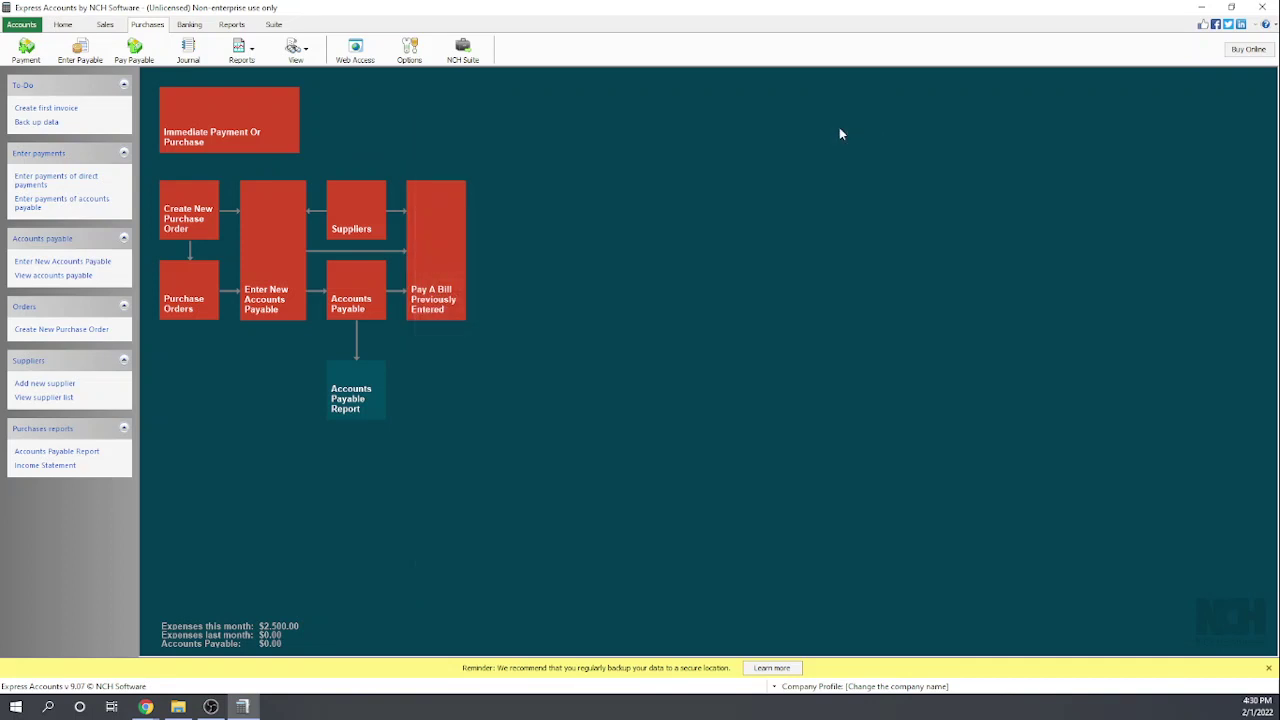
Examine the new sales invoice form and its options for creating an invoice from existing documents, and cancel the invoice.
left_click(105, 24)
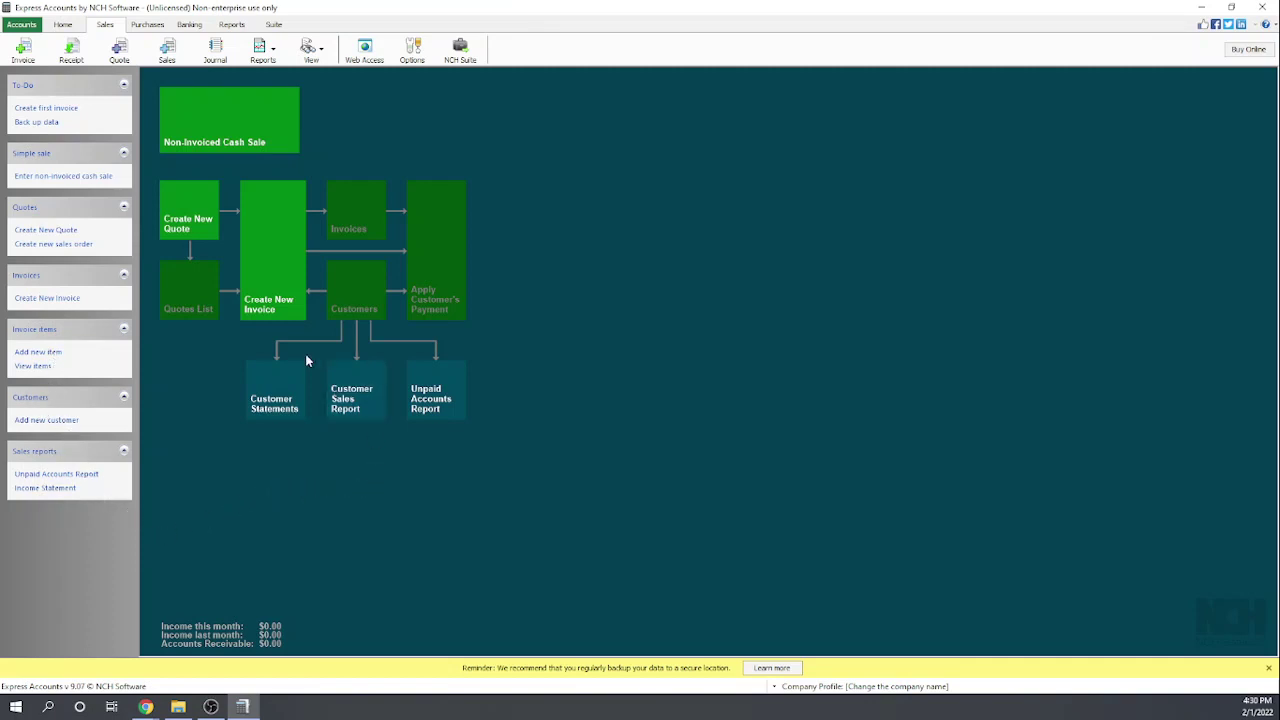
left_click(269, 279)
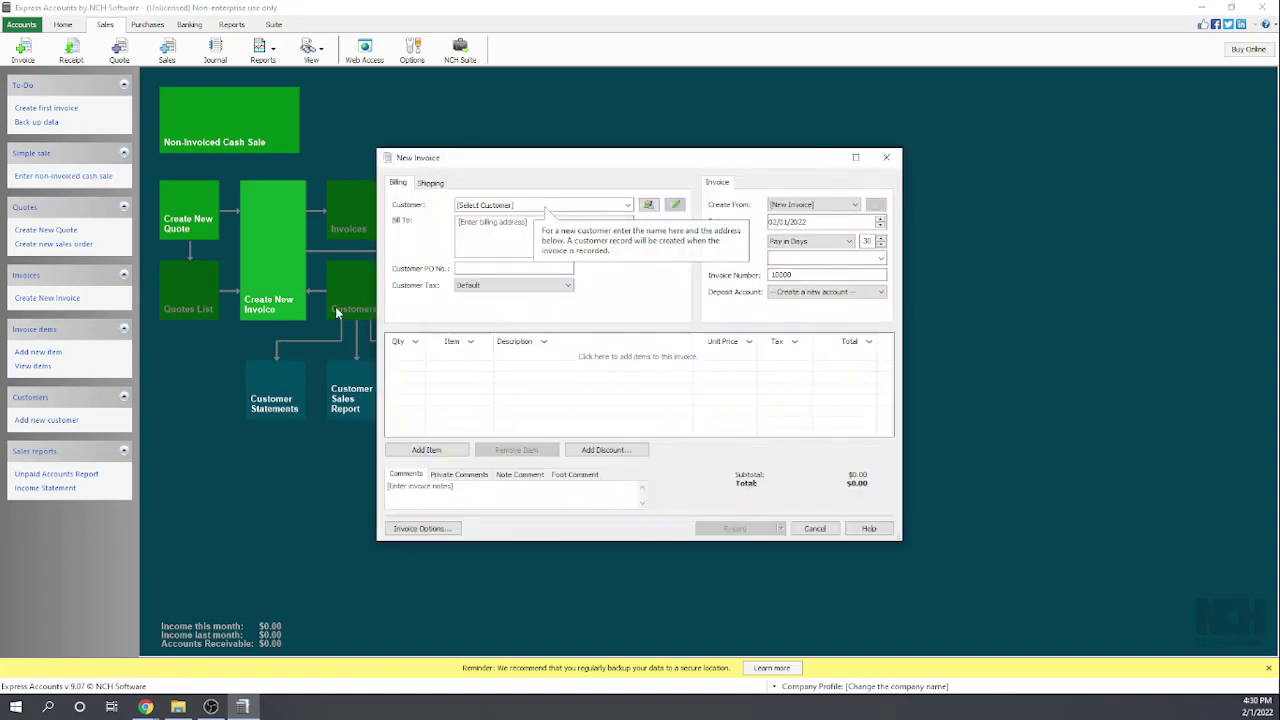
left_click(855, 206)
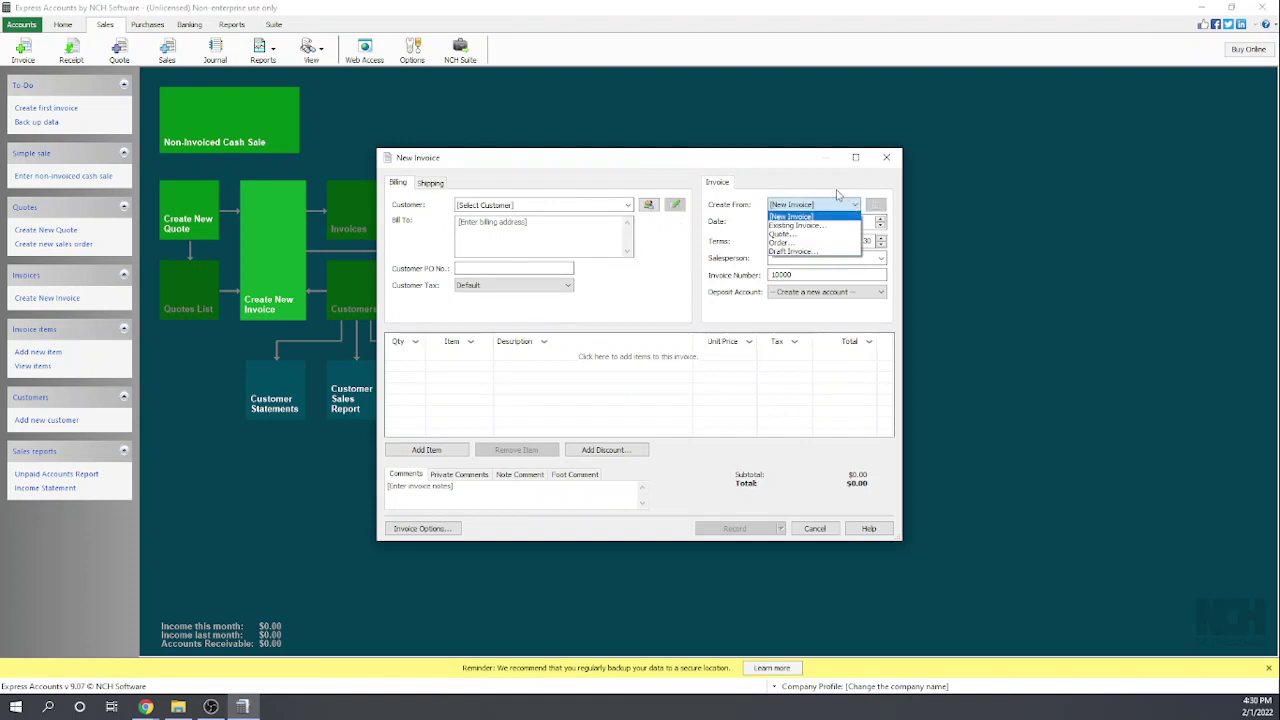
left_click(790, 175)
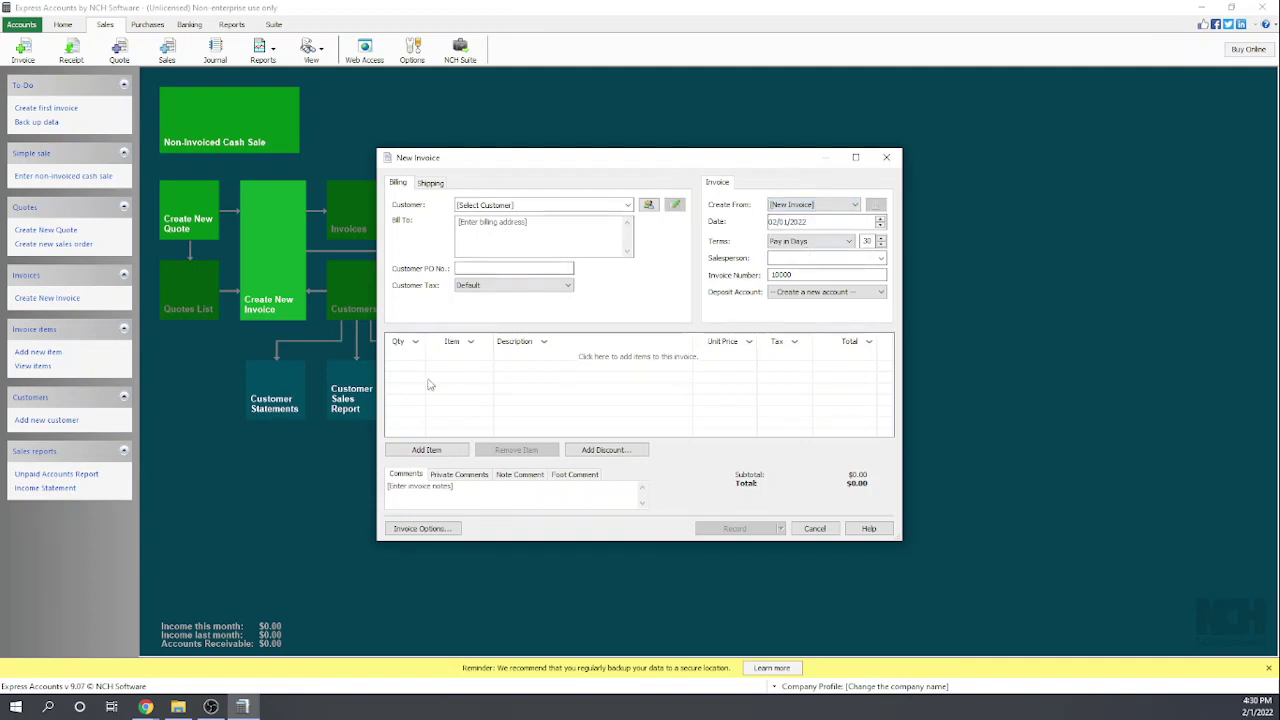
left_click(823, 533)
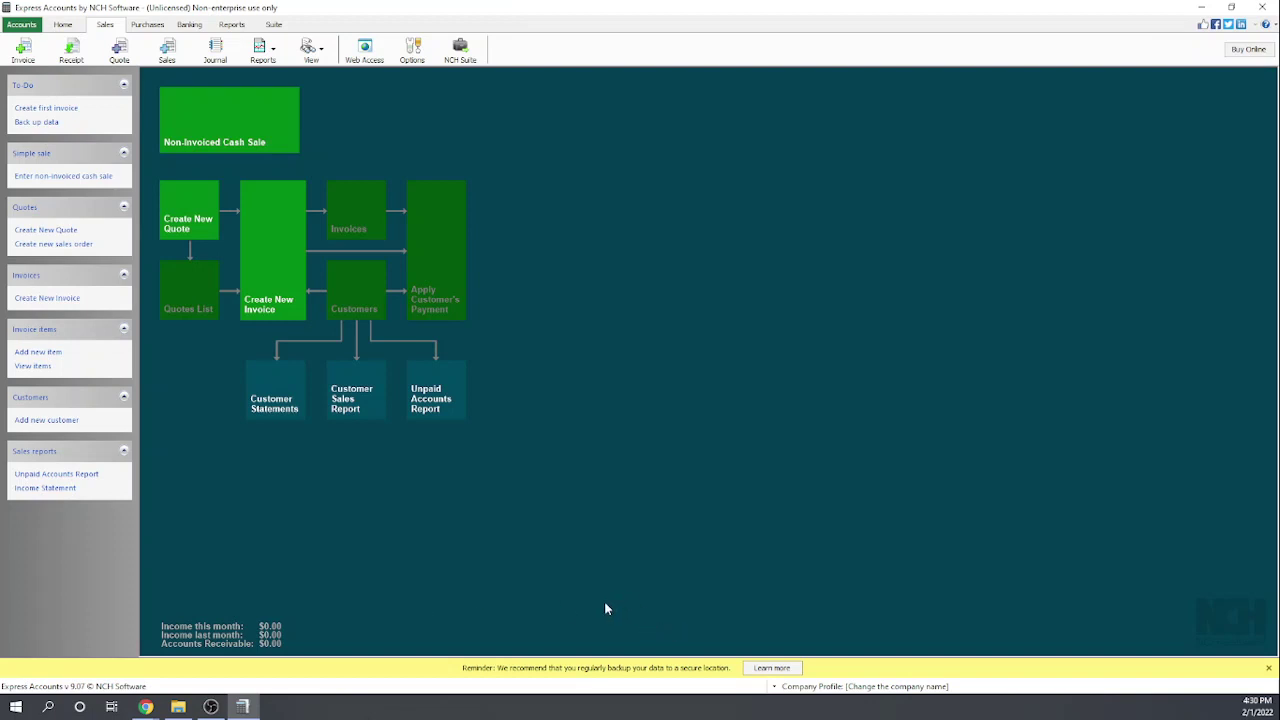
Switch to the Accounting Software Rubric 2.0 sheet in Chrome and score NCH Express 1 for recording epayment of a bill.
left_click(147, 24)
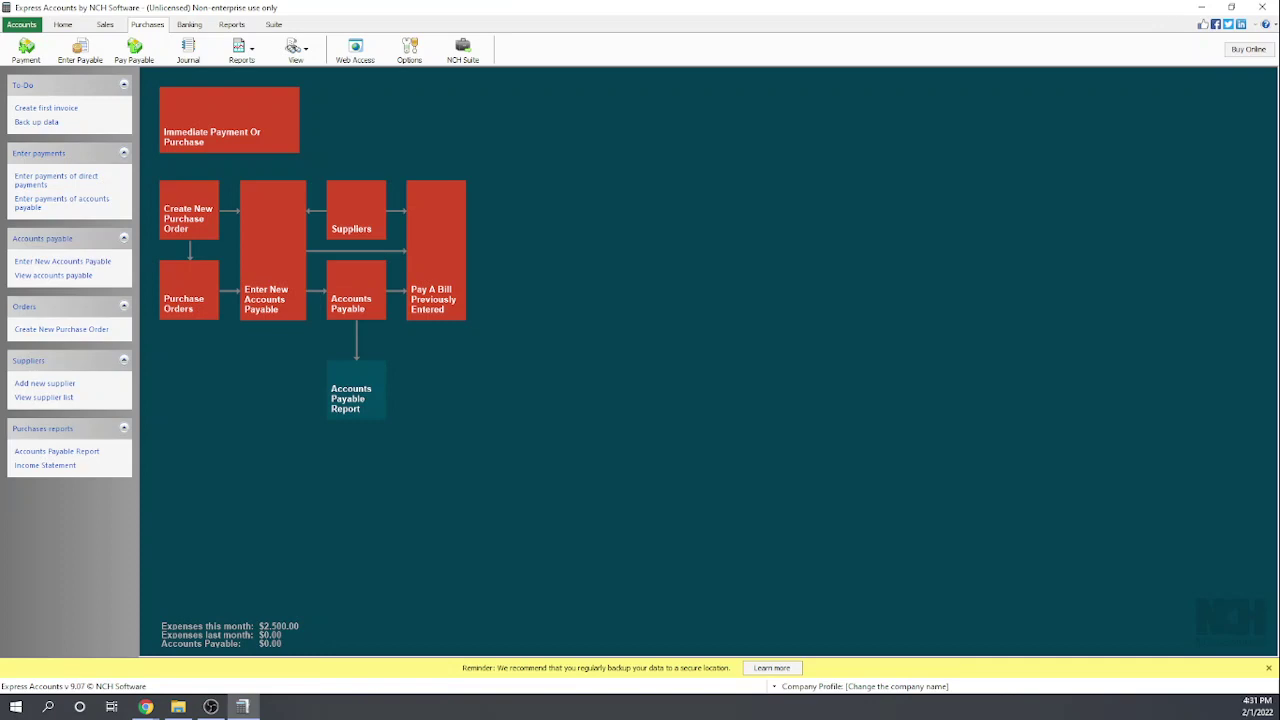
key("alt+Tab")
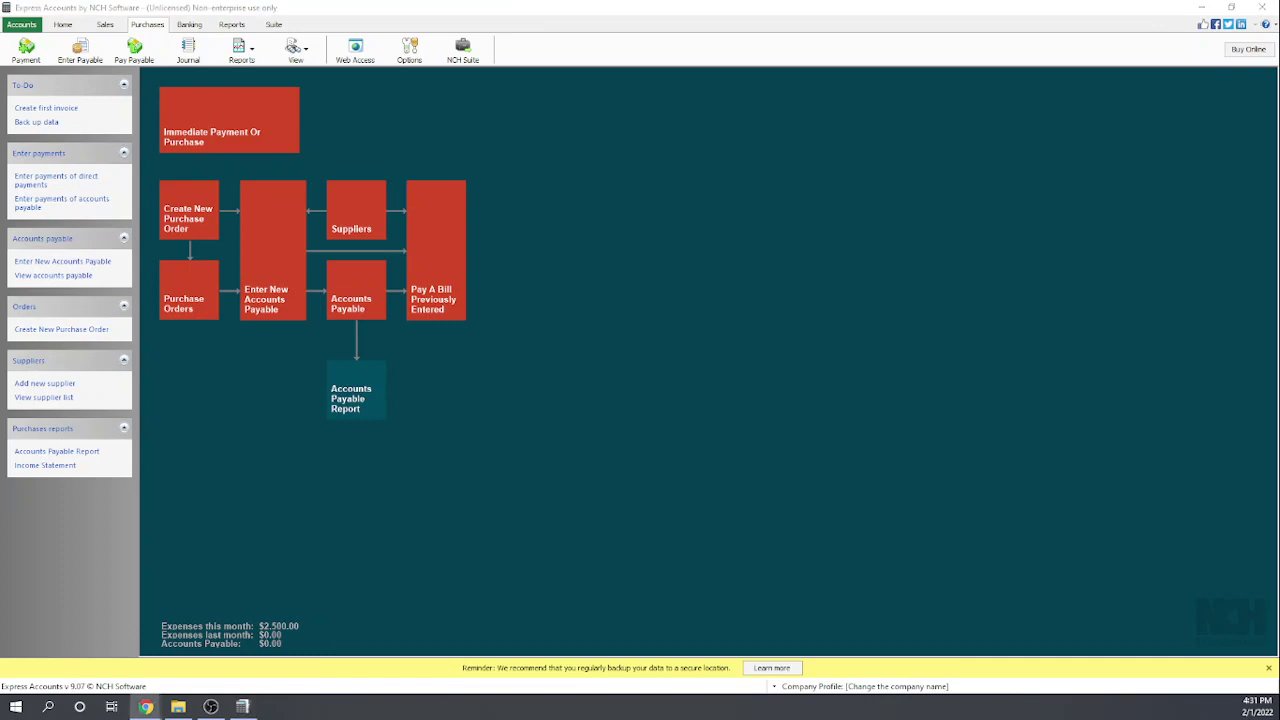
left_click_drag(0, 460, 390, 2)
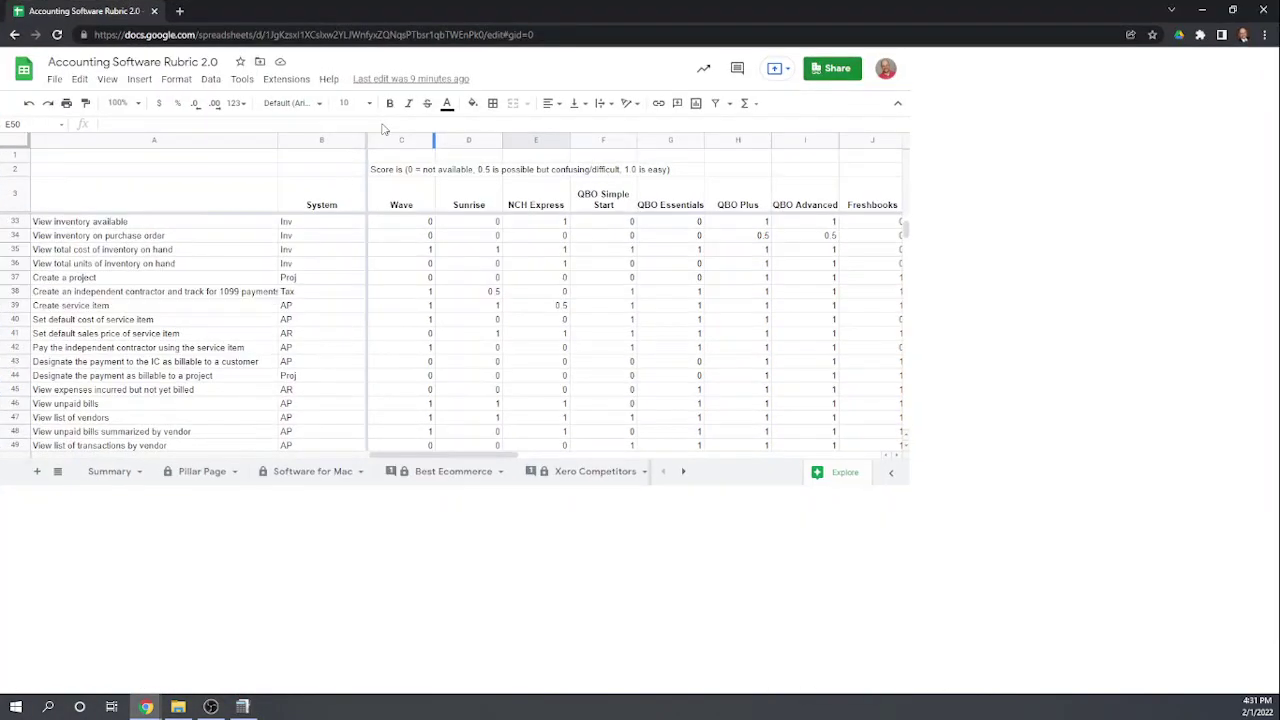
scroll(522, 380, "down", 1)
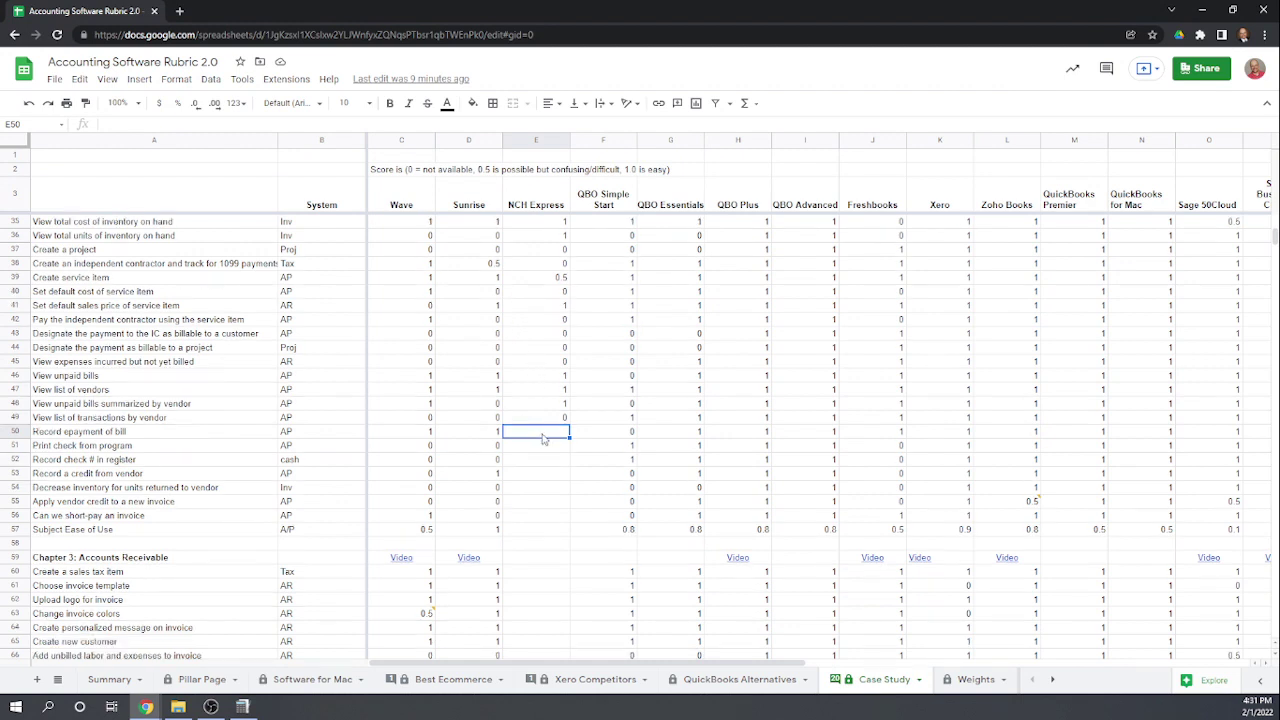
type("1")
key("Return")
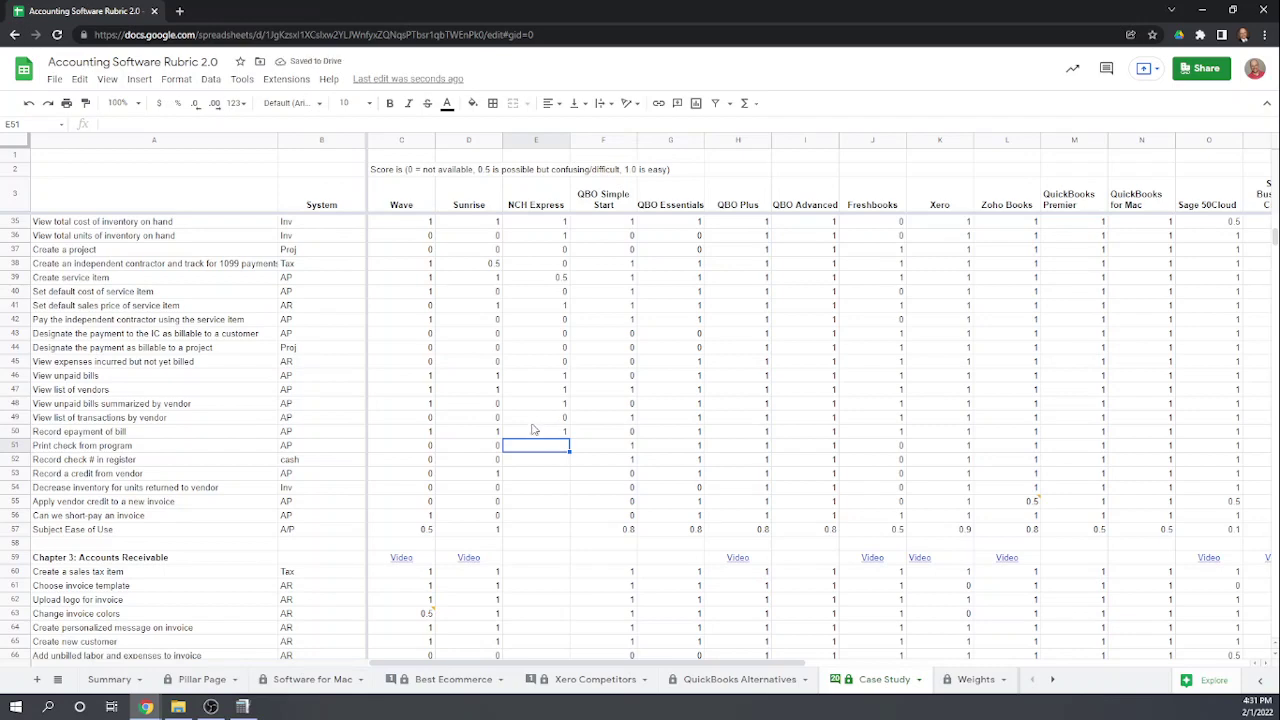
Switch back to Express Accounts and start an immediate payment with NYC Telephone Co as the payee.
left_click(1200, 8)
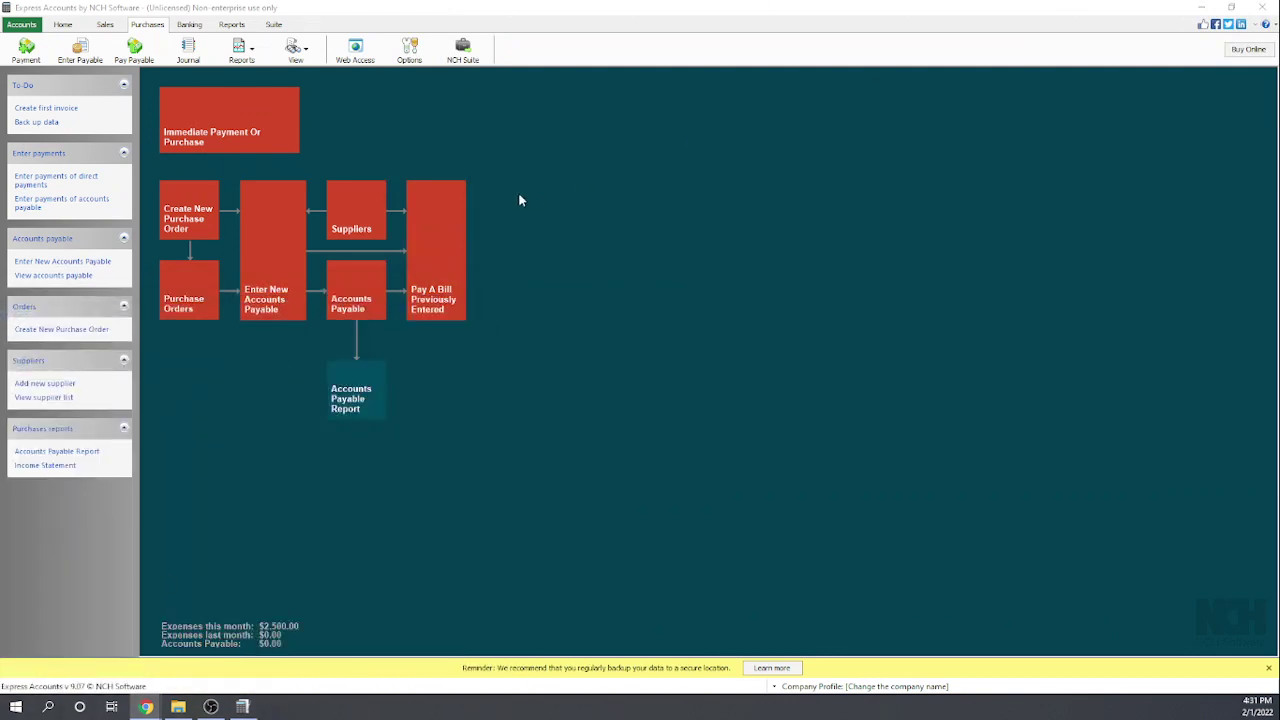
left_click(252, 125)
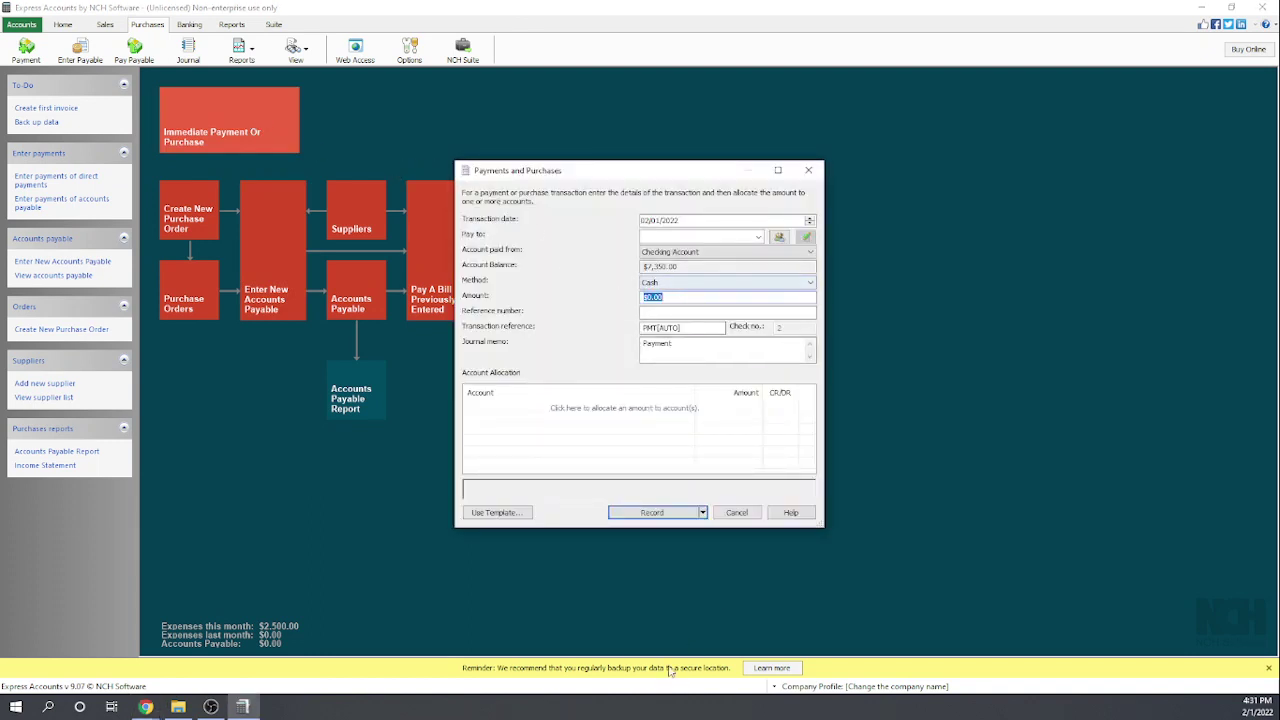
left_click(703, 513)
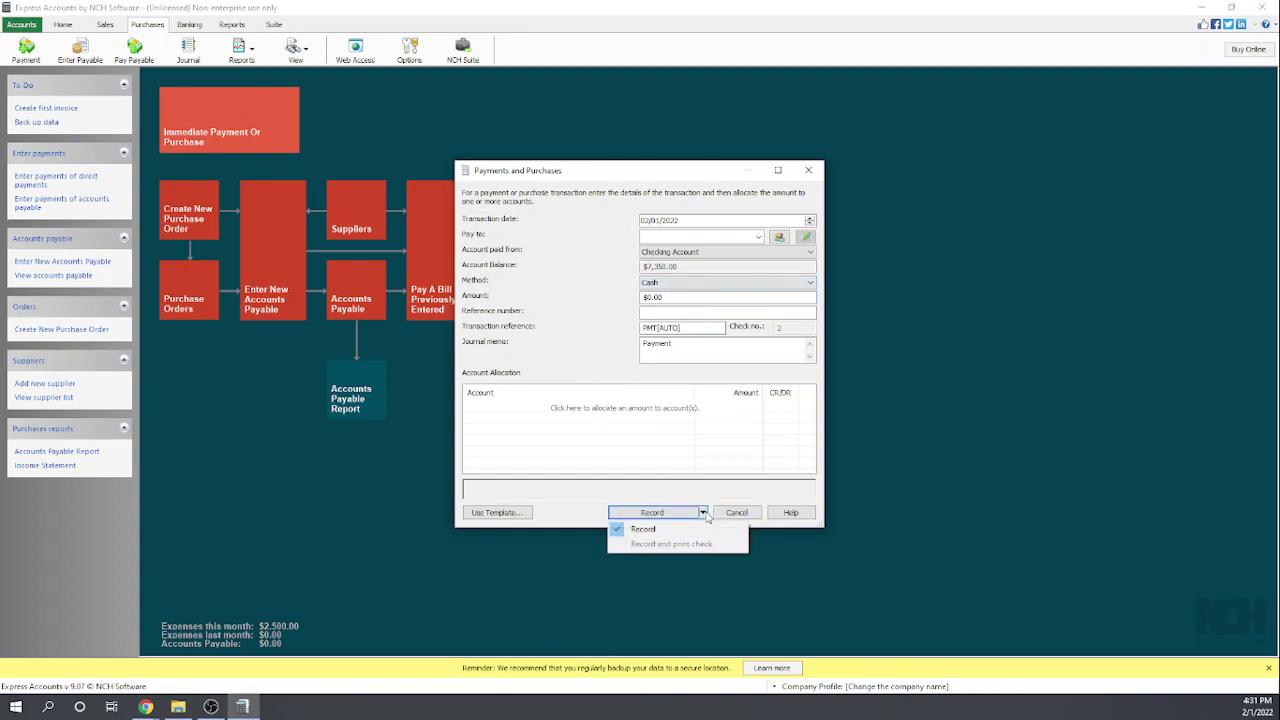
left_click(700, 236)
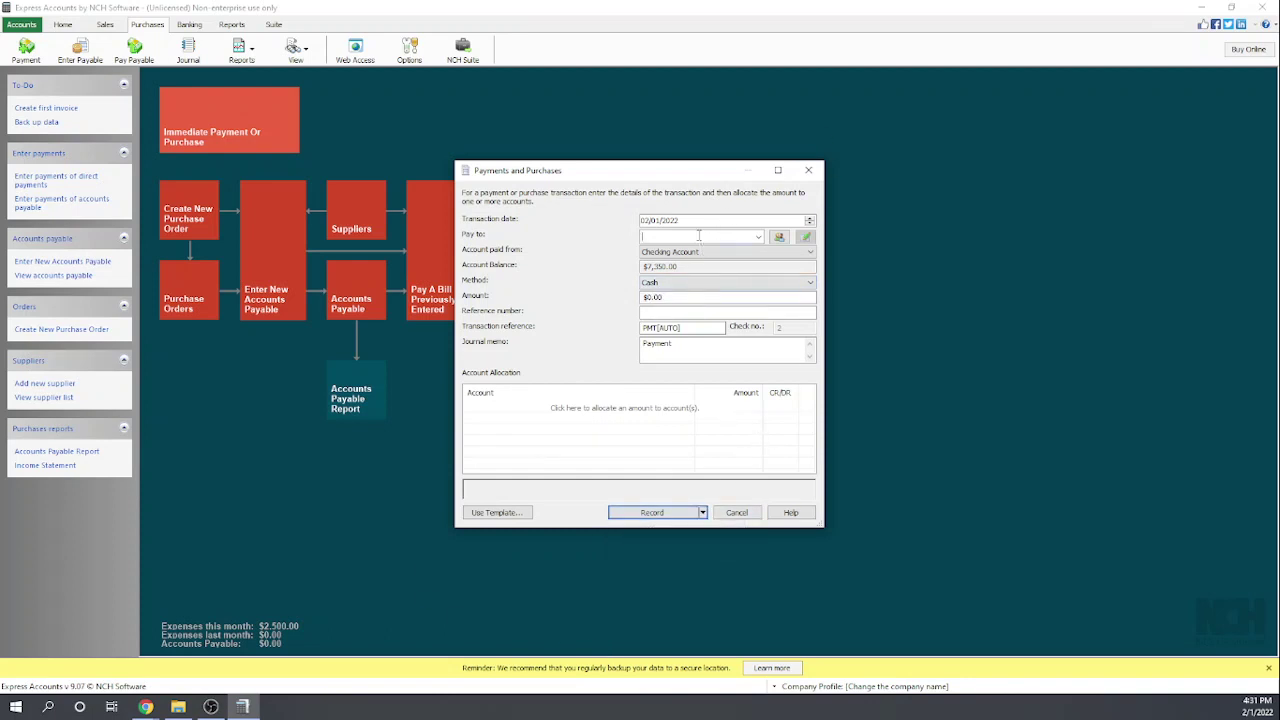
left_click(758, 237)
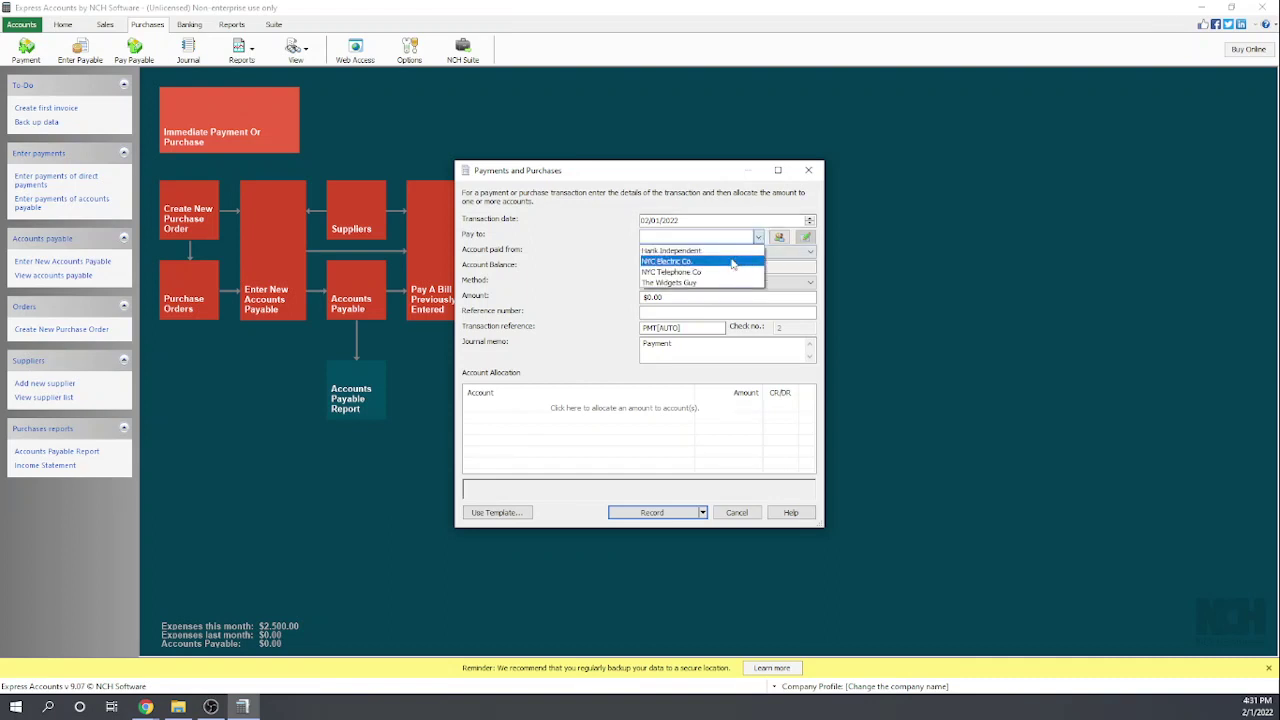
left_click(733, 272)
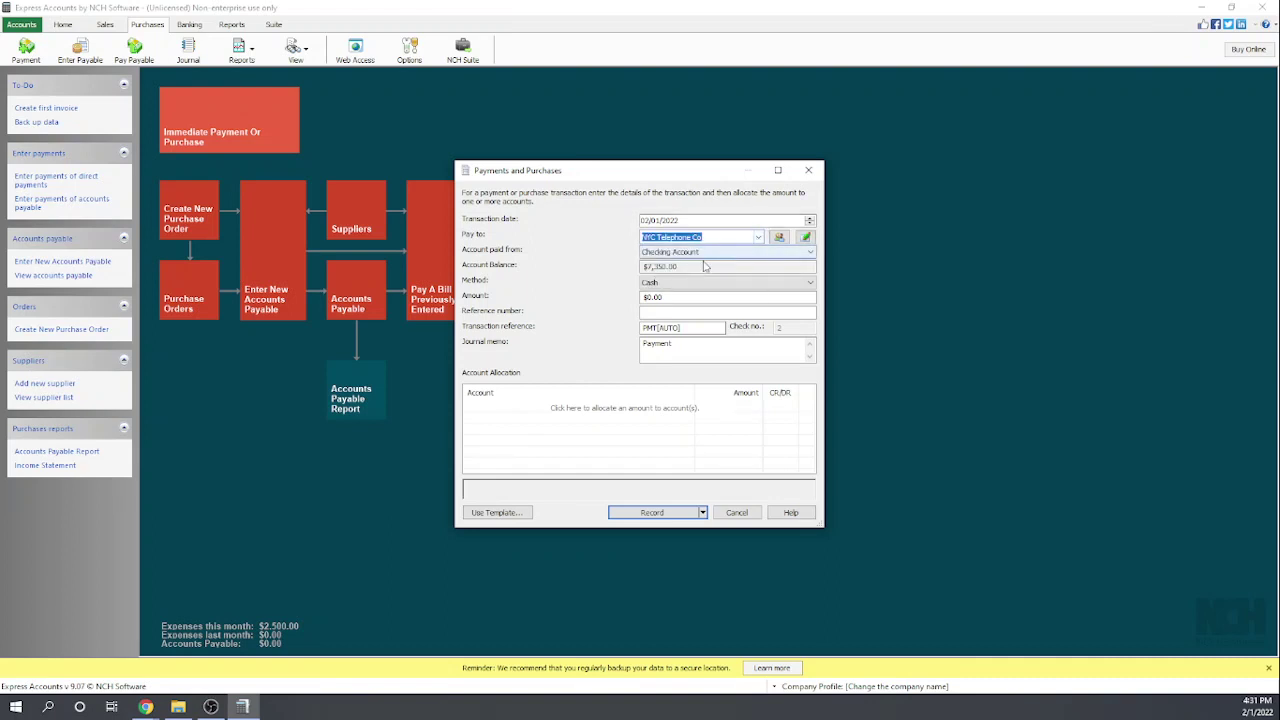
Set the payment to $20.00 by check and allocate it to 6430 - Telephone and Internet.
left_click(680, 297)
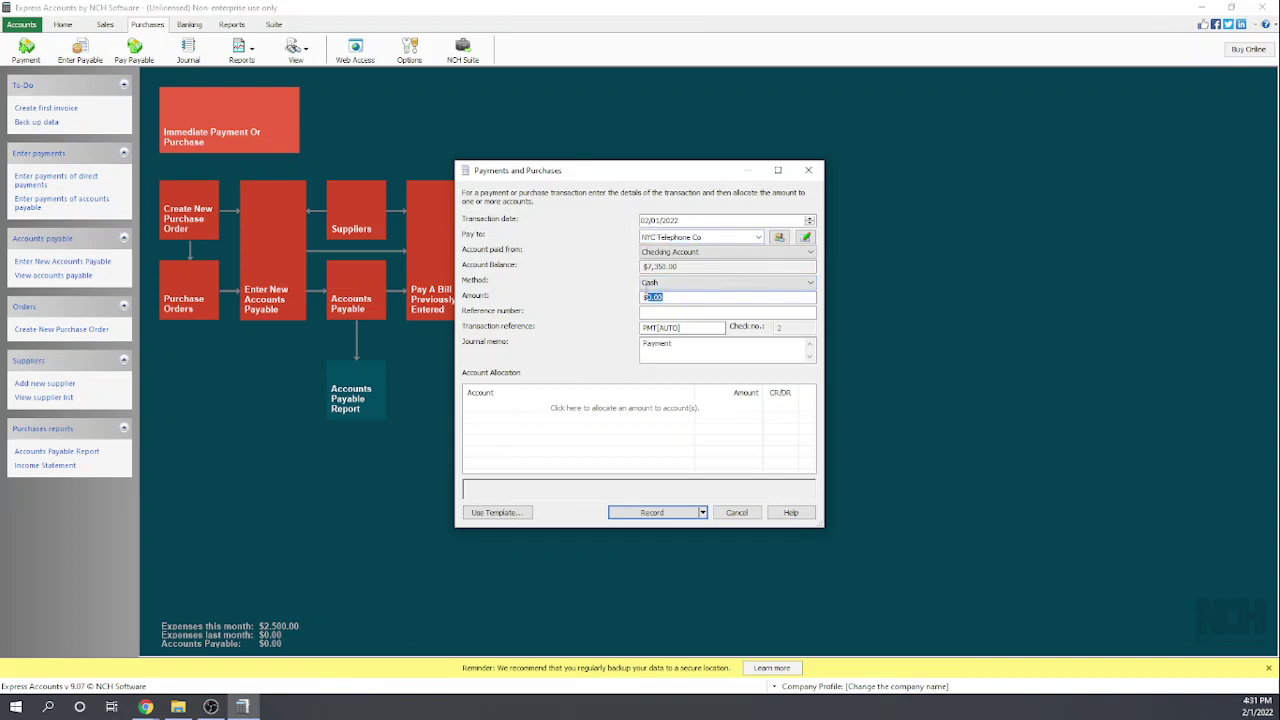
type("20")
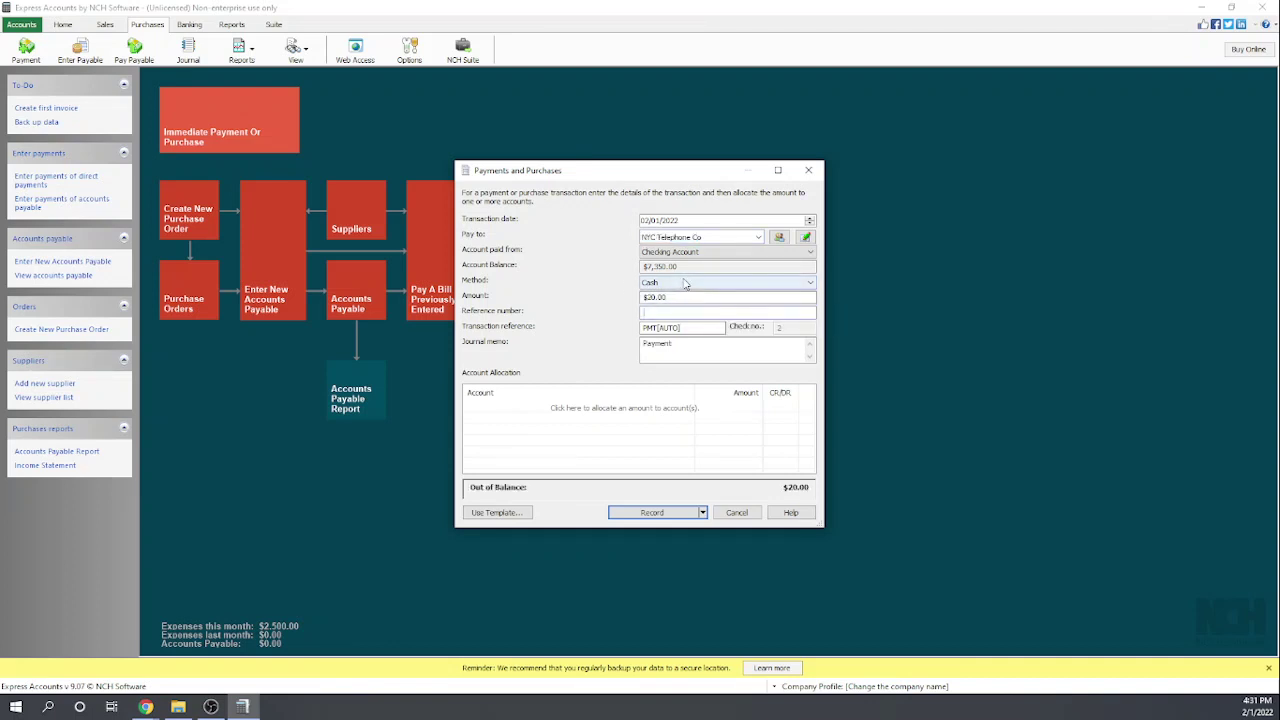
left_click(684, 284)
left_click(678, 303)
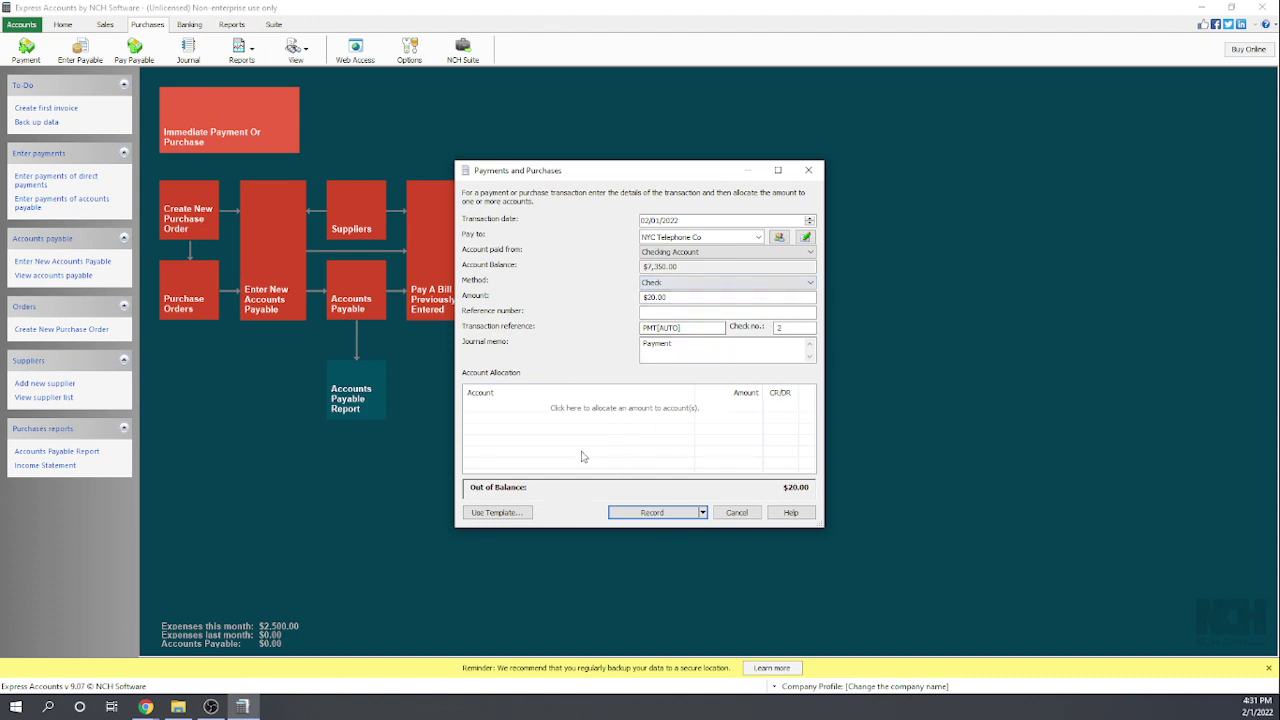
left_click(518, 414)
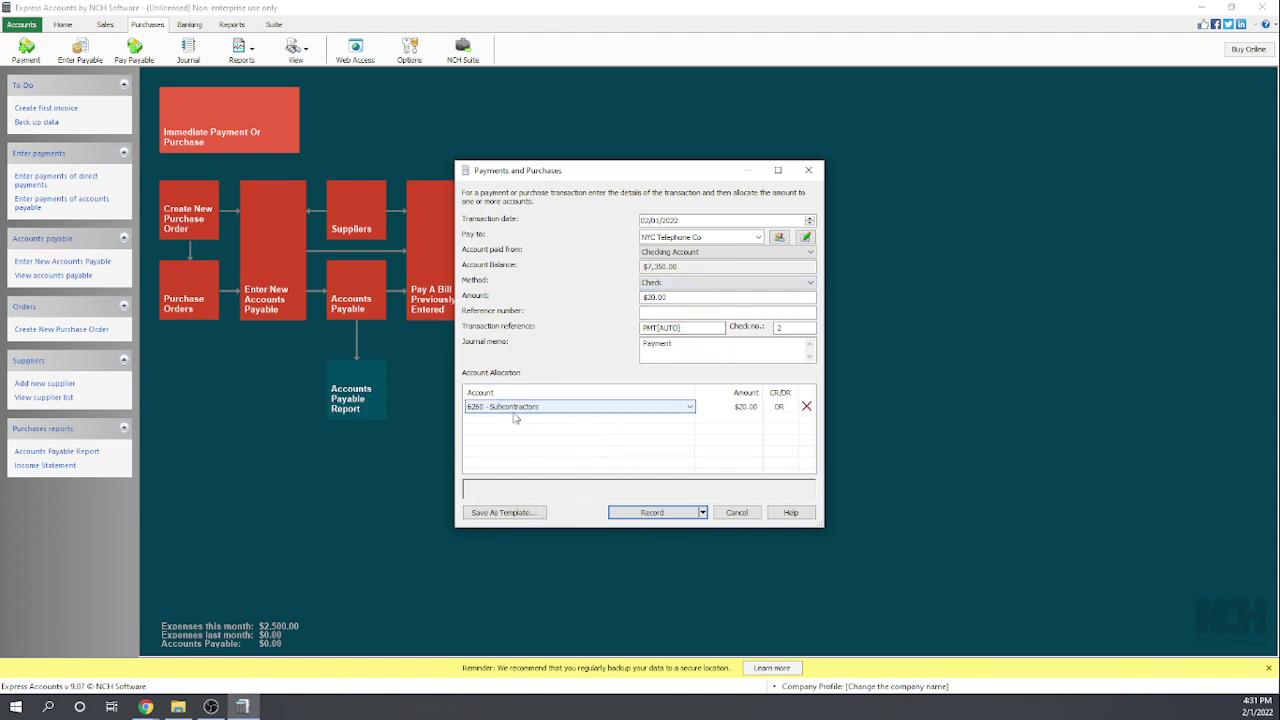
left_click(689, 407)
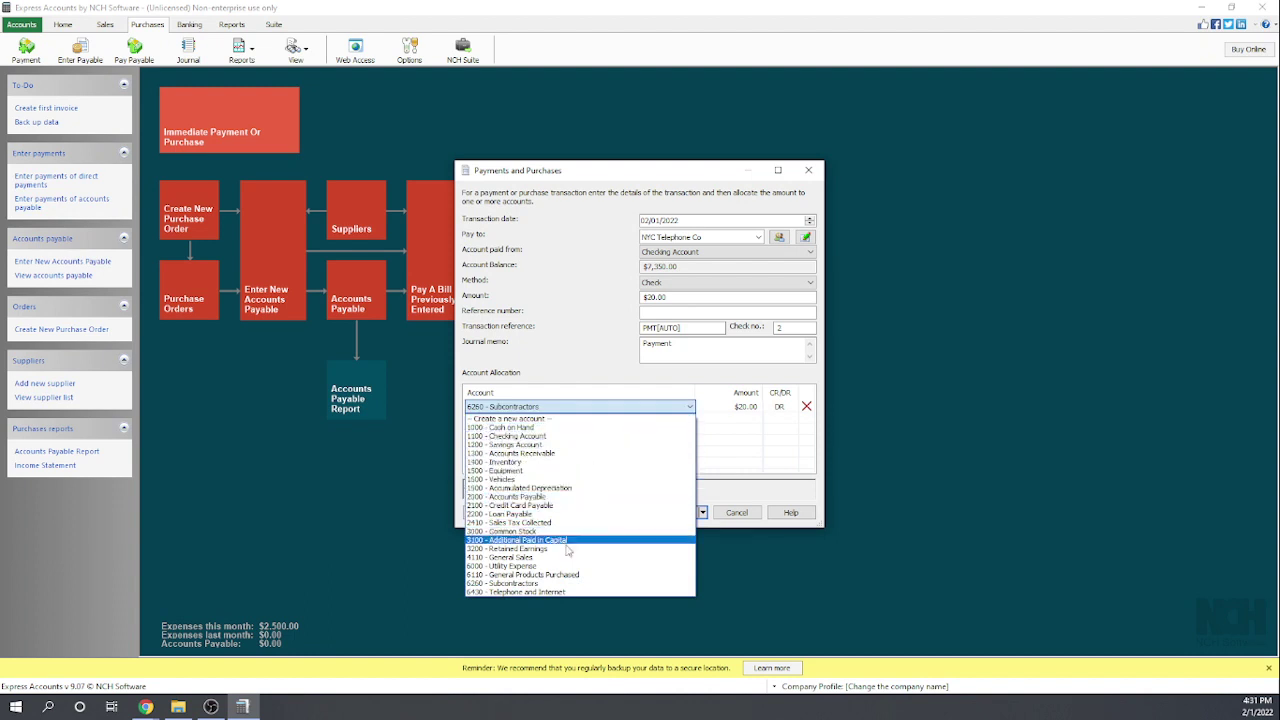
left_click(533, 591)
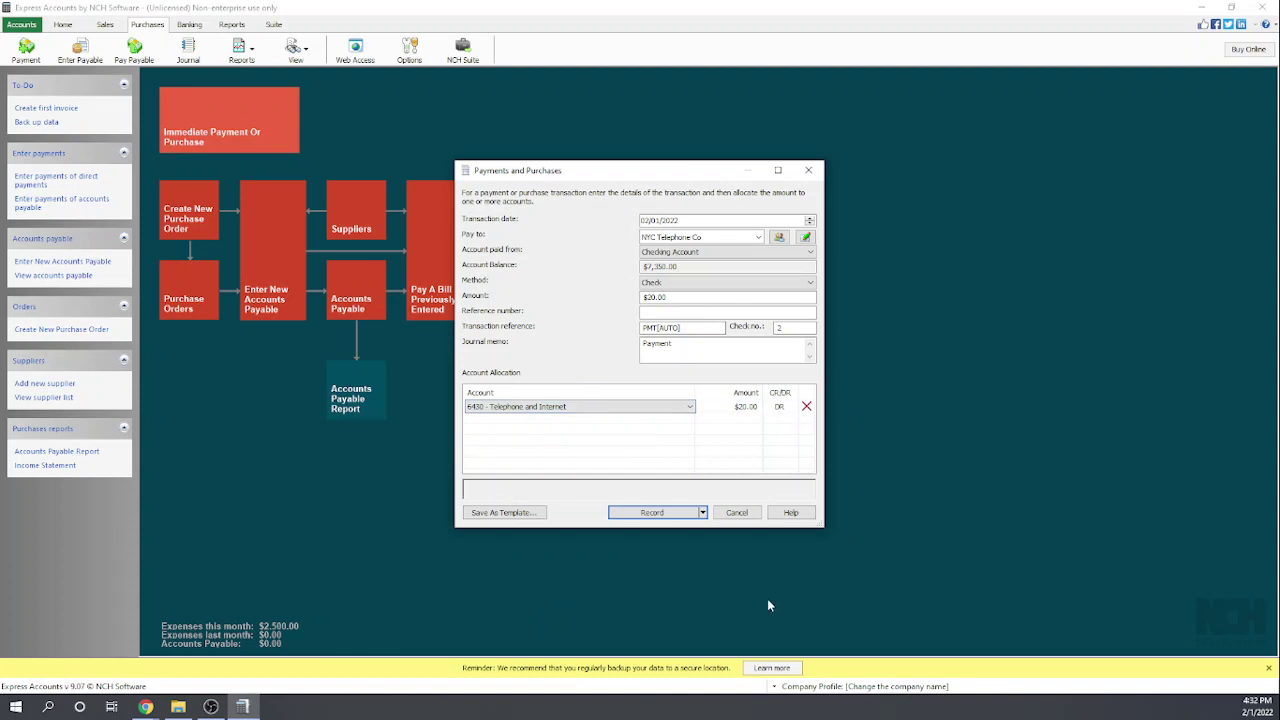
Record the payment and print its check to a PDF named temp in Downloads, and close the payment form.
left_click(702, 512)
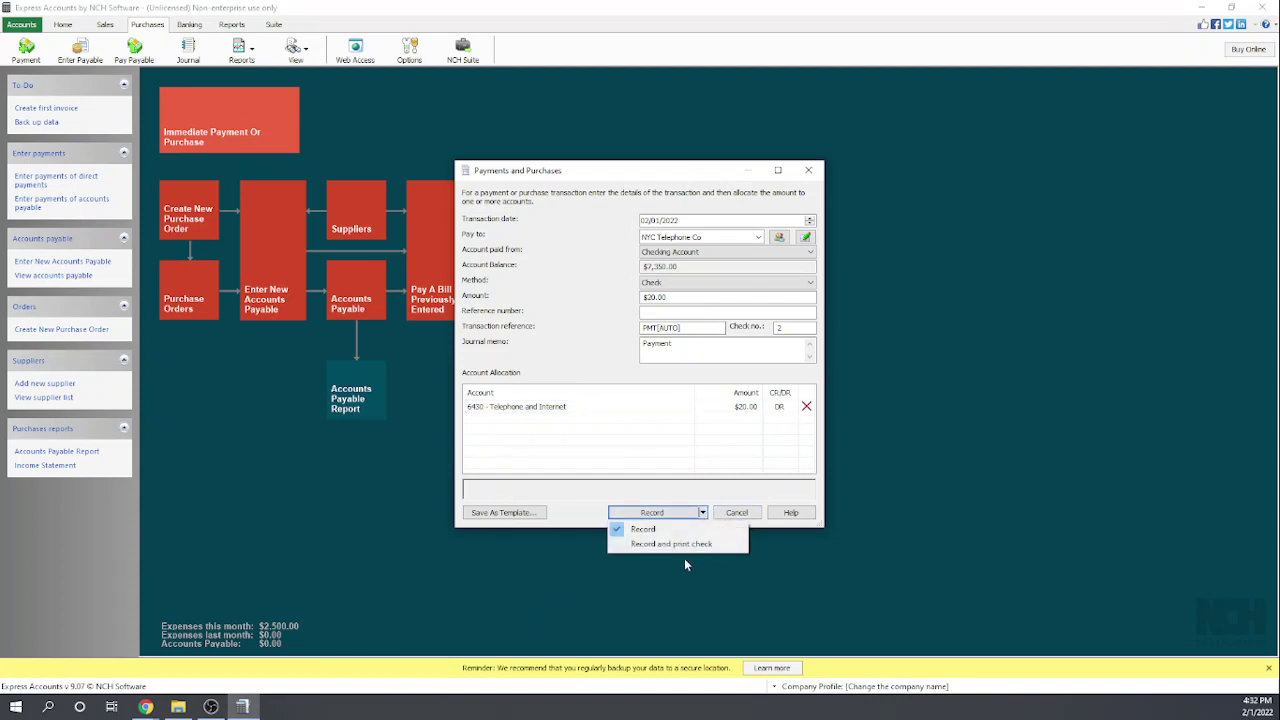
left_click(684, 545)
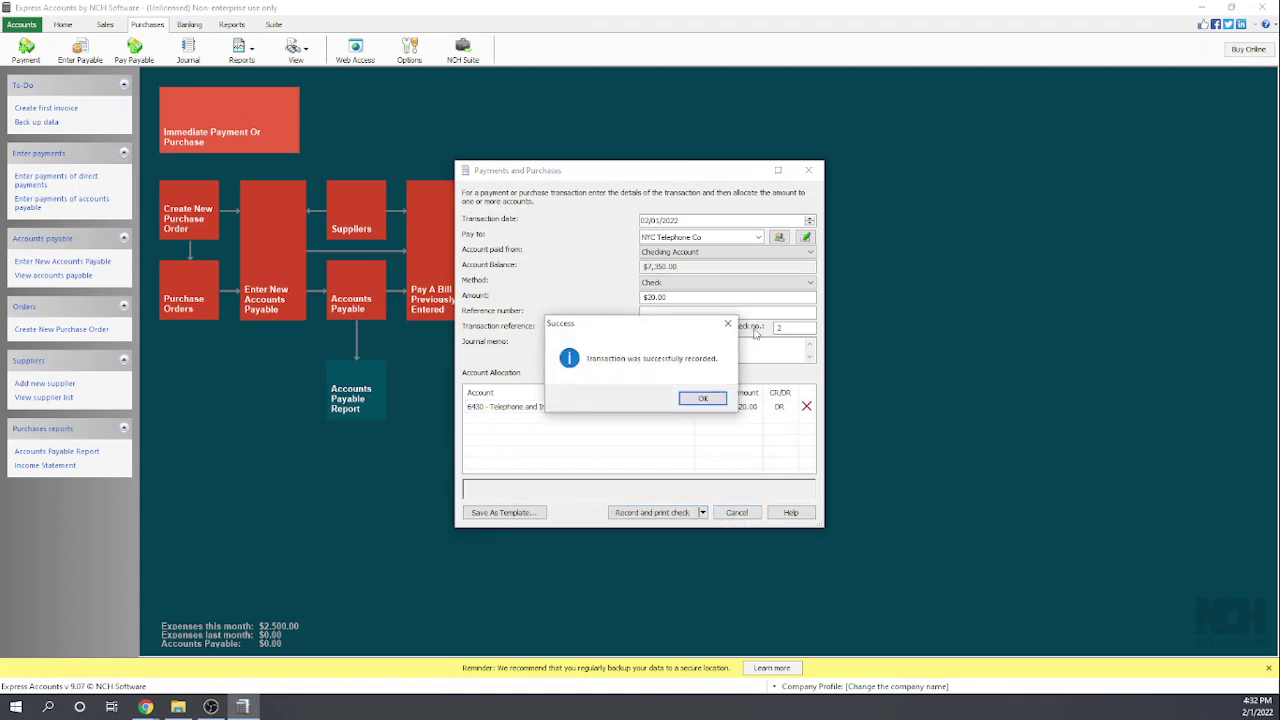
left_click(695, 398)
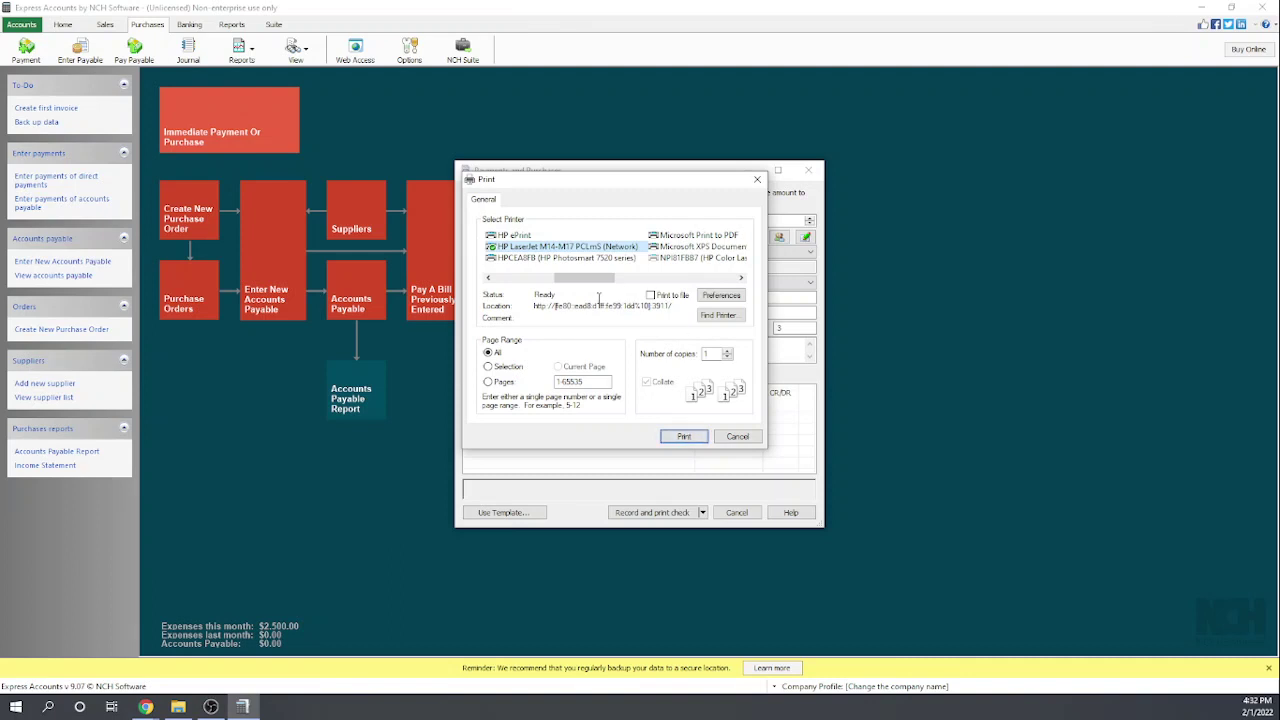
left_click(697, 237)
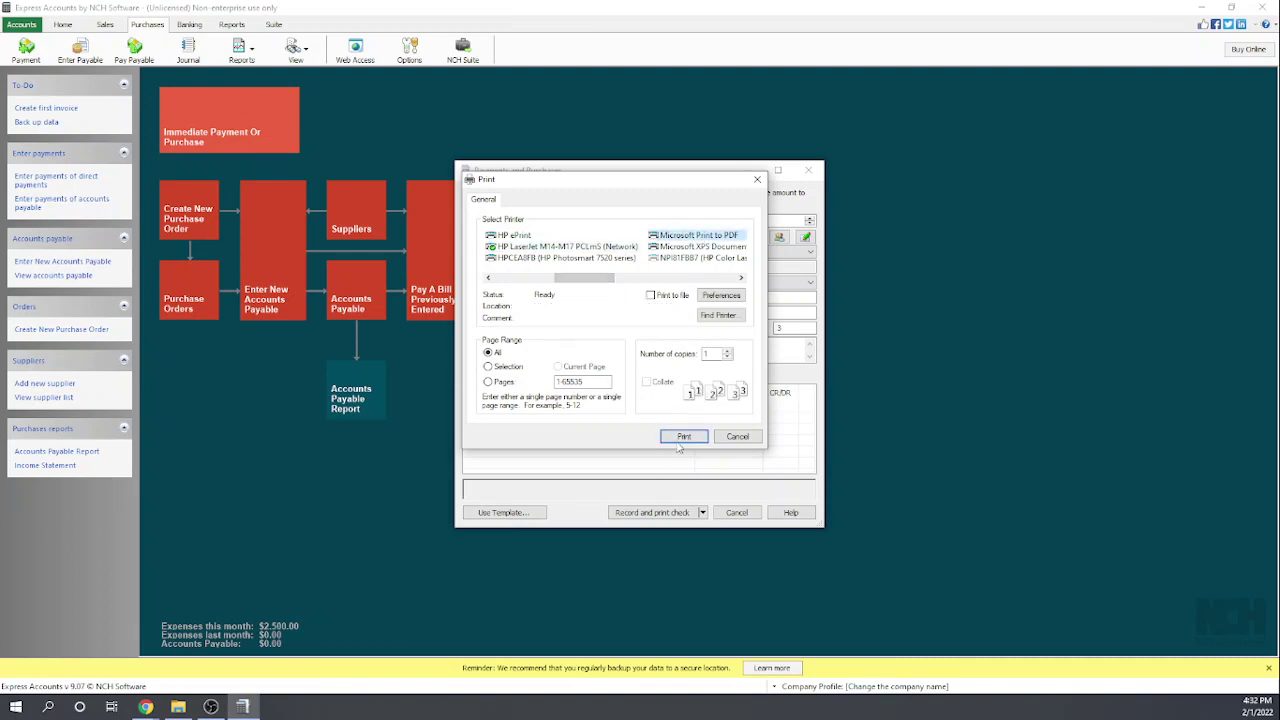
left_click(683, 437)
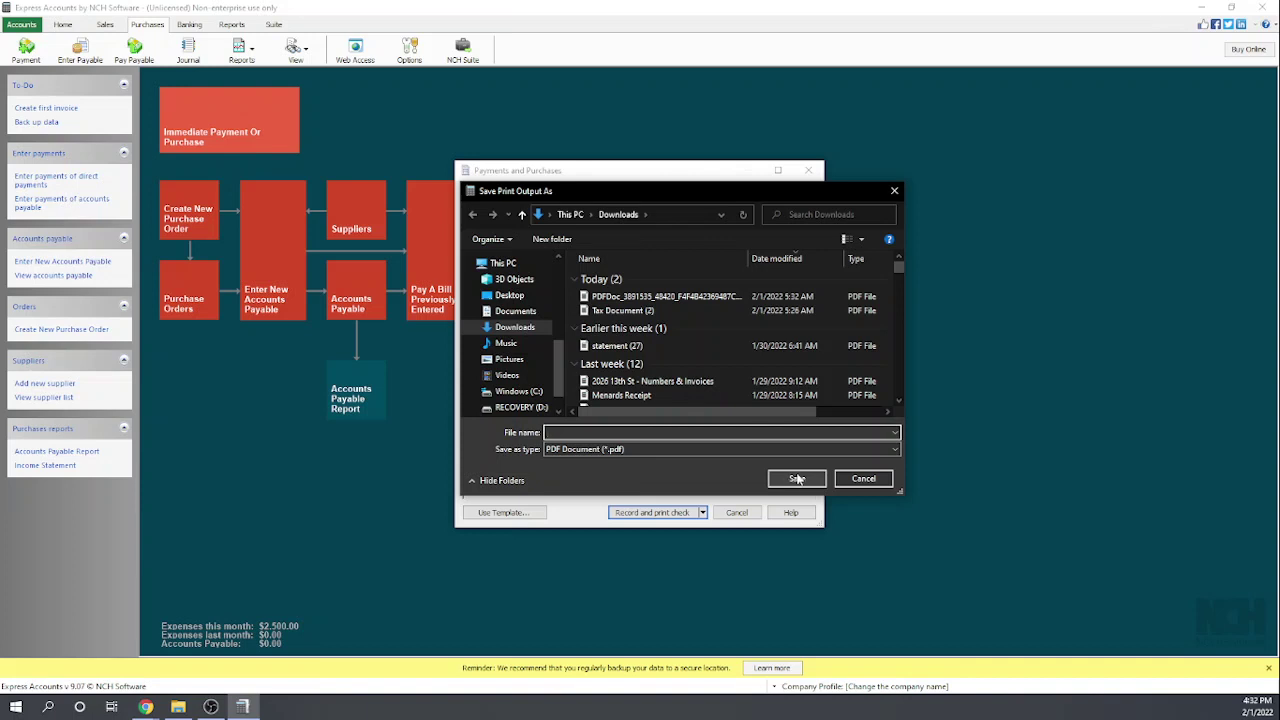
type("temp")
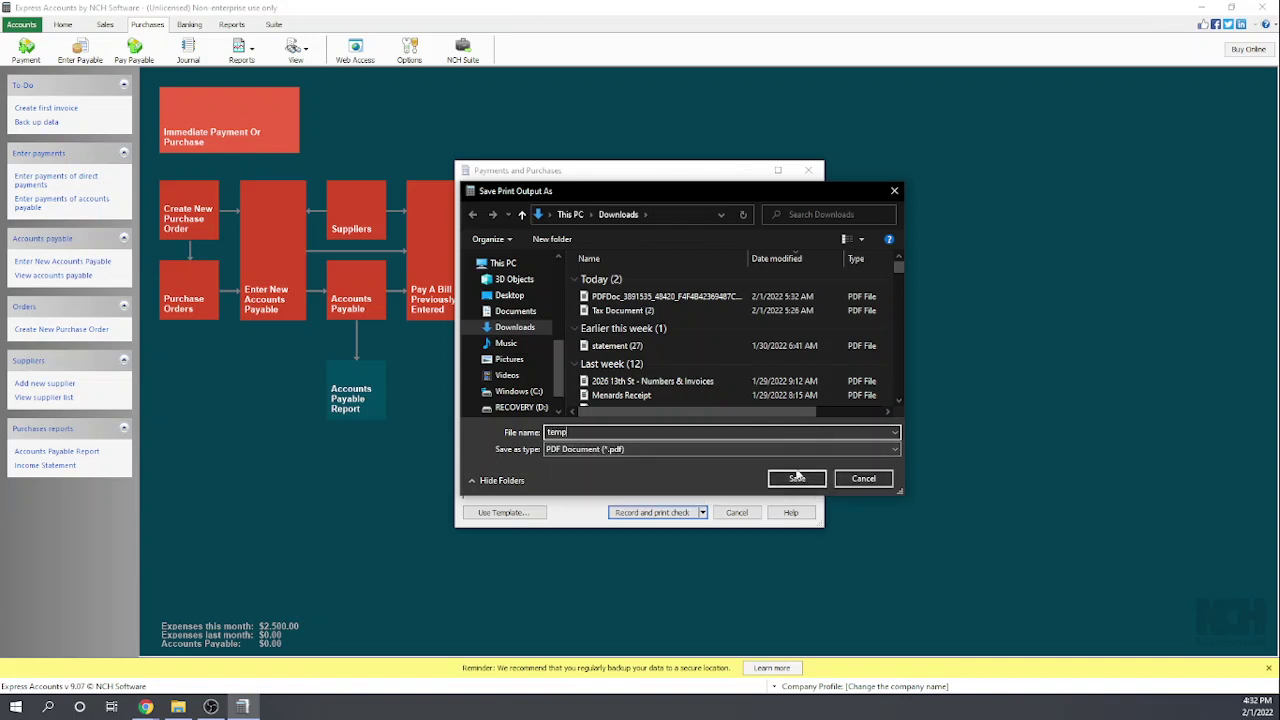
left_click(799, 479)
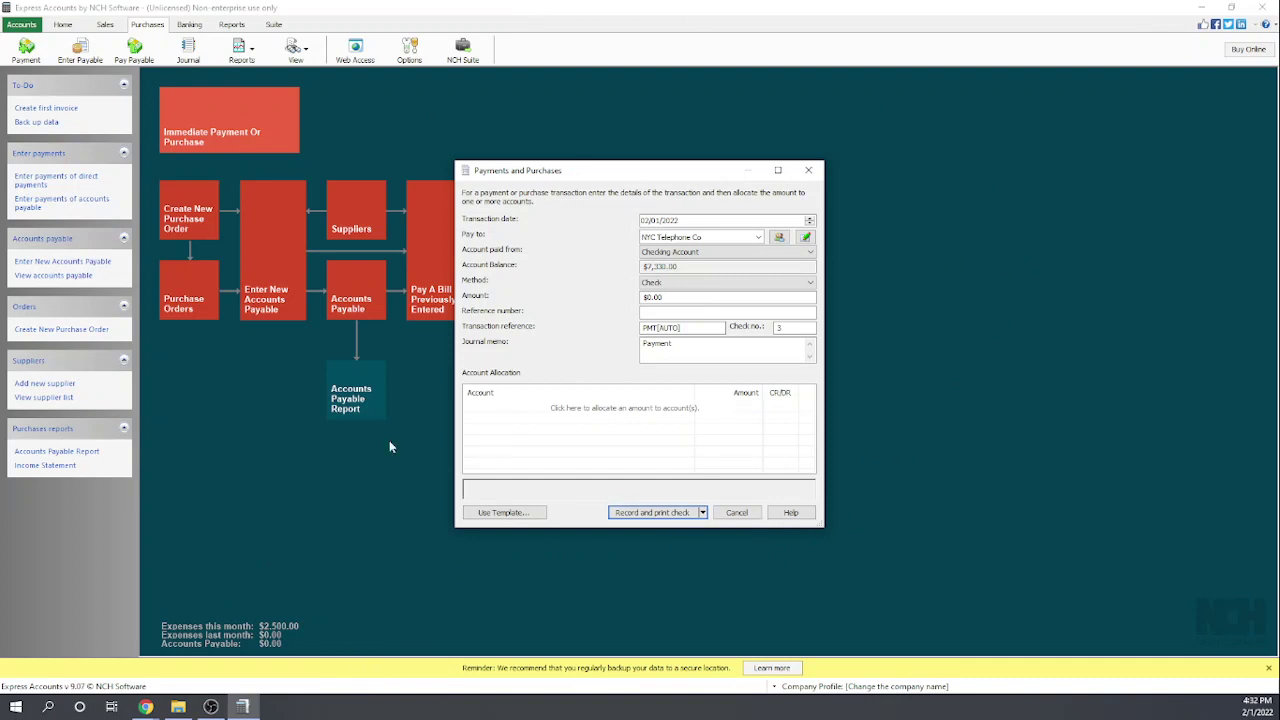
left_click(650, 513)
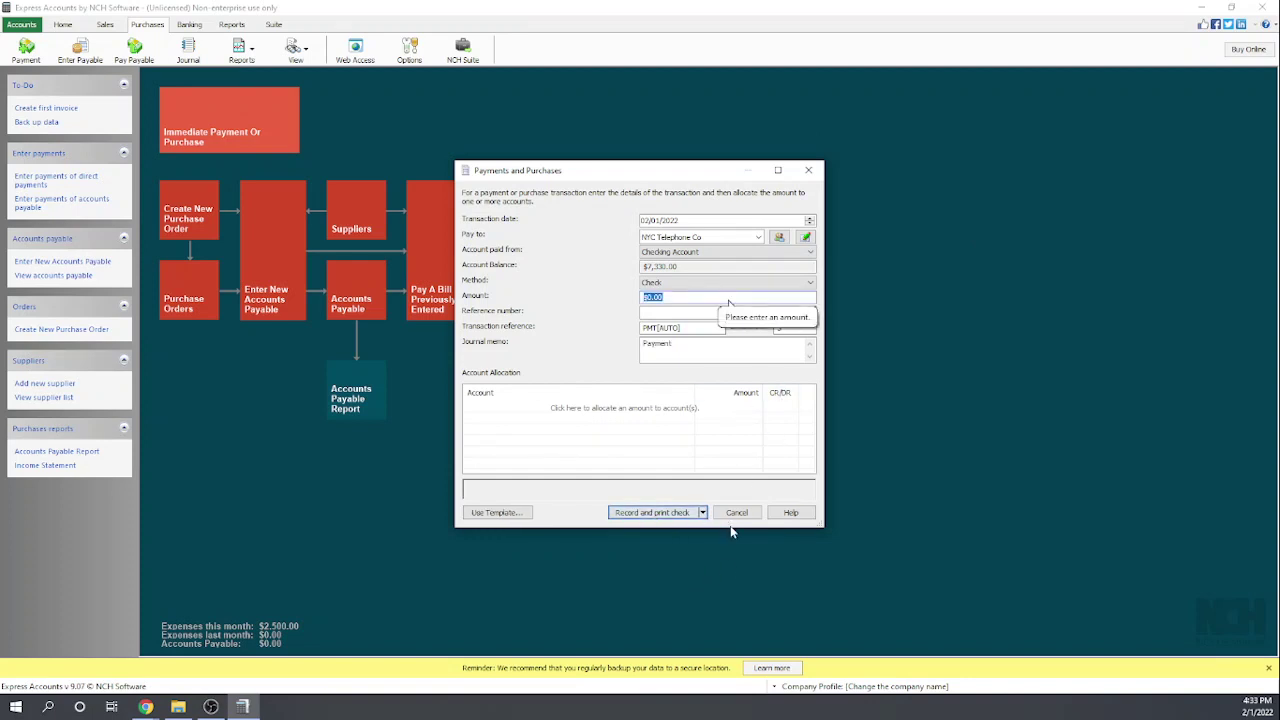
type("20")
key("Return")
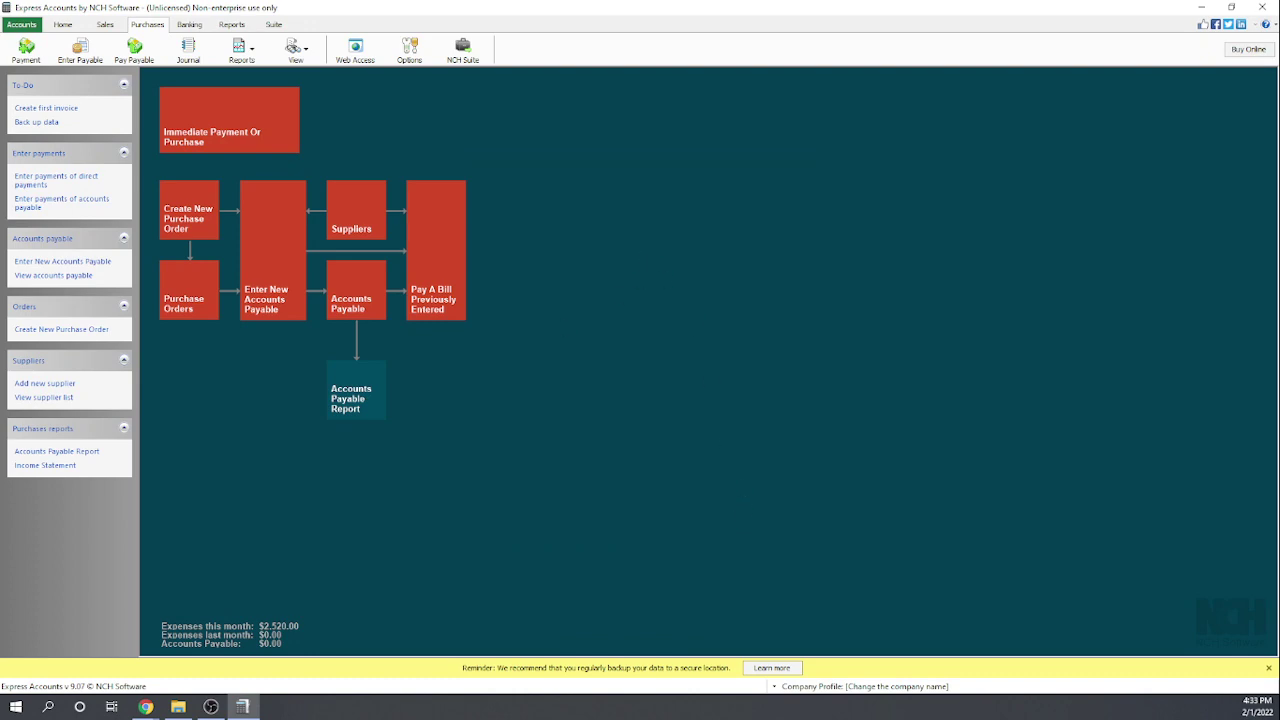
Switch to the rubric spreadsheet in Chrome and score NCH Express 1 for printing checks and 1 for recording check numbers in the register.
left_click_drag(446, 716, 586, 156)
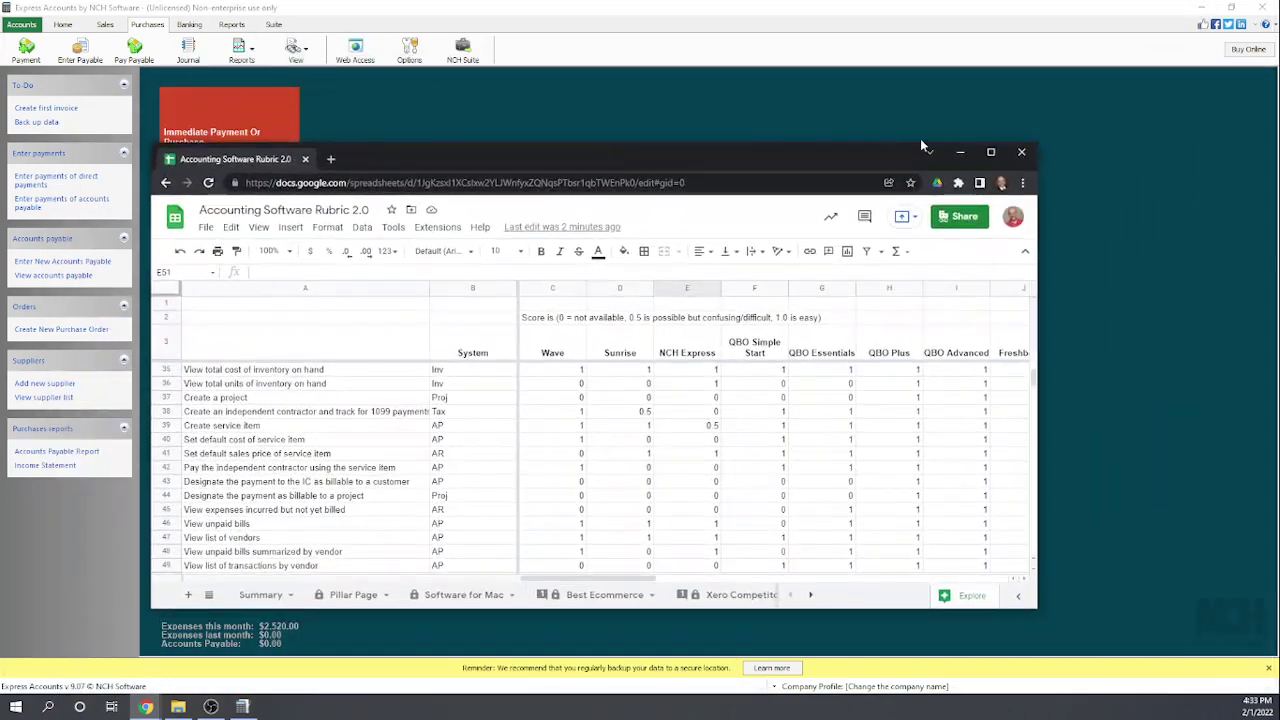
left_click(990, 152)
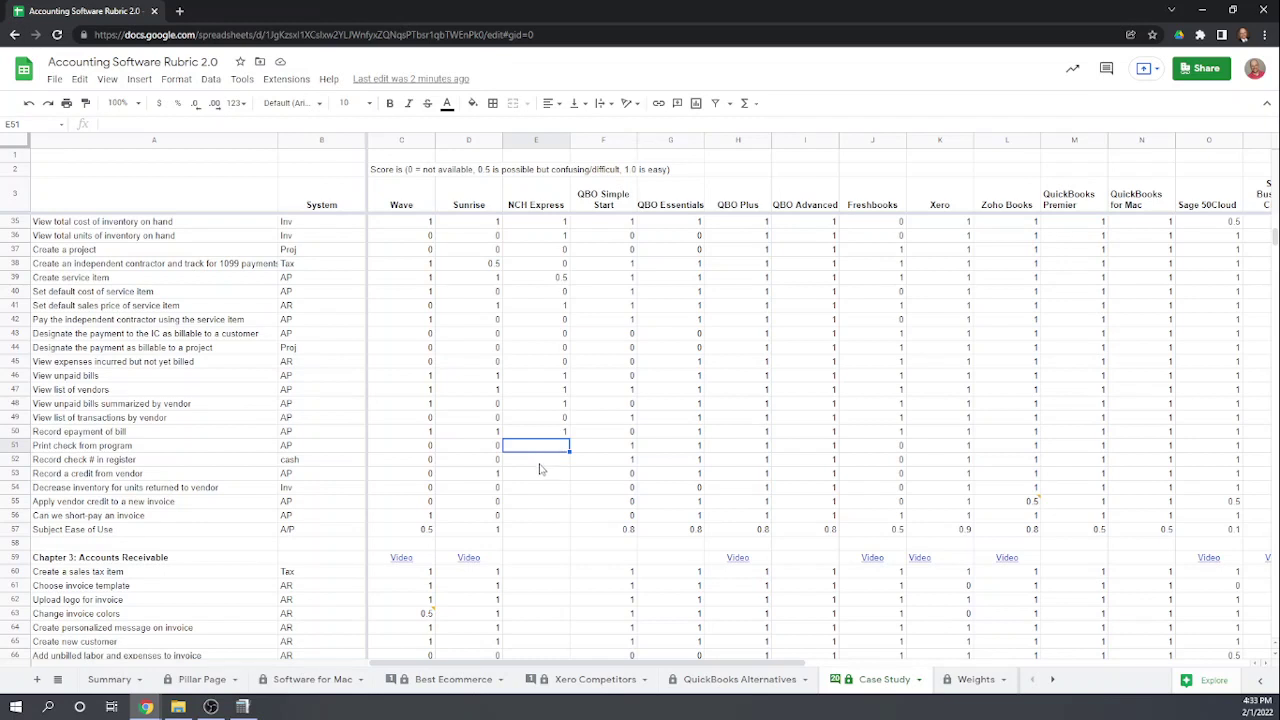
type("1")
key("Return")
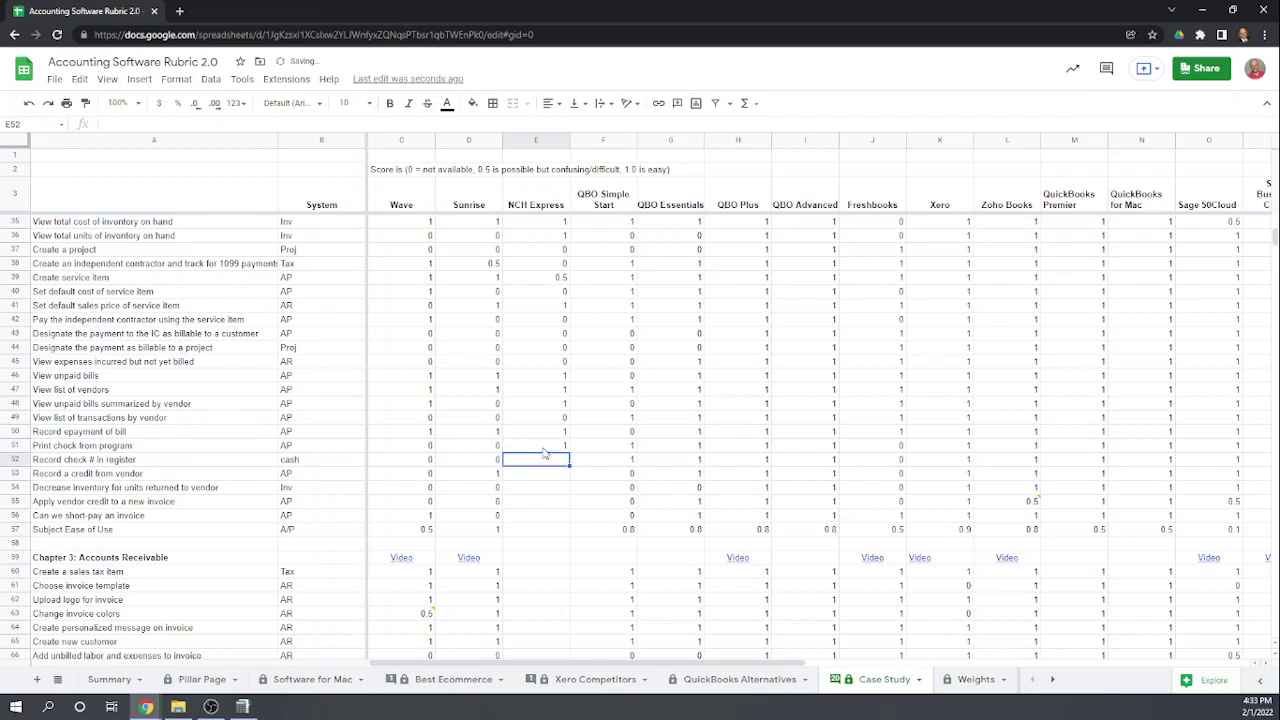
type("1")
key("Return")
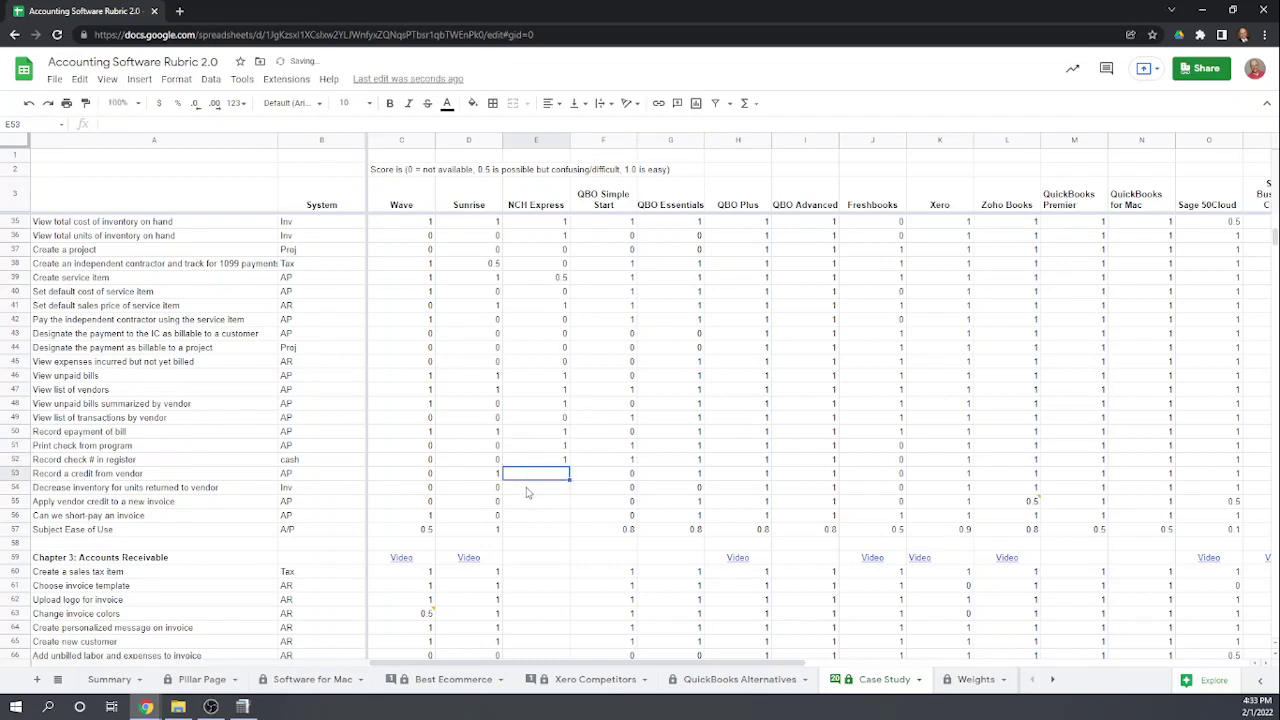
Score NCH Express 0 for recording vendor credits, decreasing returned inventory and applying vendor credits, and 1 for short-paying an invoice.
type("0")
key("Return")
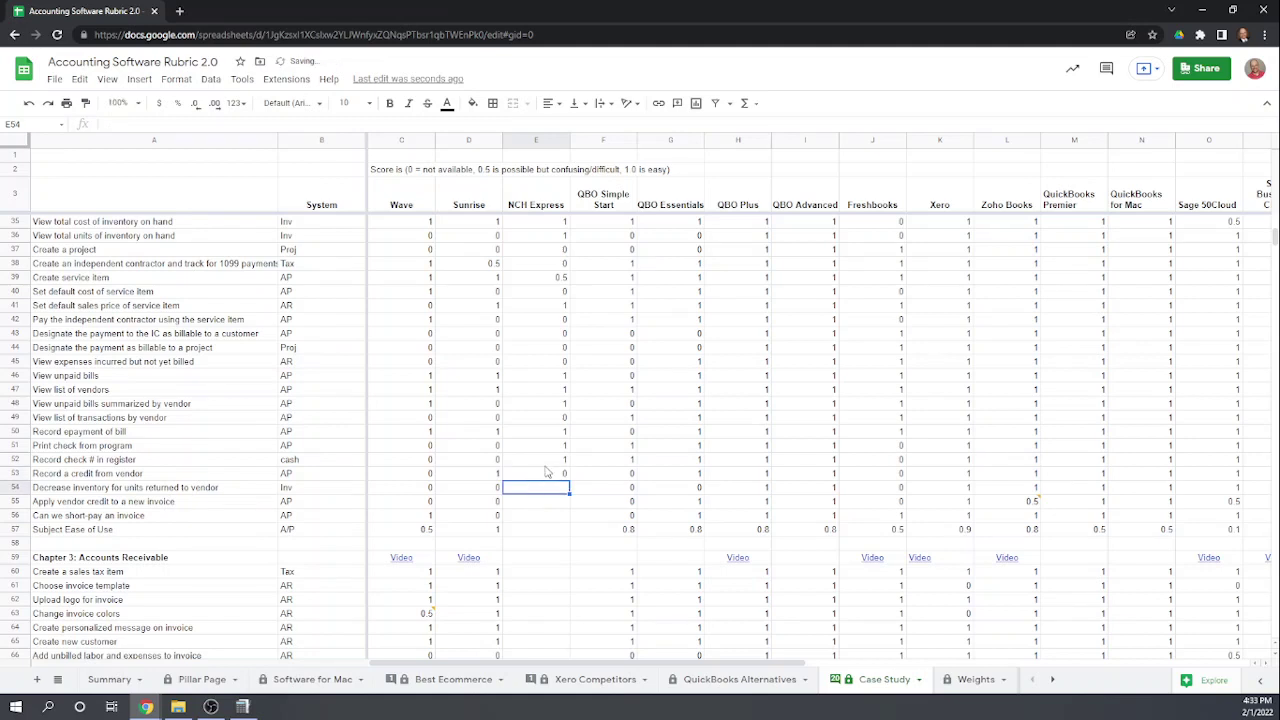
type("0")
key("Return")
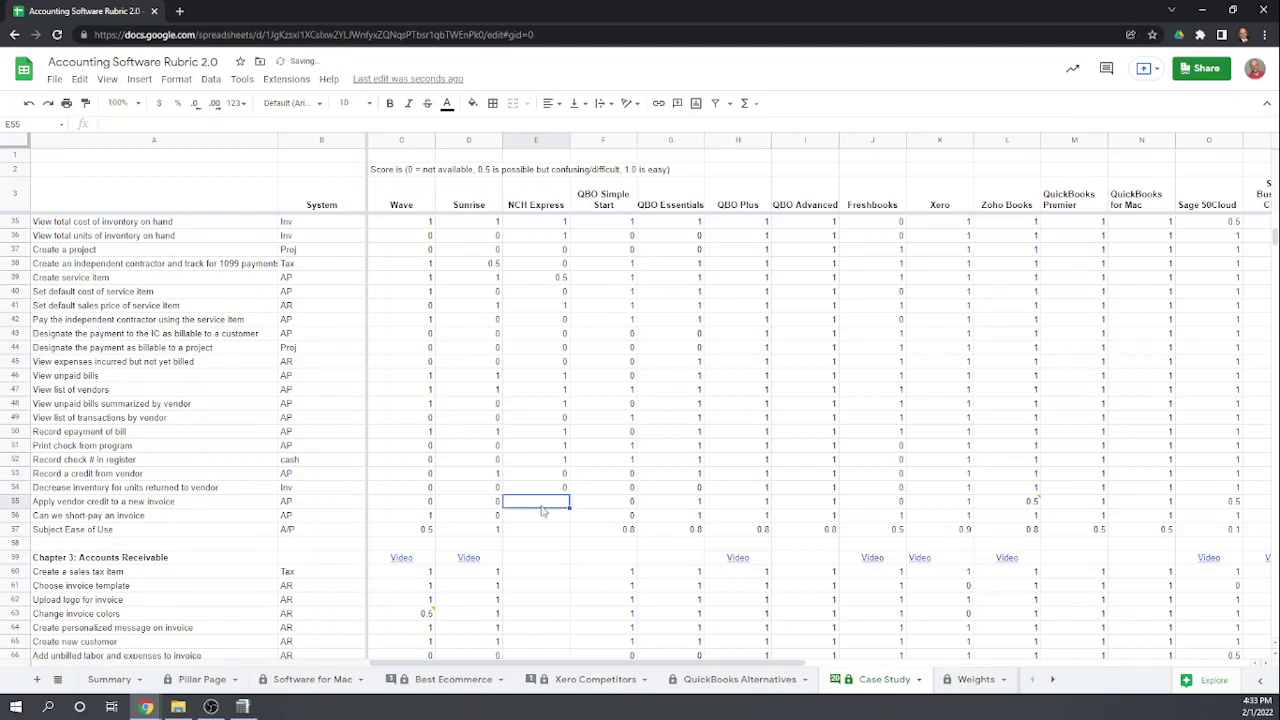
type("0")
key("Return")
type("1")
key("Return")
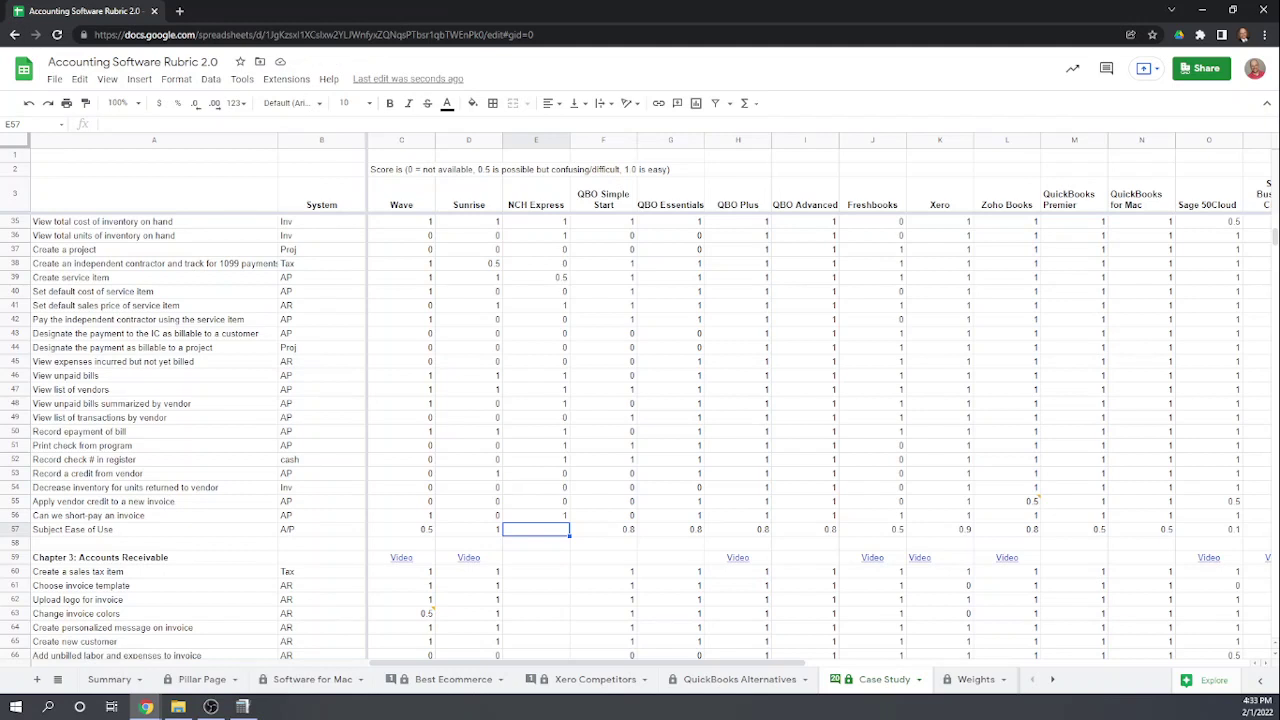
Switch to Express Accounts to review its Purchases overview, and return to the rubric to score NCH Express 0.5 for A/P Subject Ease of Use.
key("alt+Tab")
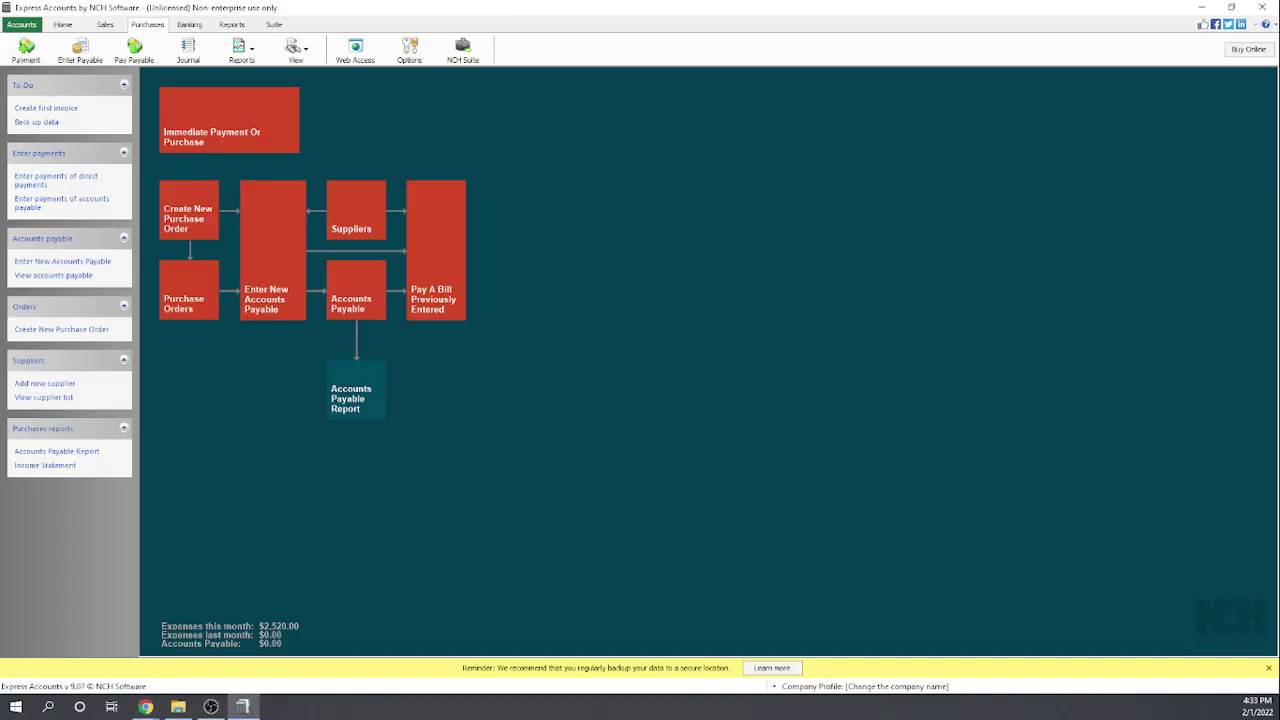
key("alt+Tab")
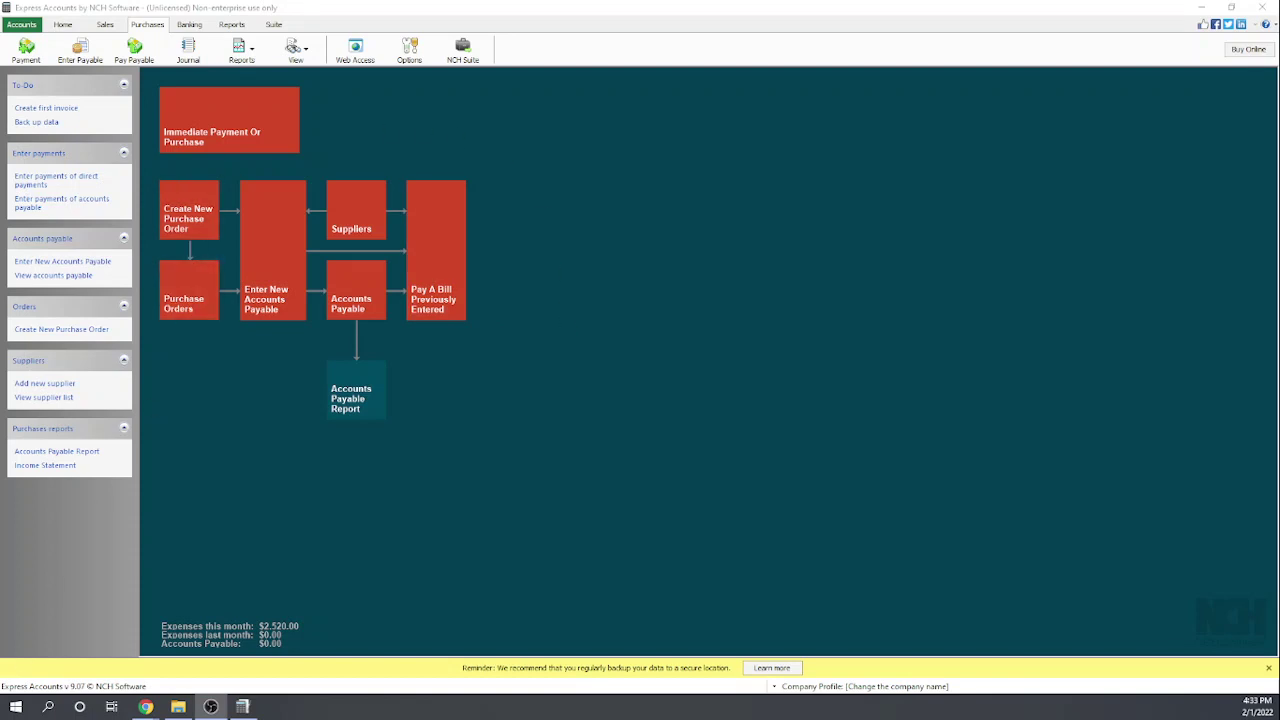
key("alt+Tab")
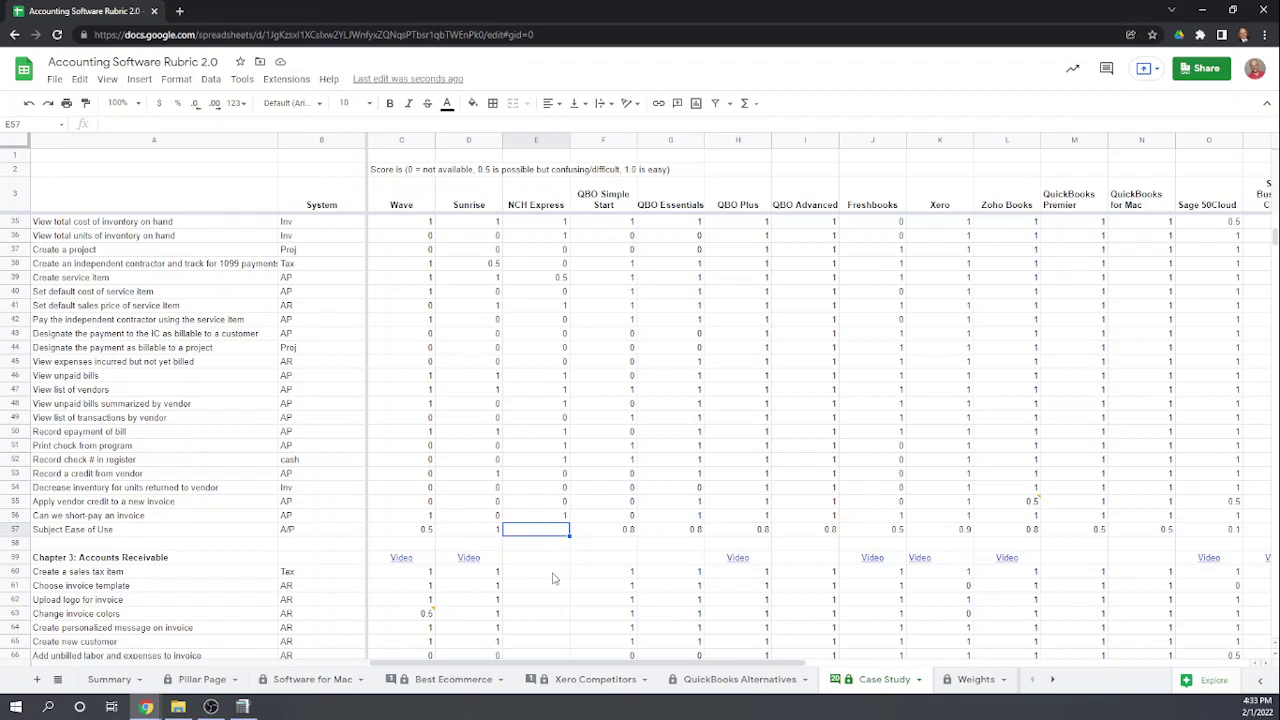
type(".5")
left_click(536, 565)
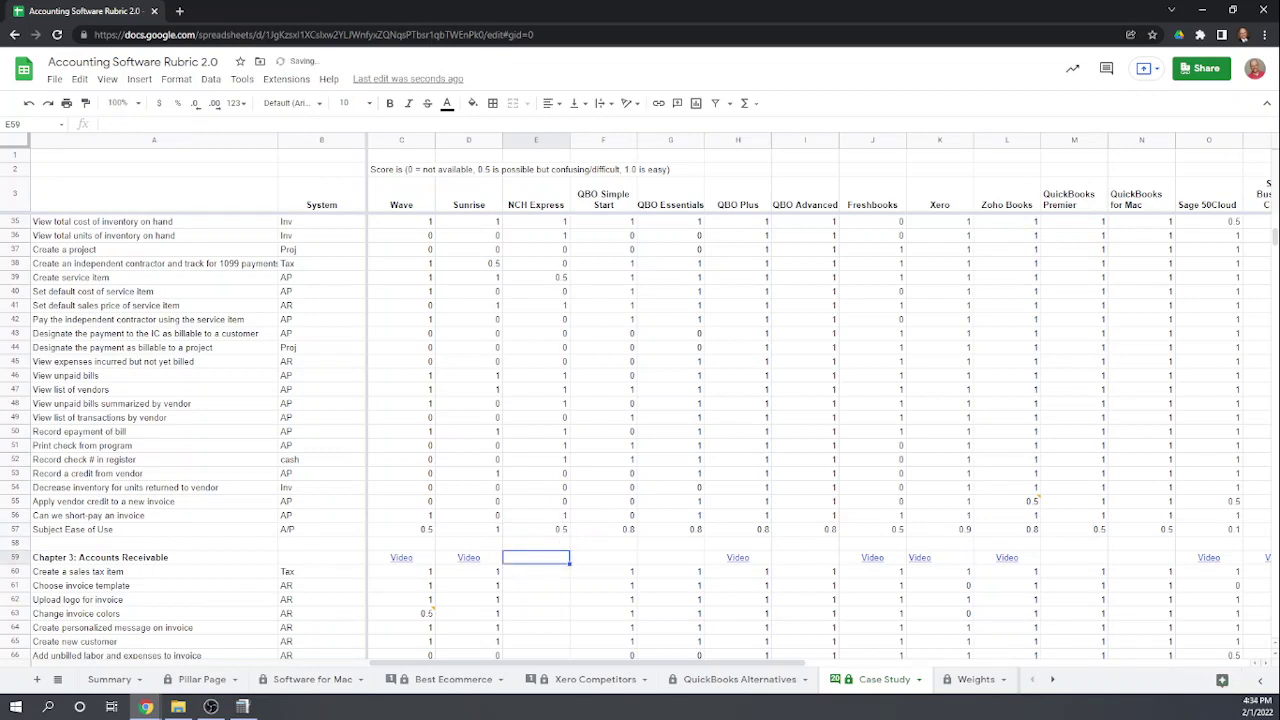